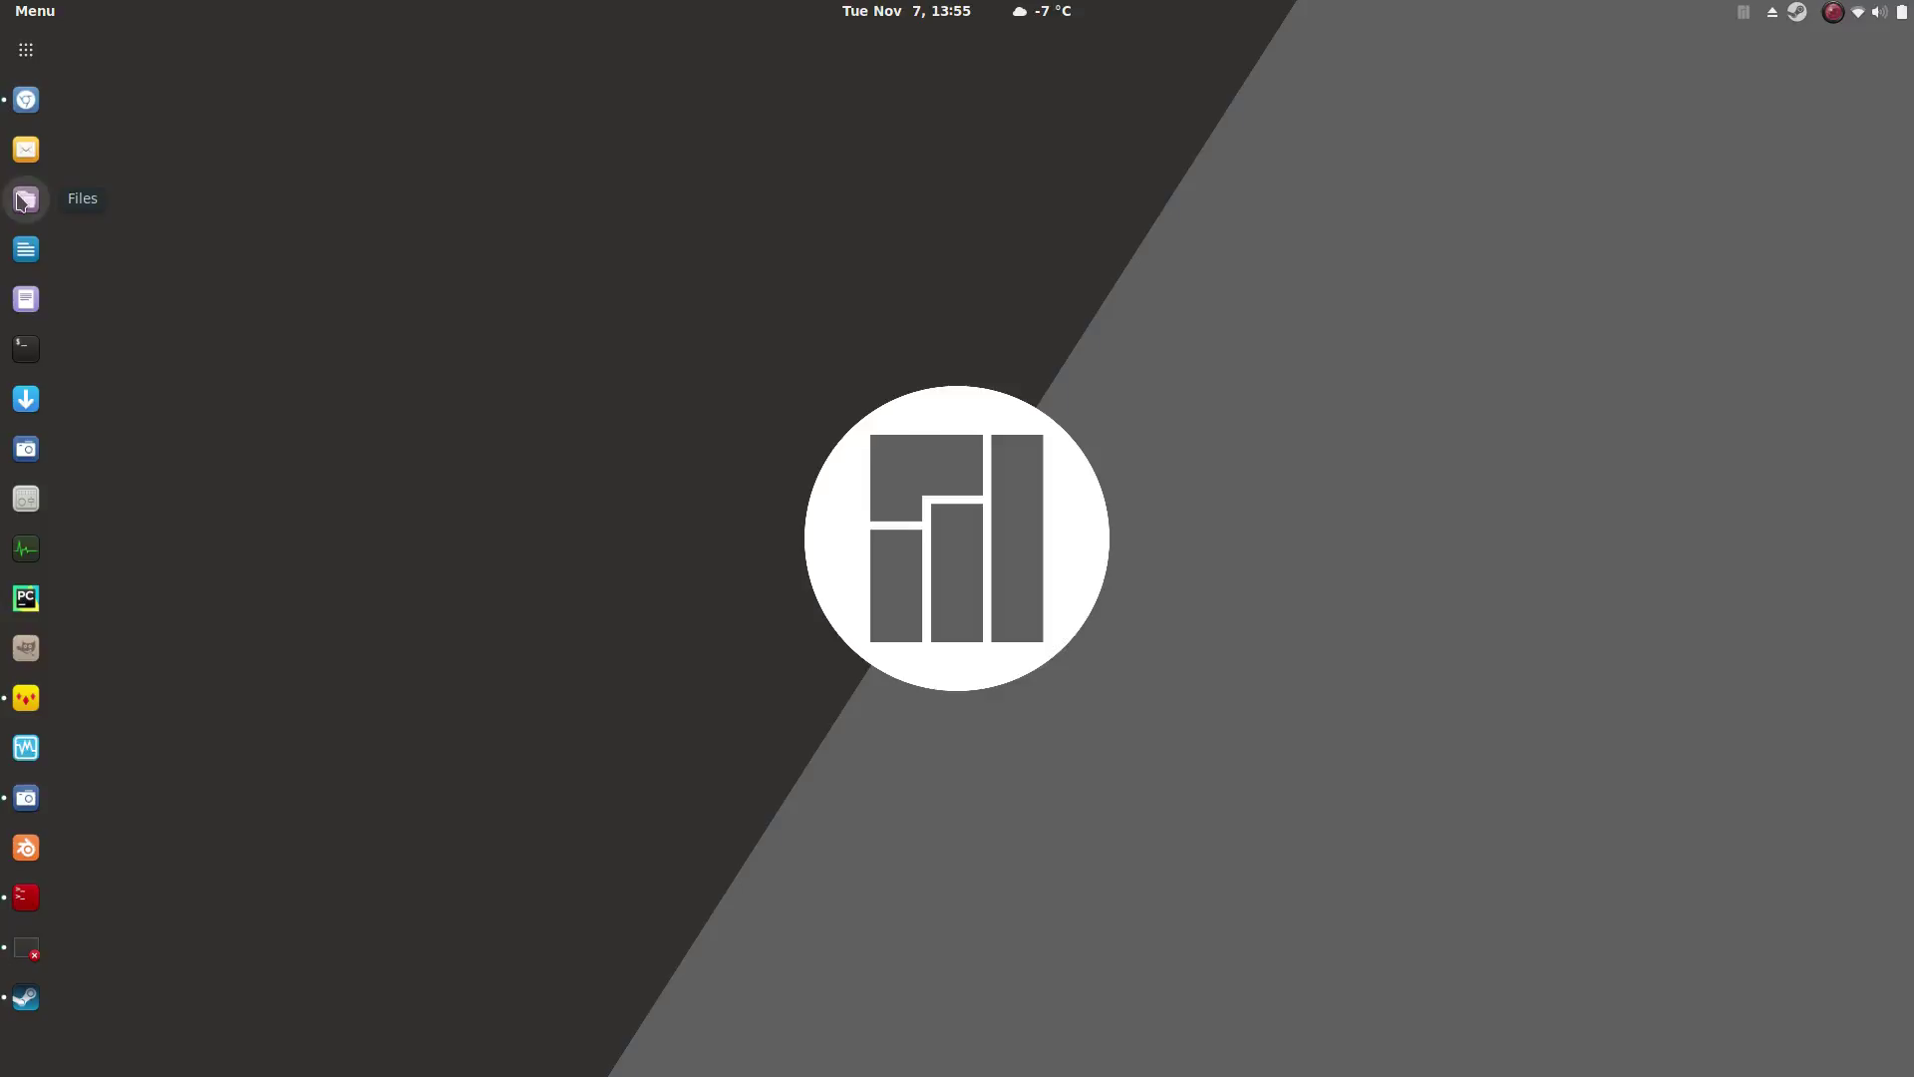
# Open the home folder in the file manager, check the system status menu, and move the folder window toward the desktop's centre
pyautogui.click(22, 203)
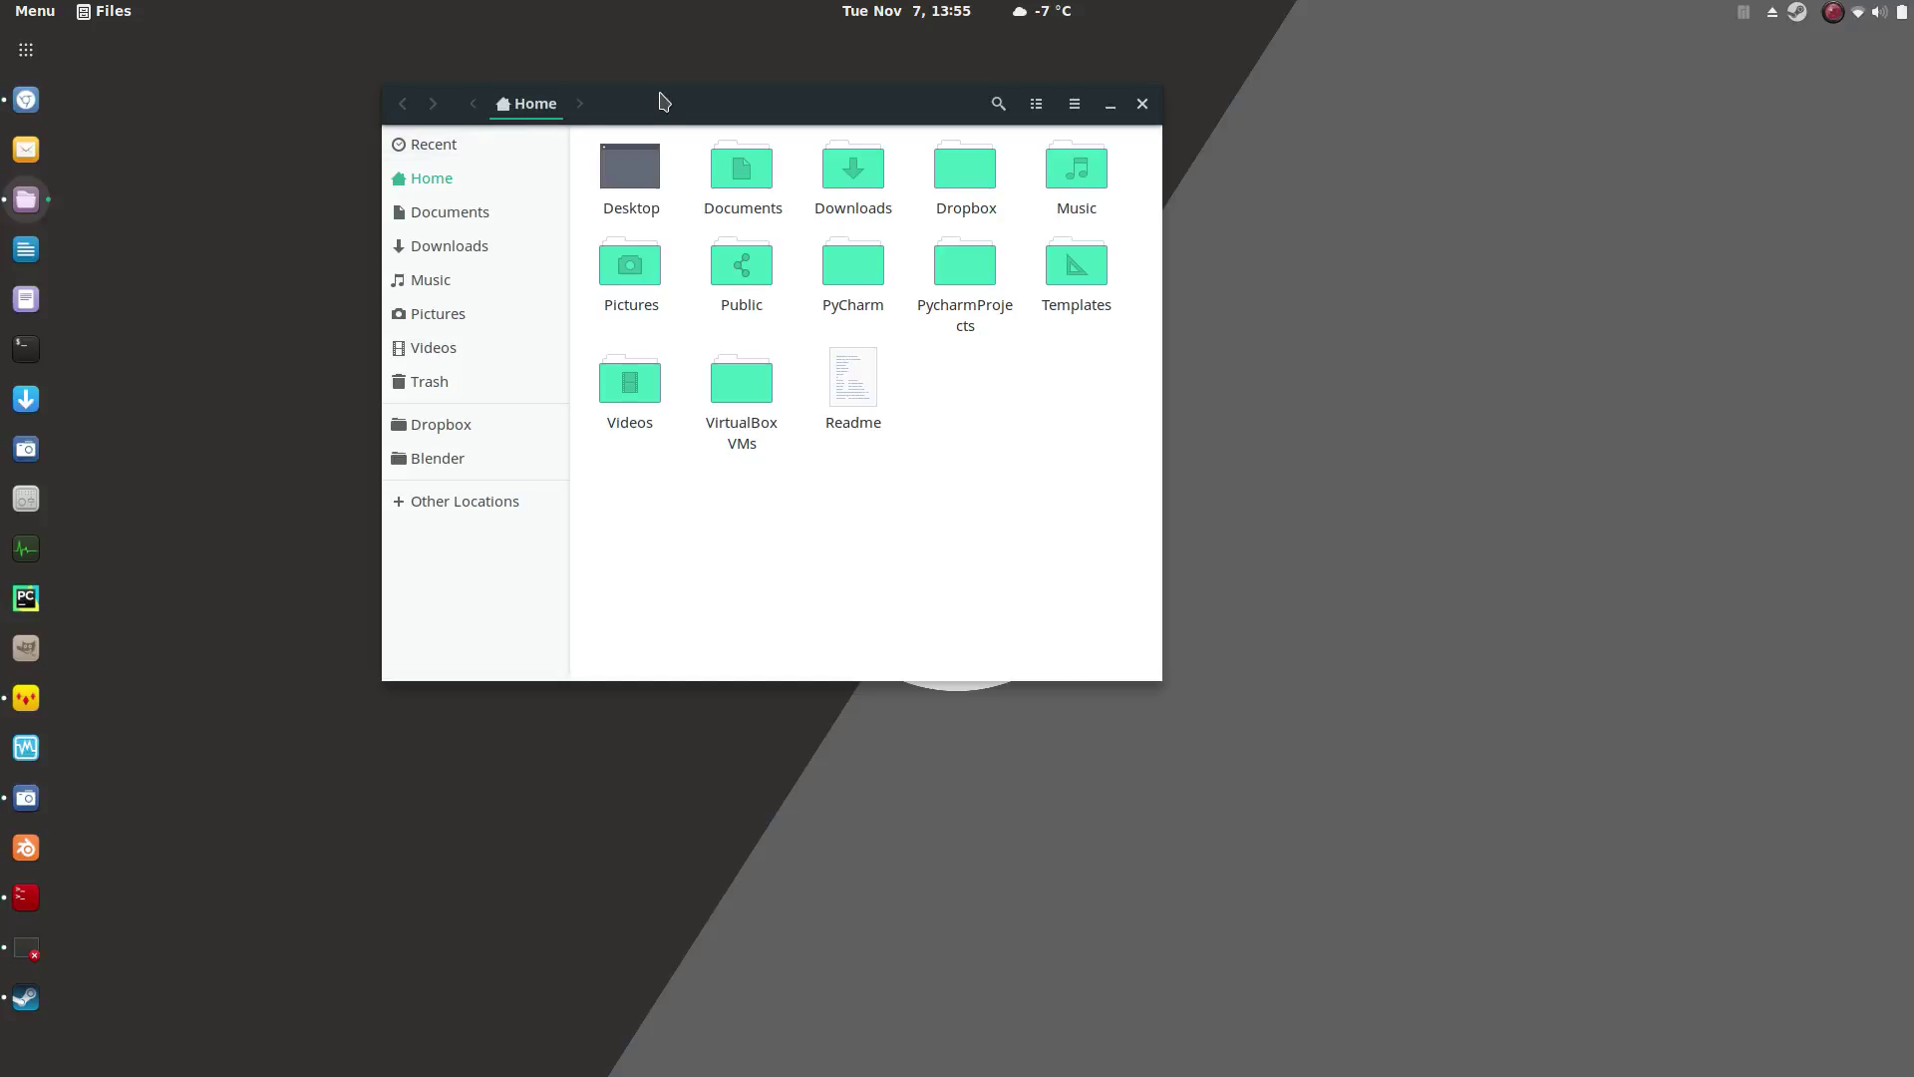
pyautogui.click(1912, 6)
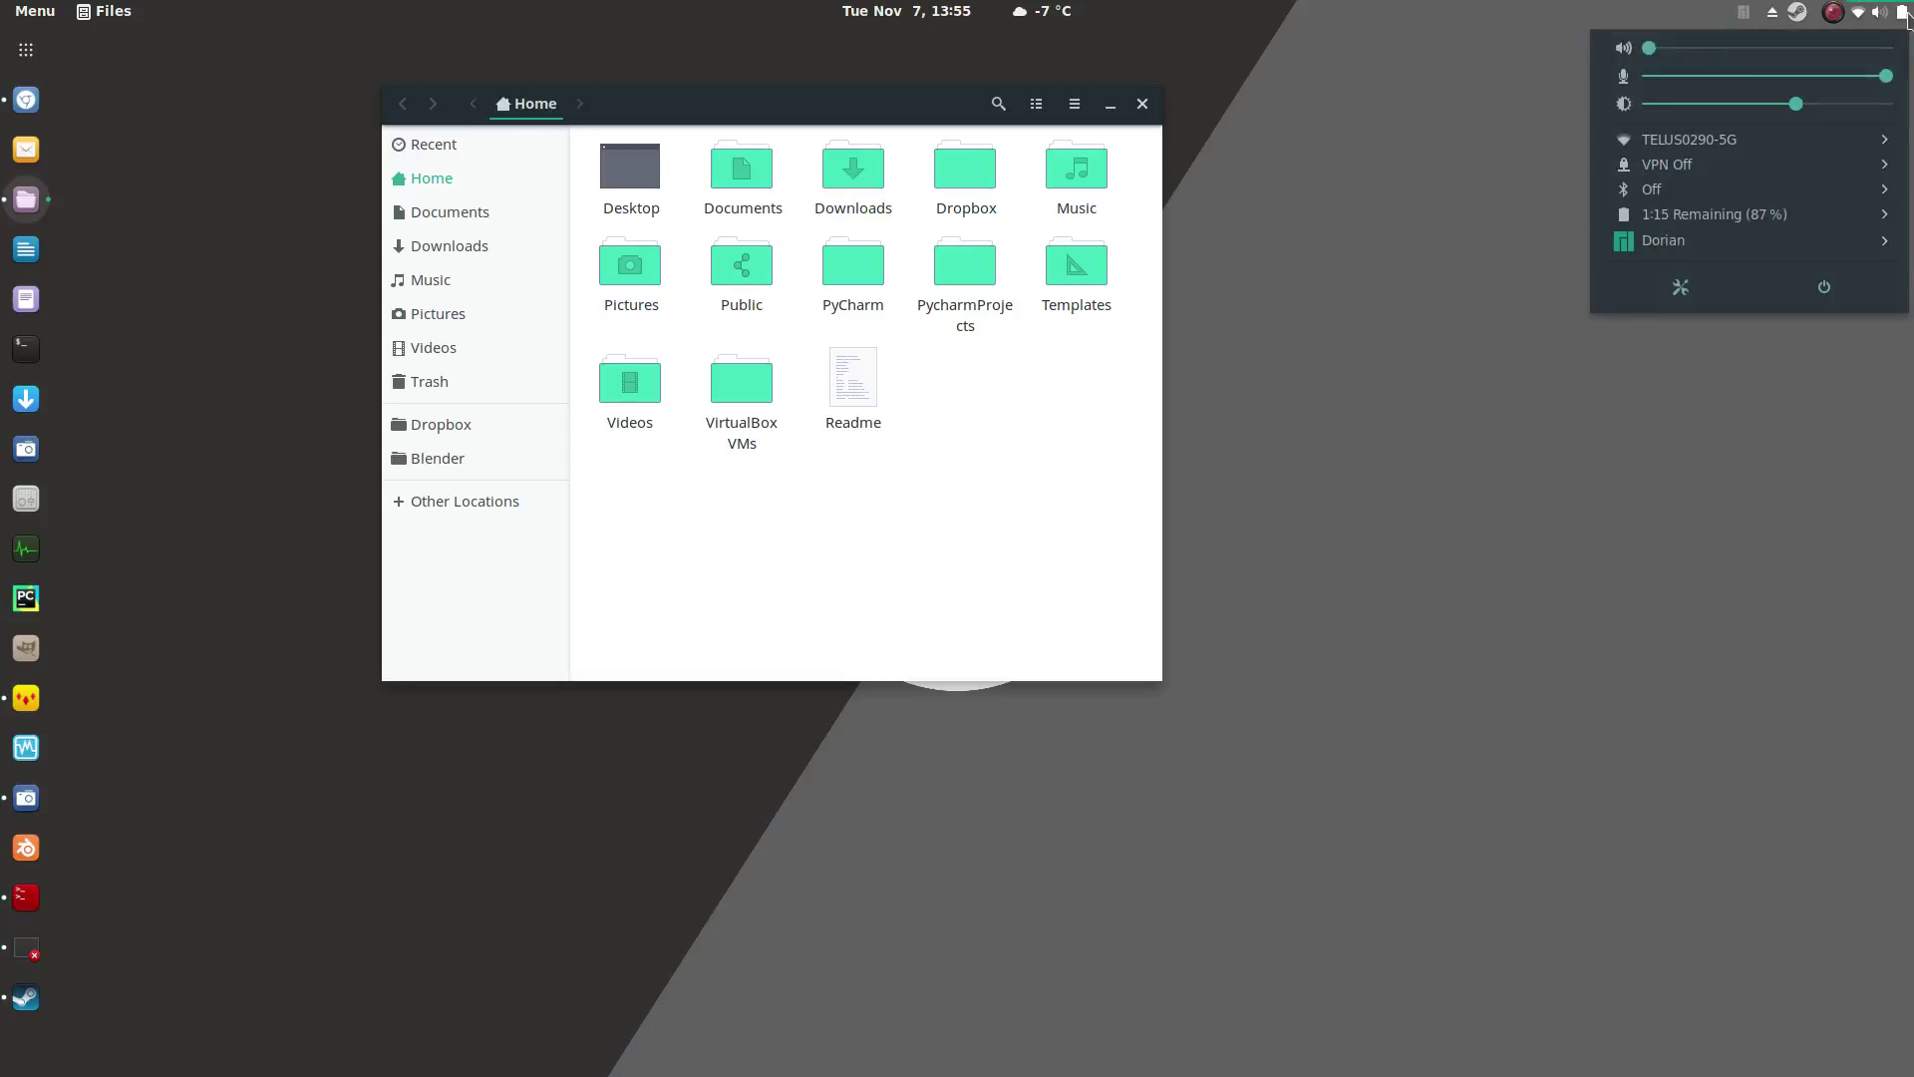
pyautogui.click(1578, 419)
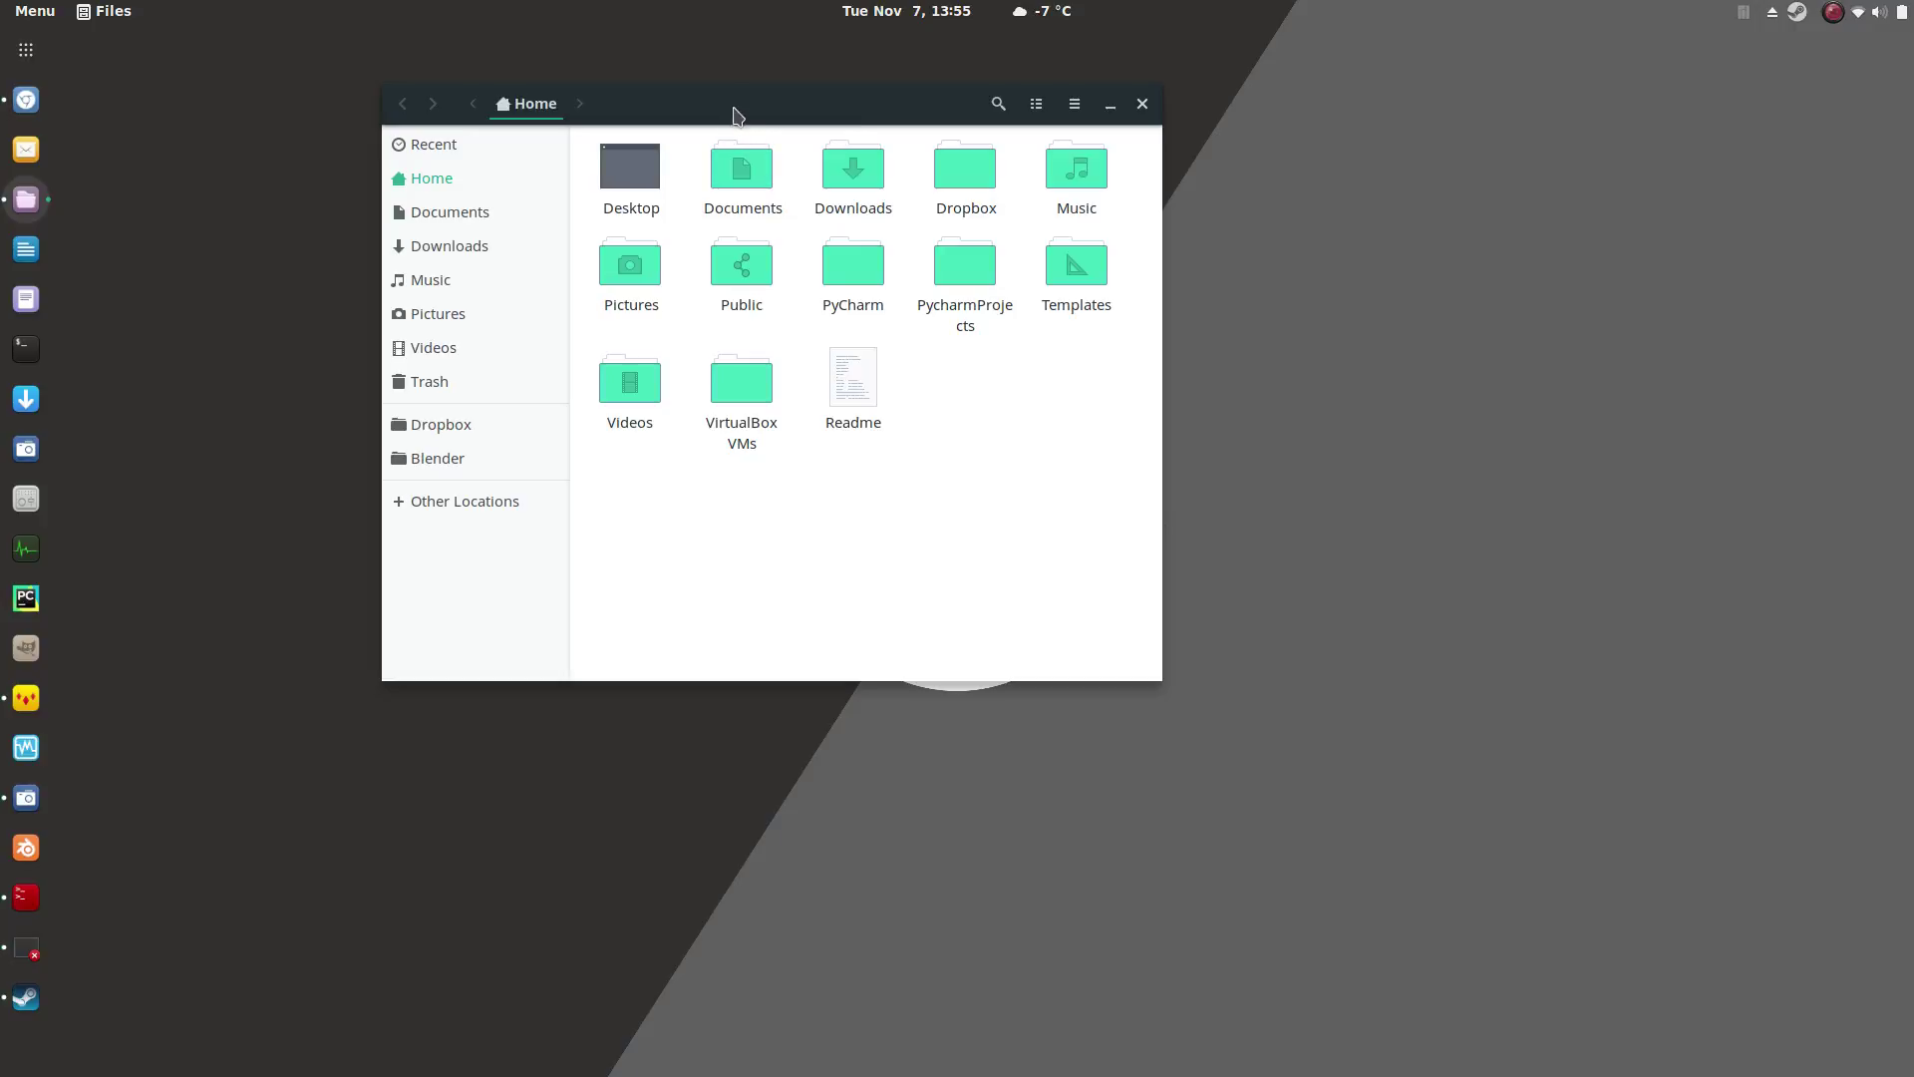
pyautogui.moveTo(743, 109); pyautogui.dragTo(897, 244)
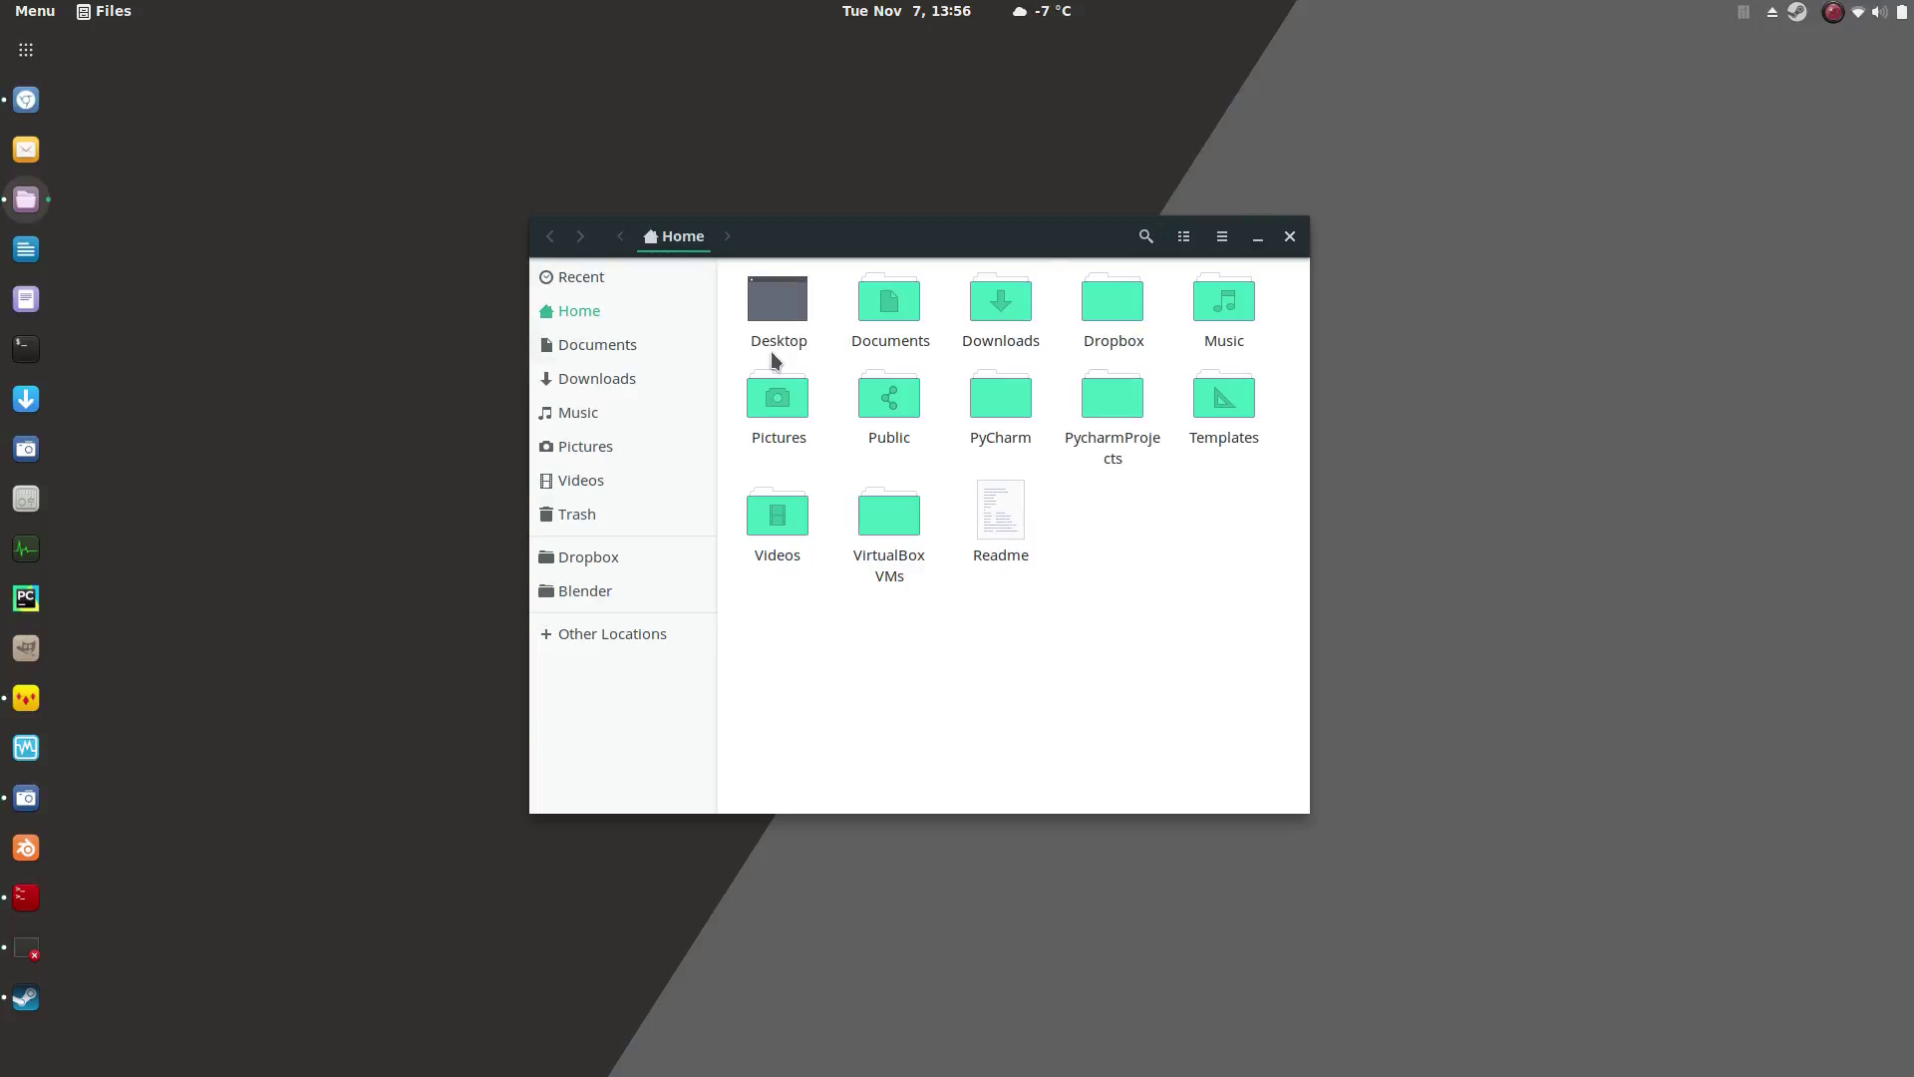
# Switch to Geany, reposition its window, and highlight the Vsync-disabling lines 1 to 5 in custom.sh
pyautogui.click(22, 700)
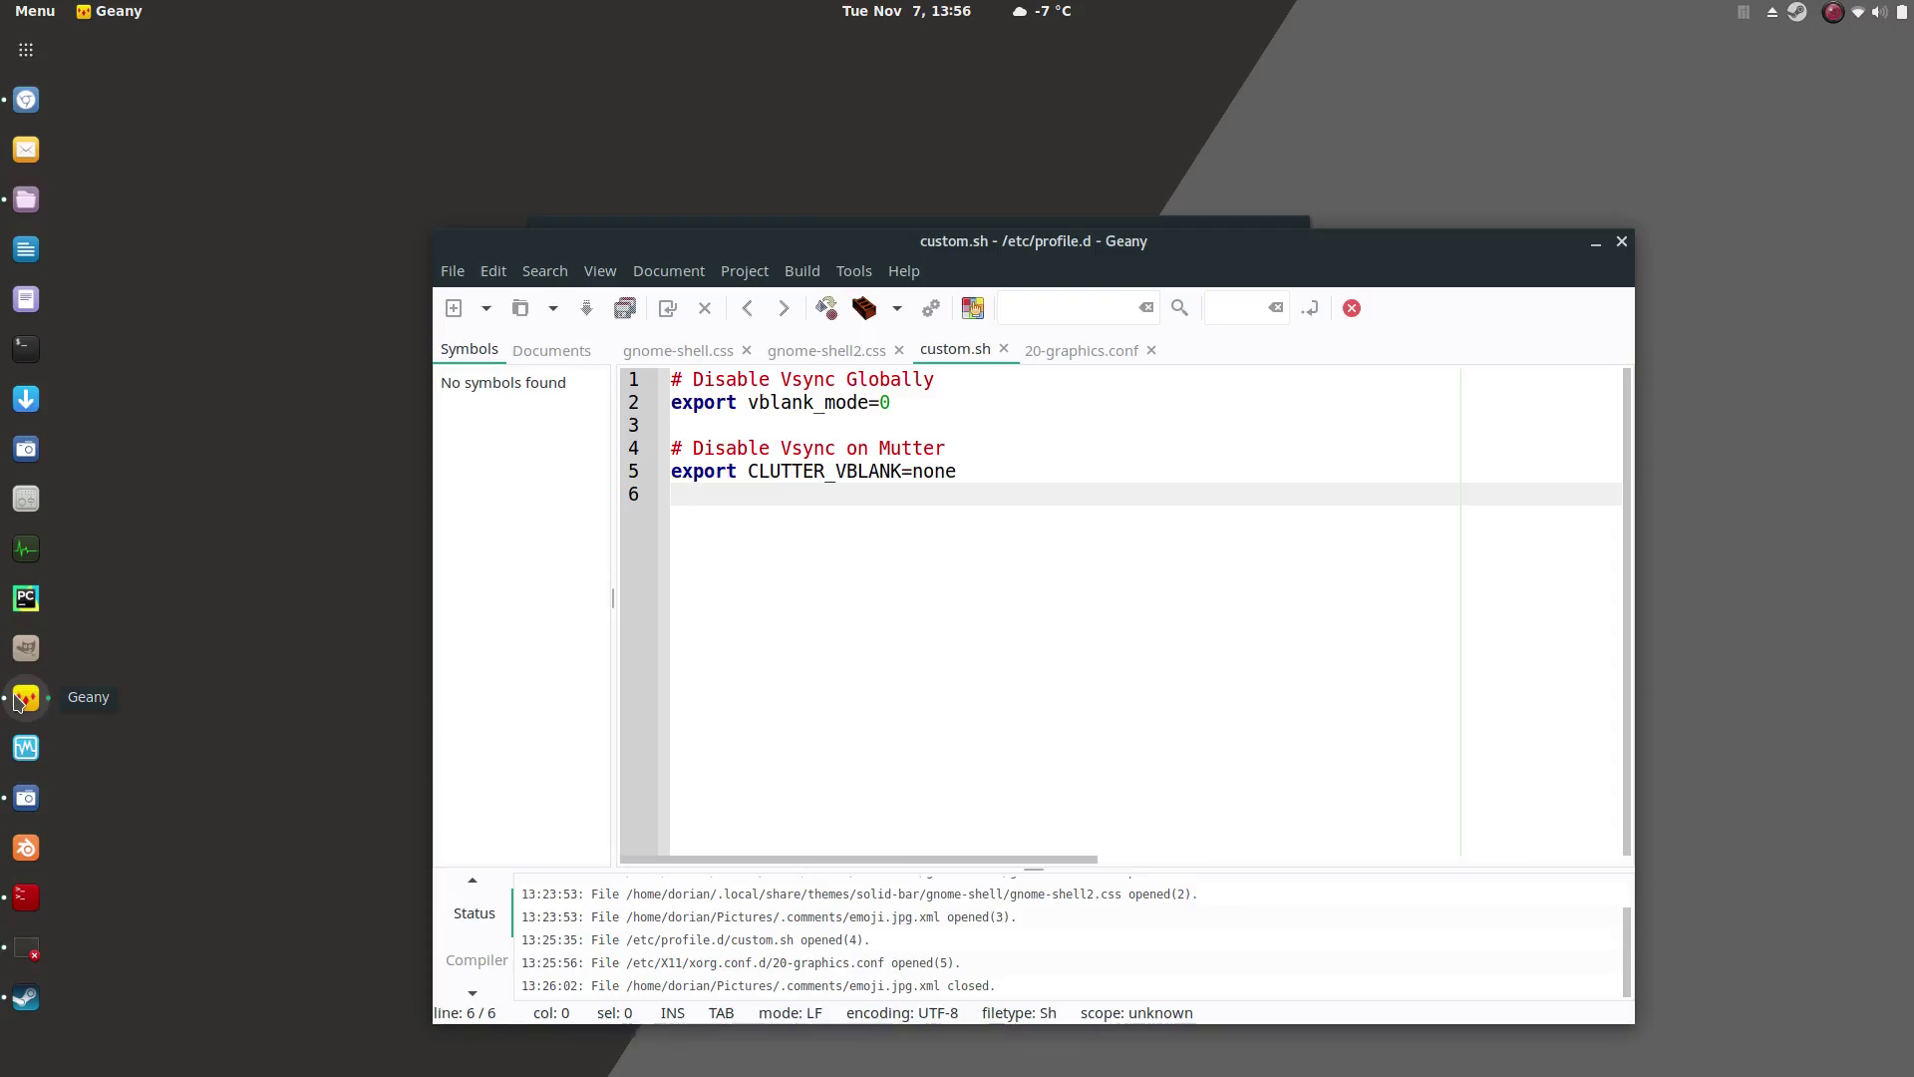
pyautogui.moveTo(1203, 247); pyautogui.dragTo(1154, 147)
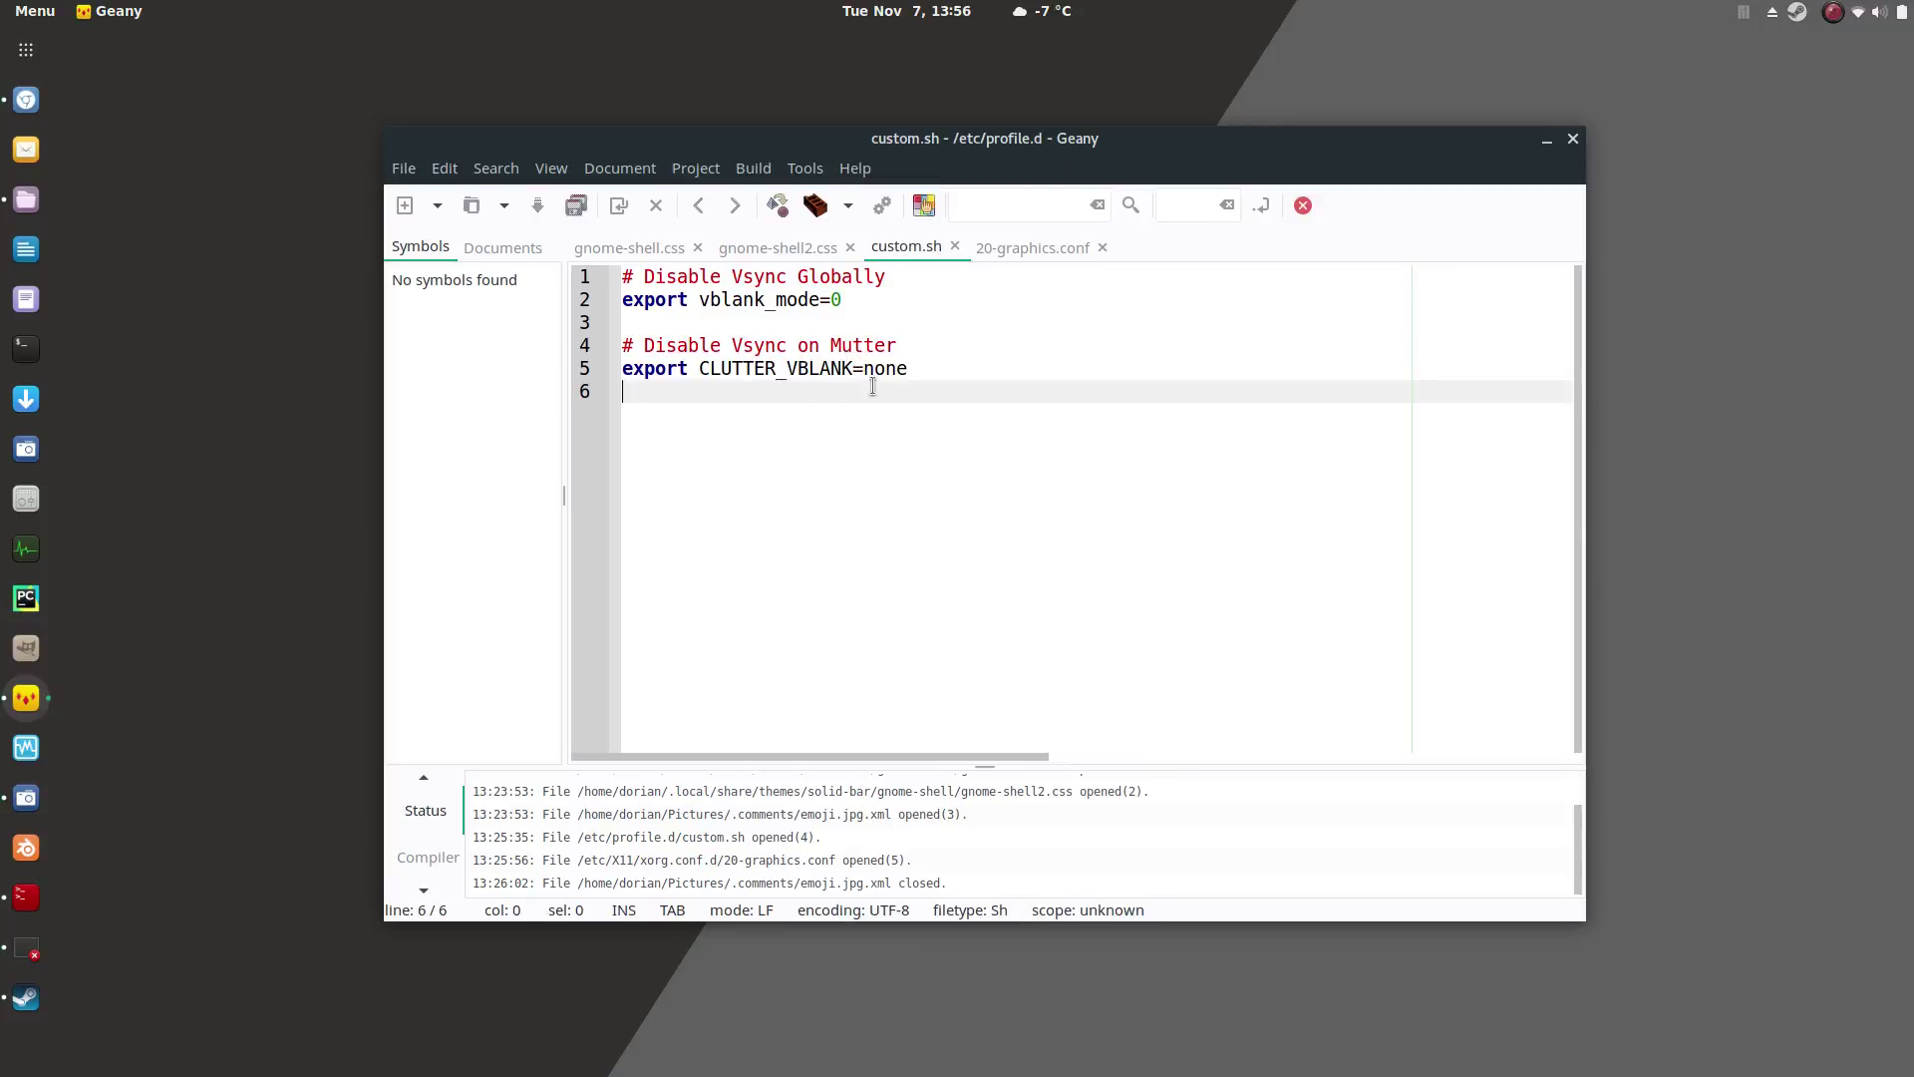
pyautogui.moveTo(873, 387); pyautogui.dragTo(601, 275)
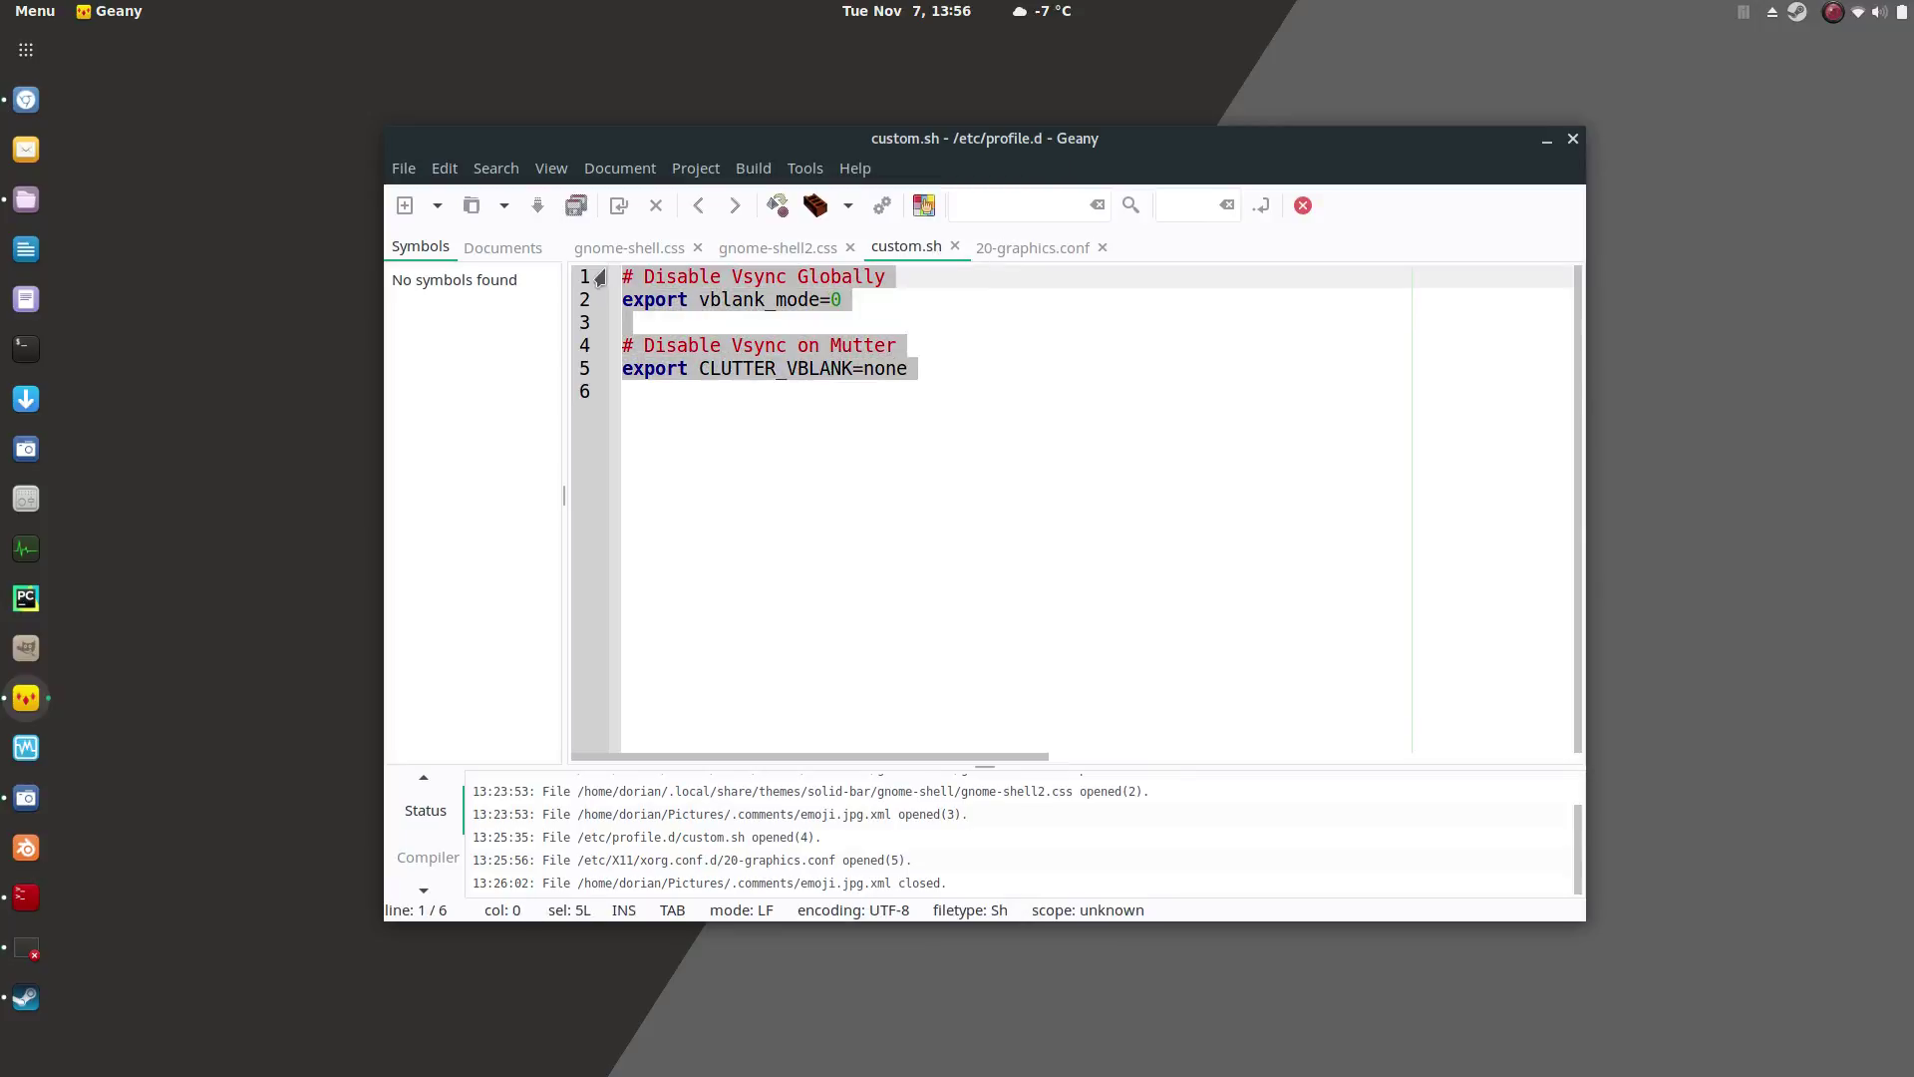
# Review 20-graphics.conf by highlighting its whole Device section, and close the file
pyautogui.click(999, 253)
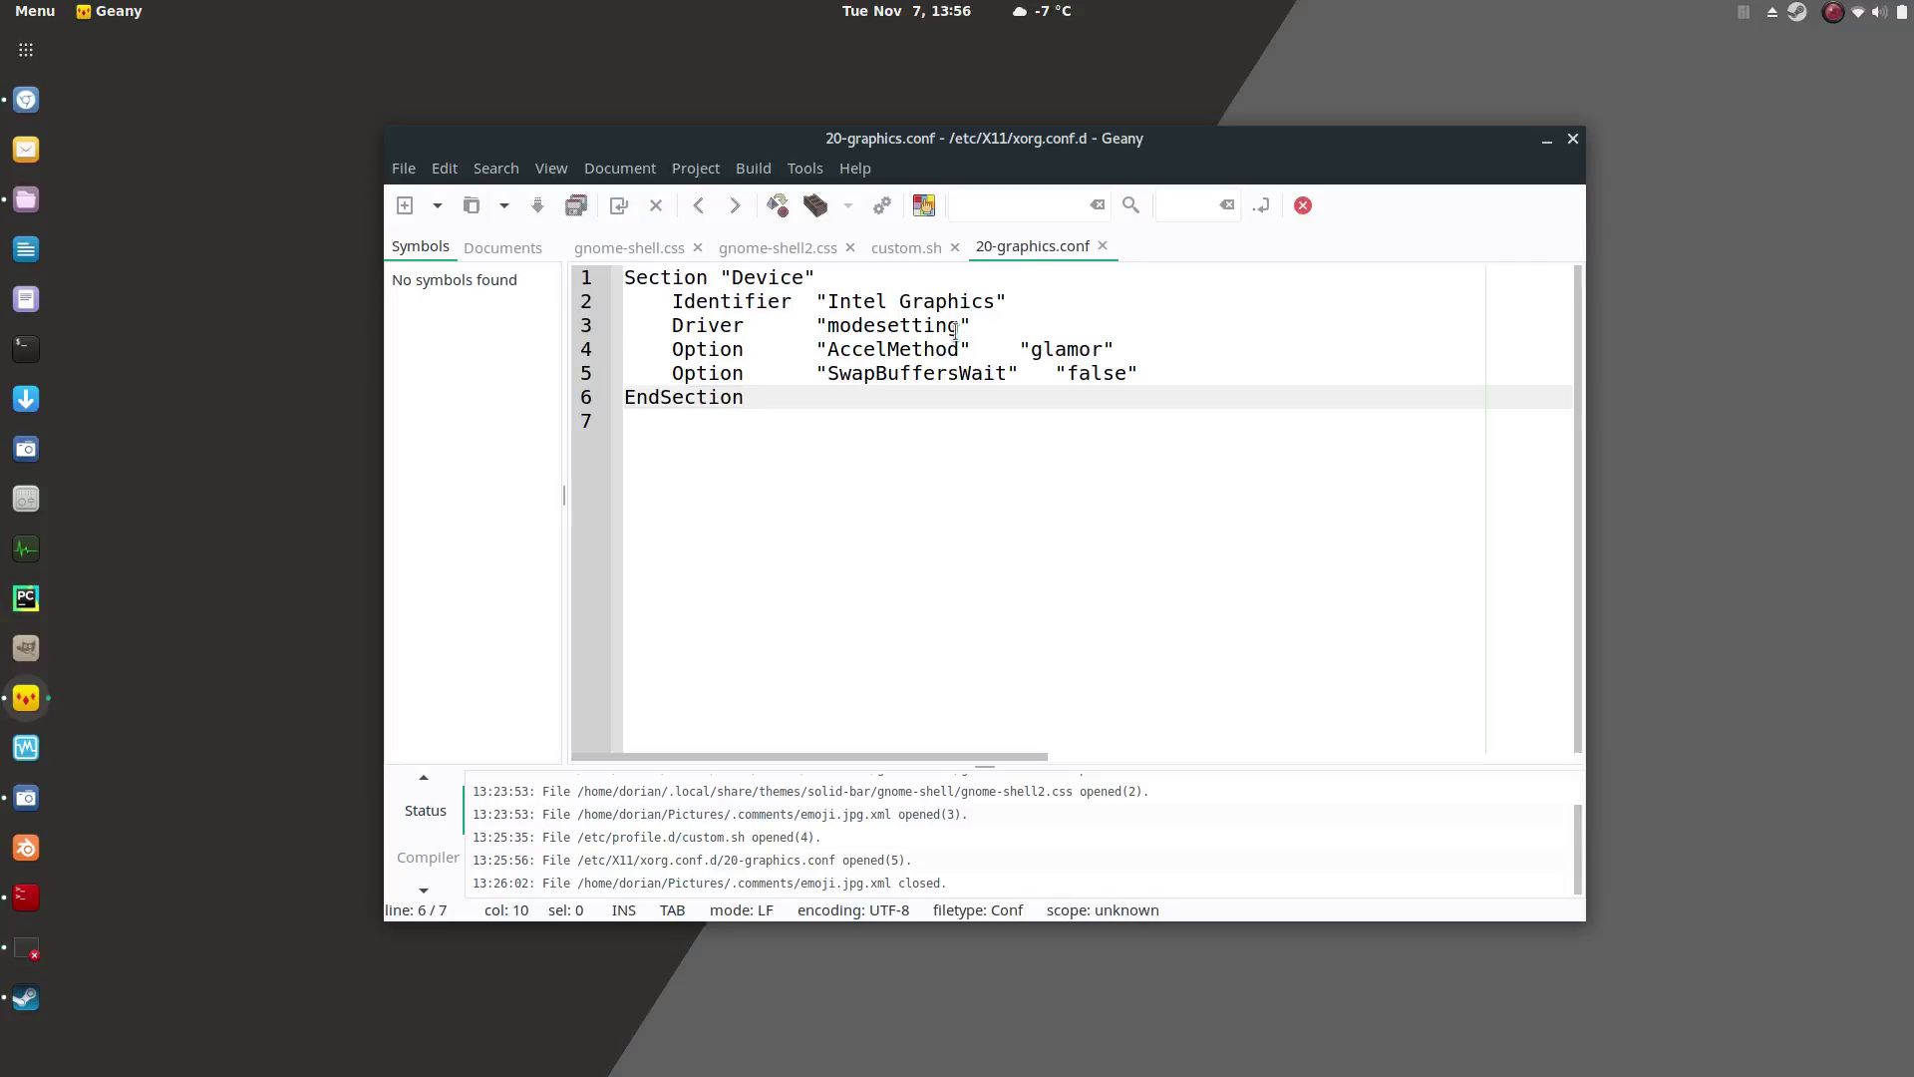
pyautogui.moveTo(766, 399); pyautogui.dragTo(605, 279)
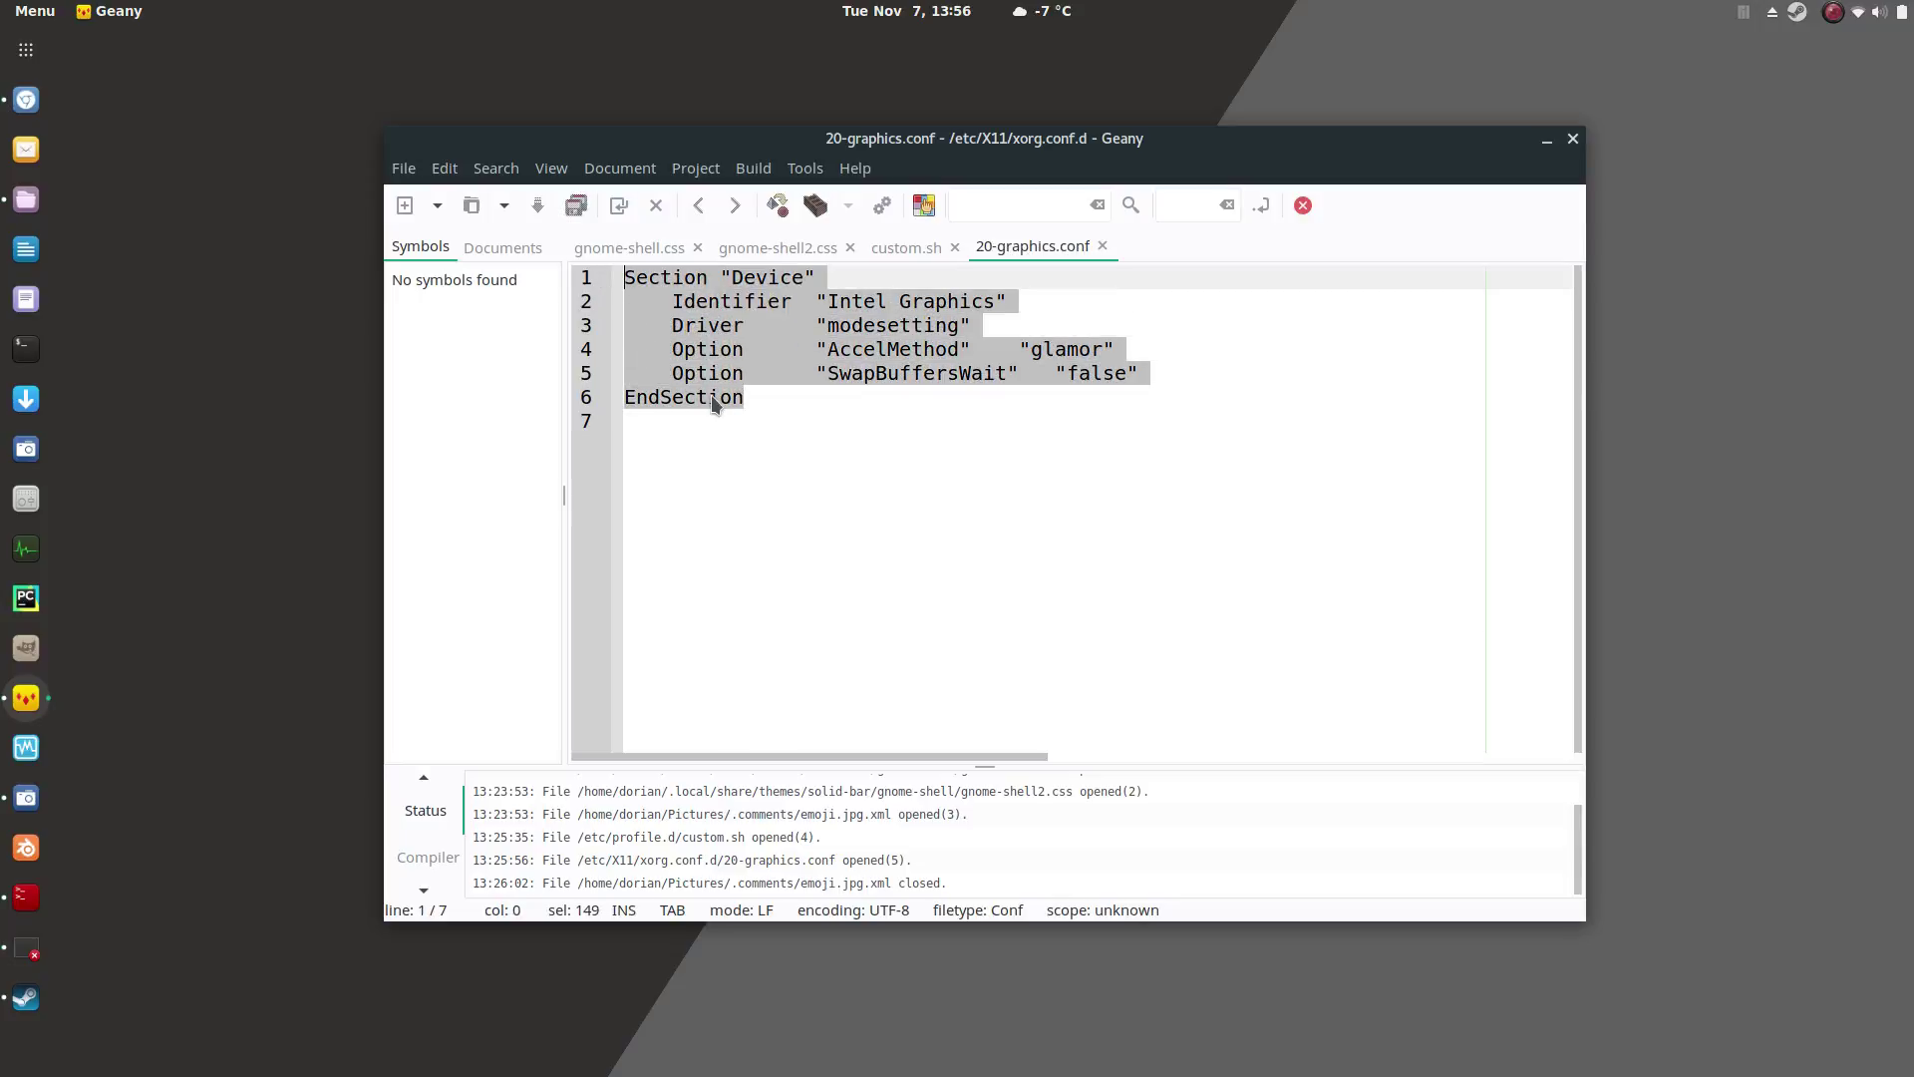
pyautogui.click(757, 398)
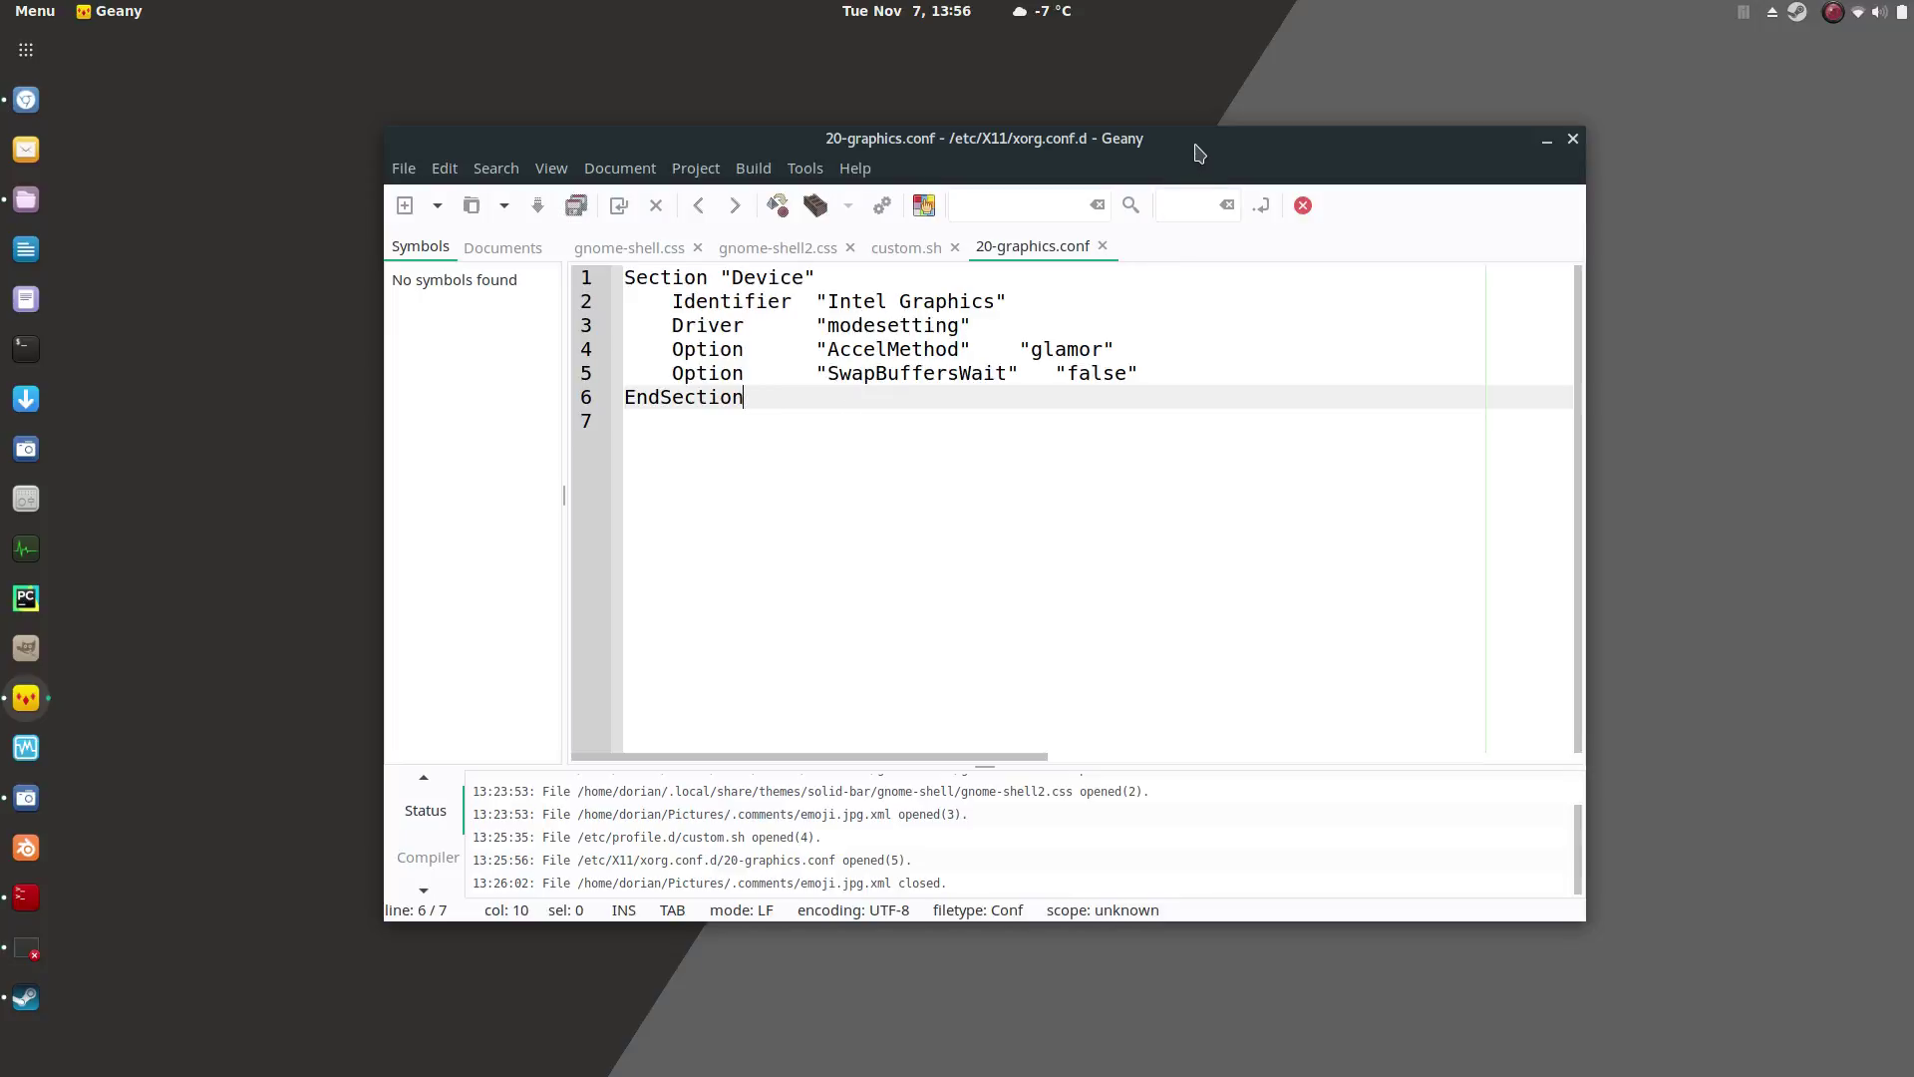
pyautogui.moveTo(1199, 152)
pyautogui.mouseDown()
pyautogui.moveTo(1246, 95)
pyautogui.moveTo(1117, 239)
pyautogui.moveTo(1164, 147)
pyautogui.mouseUp()
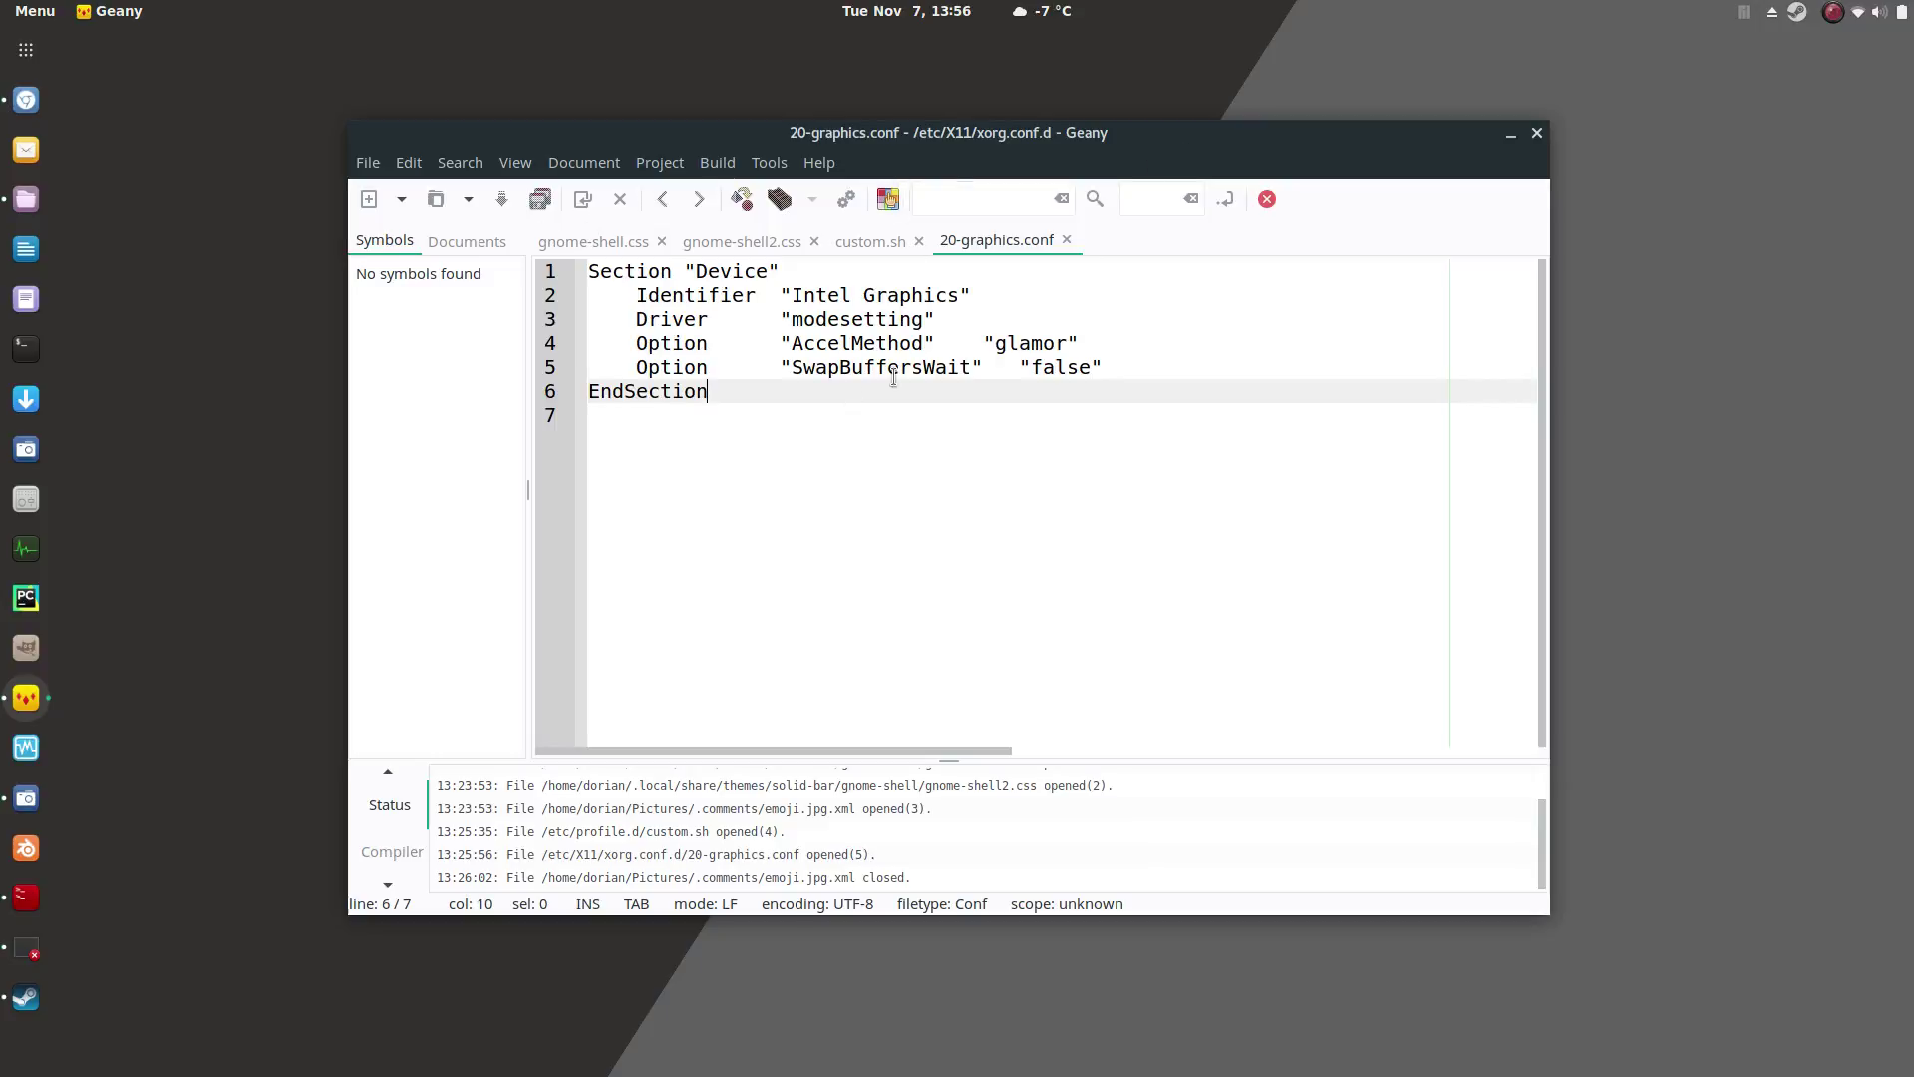
pyautogui.click(1063, 241)
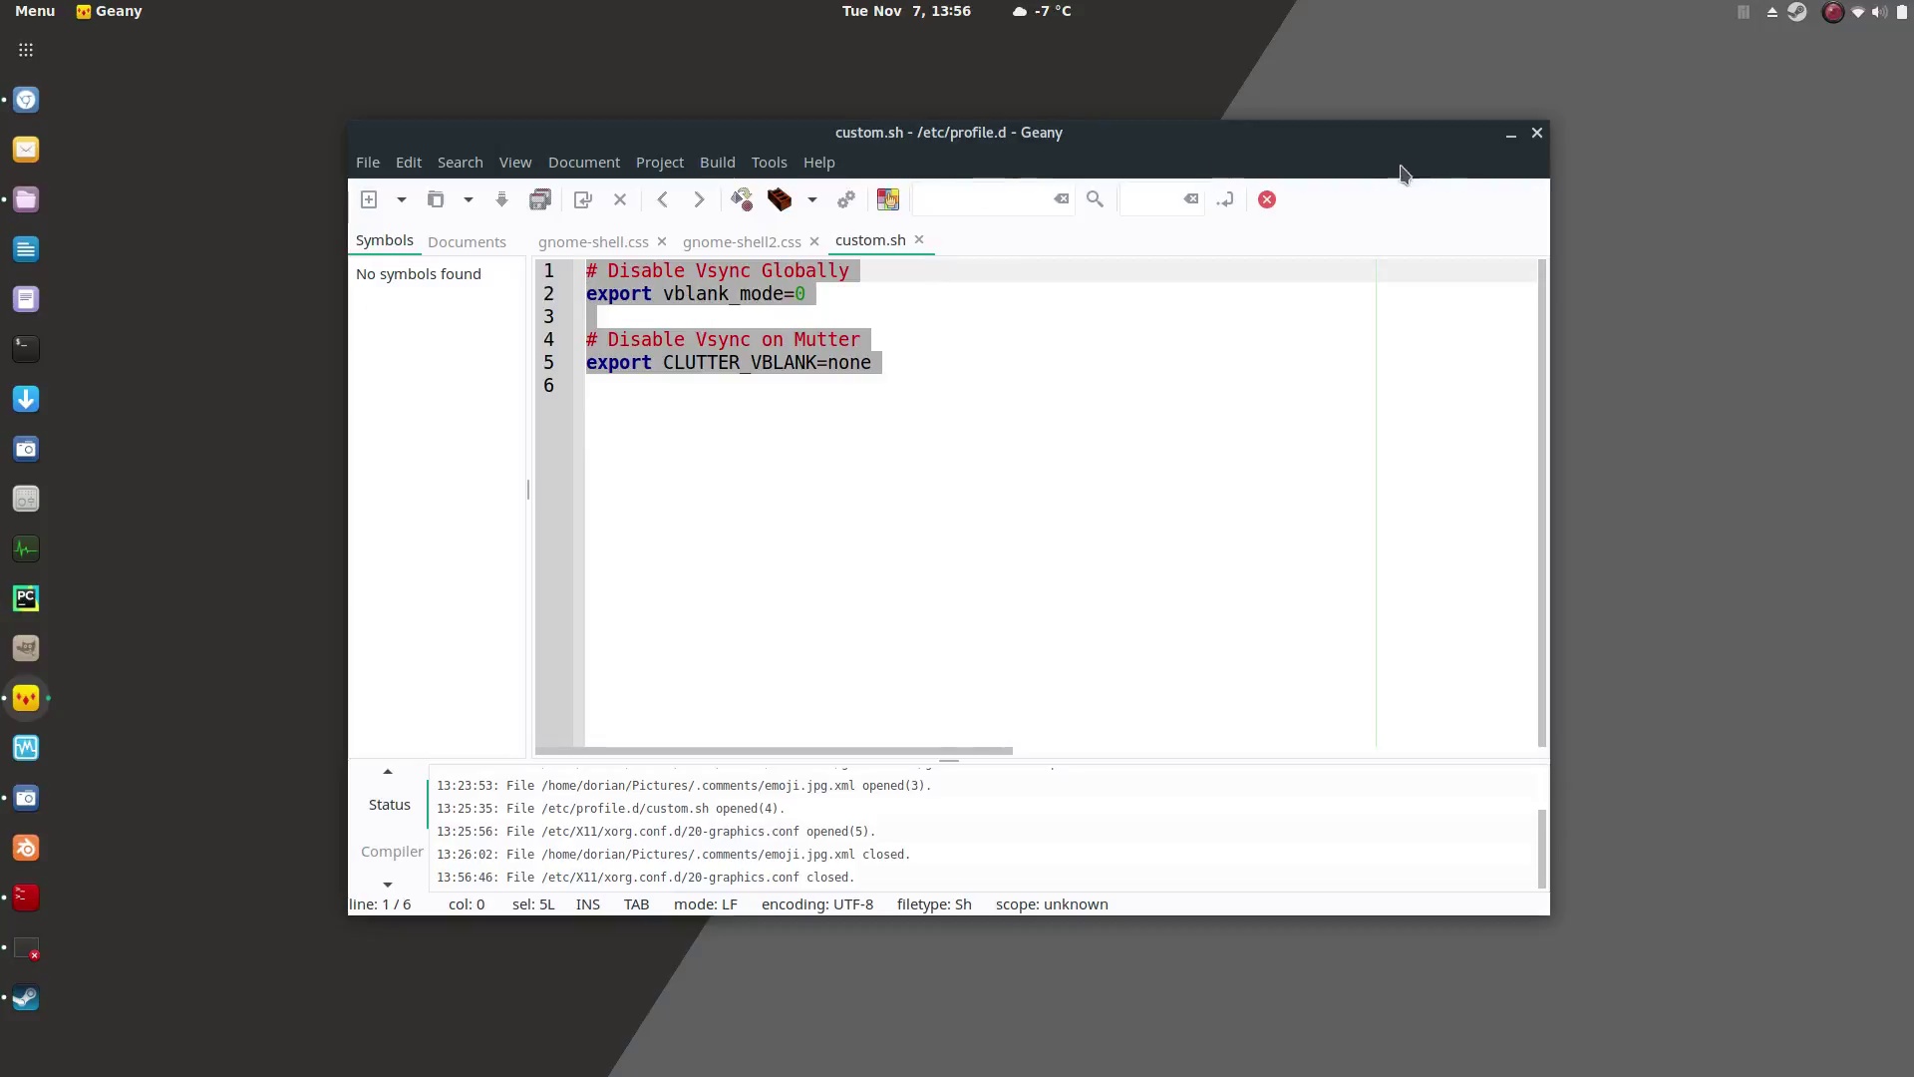
# Minimise the Geany window and close the file manager window to clear the desktop
pyautogui.moveTo(1475, 138); pyautogui.dragTo(1422, 137)
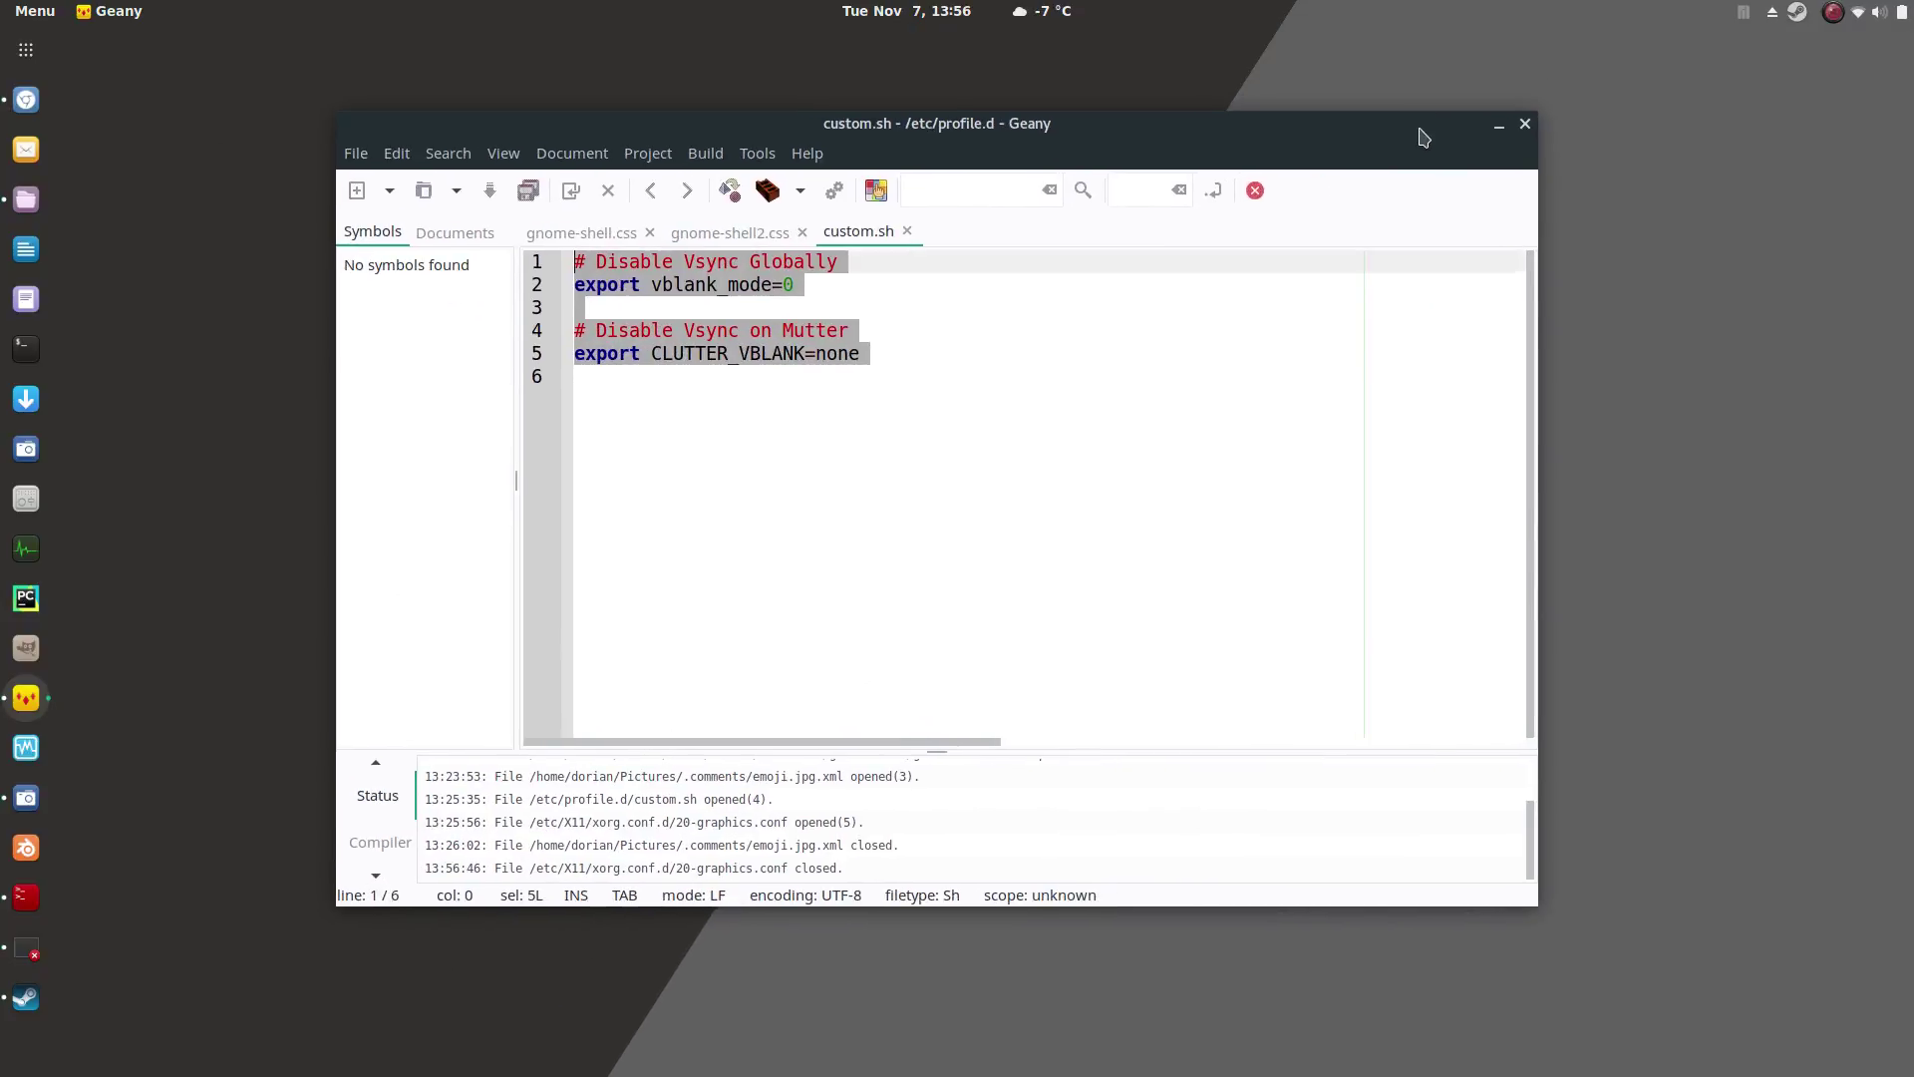
pyautogui.click(1502, 130)
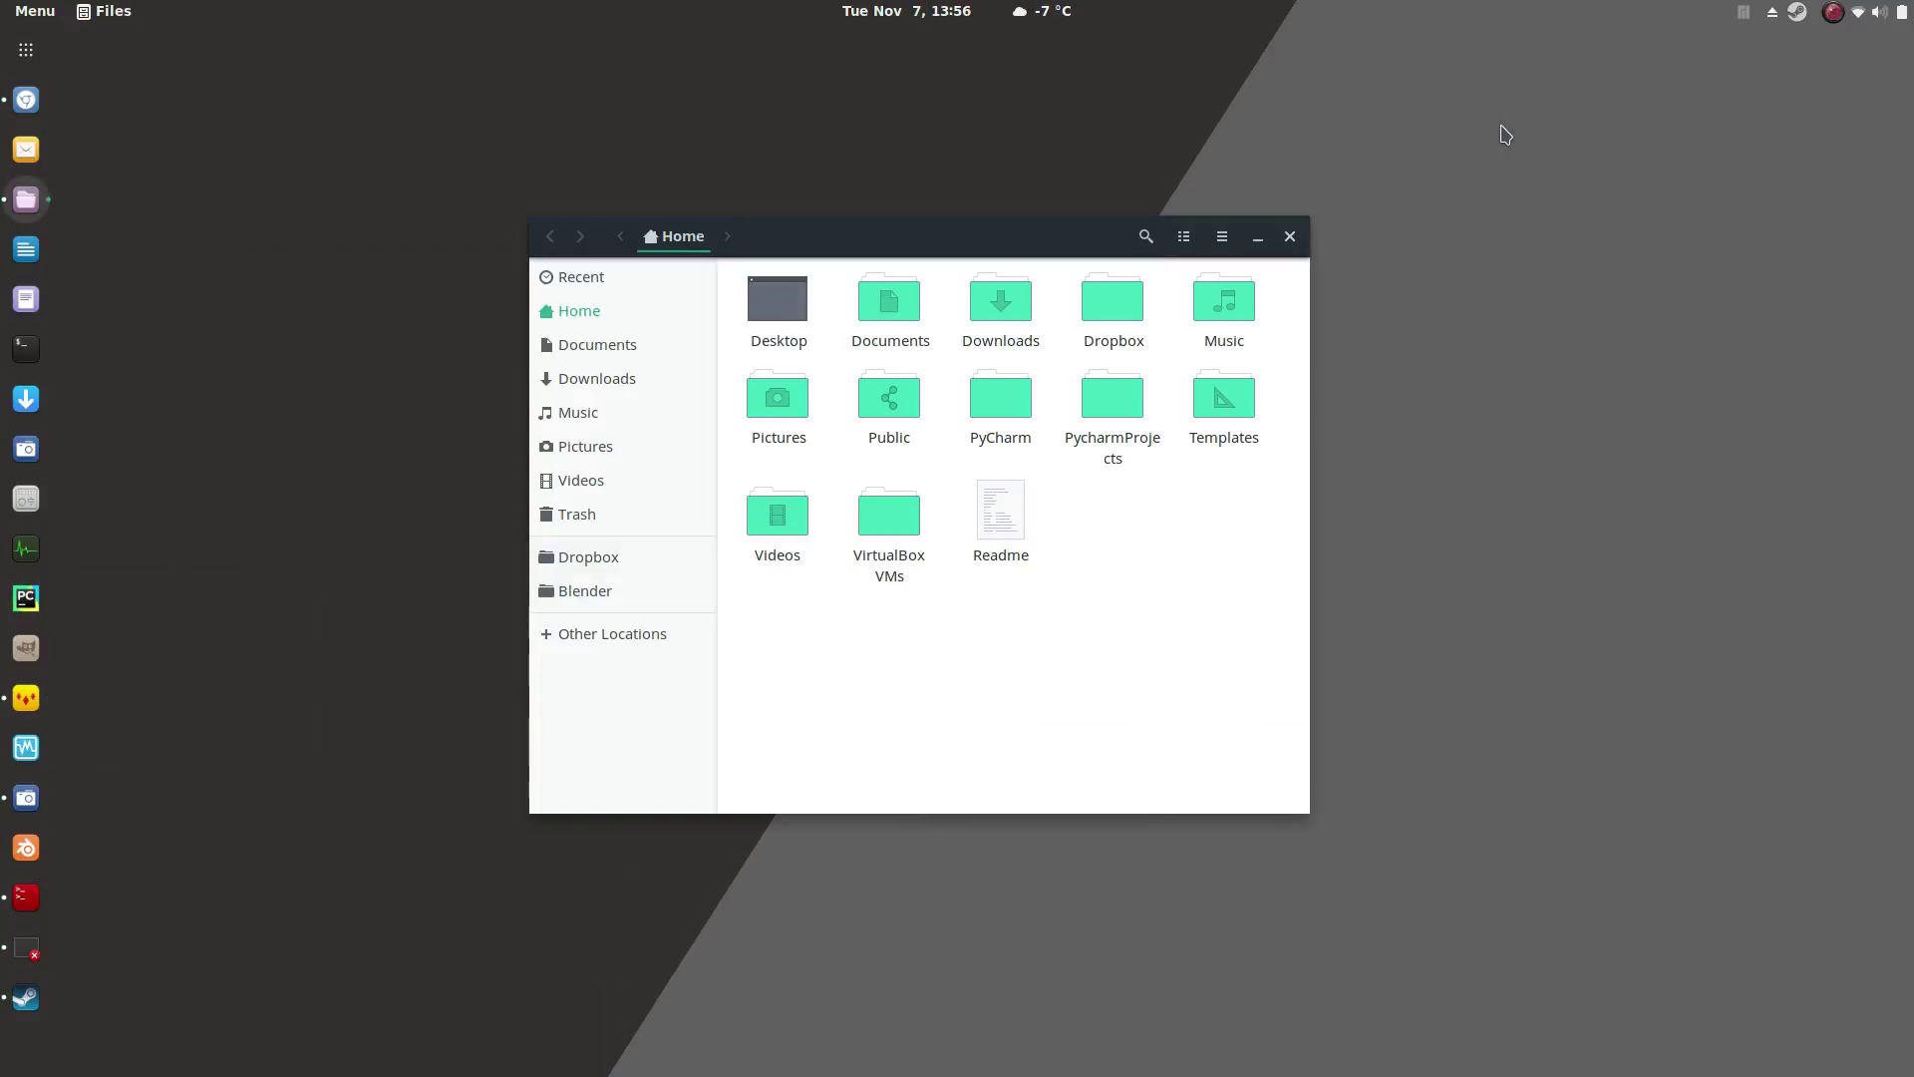
pyautogui.click(1296, 239)
# Open Hardware Configuration in Manjaro Settings Manager, examine the installed graphics drivers, and minimise the window
pyautogui.click(60, 8)
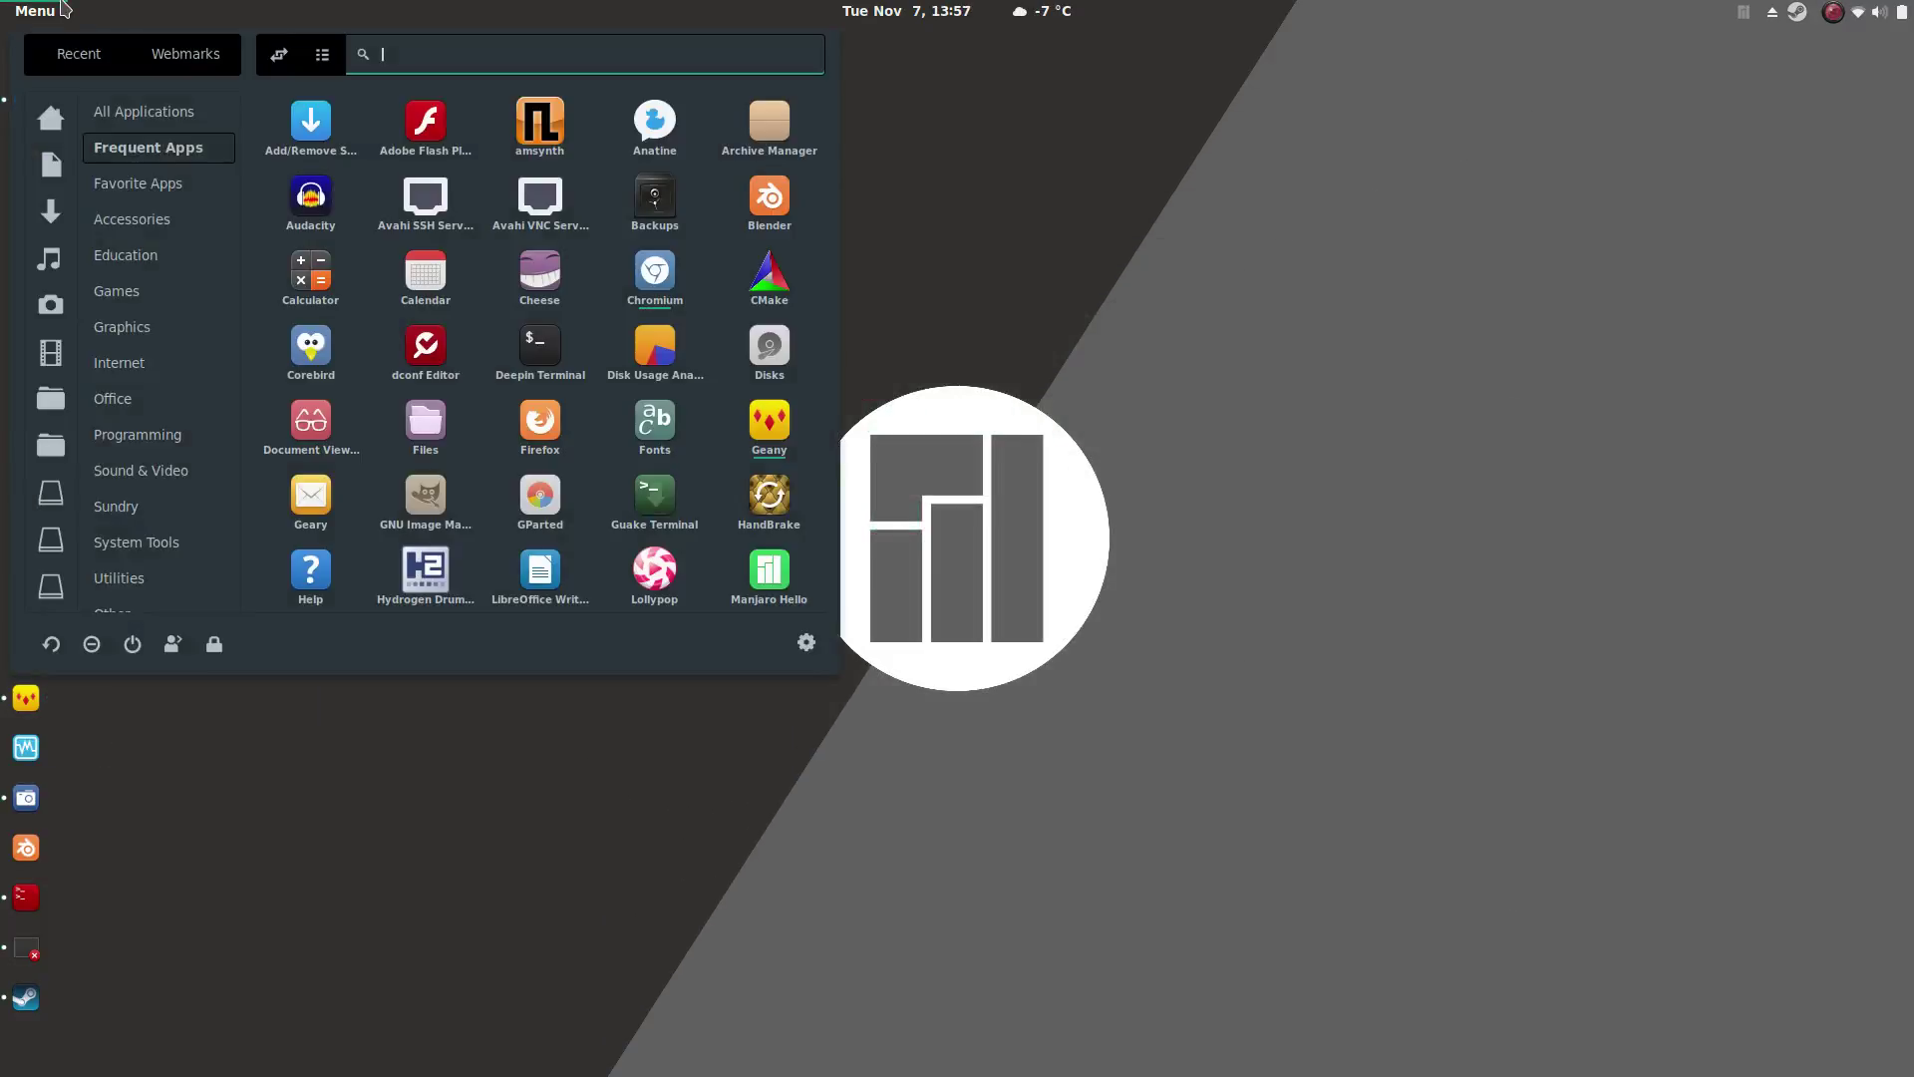
pyautogui.click(157, 604)
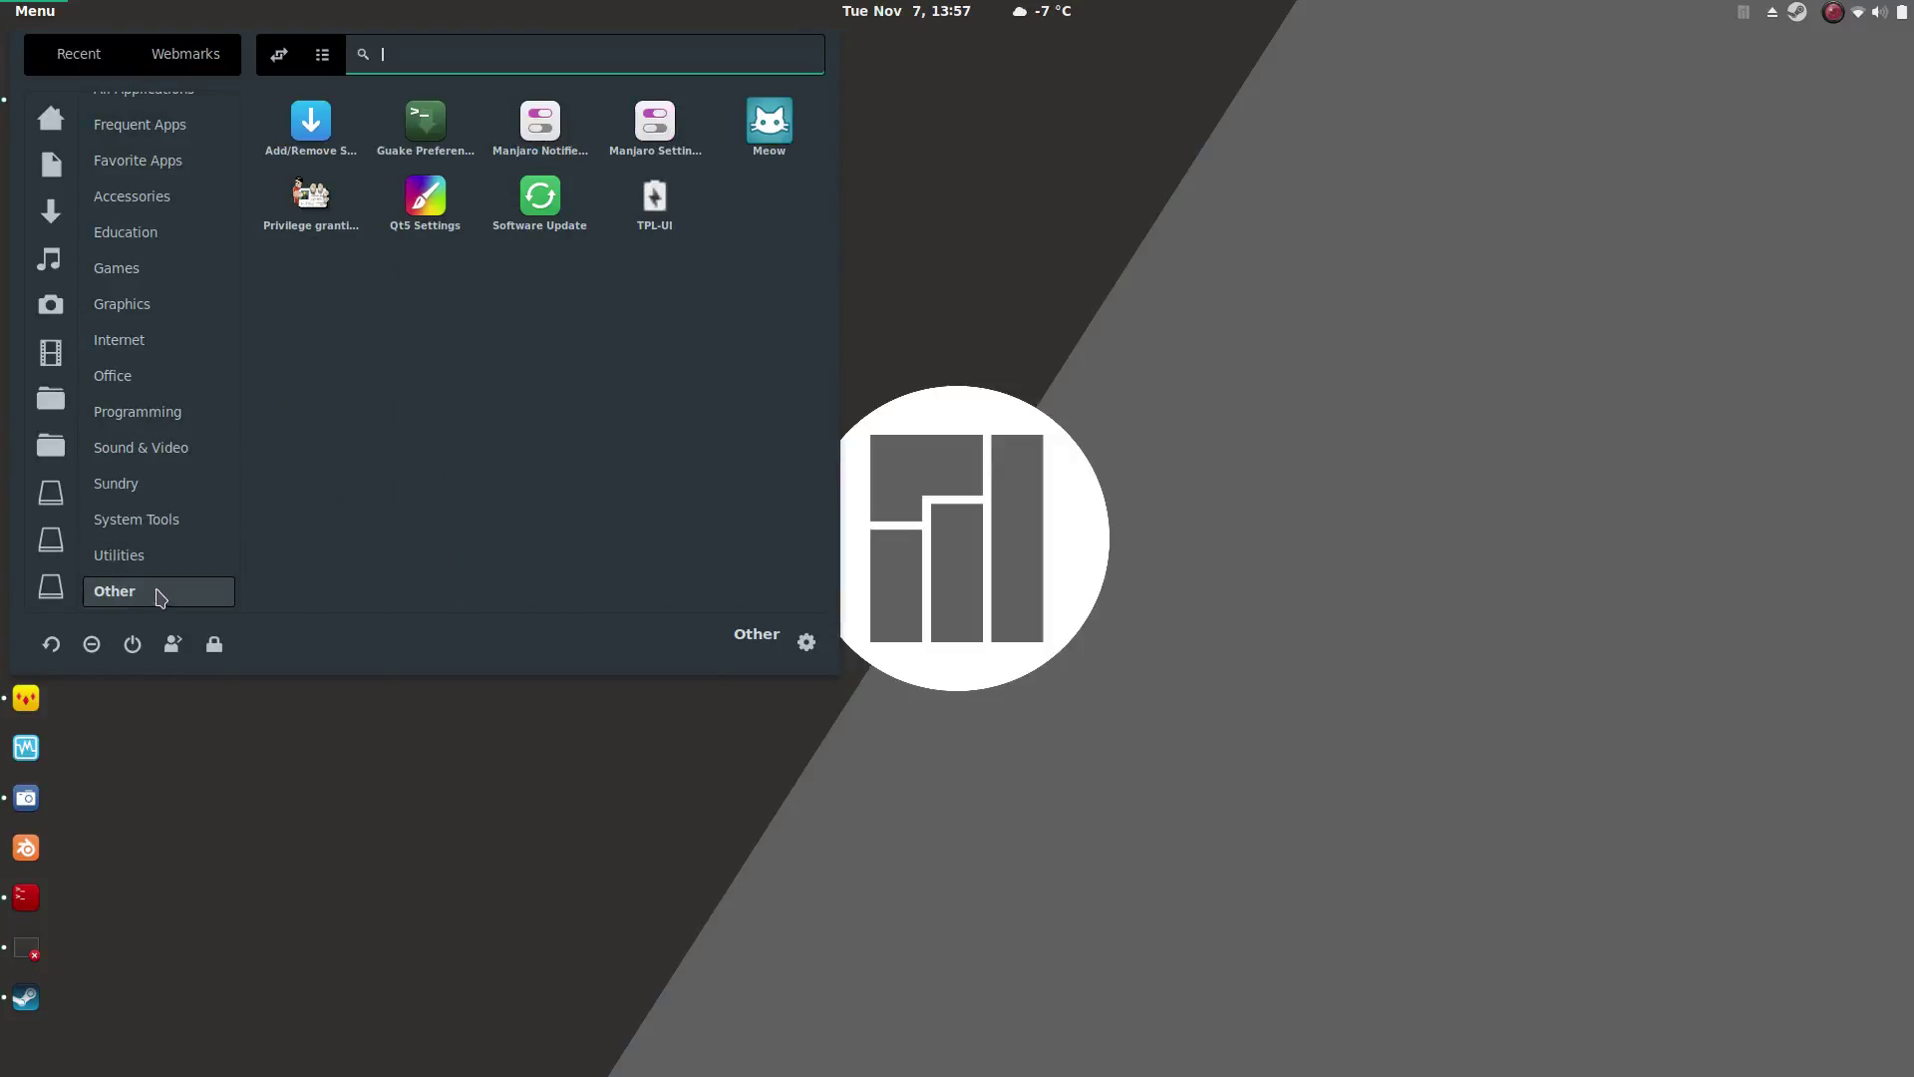
pyautogui.click(629, 149)
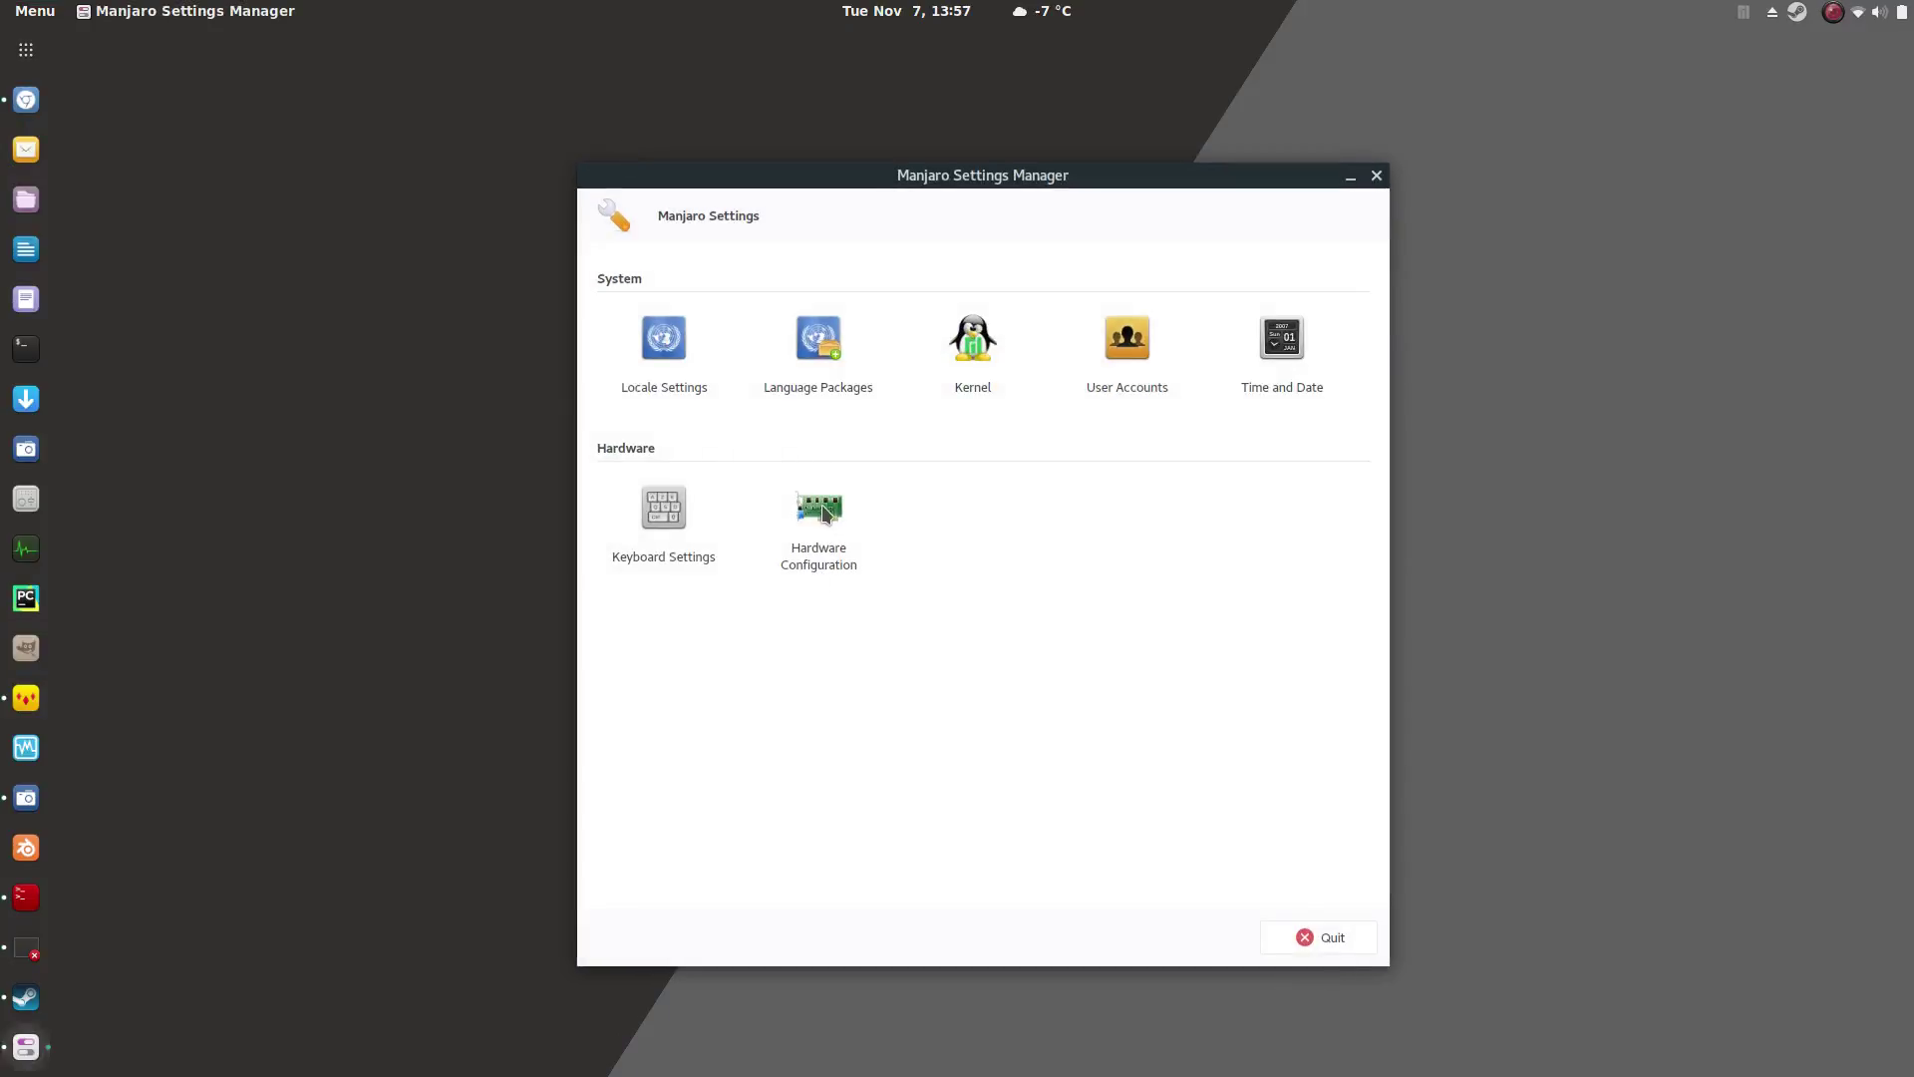
pyautogui.click(824, 516)
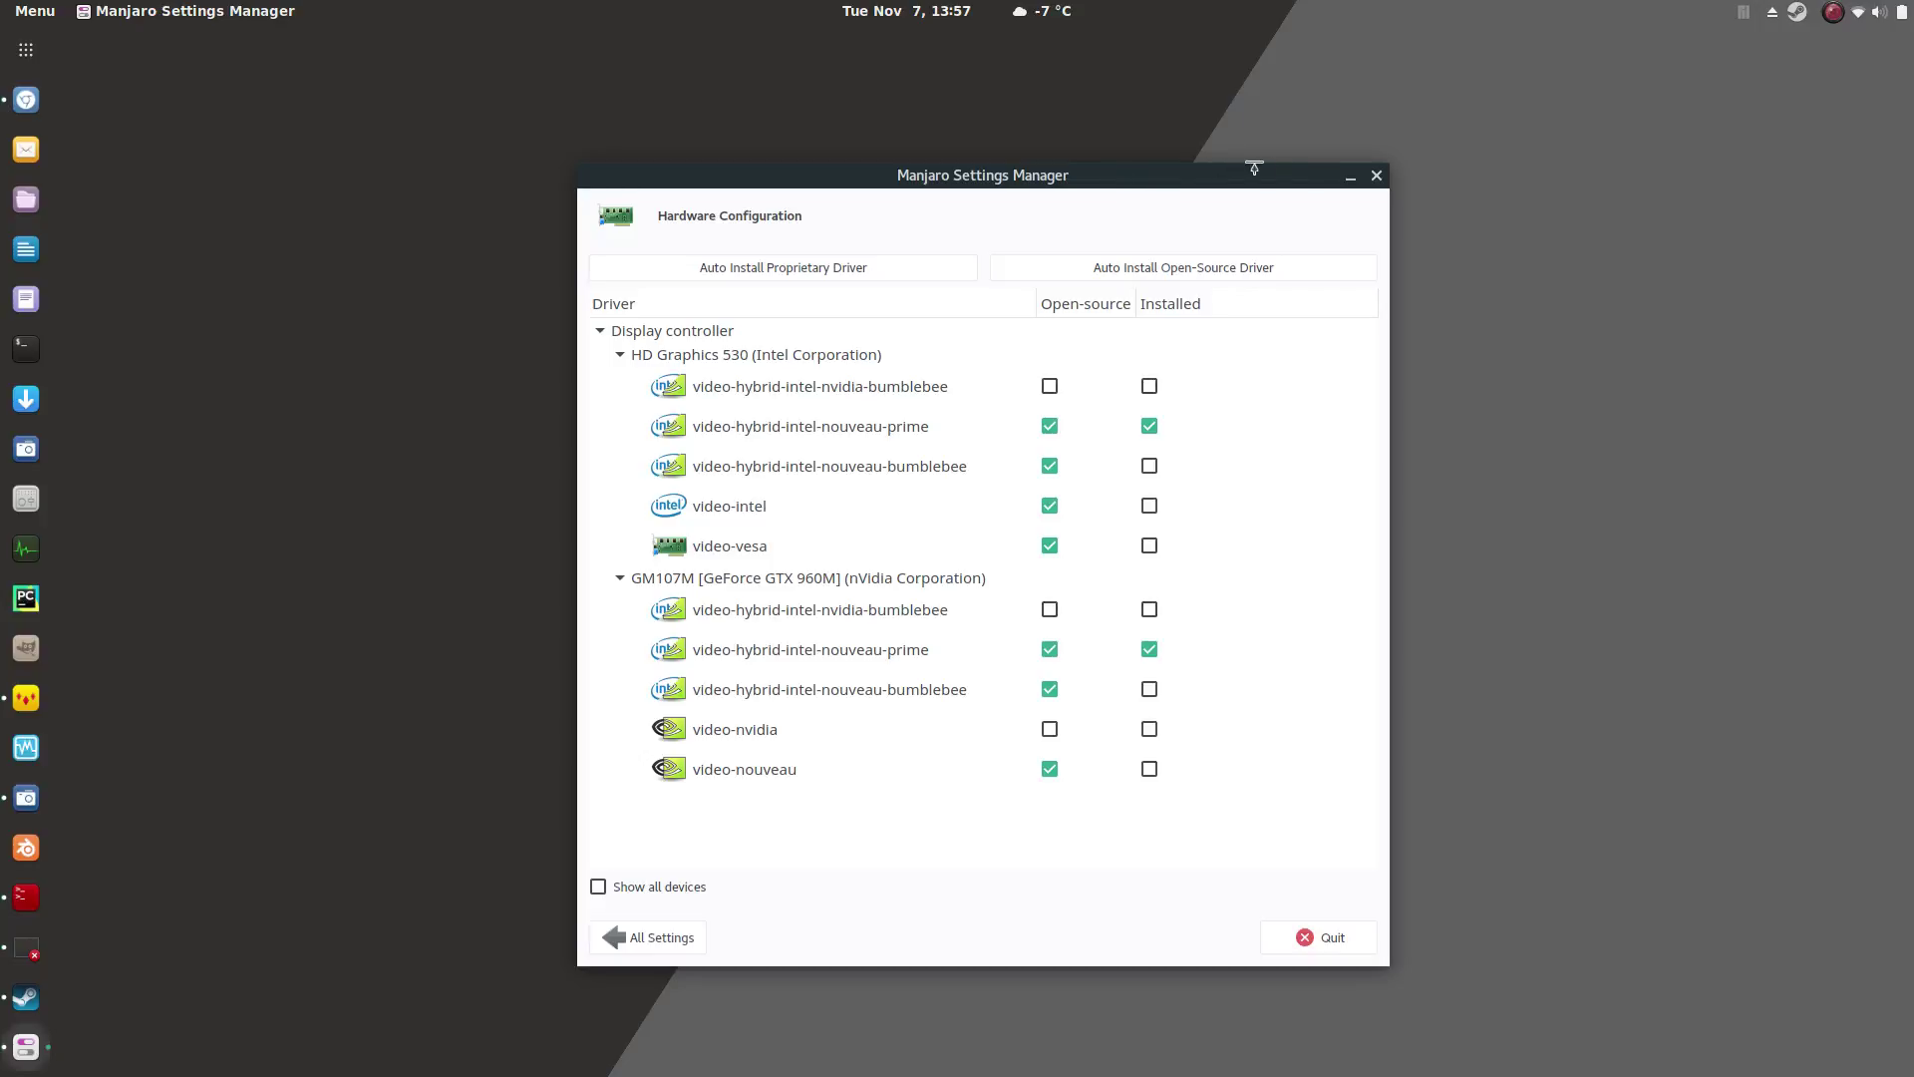
pyautogui.click(1351, 181)
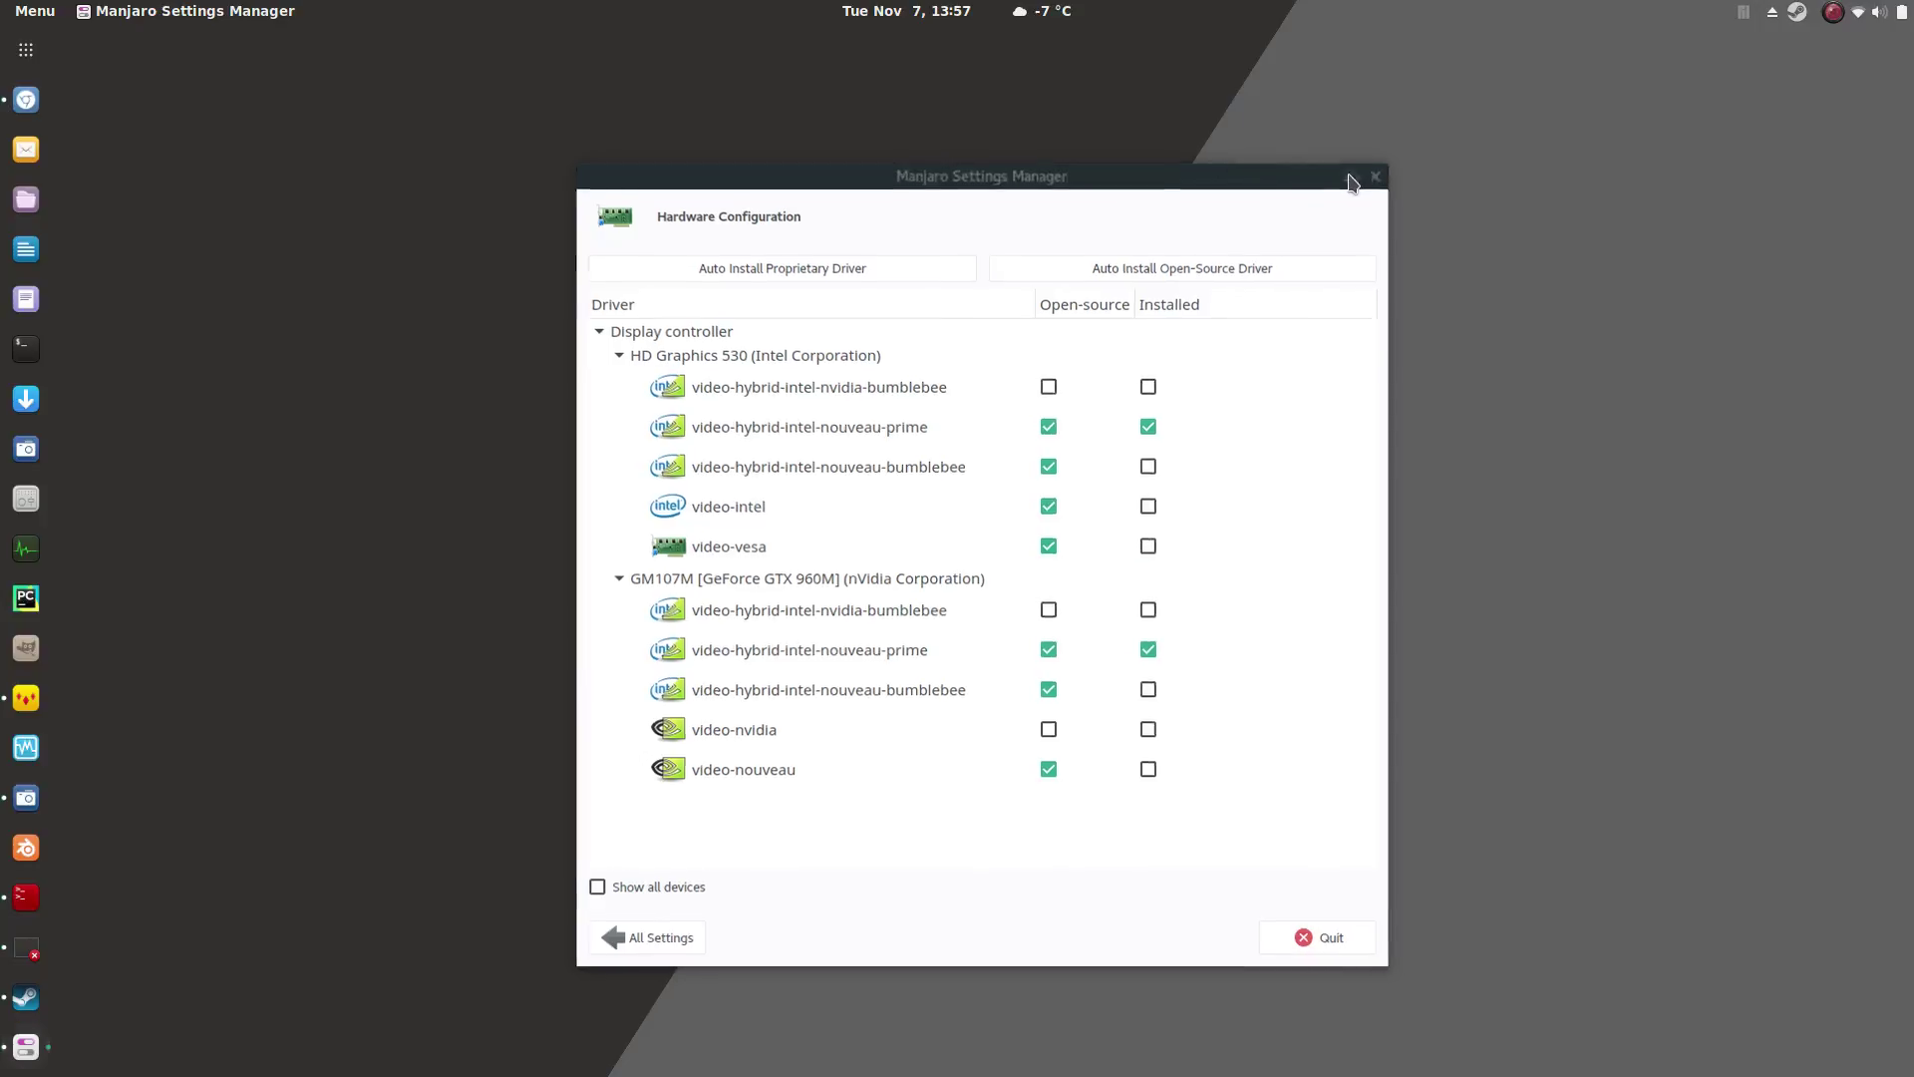
# Switch to Steam and look through the library entries for Hyper Light Drifter, LIMBO, RimWorld and This War of Mine
pyautogui.click(27, 997)
pyautogui.moveTo(807, 110); pyautogui.dragTo(1031, 134)
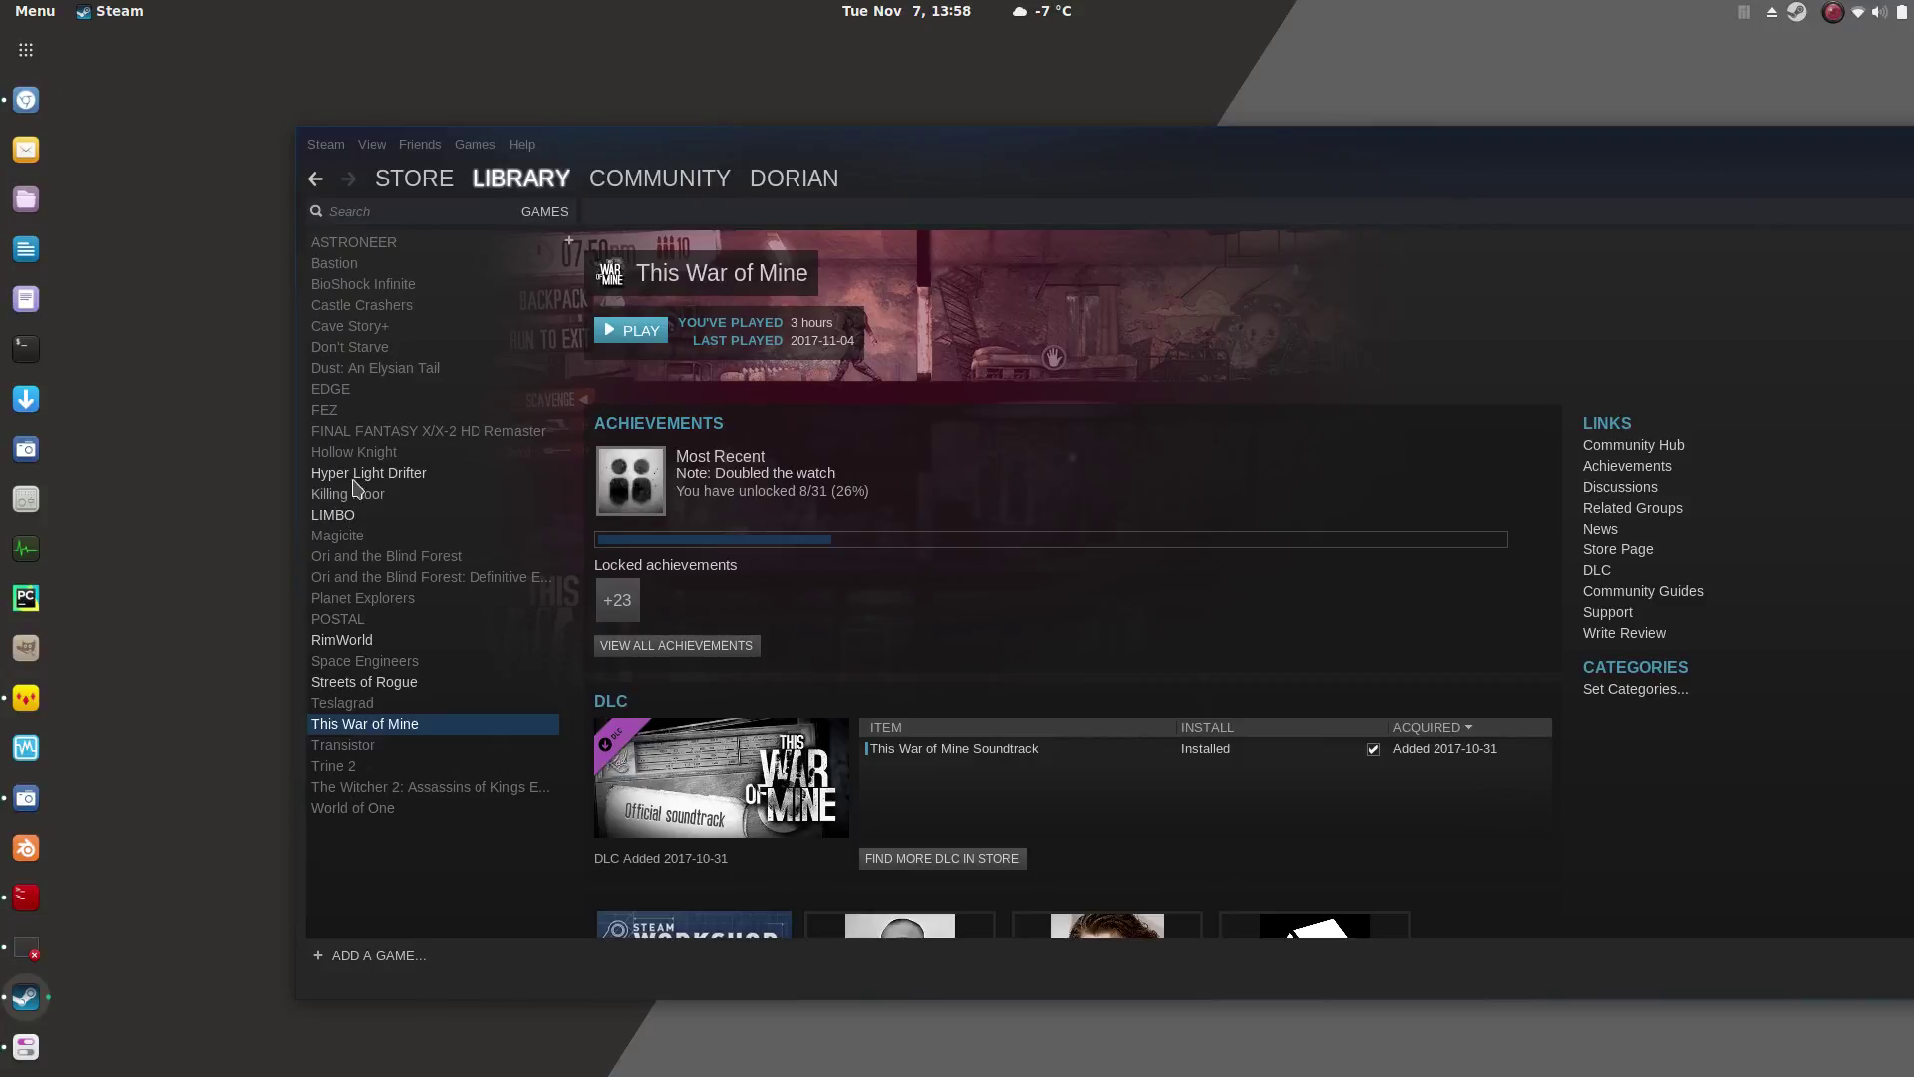
pyautogui.moveTo(573, 146); pyautogui.dragTo(1132, 78)
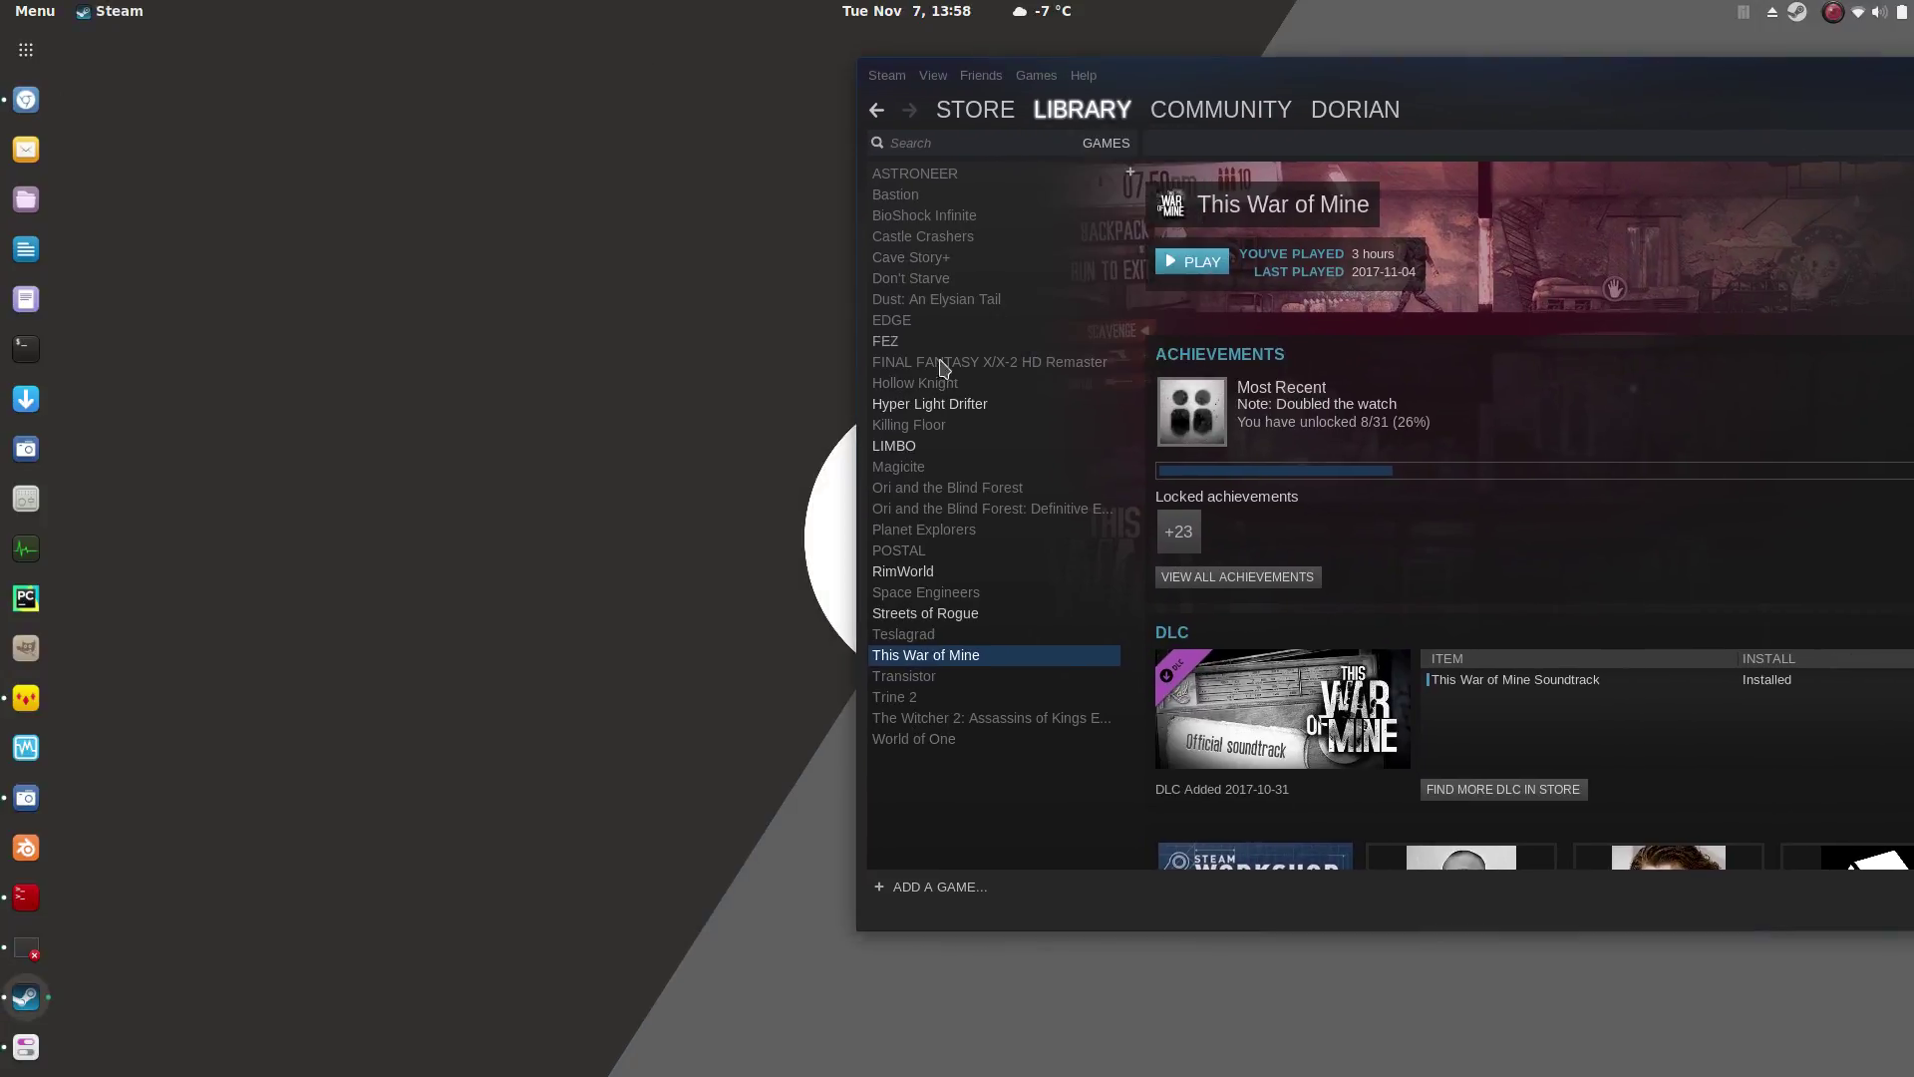
pyautogui.click(930, 404)
pyautogui.click(919, 449)
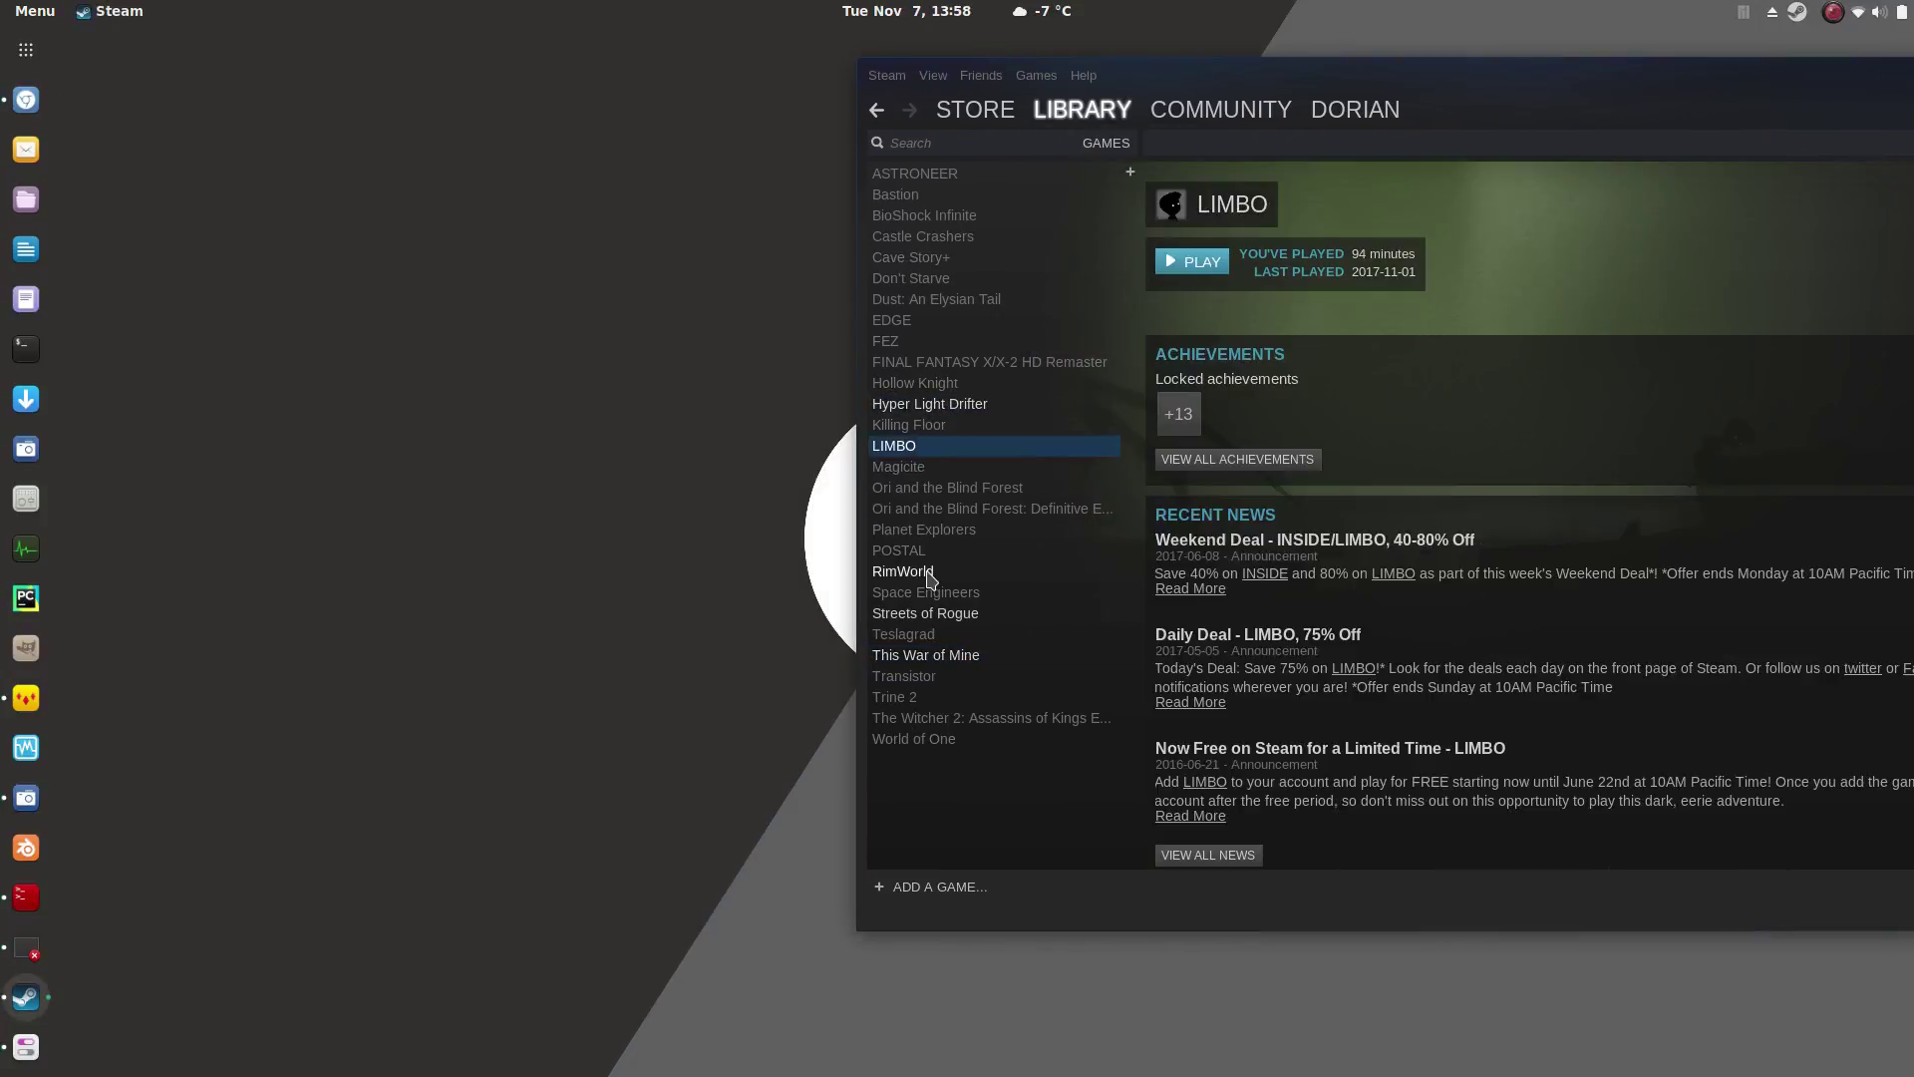
pyautogui.click(909, 574)
pyautogui.click(939, 655)
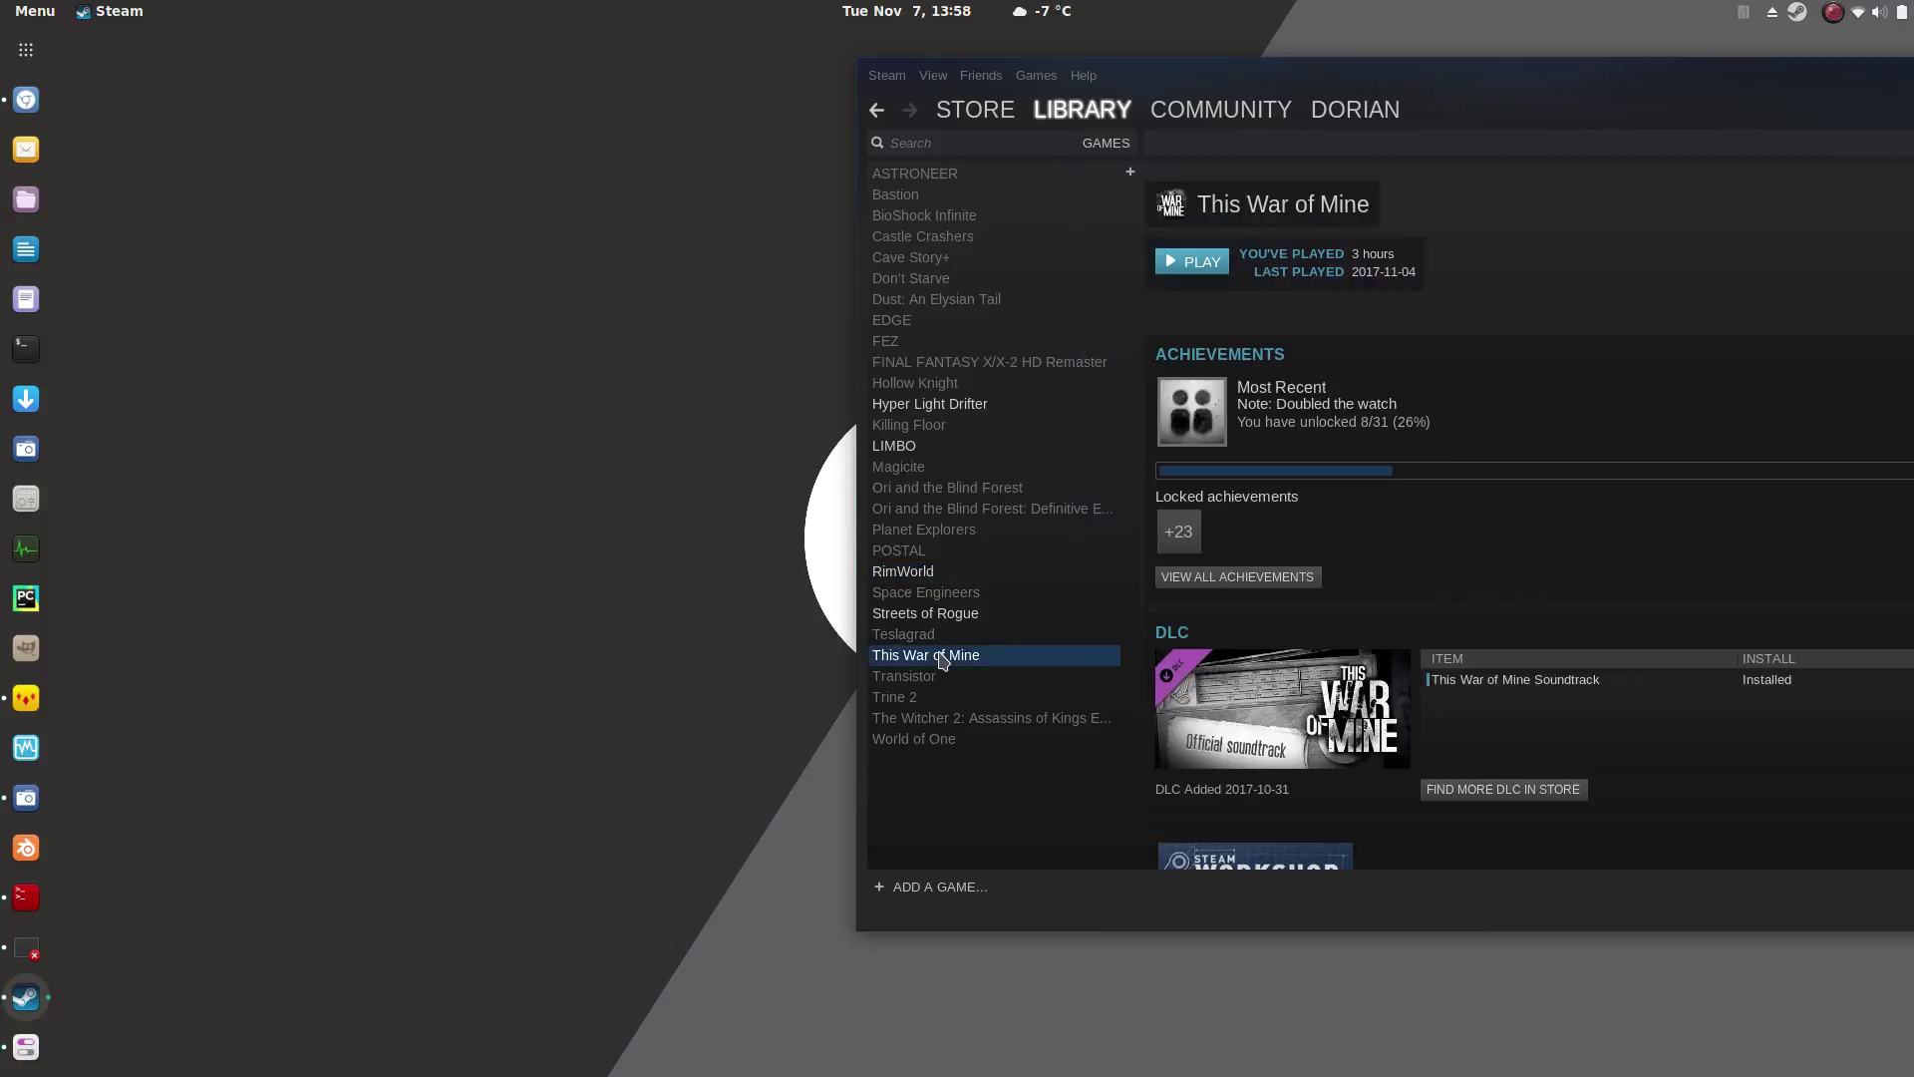
# Move the Steam window aside and exit Steam completely
pyautogui.moveTo(1397, 76); pyautogui.dragTo(1111, 121)
pyautogui.click(1806, 14)
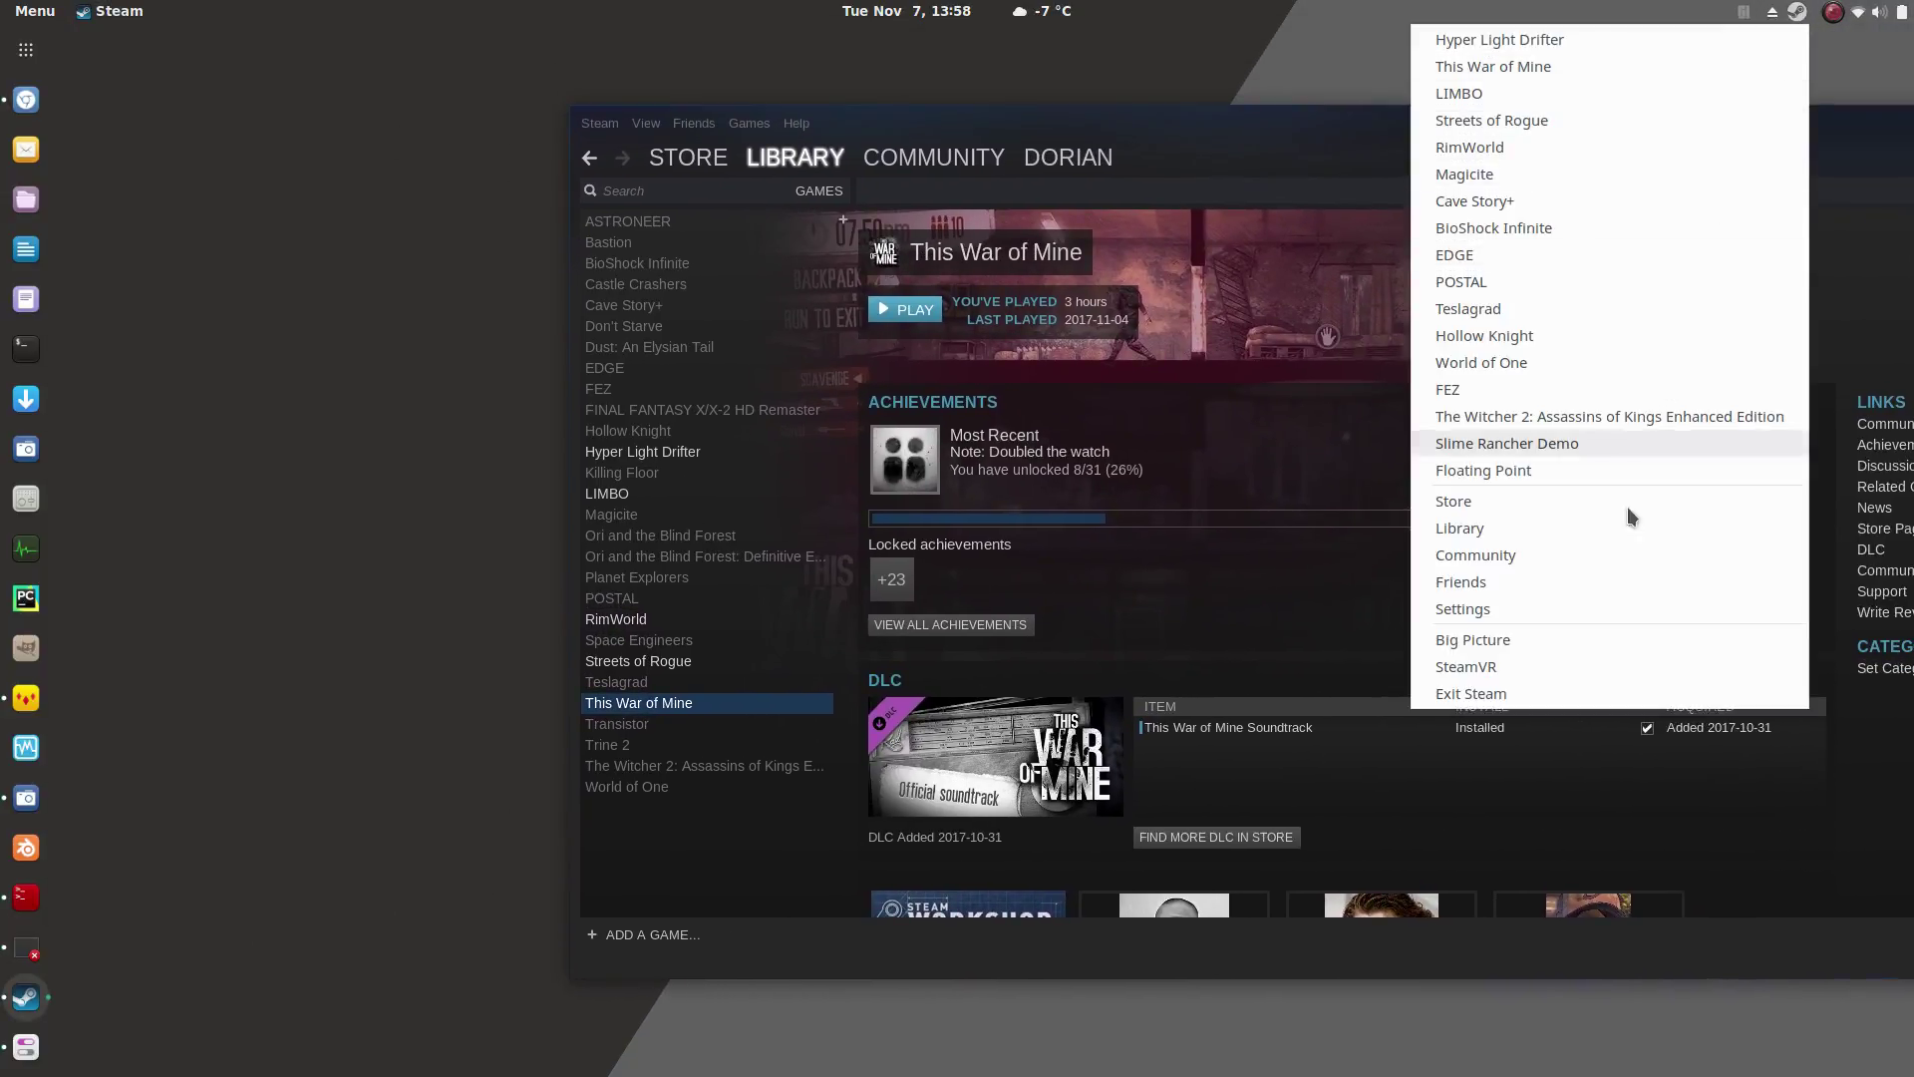
pyautogui.click(1545, 694)
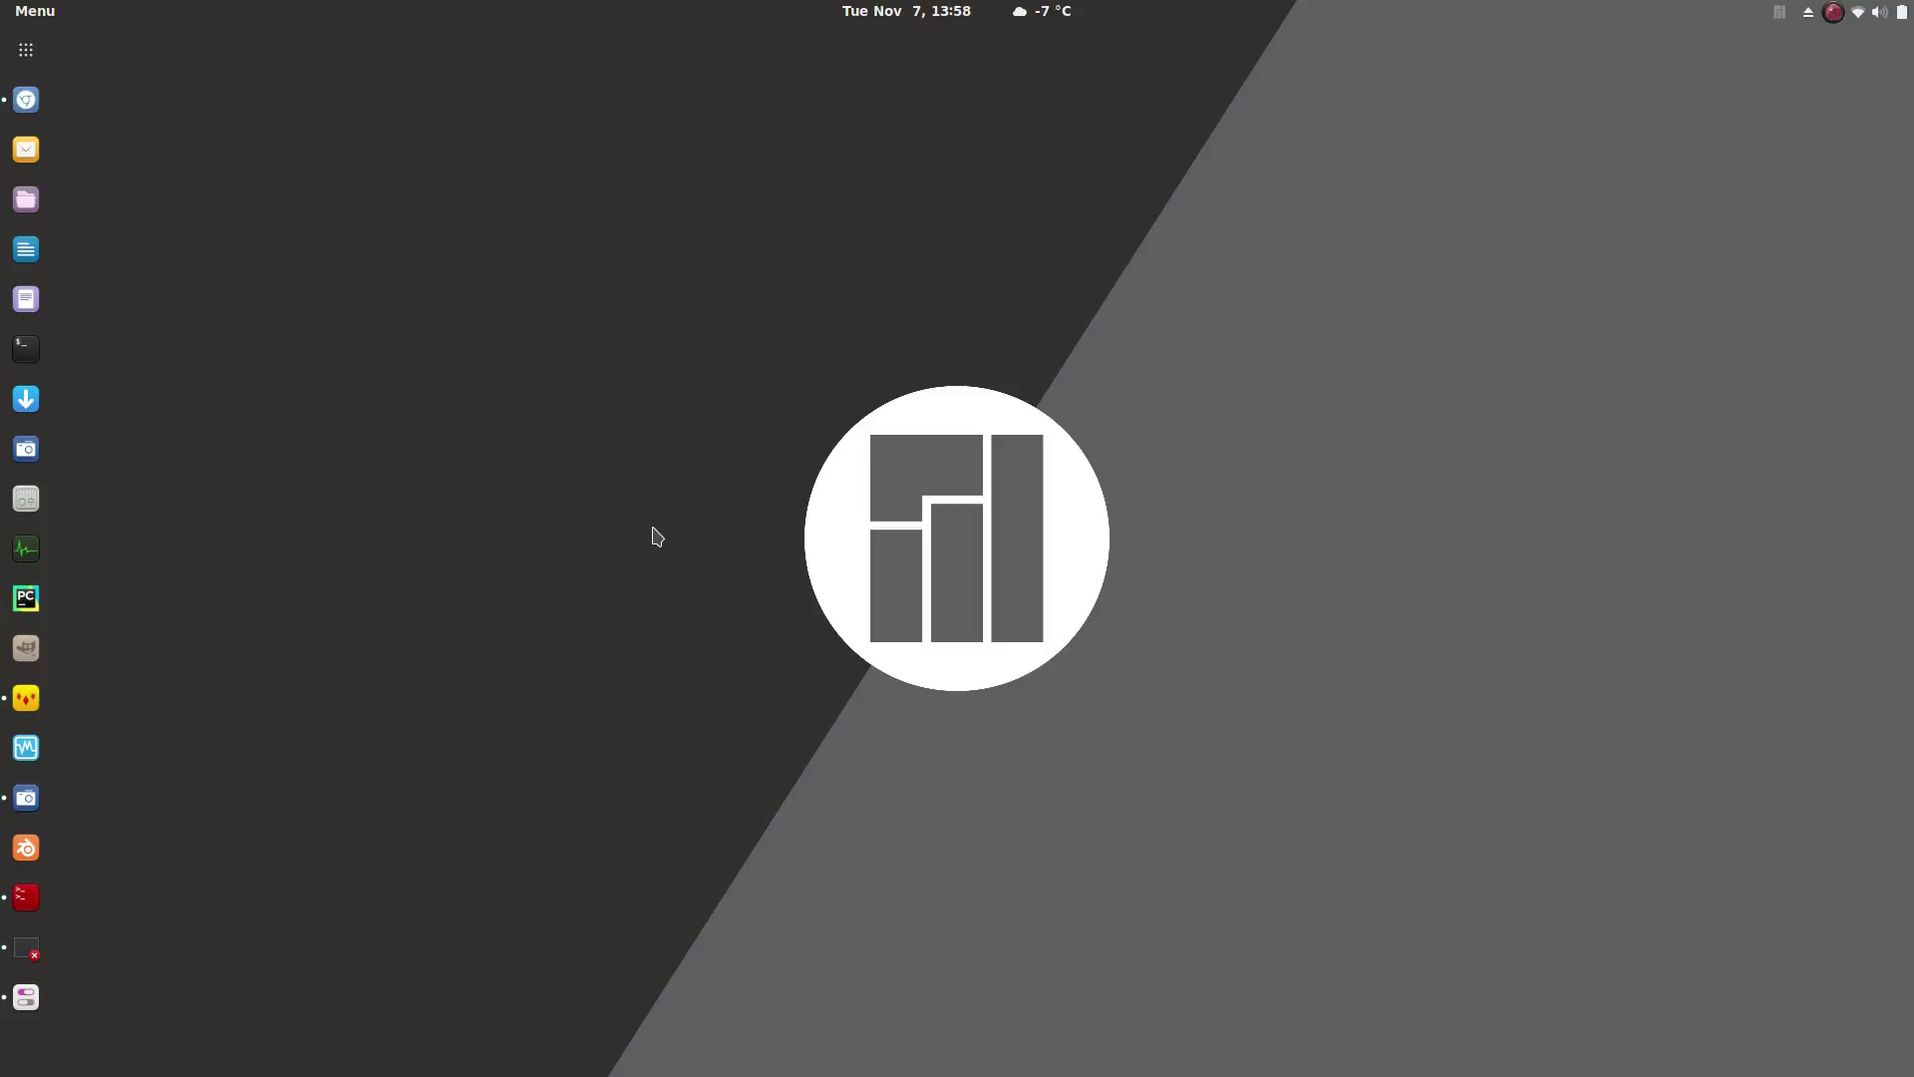
# Switch to Chromium and examine all four images in the tweet about downgrading pango to 1.40.12-1, closing the image viewer at the end
pyautogui.click(27, 100)
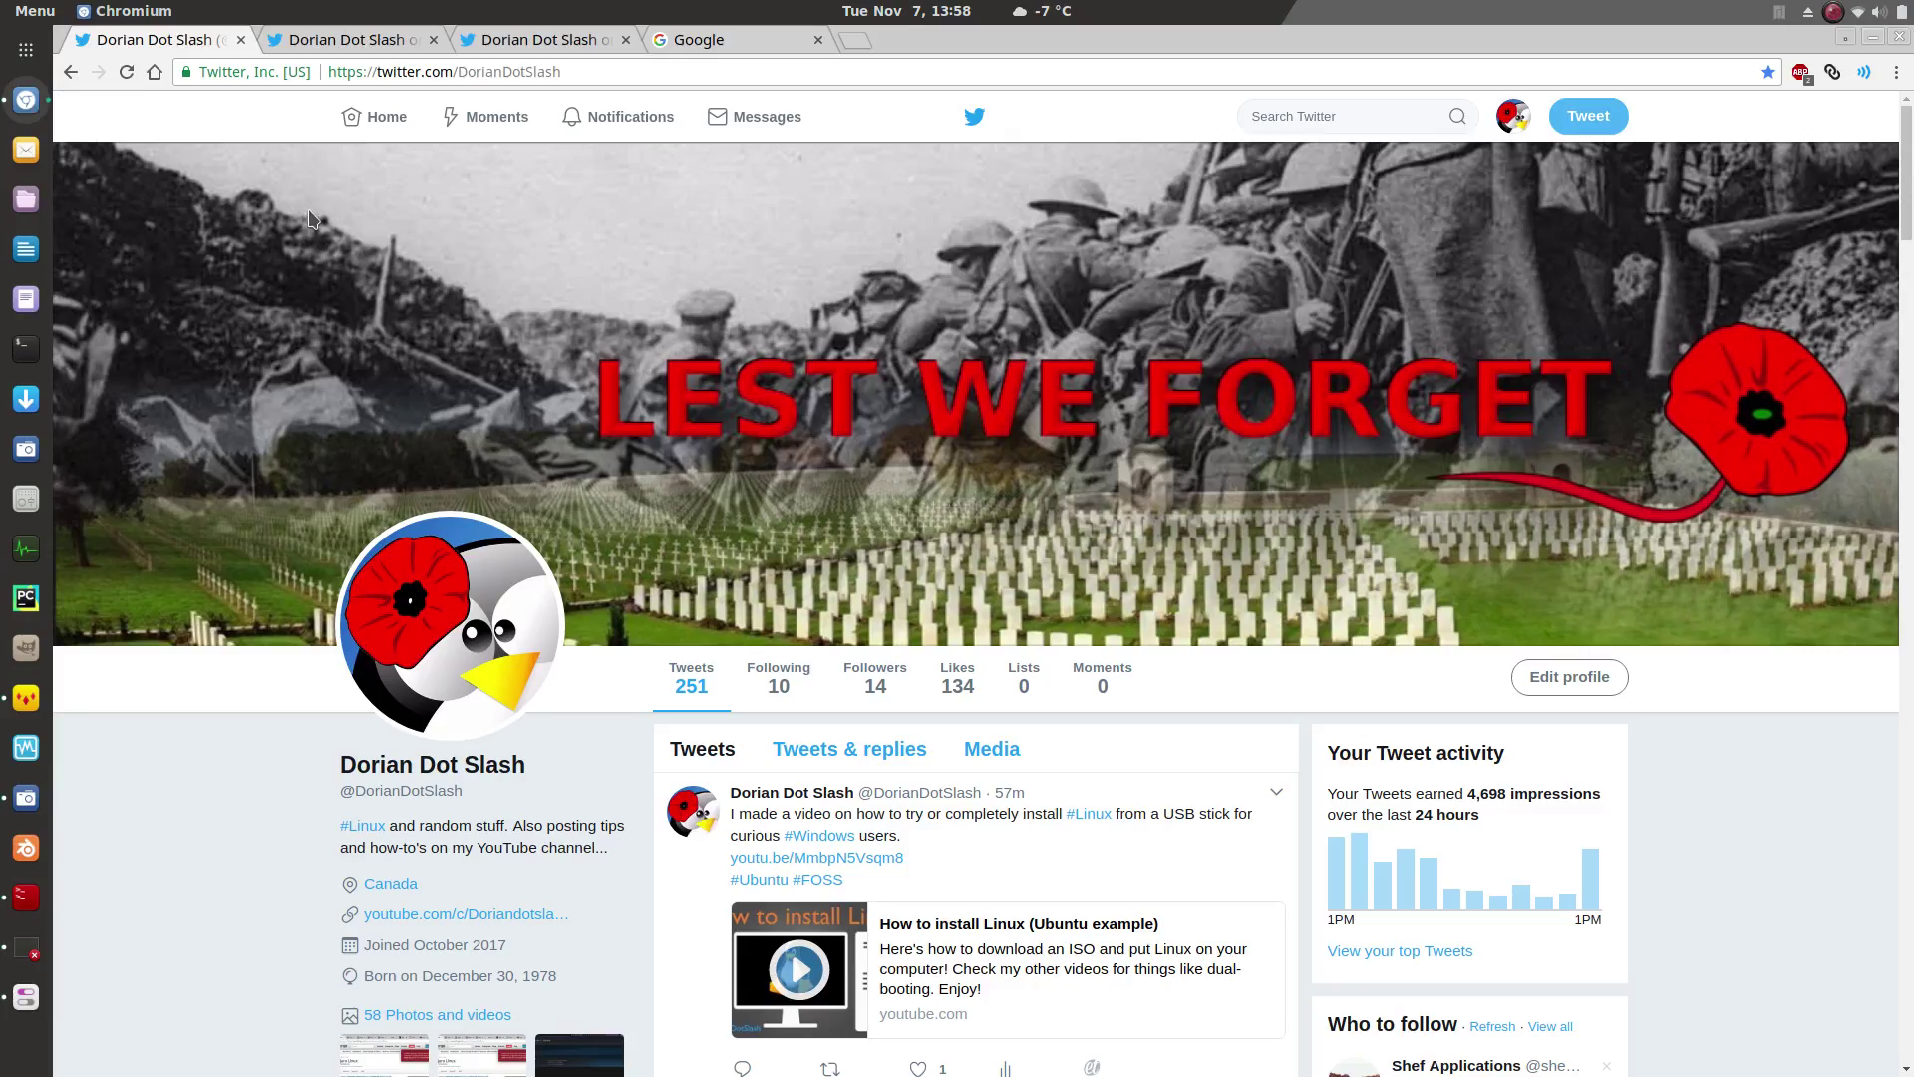
pyautogui.click(366, 45)
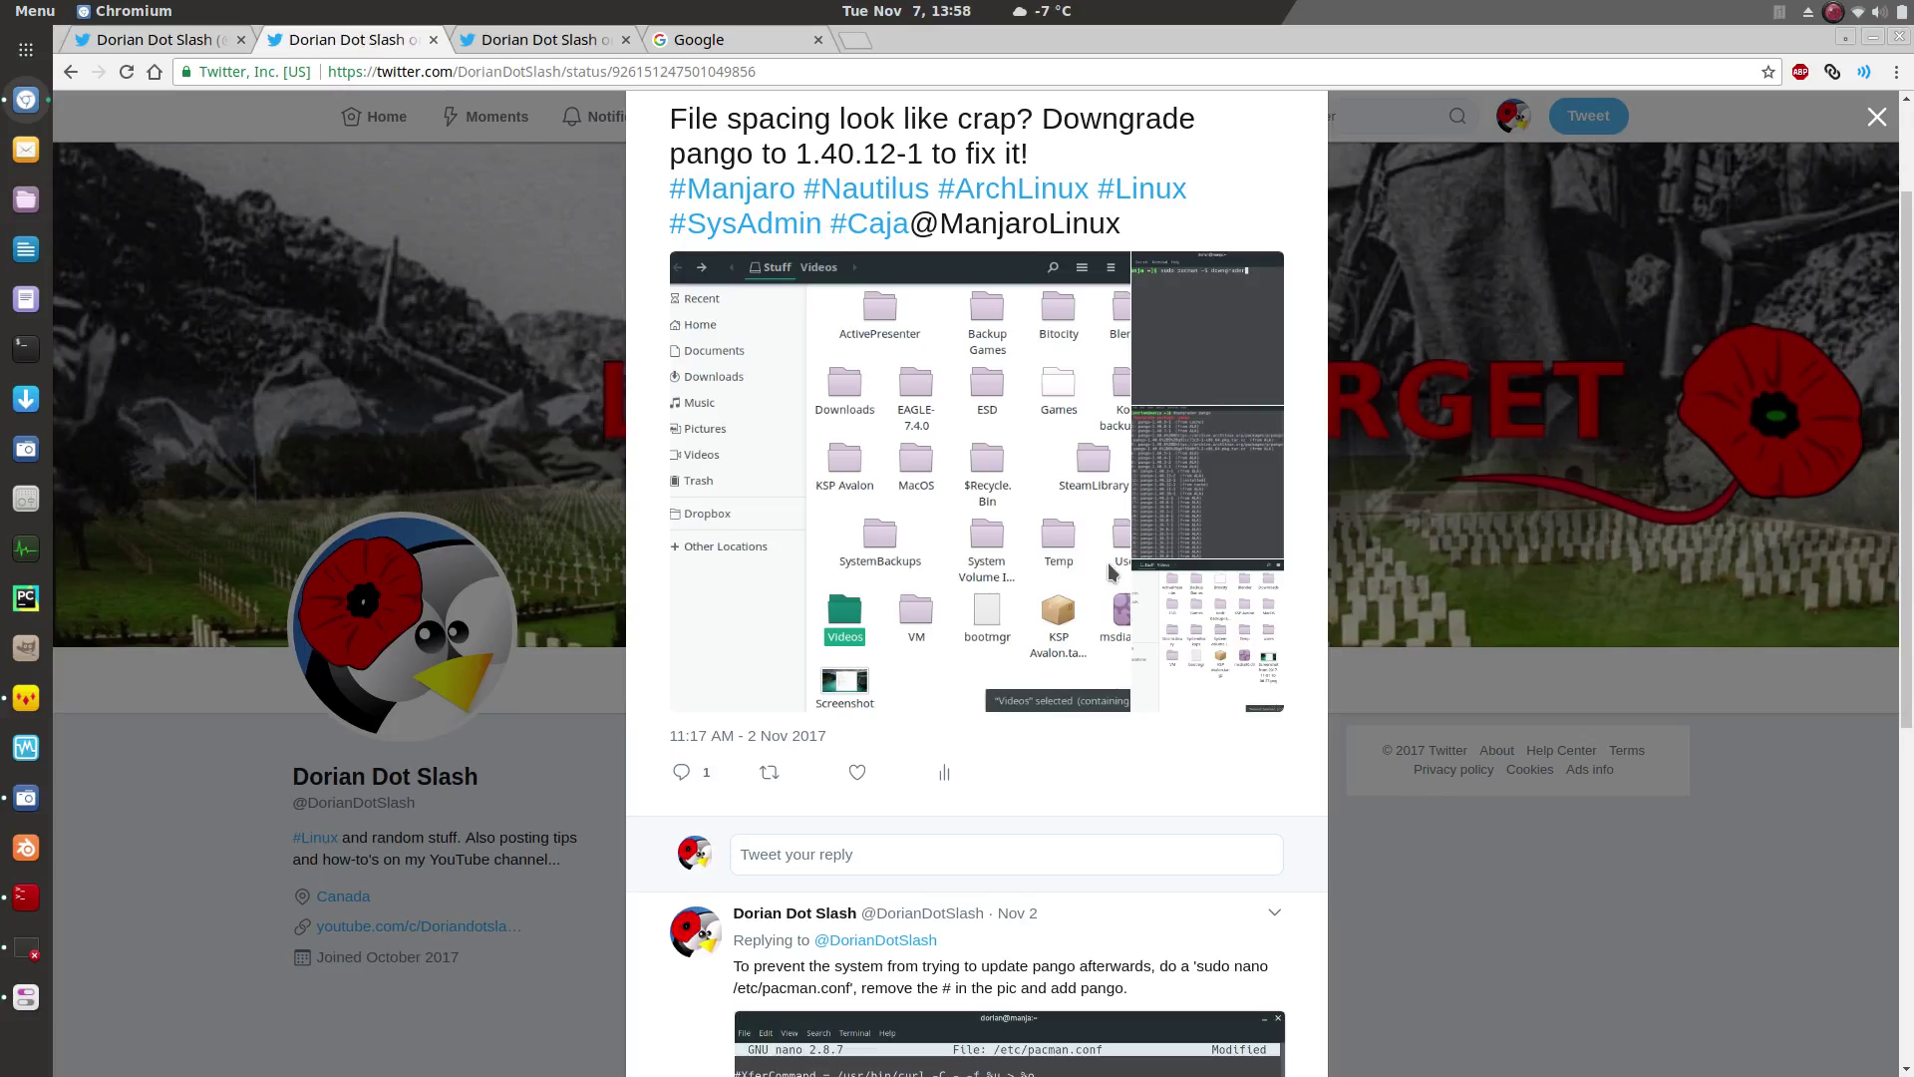
pyautogui.scroll(1, 1049, 555)
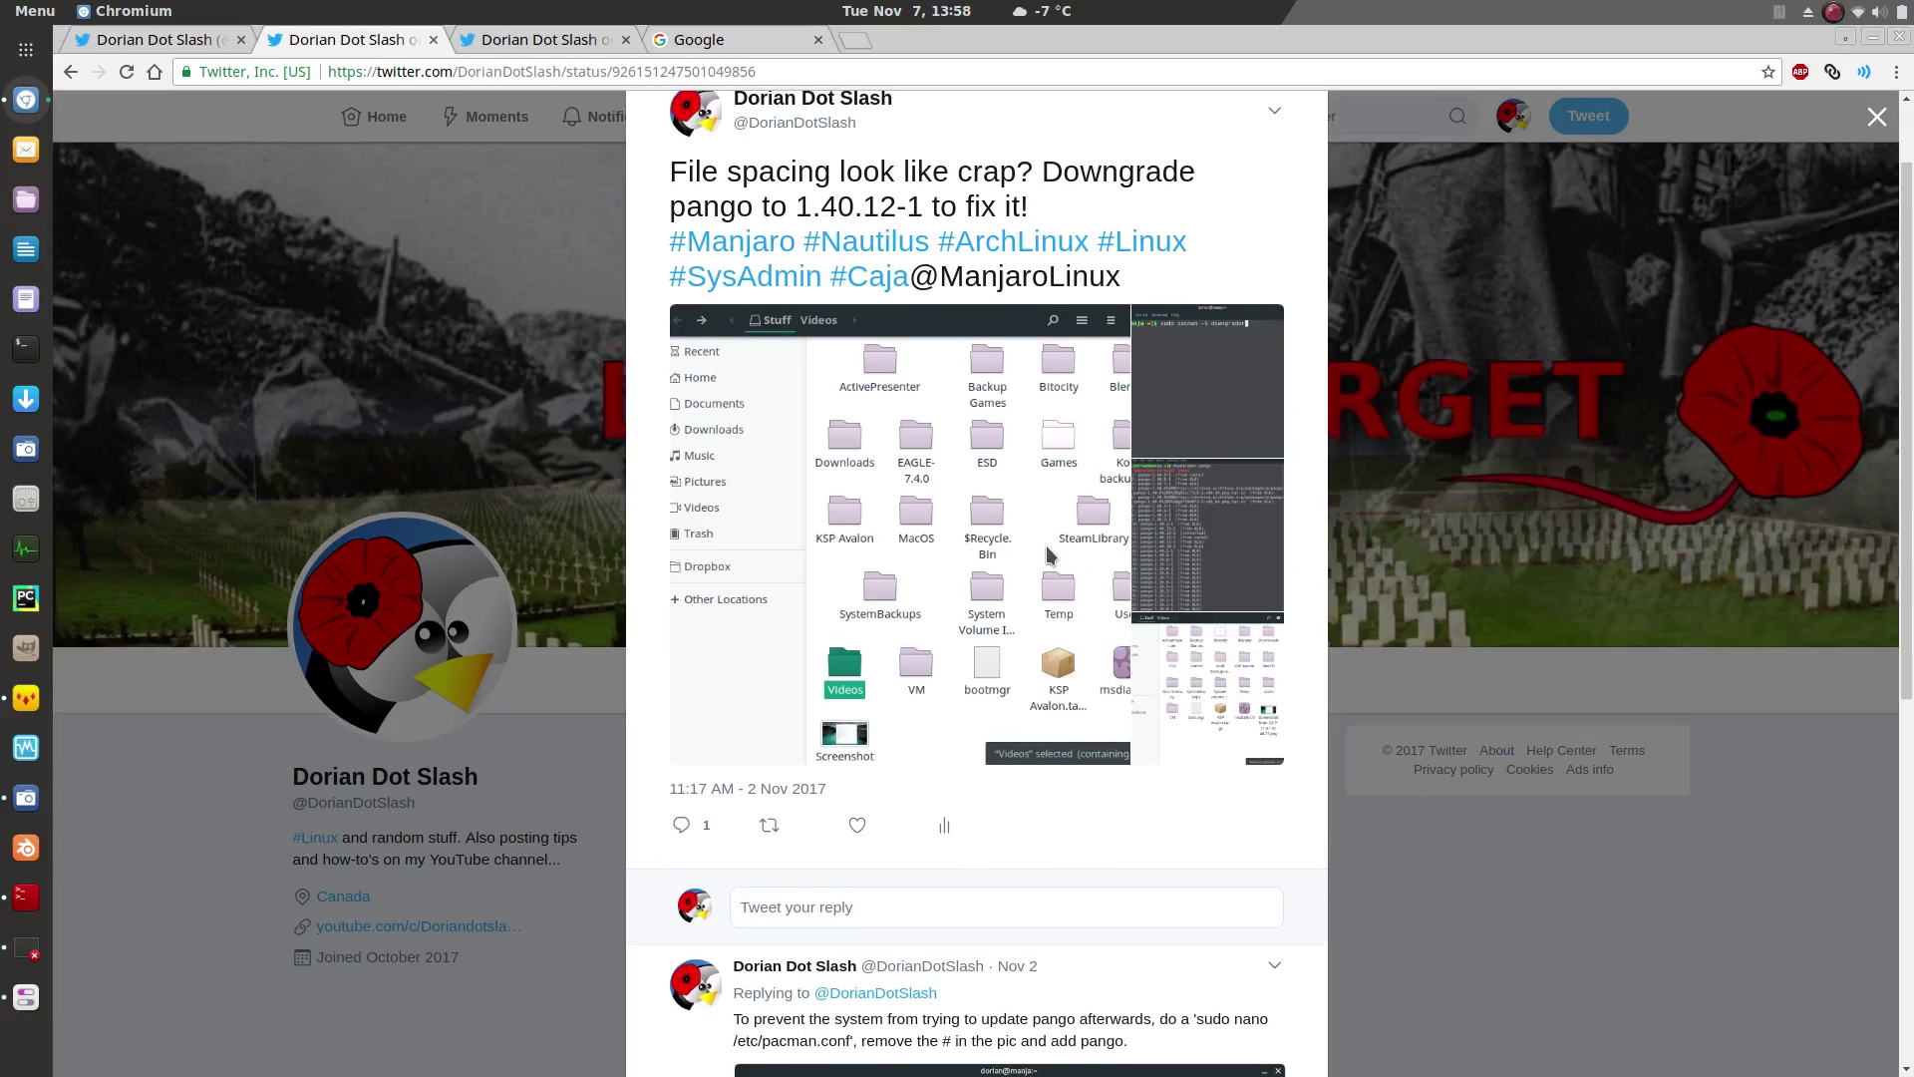
pyautogui.click(949, 393)
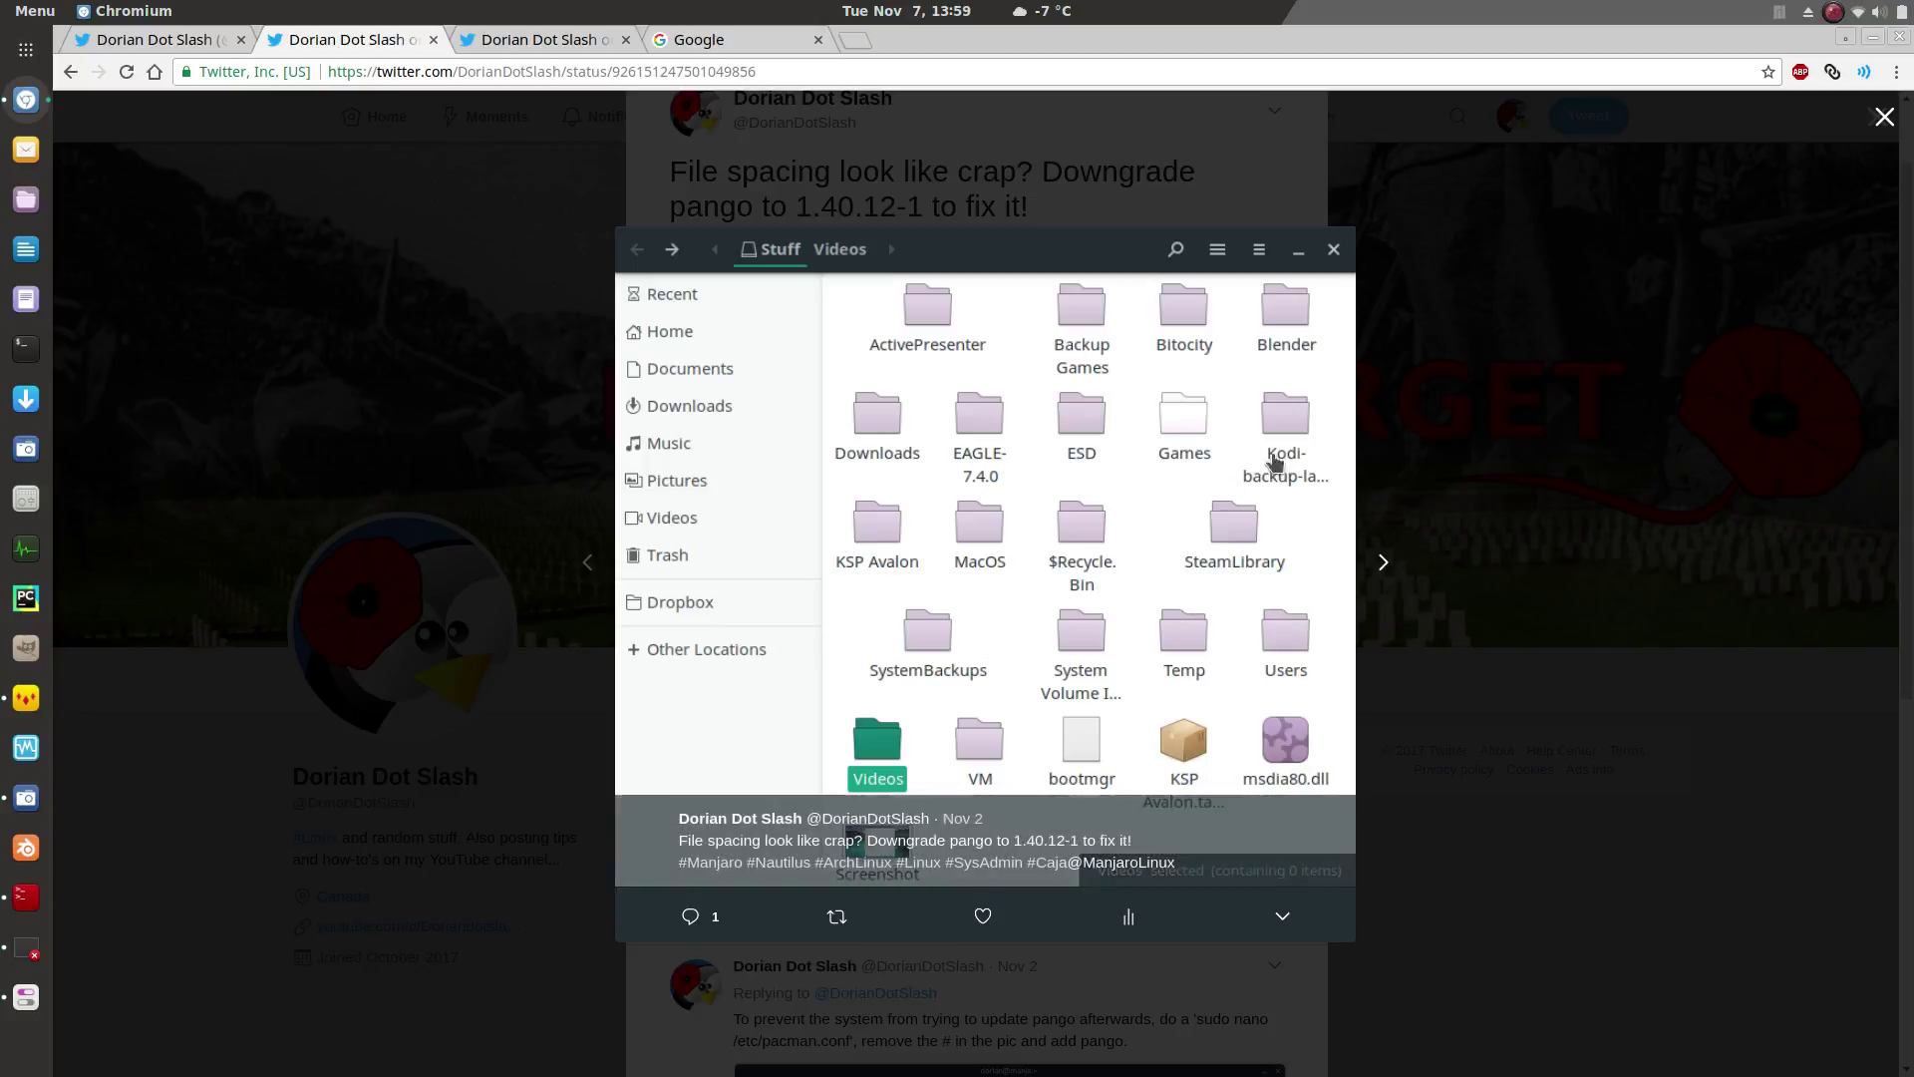
pyautogui.click(1386, 564)
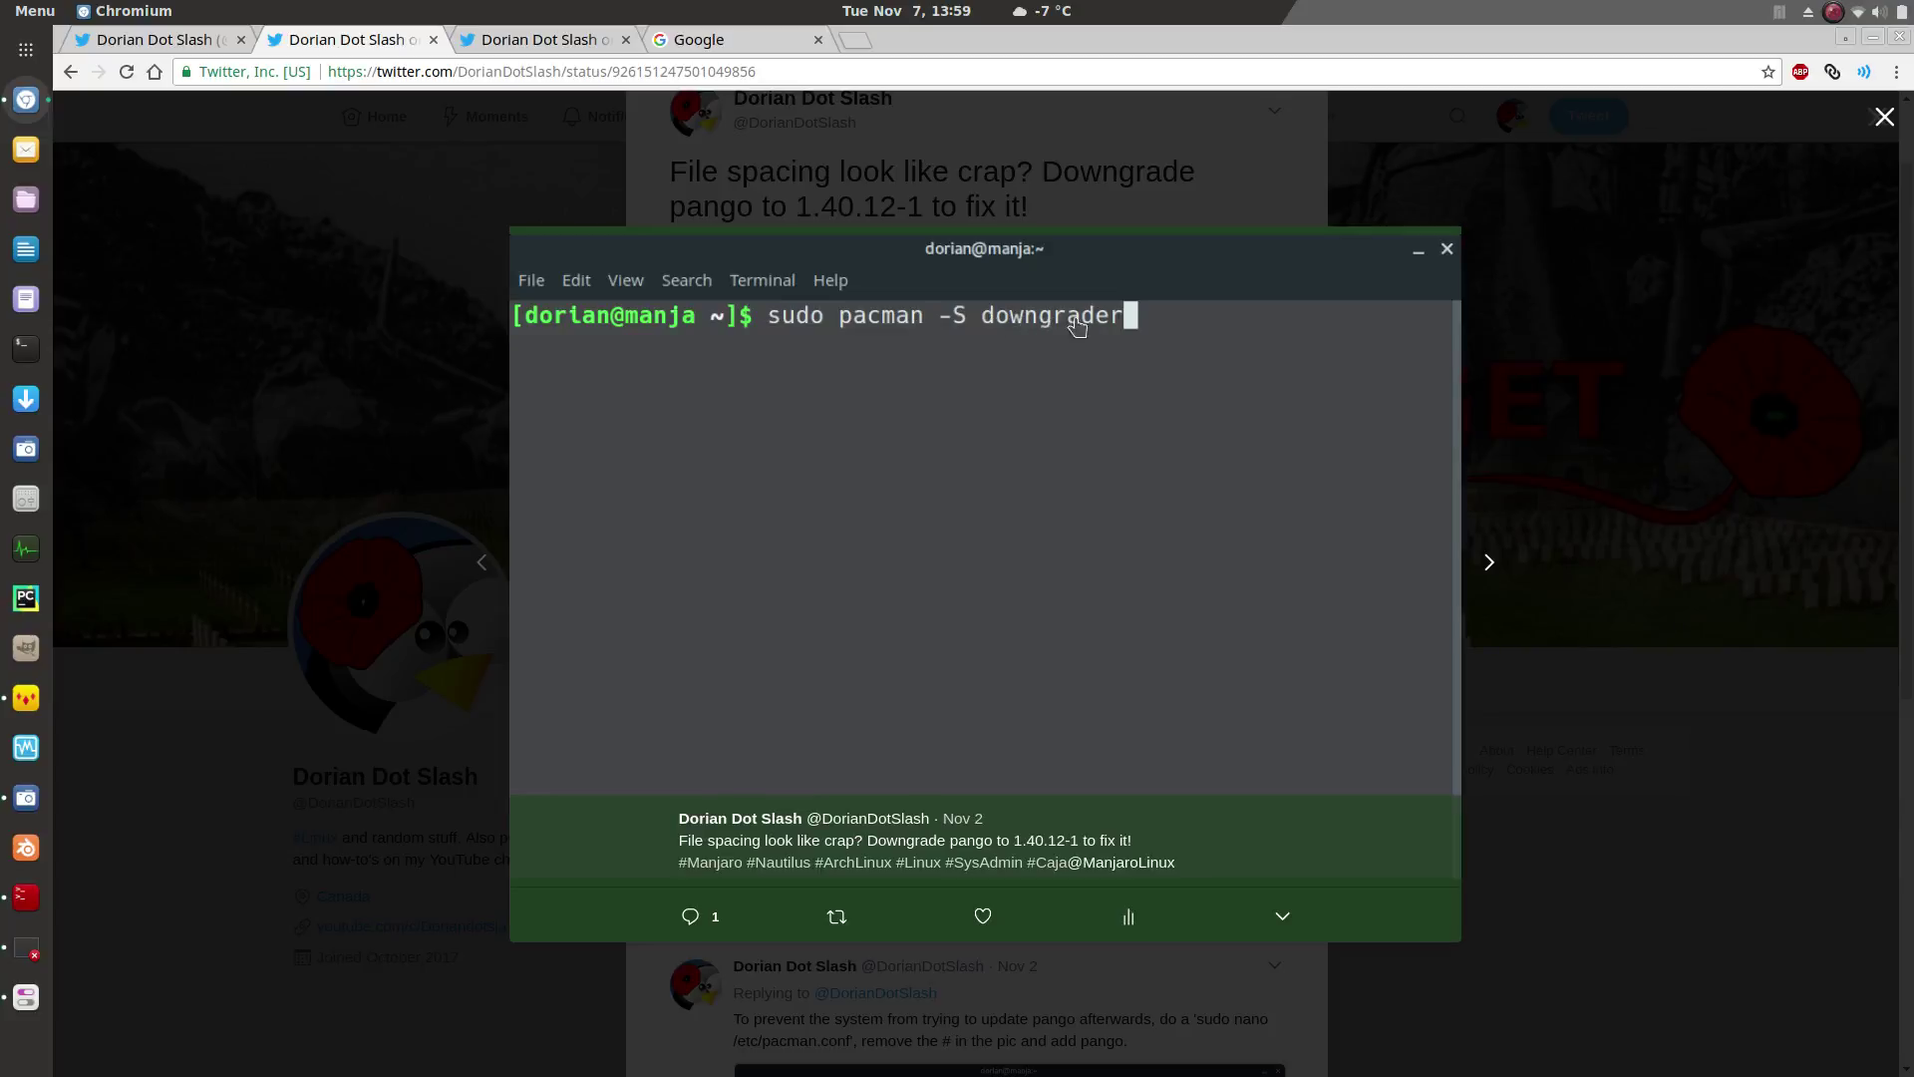
pyautogui.click(1490, 565)
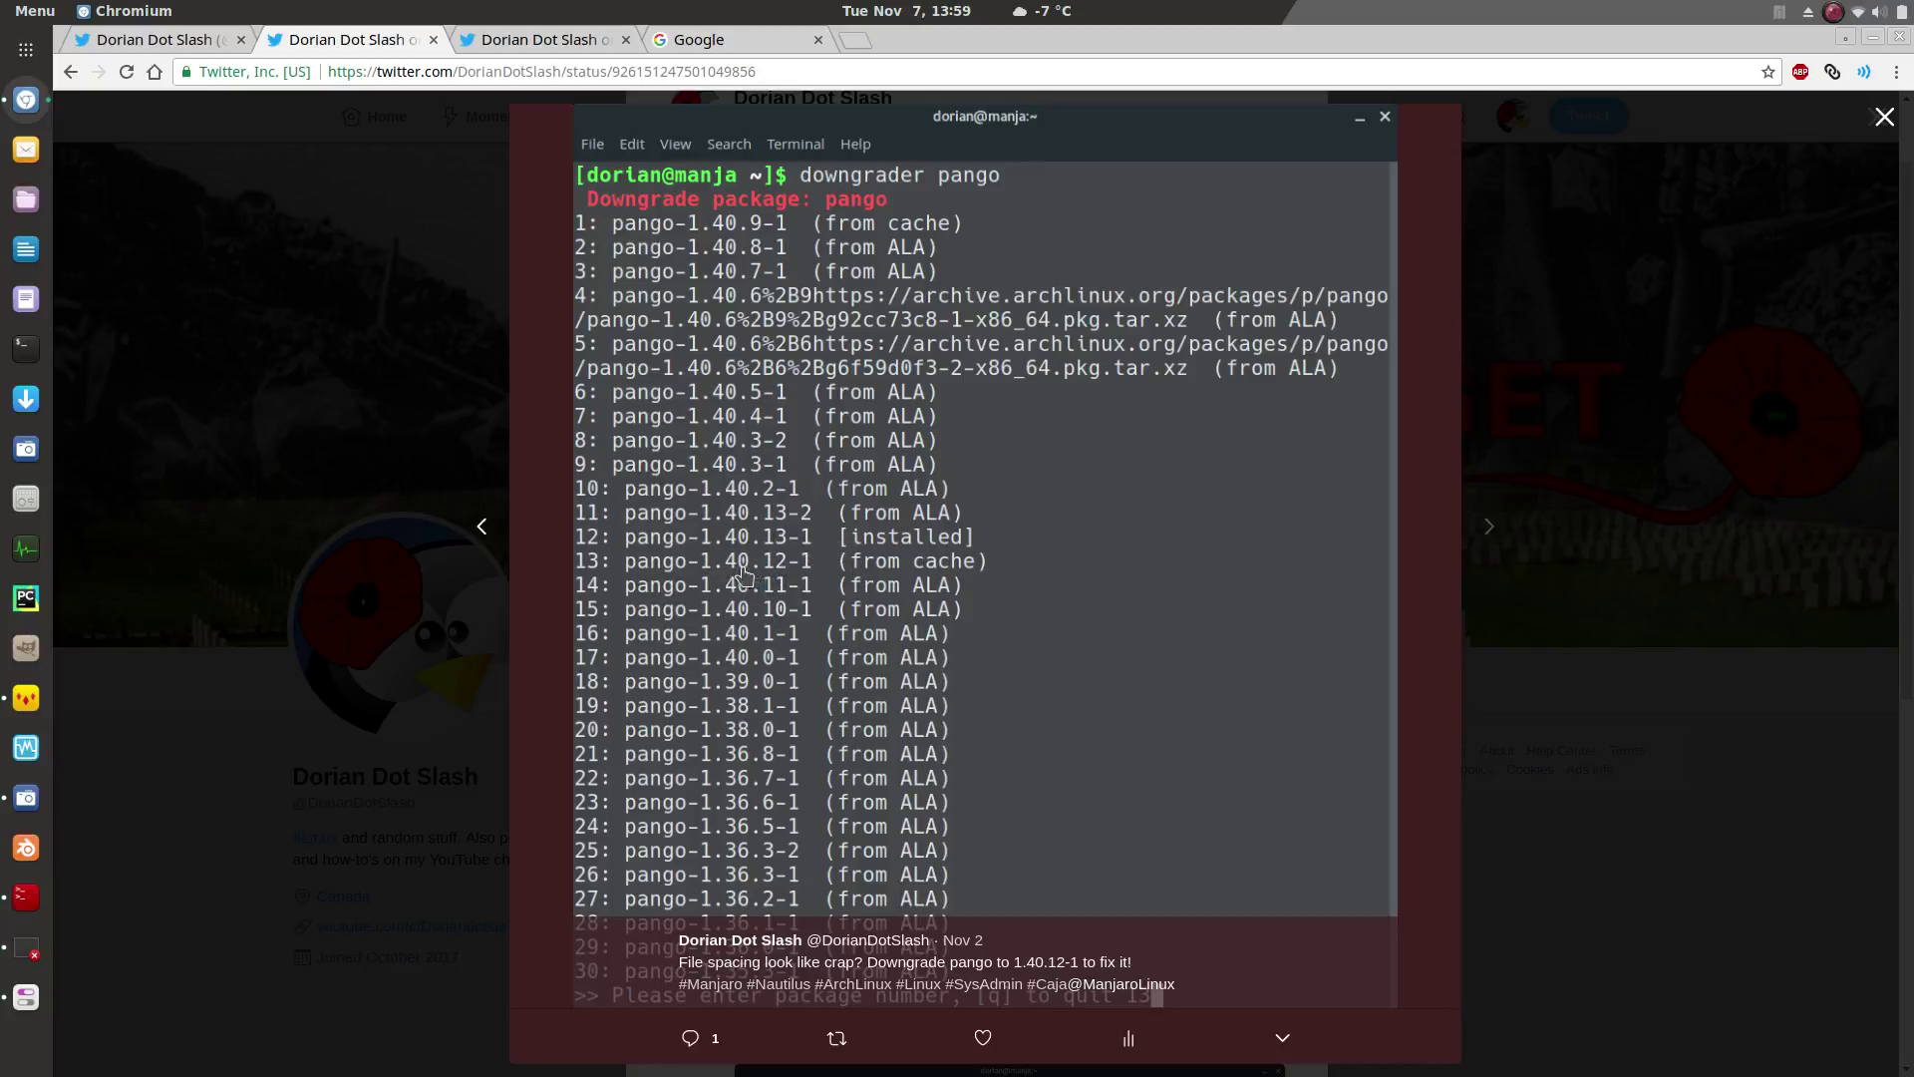
pyautogui.click(1488, 530)
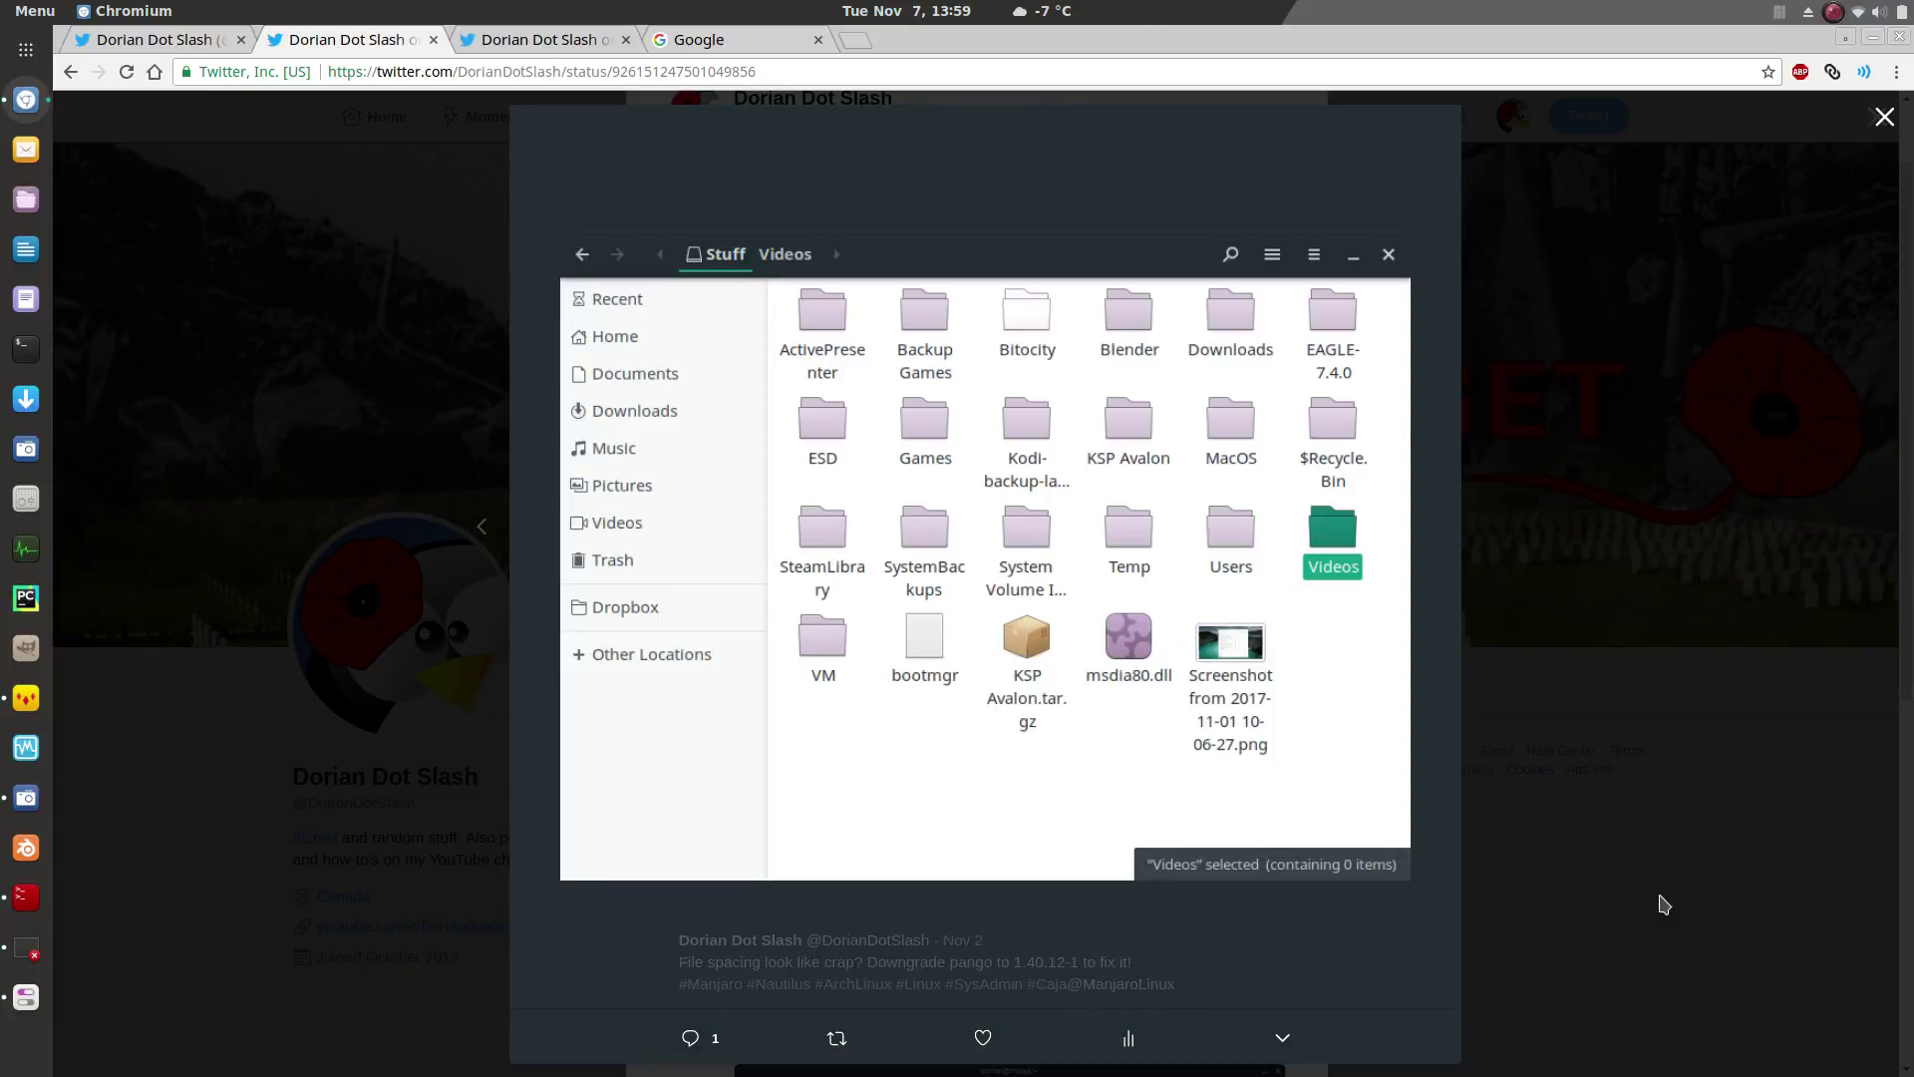
pyautogui.click(1668, 899)
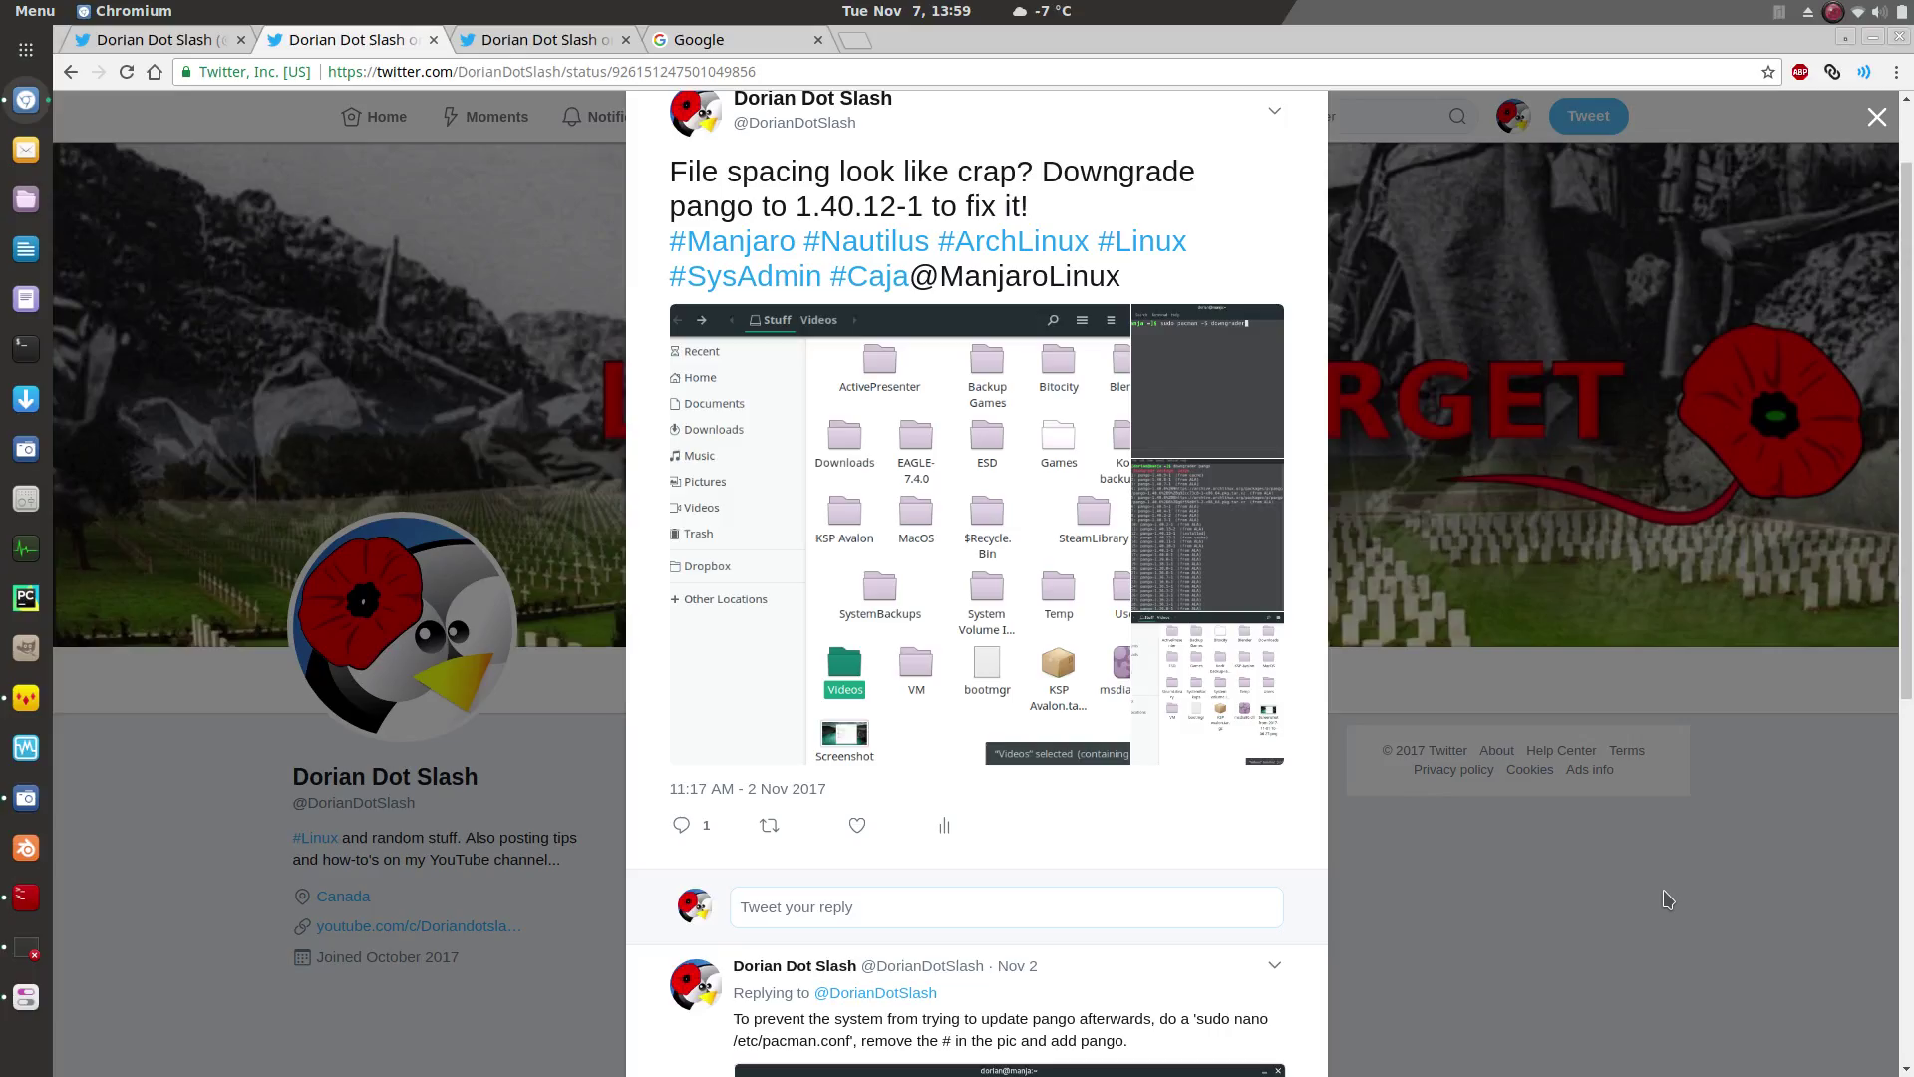
# Switch to the tweet thread on Manjaro fixes and read the geary, Steam and Dropbox AUR tips
pyautogui.click(562, 38)
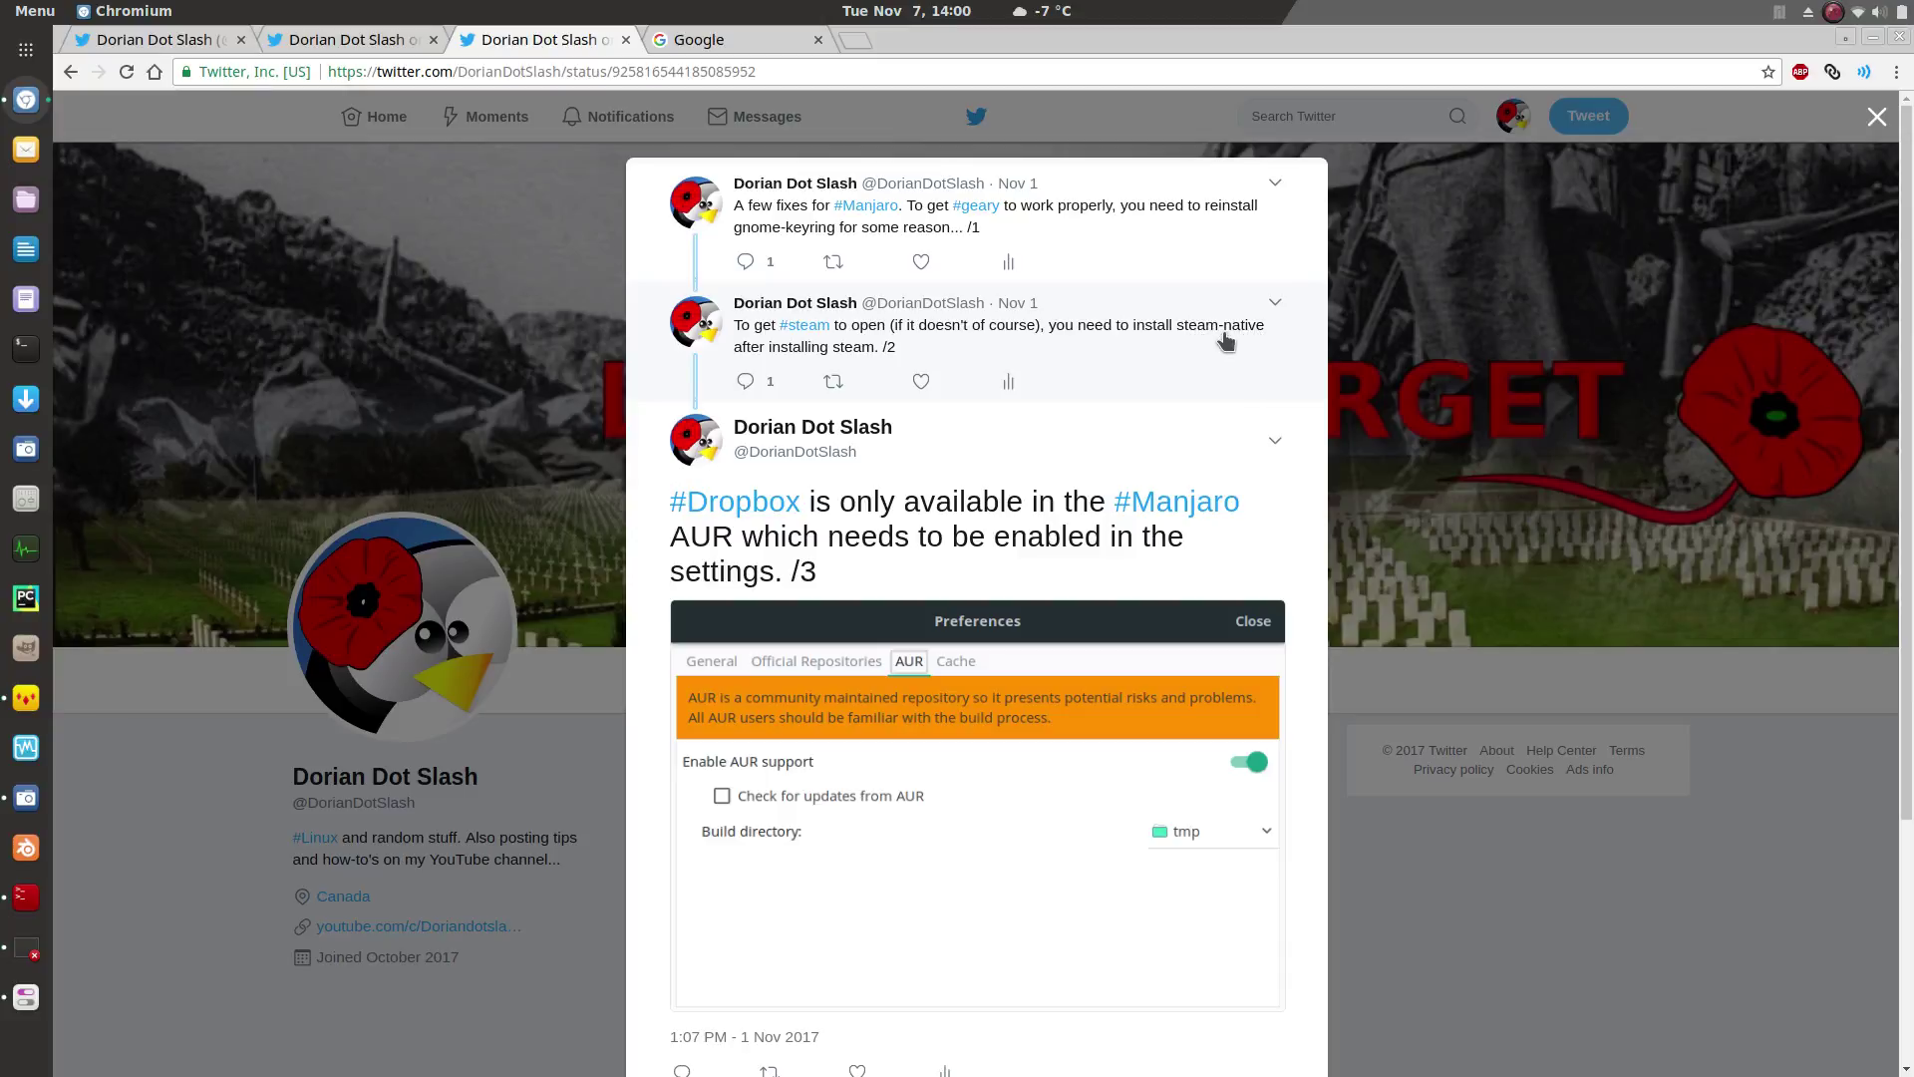
pyautogui.scroll(-2, 1226, 341)
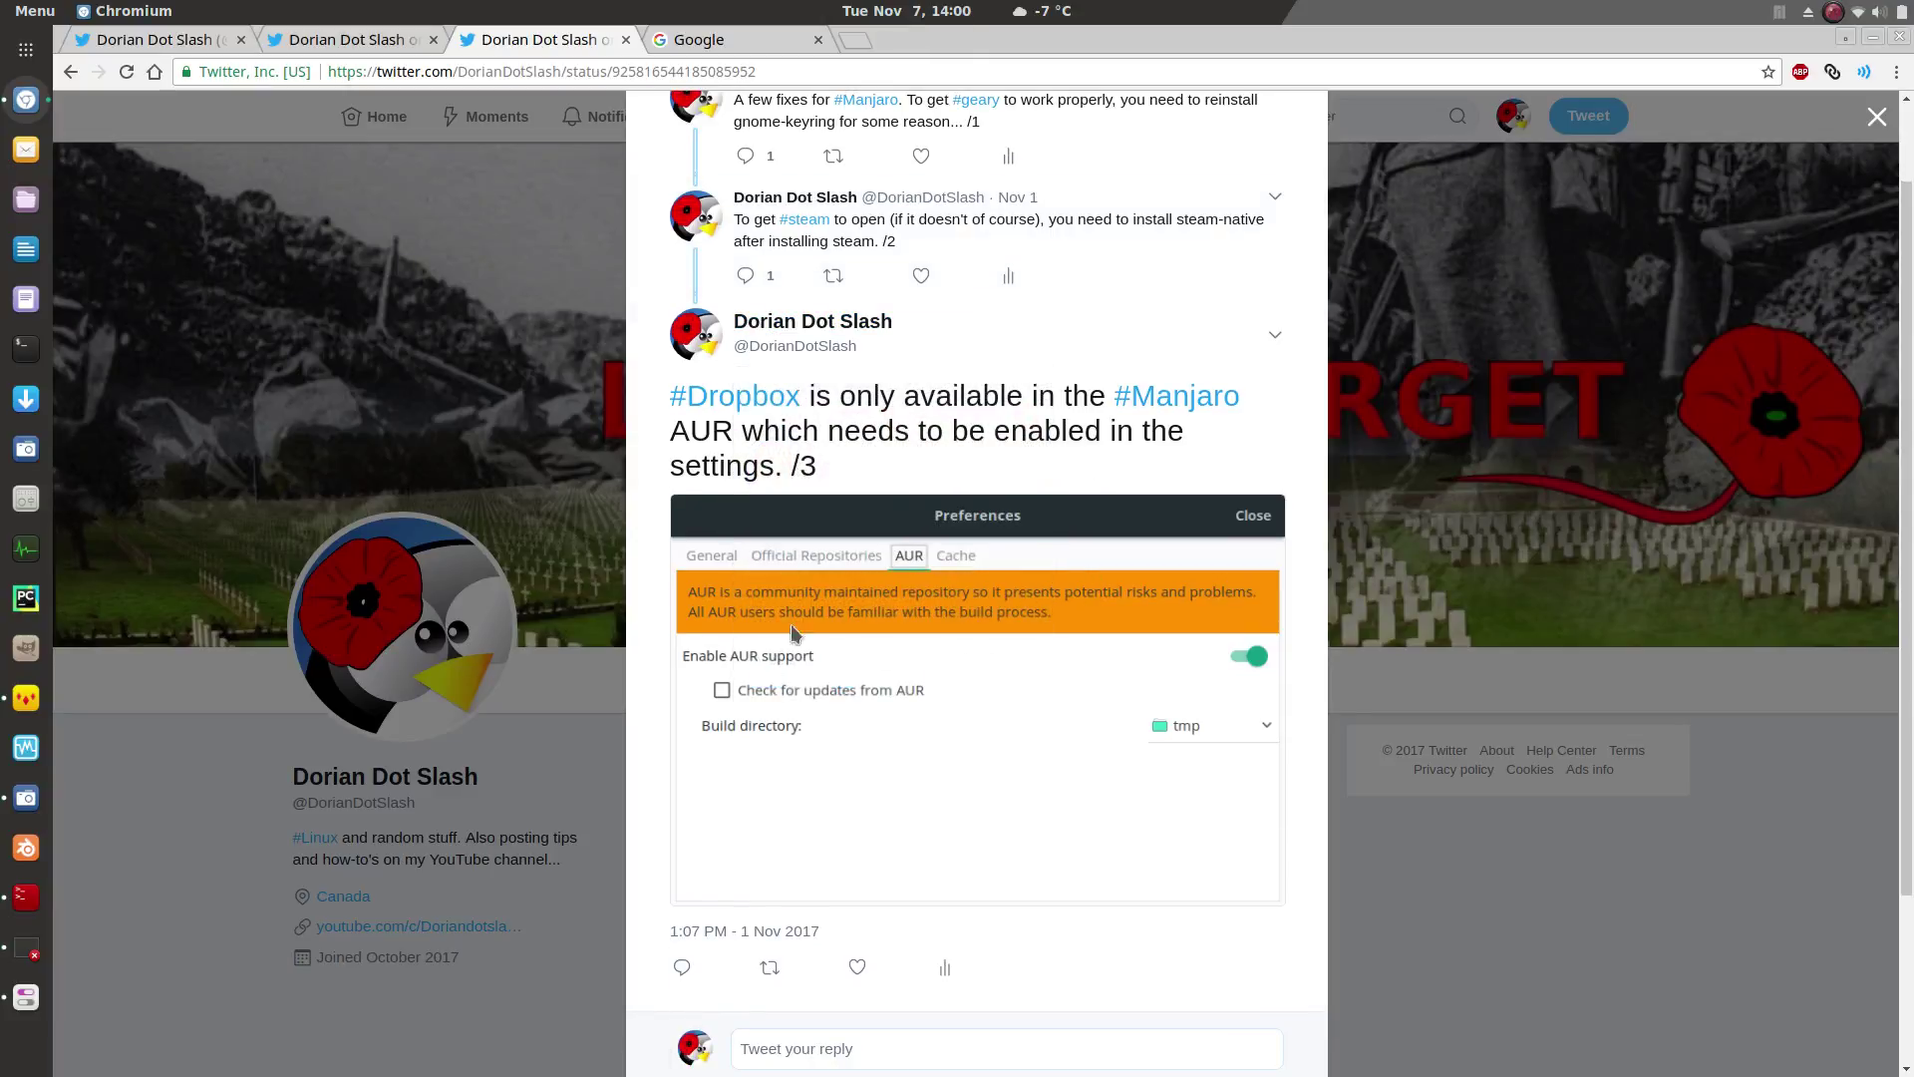
# Highlight AUR in the Dropbox tweet, read the rest of the post, and minimize the browser window
pyautogui.doubleClick(688, 432)
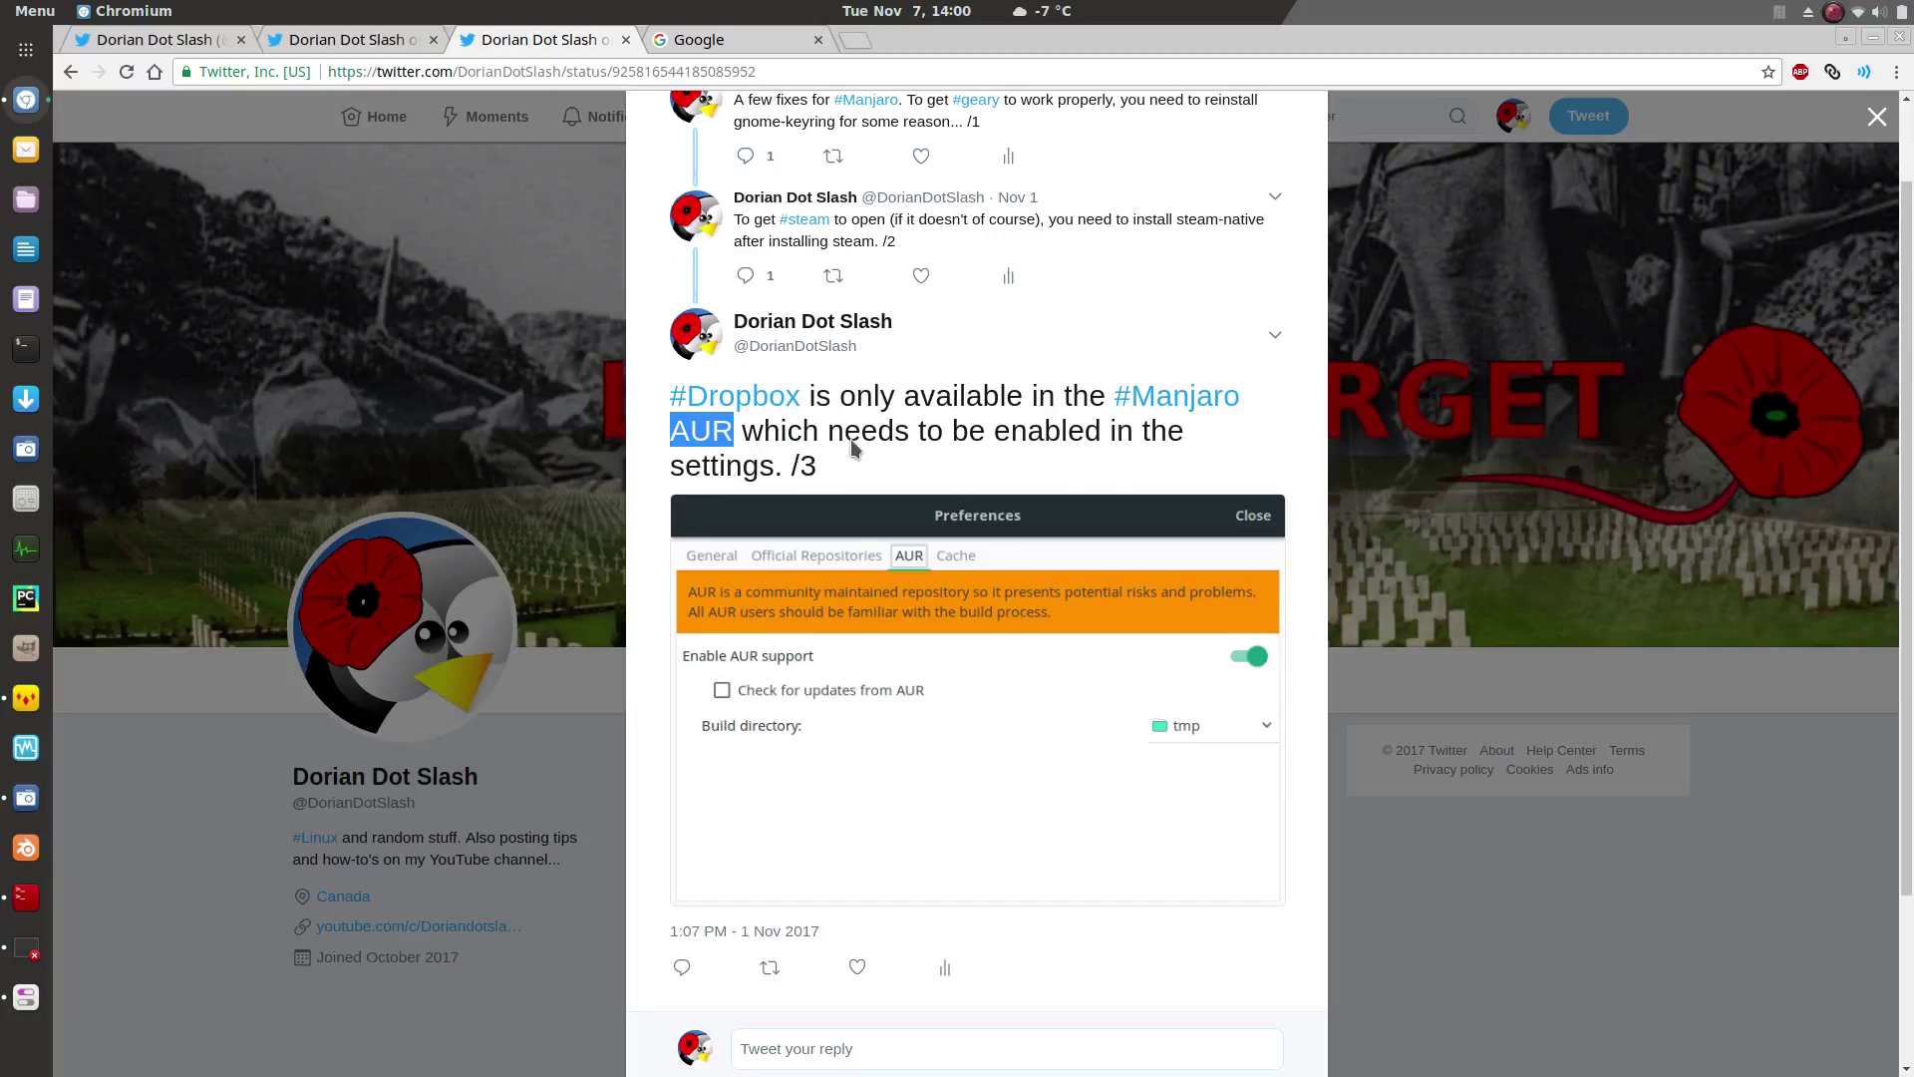
pyautogui.scroll(-3, 909, 468)
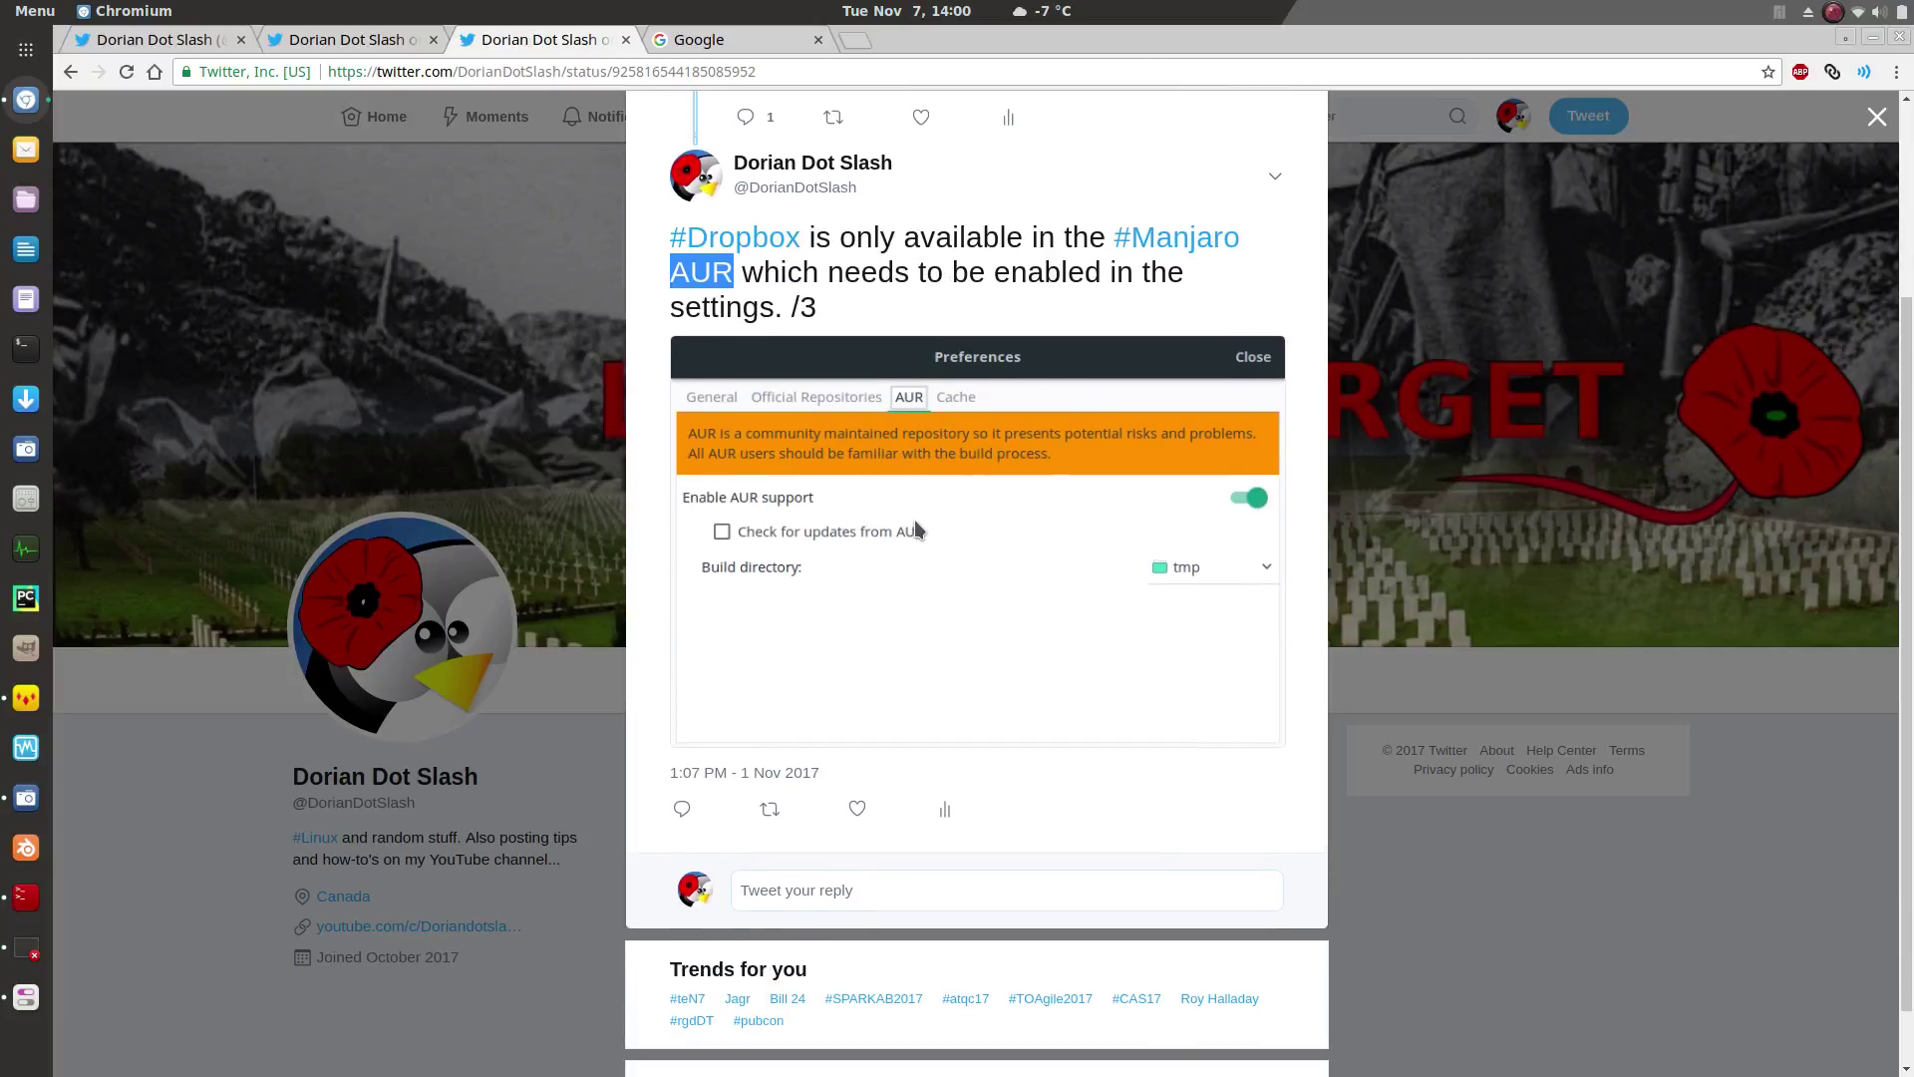
pyautogui.click(1873, 37)
# Switch to Add/Remove Software and search the packages for blender and for dropbox
pyautogui.click(26, 399)
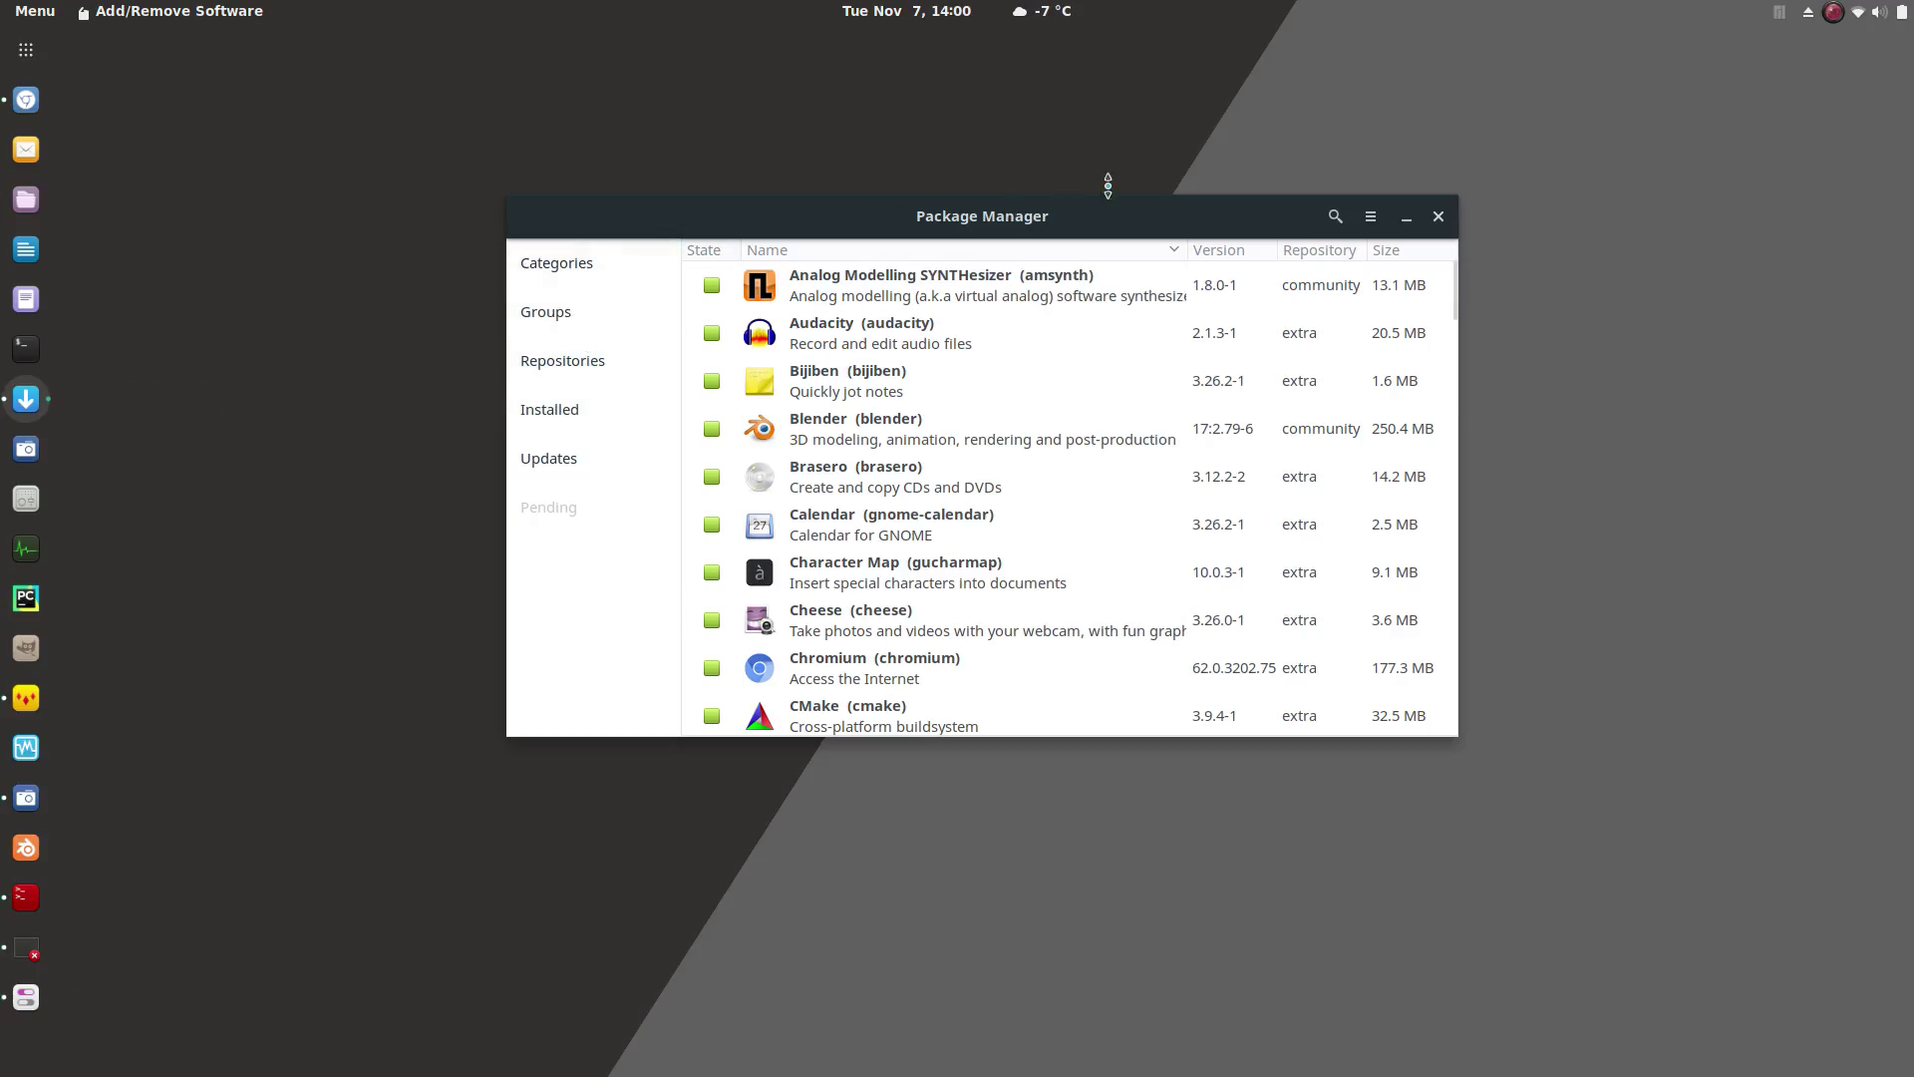
pyautogui.click(1335, 215)
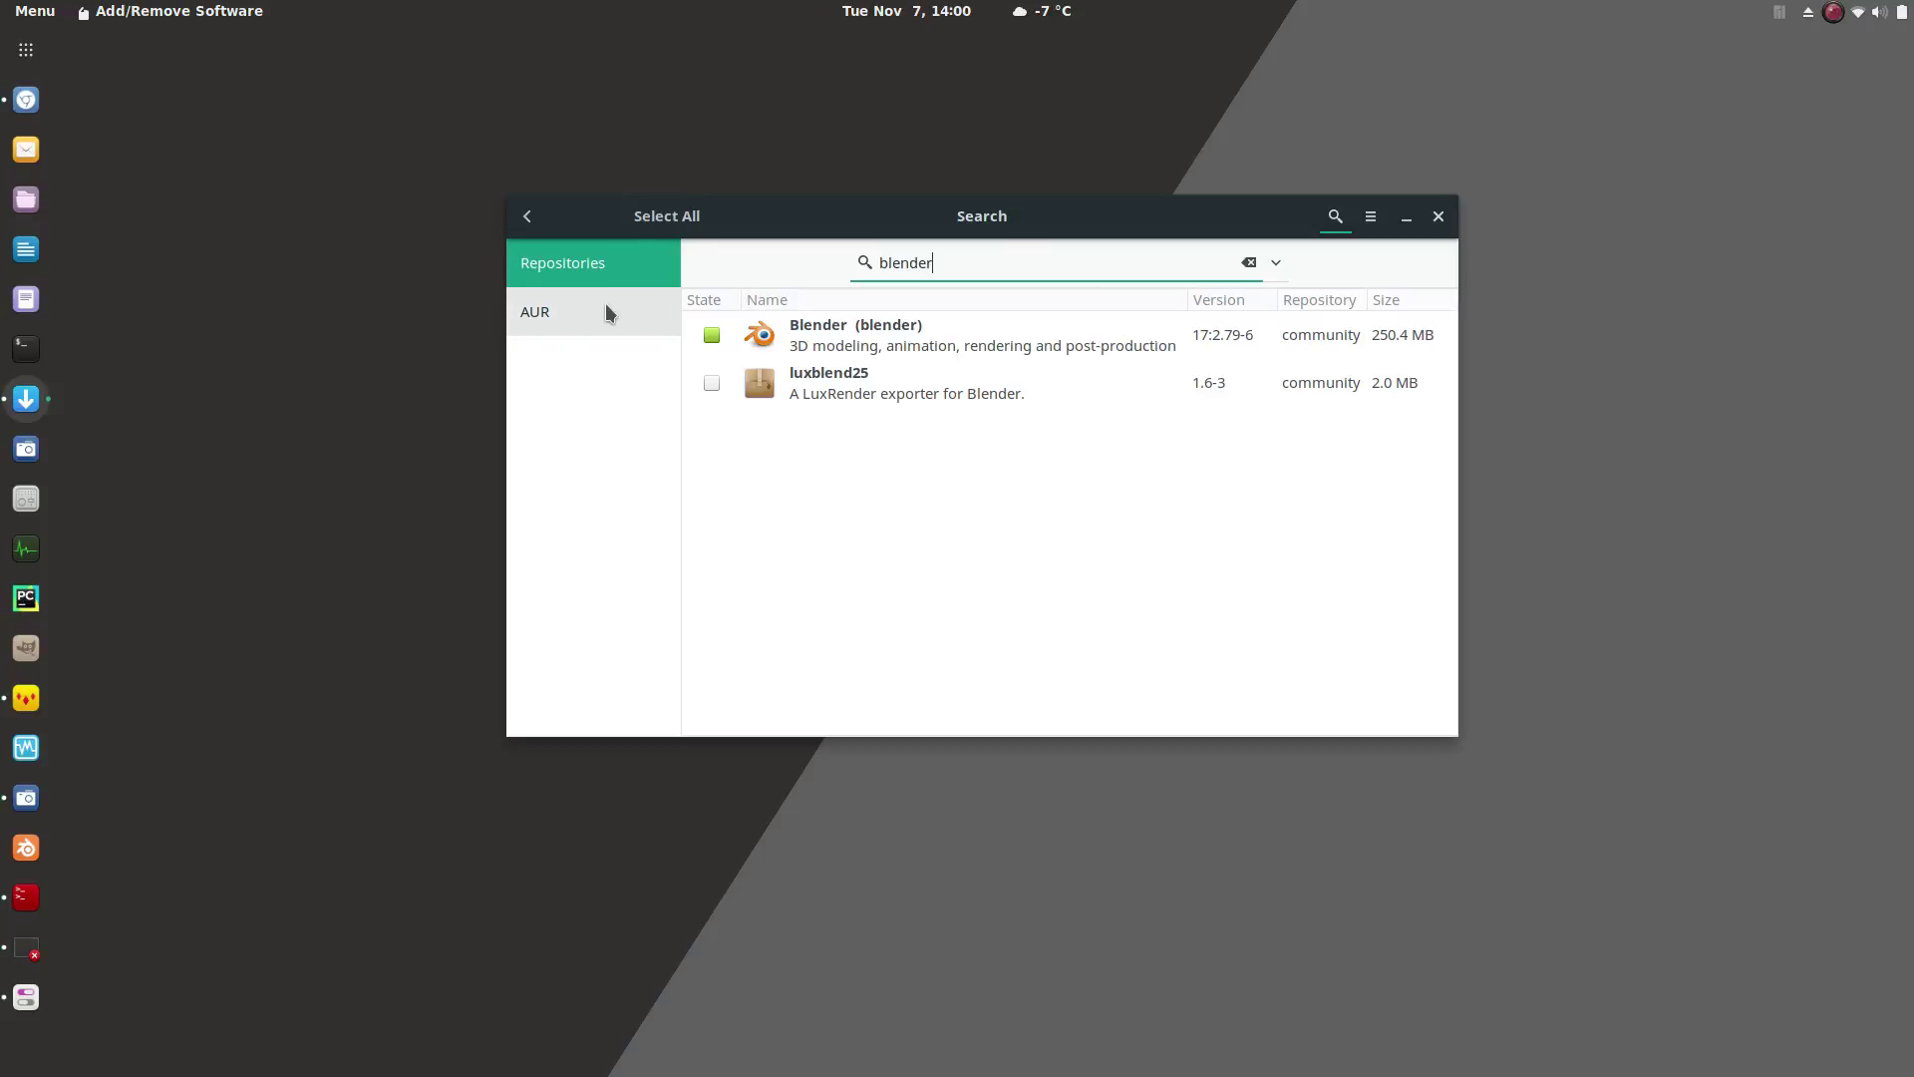
pyautogui.doubleClick(857, 265)
pyautogui.write('dropbox')
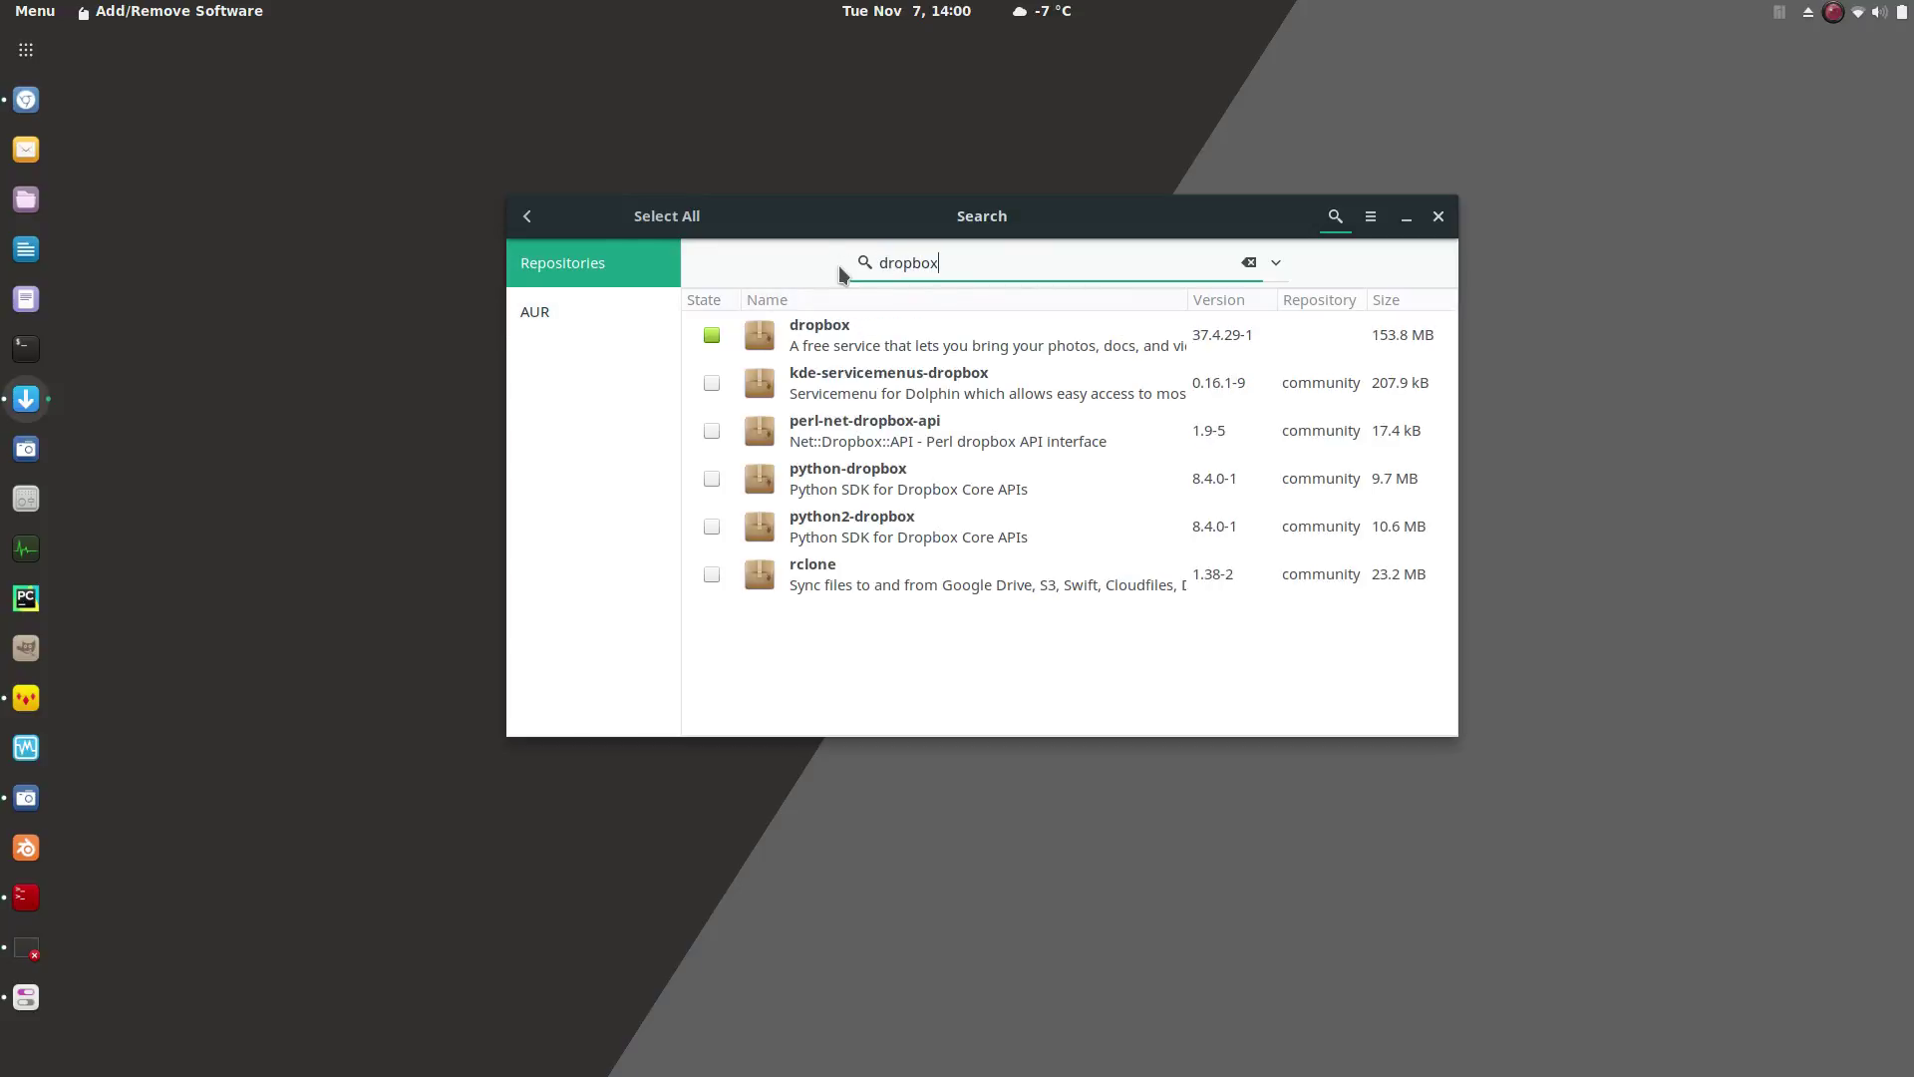
# Compare the dropbox search results between Repositories and AUR, finish on AUR, and move the package manager window lower
pyautogui.click(587, 311)
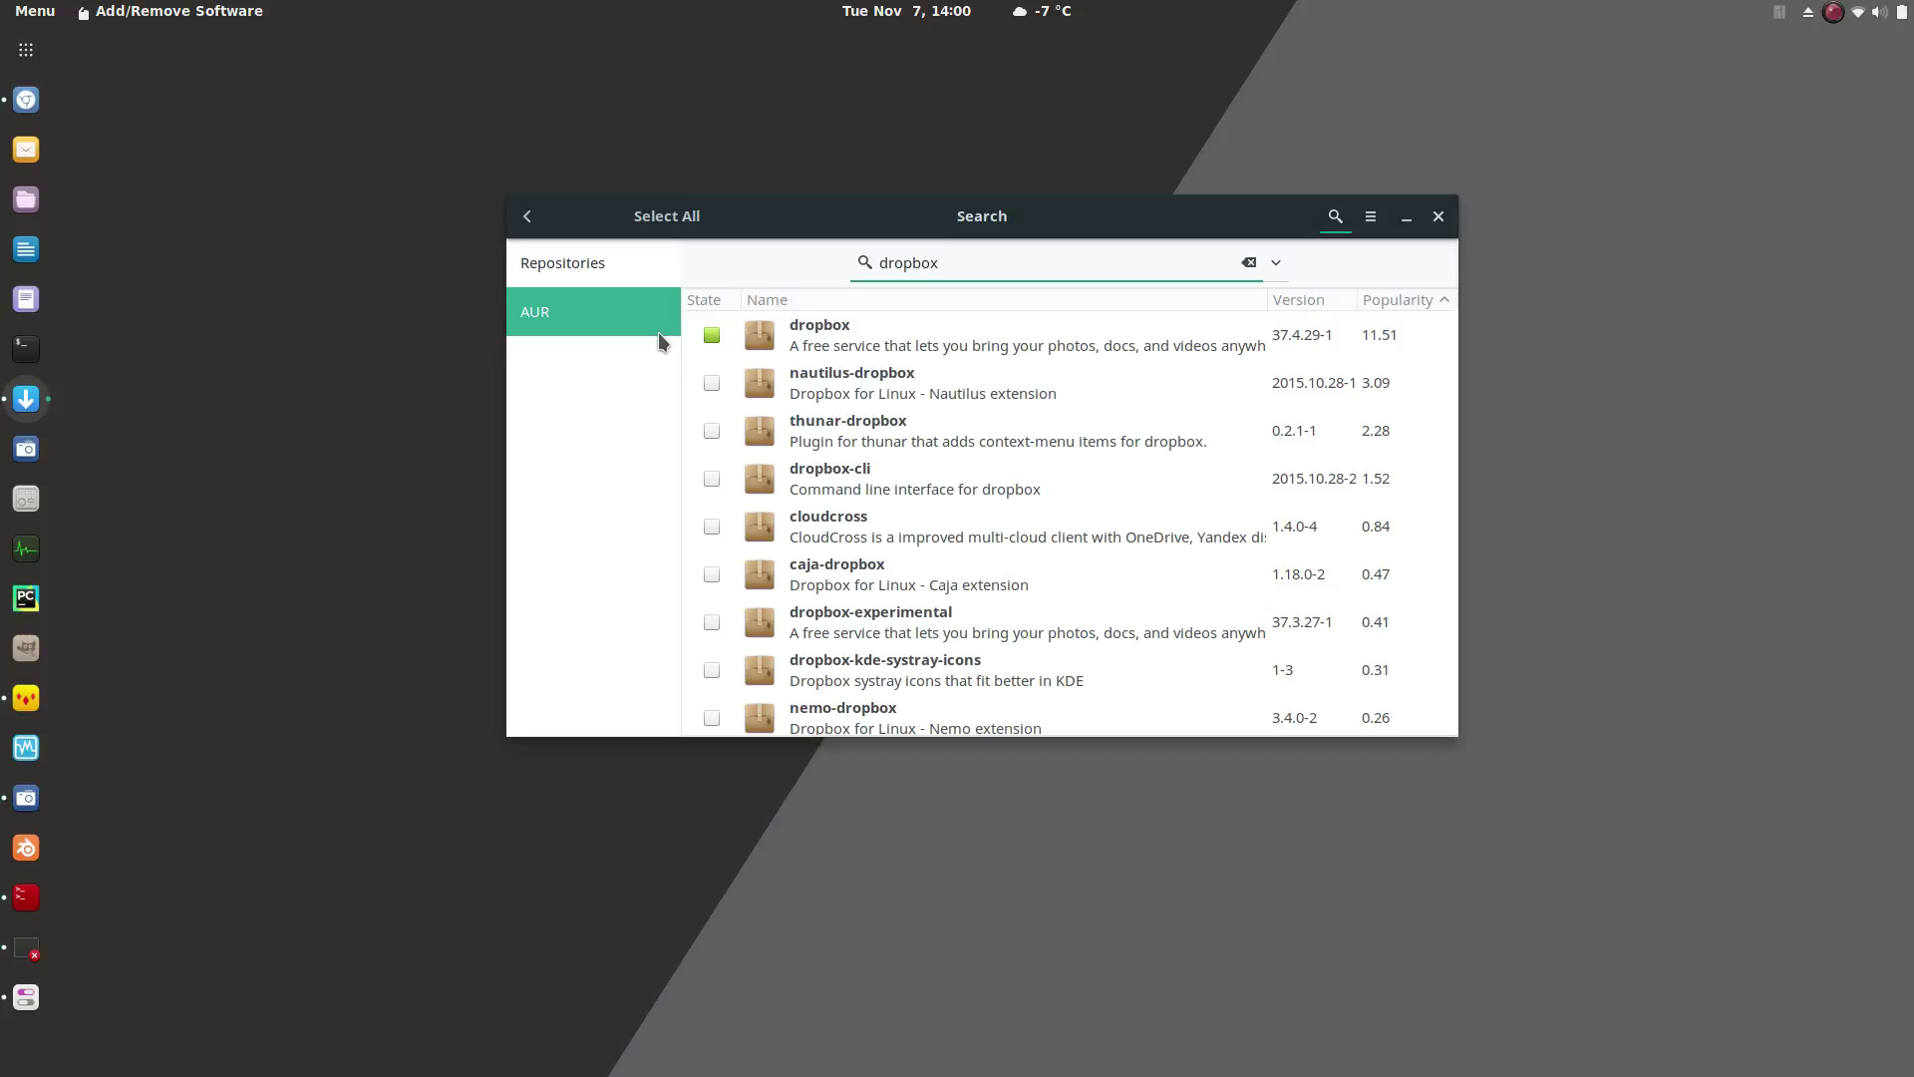
pyautogui.click(628, 260)
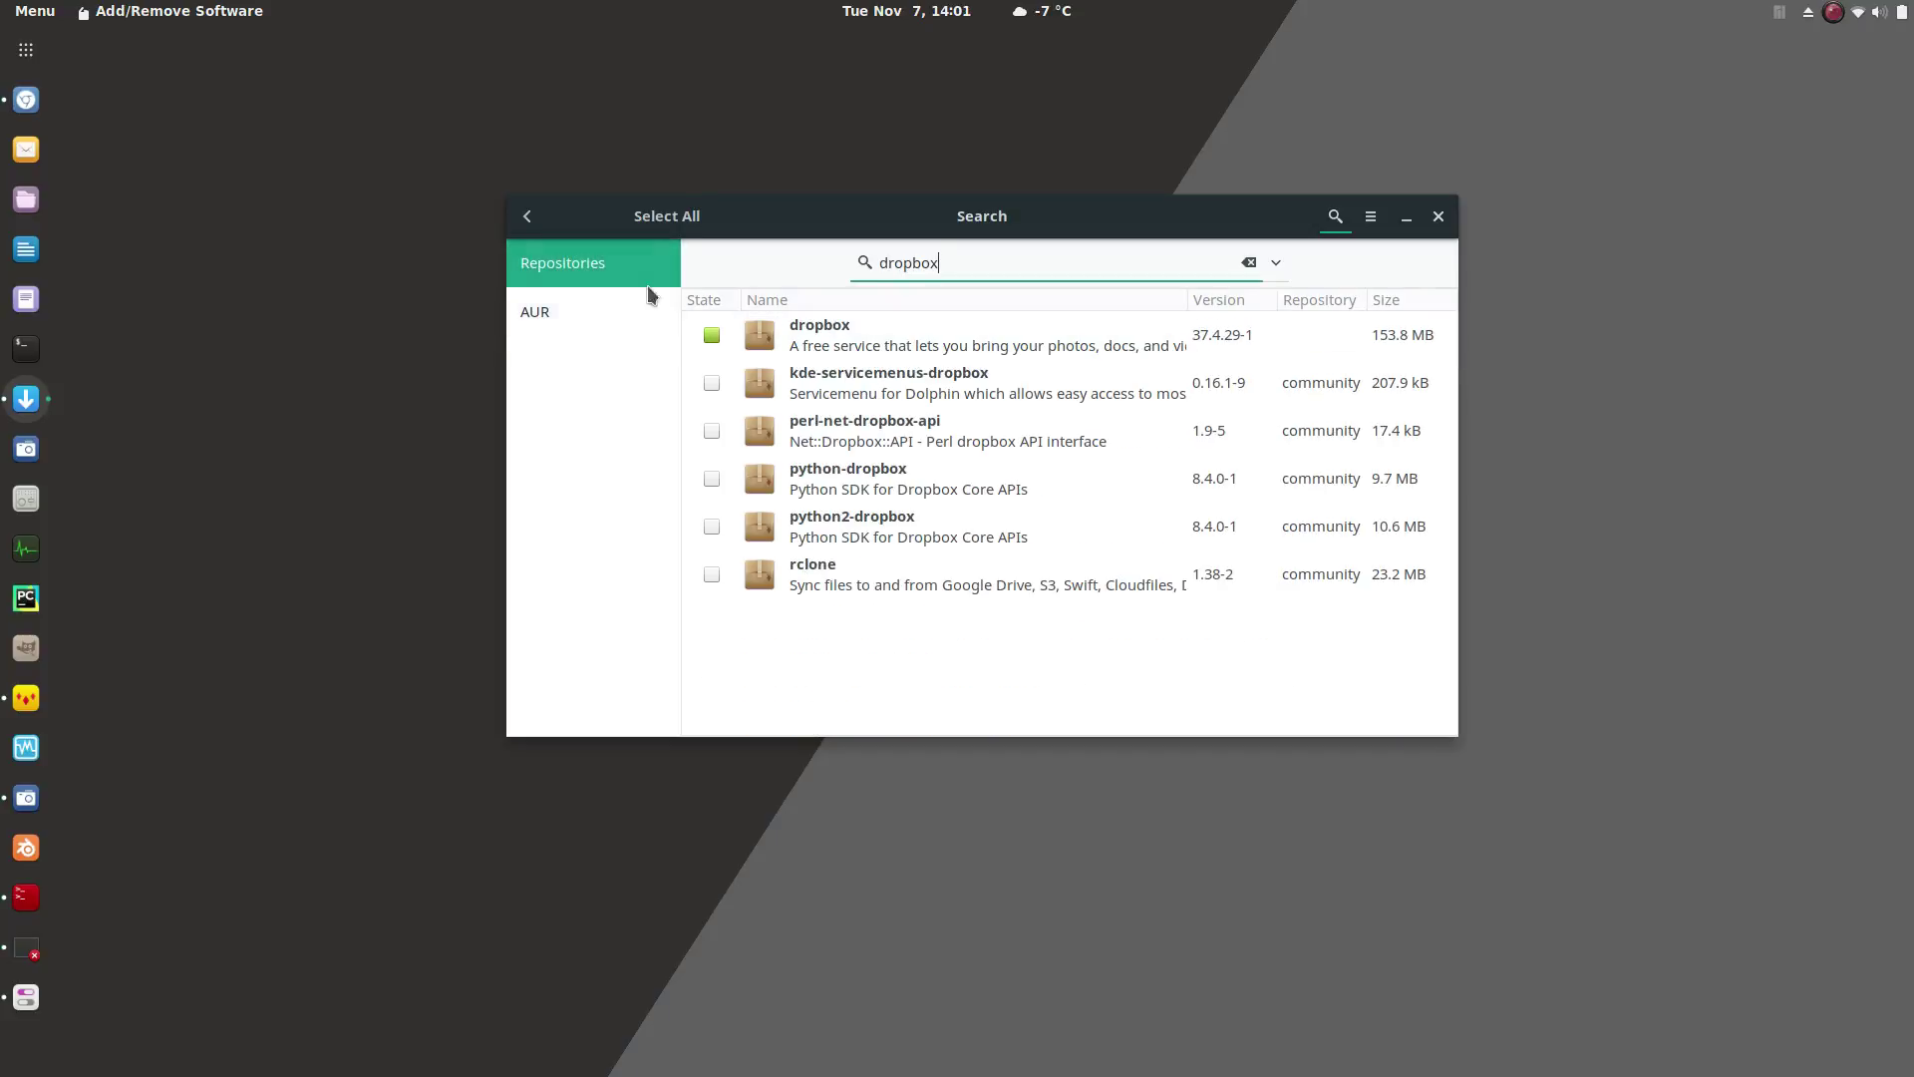
pyautogui.click(591, 309)
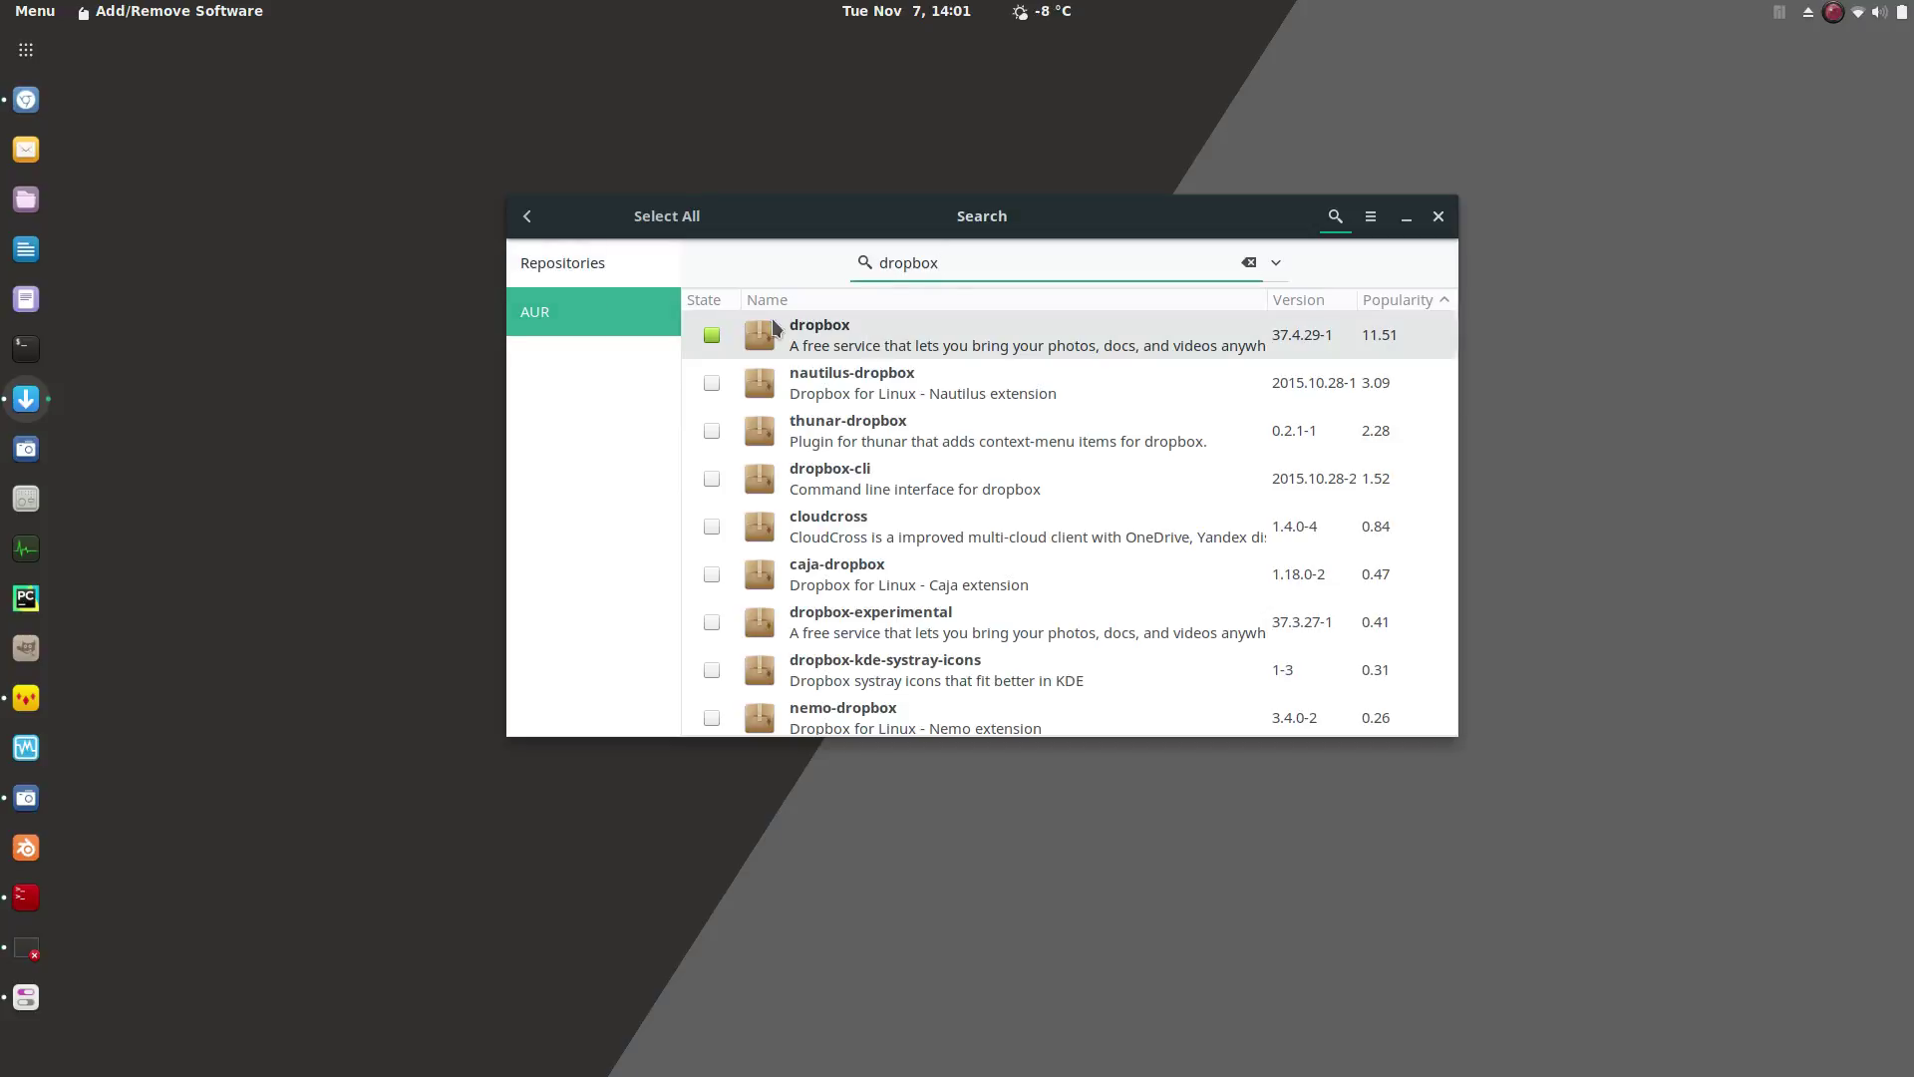
pyautogui.click(576, 259)
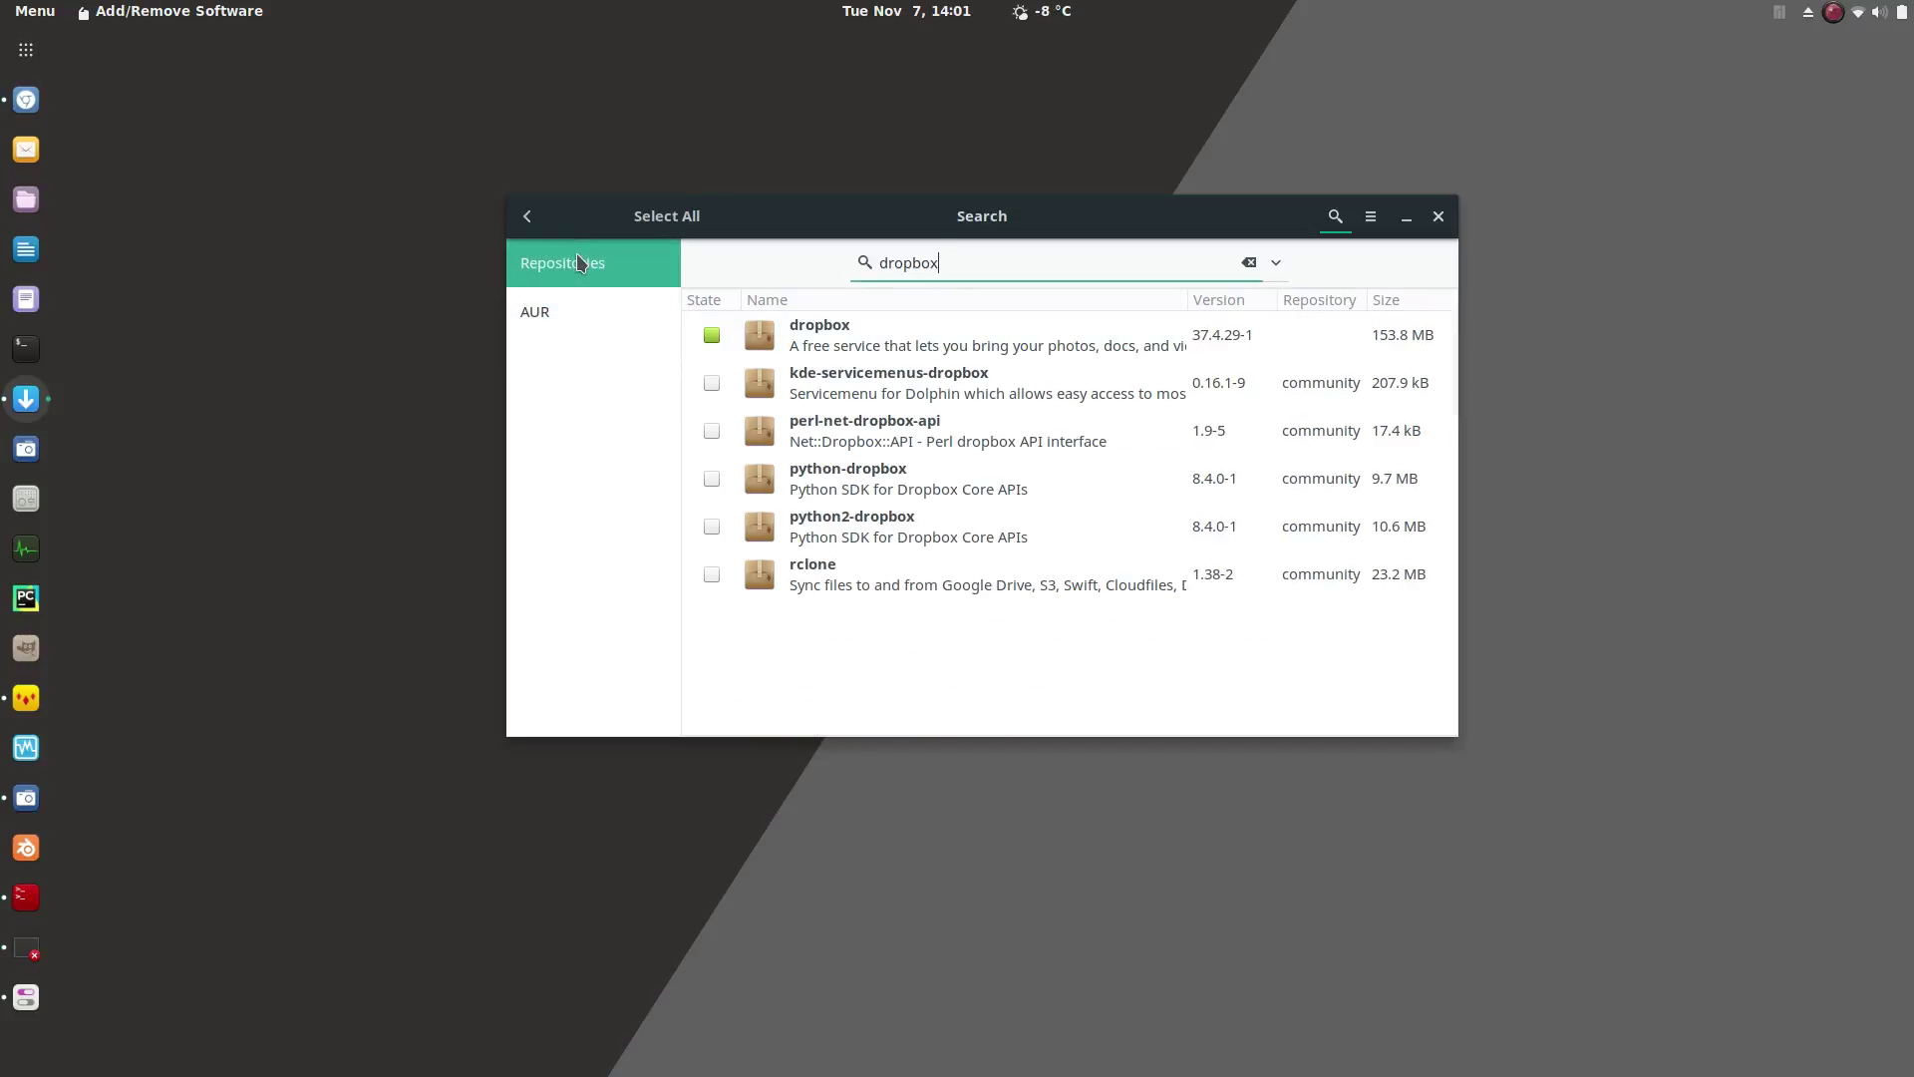
pyautogui.click(584, 305)
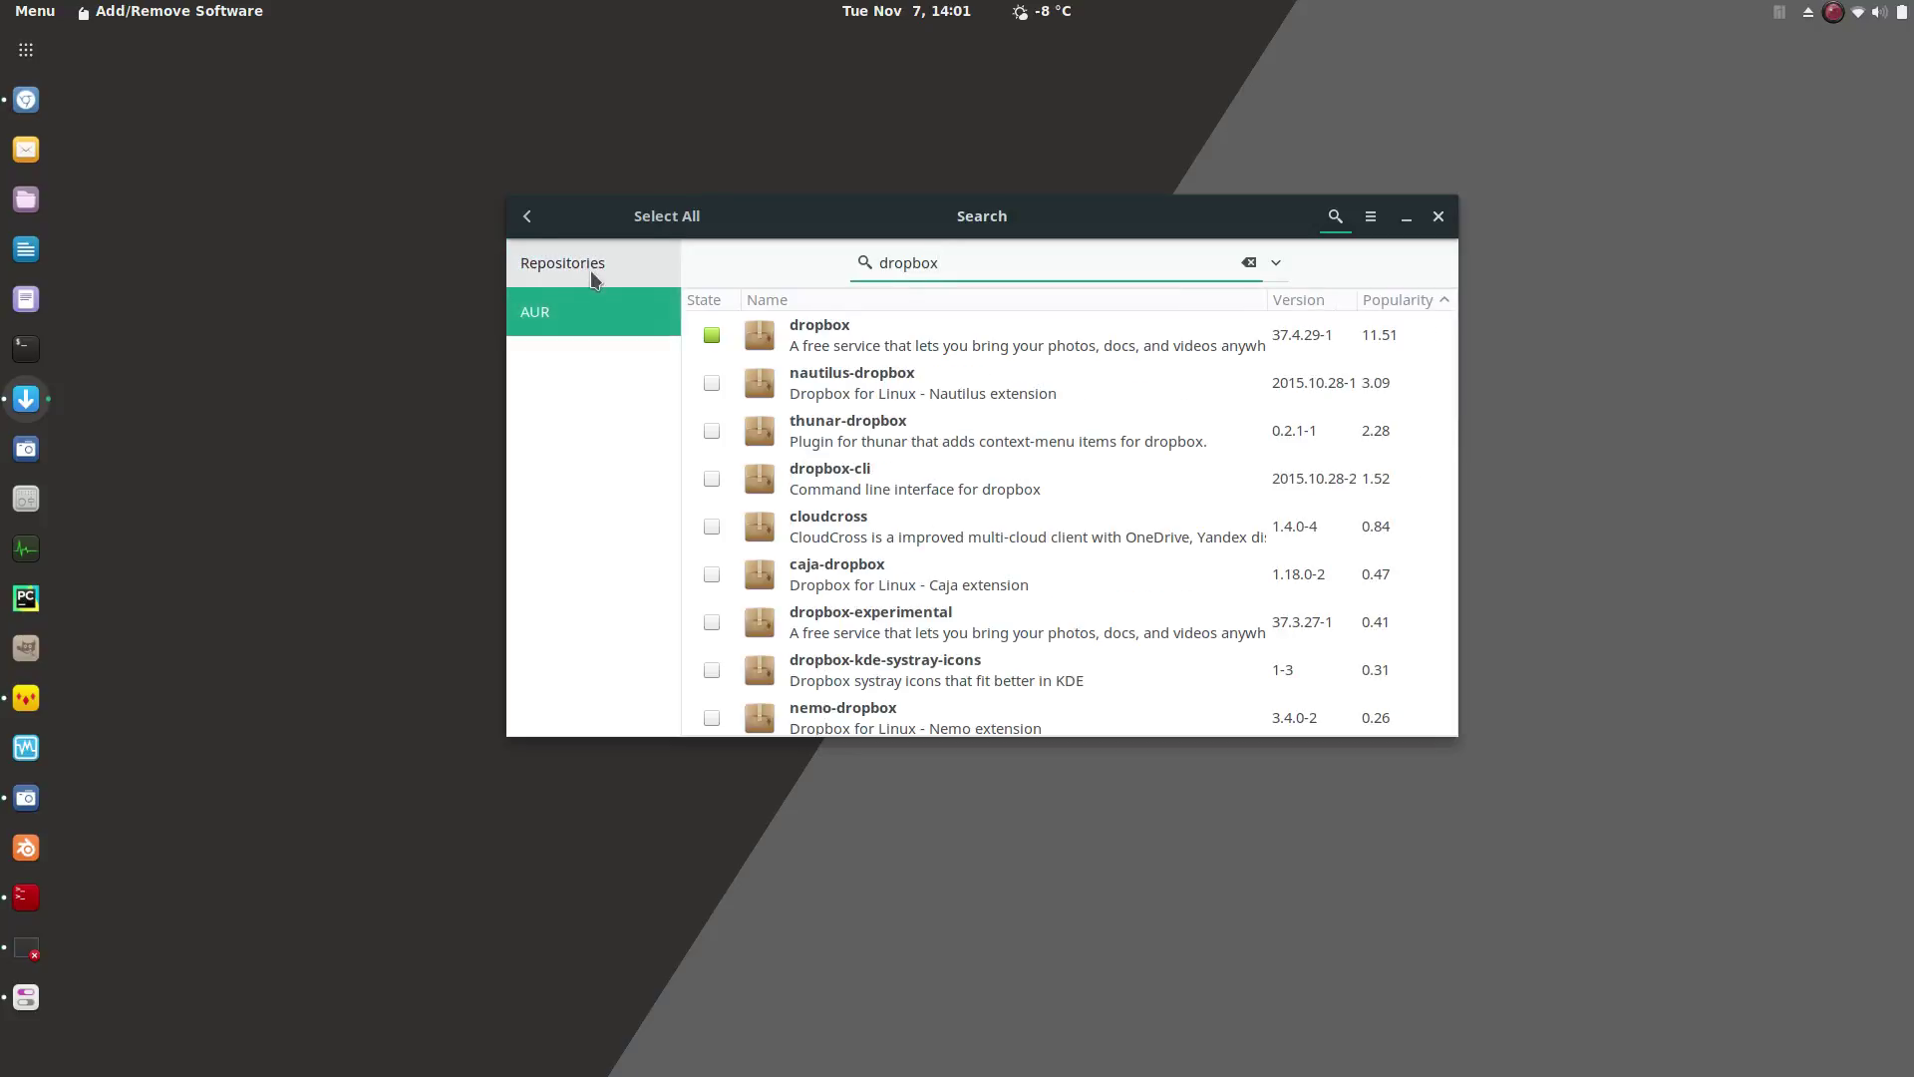
pyautogui.click(598, 264)
pyautogui.click(595, 309)
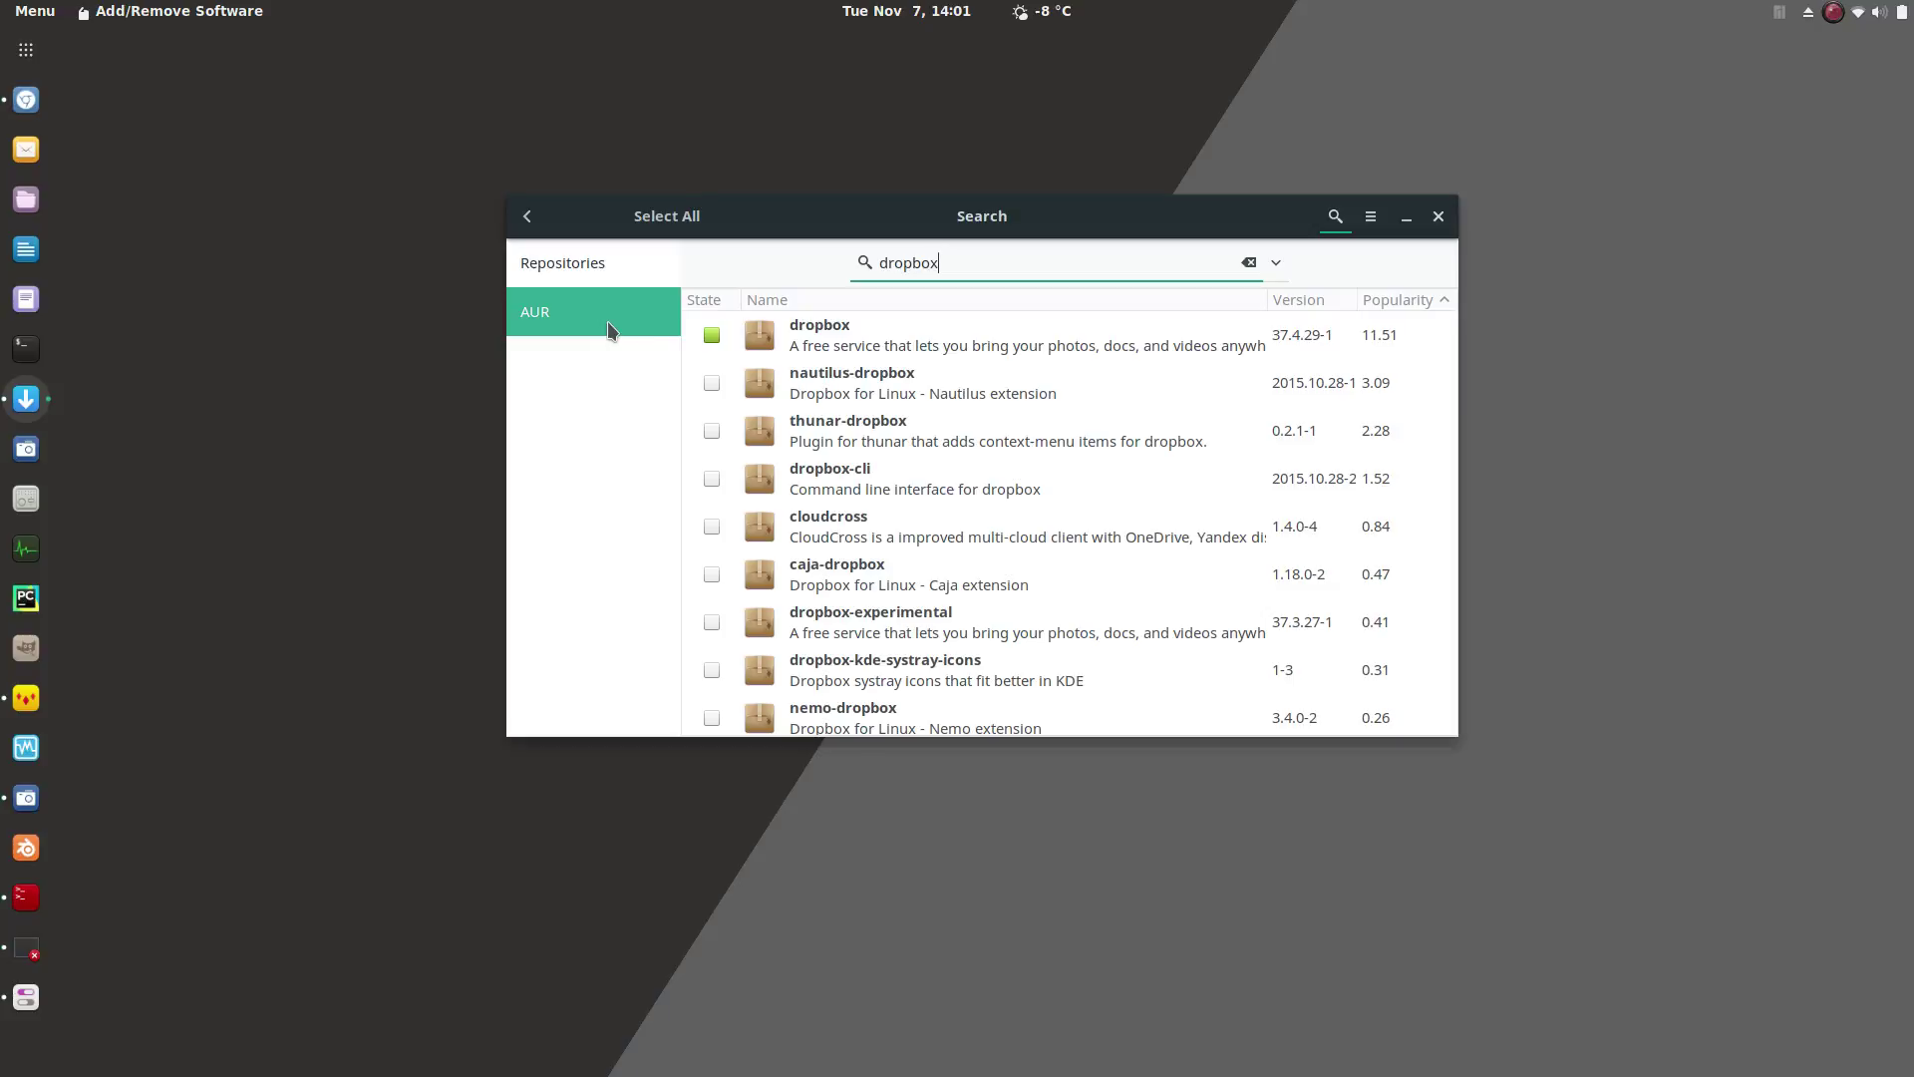
pyautogui.moveTo(1057, 221); pyautogui.dragTo(1041, 313)
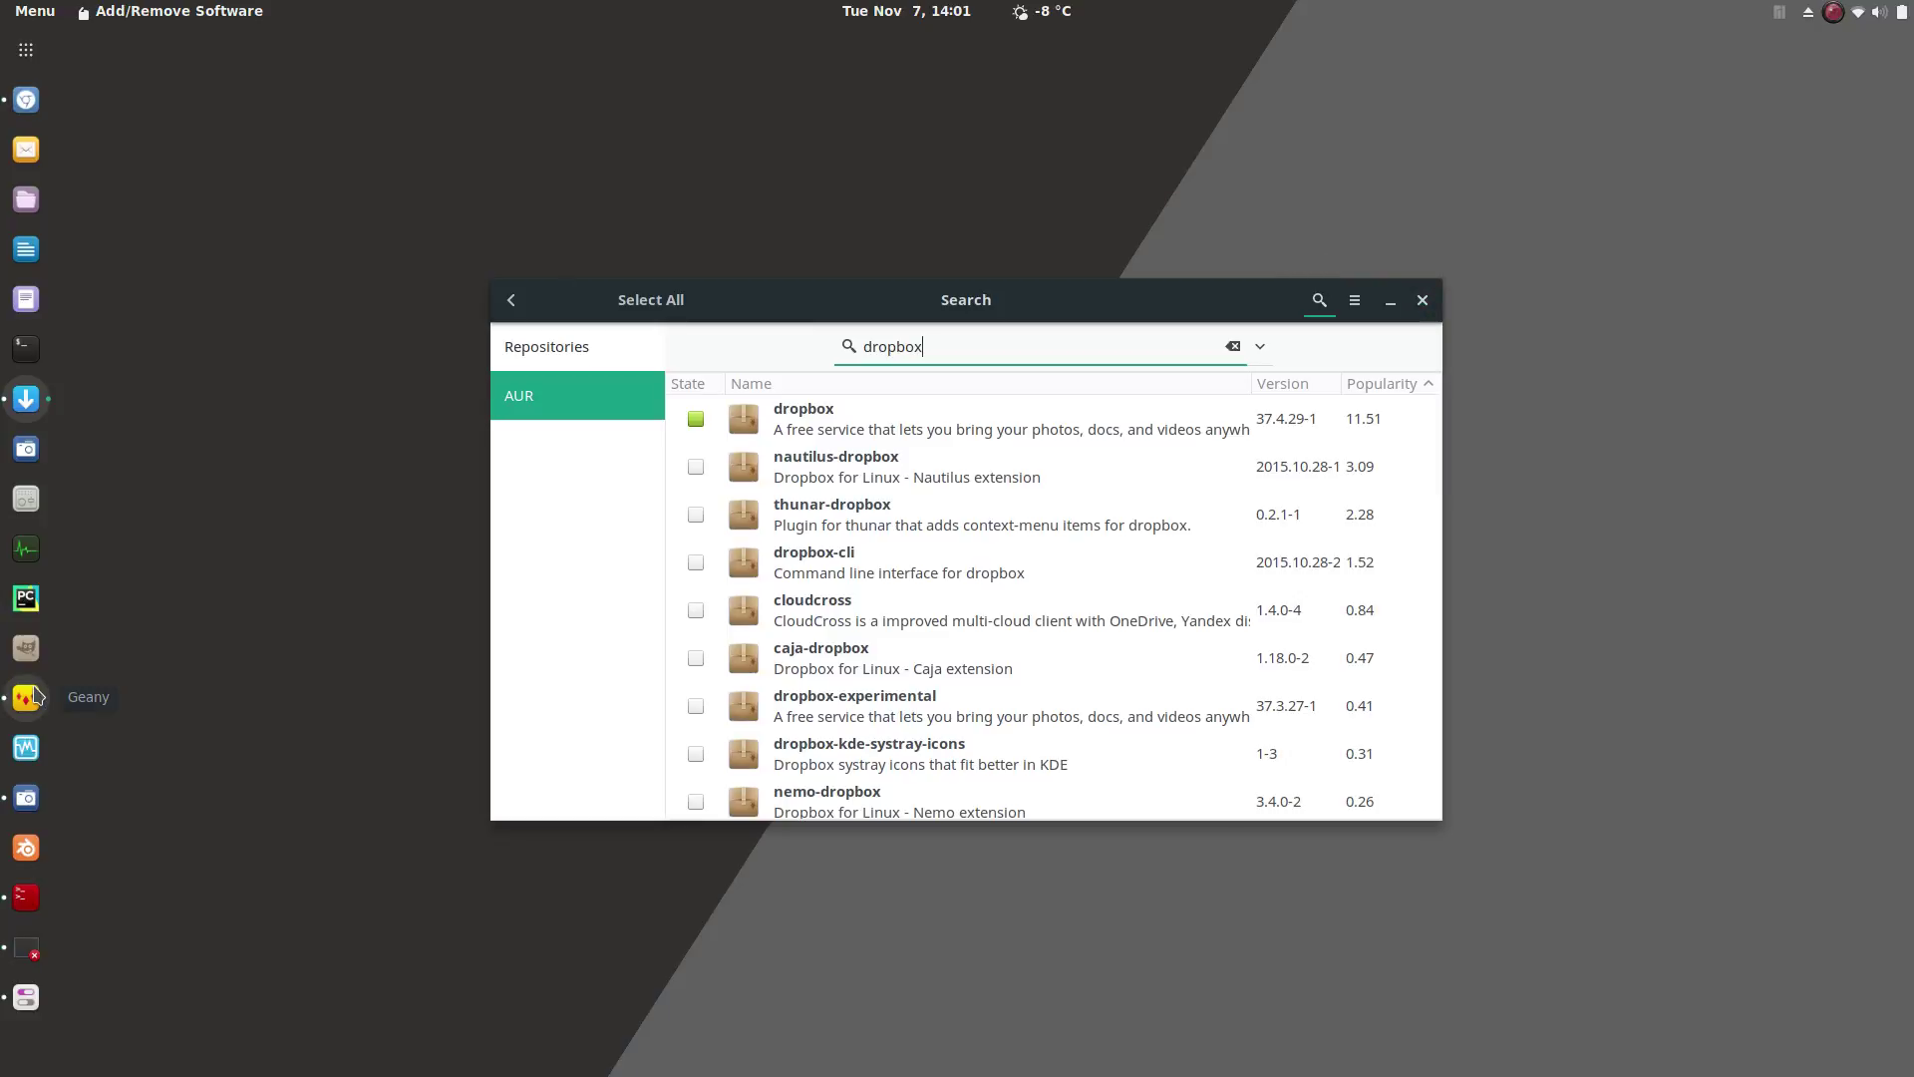
# Bring up and close the Manjaro Settings Manager window and the gThumb window with the boot device photo
pyautogui.press('super')
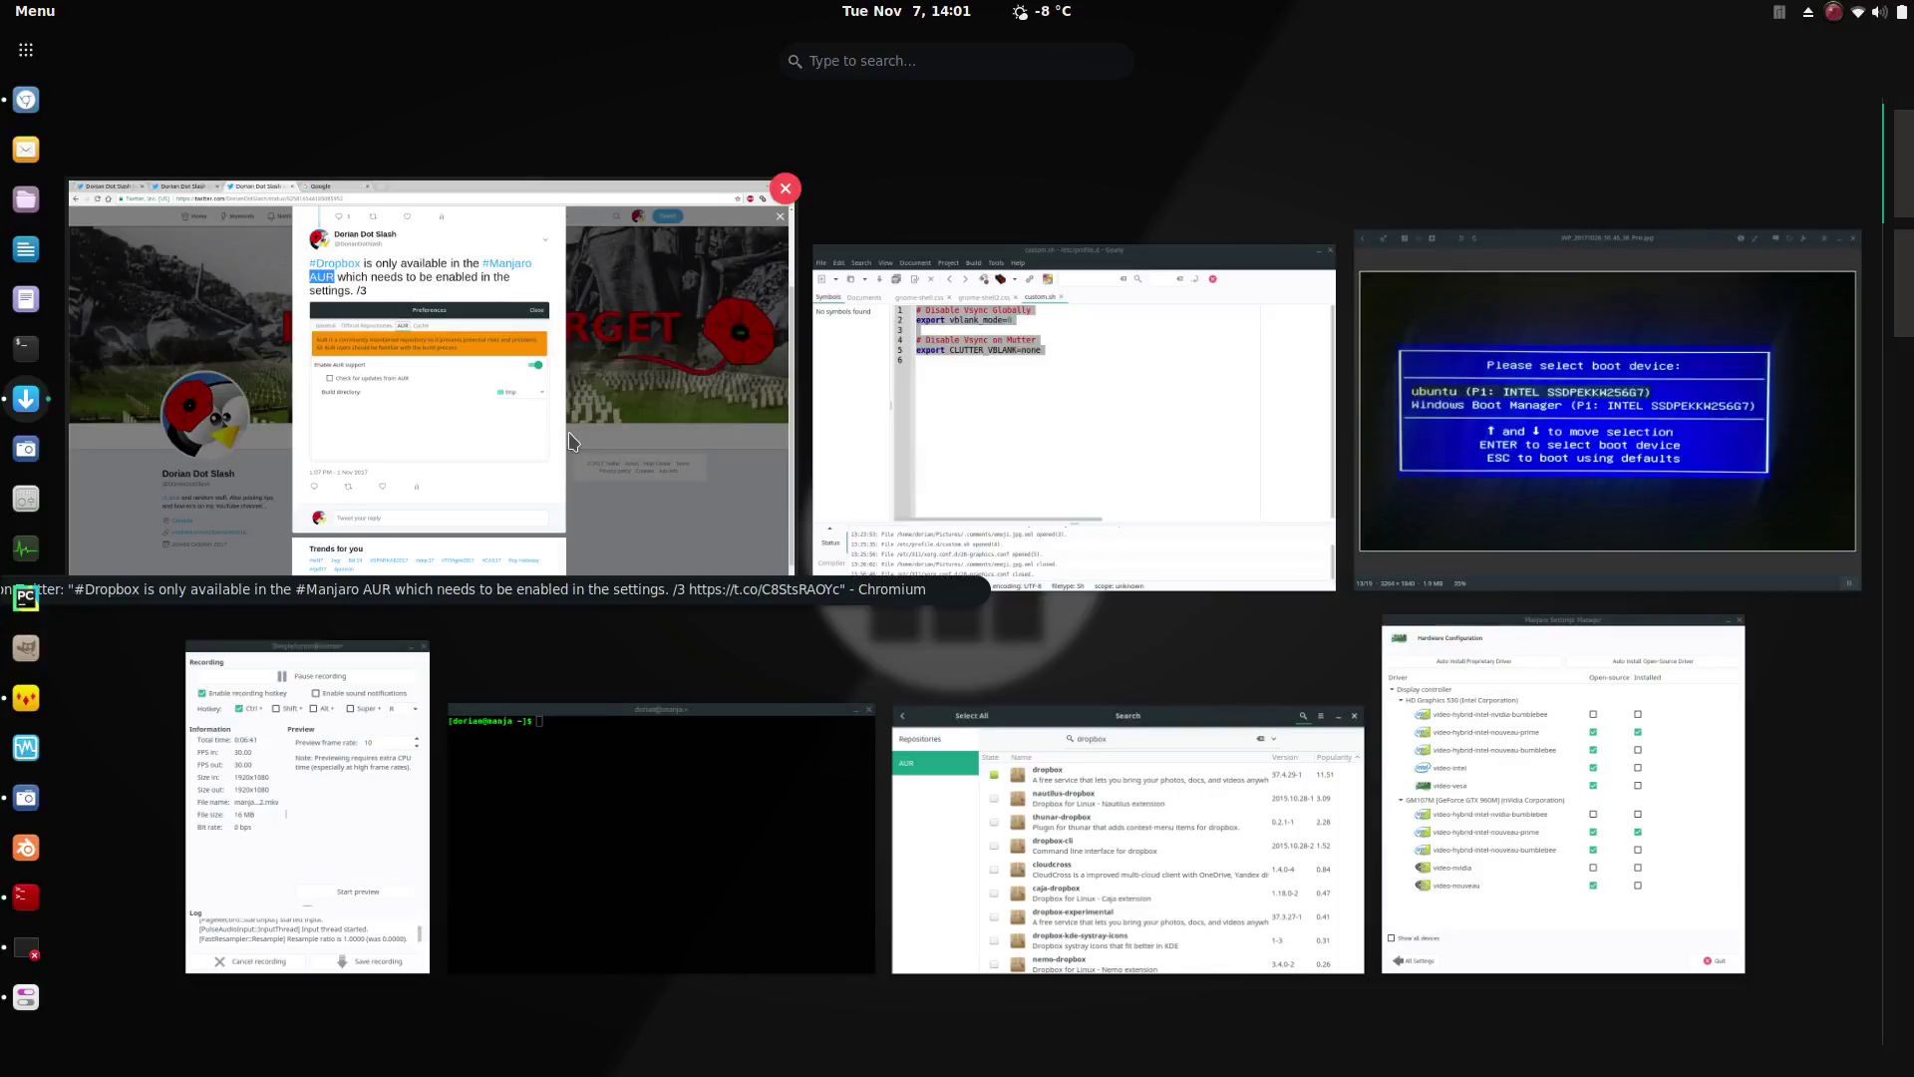
pyautogui.press('super')
pyautogui.click(28, 995)
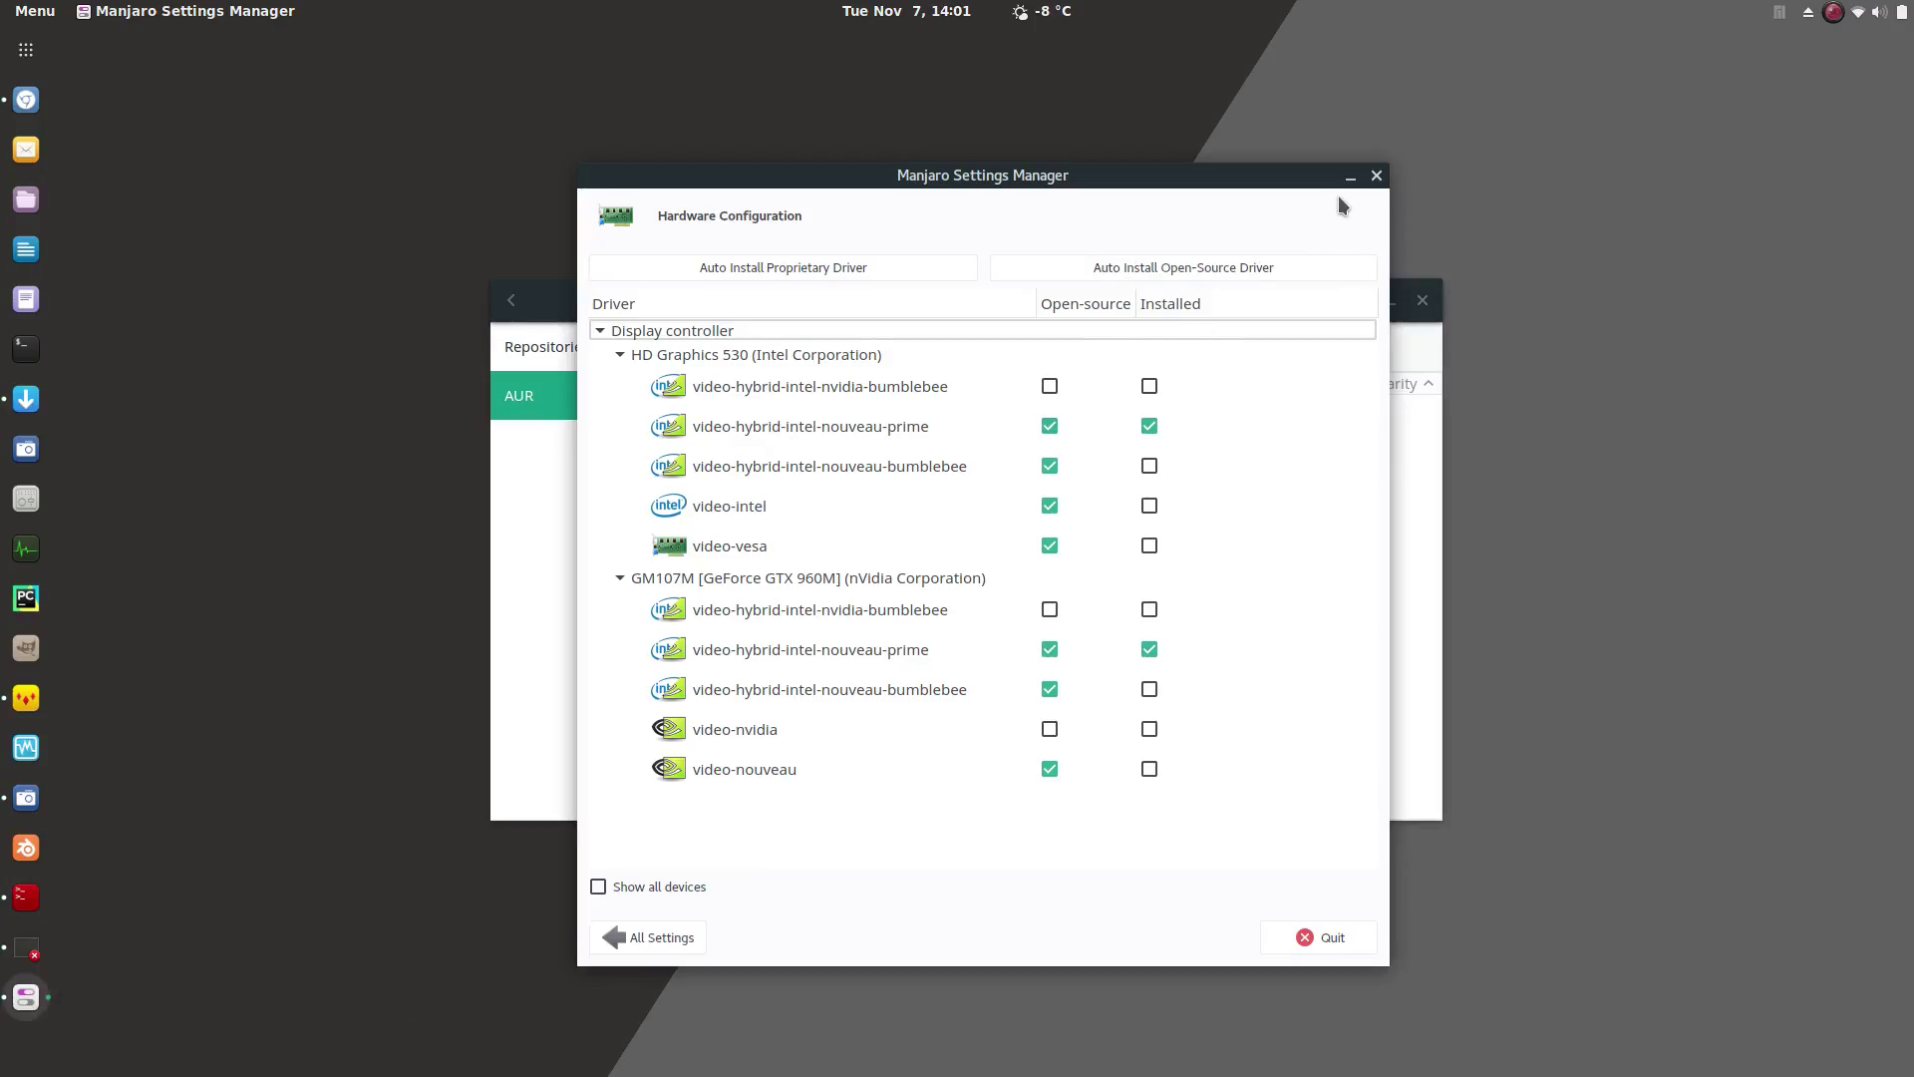
pyautogui.click(1377, 176)
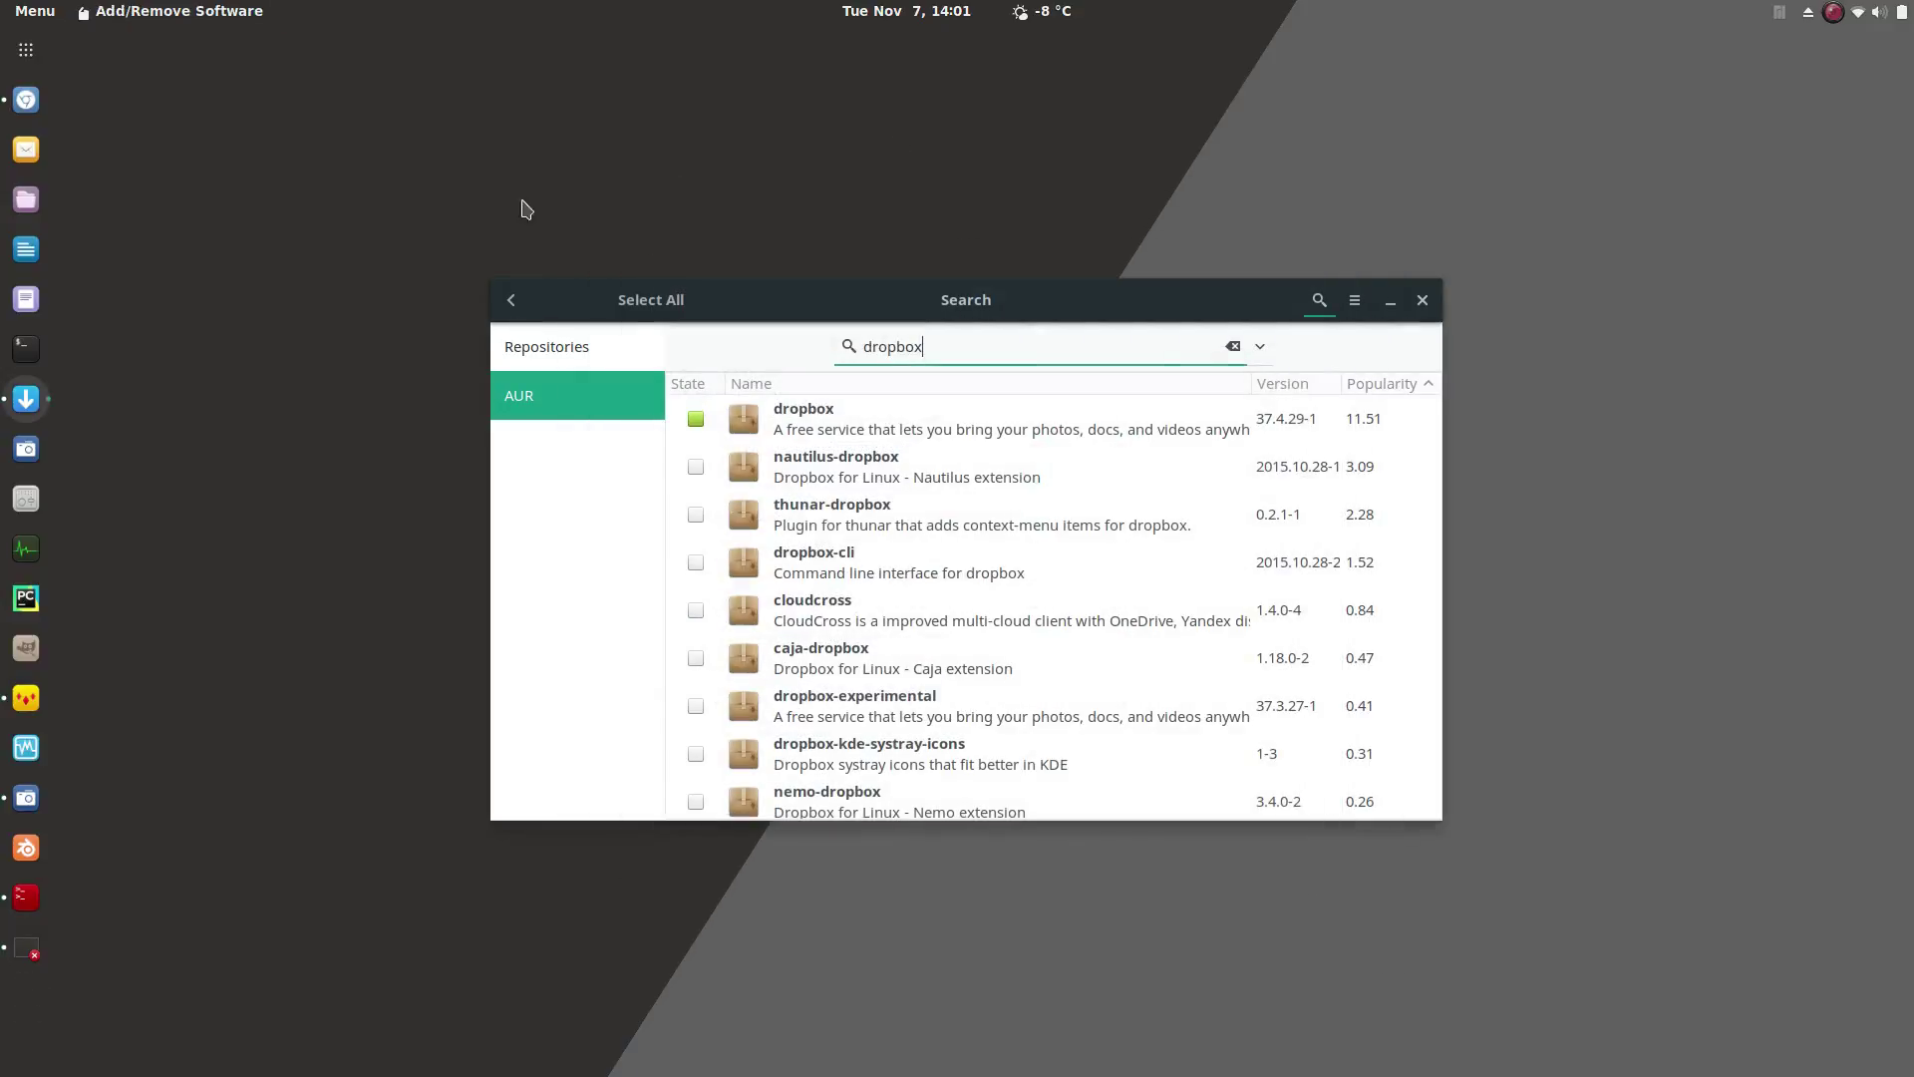
pyautogui.click(28, 948)
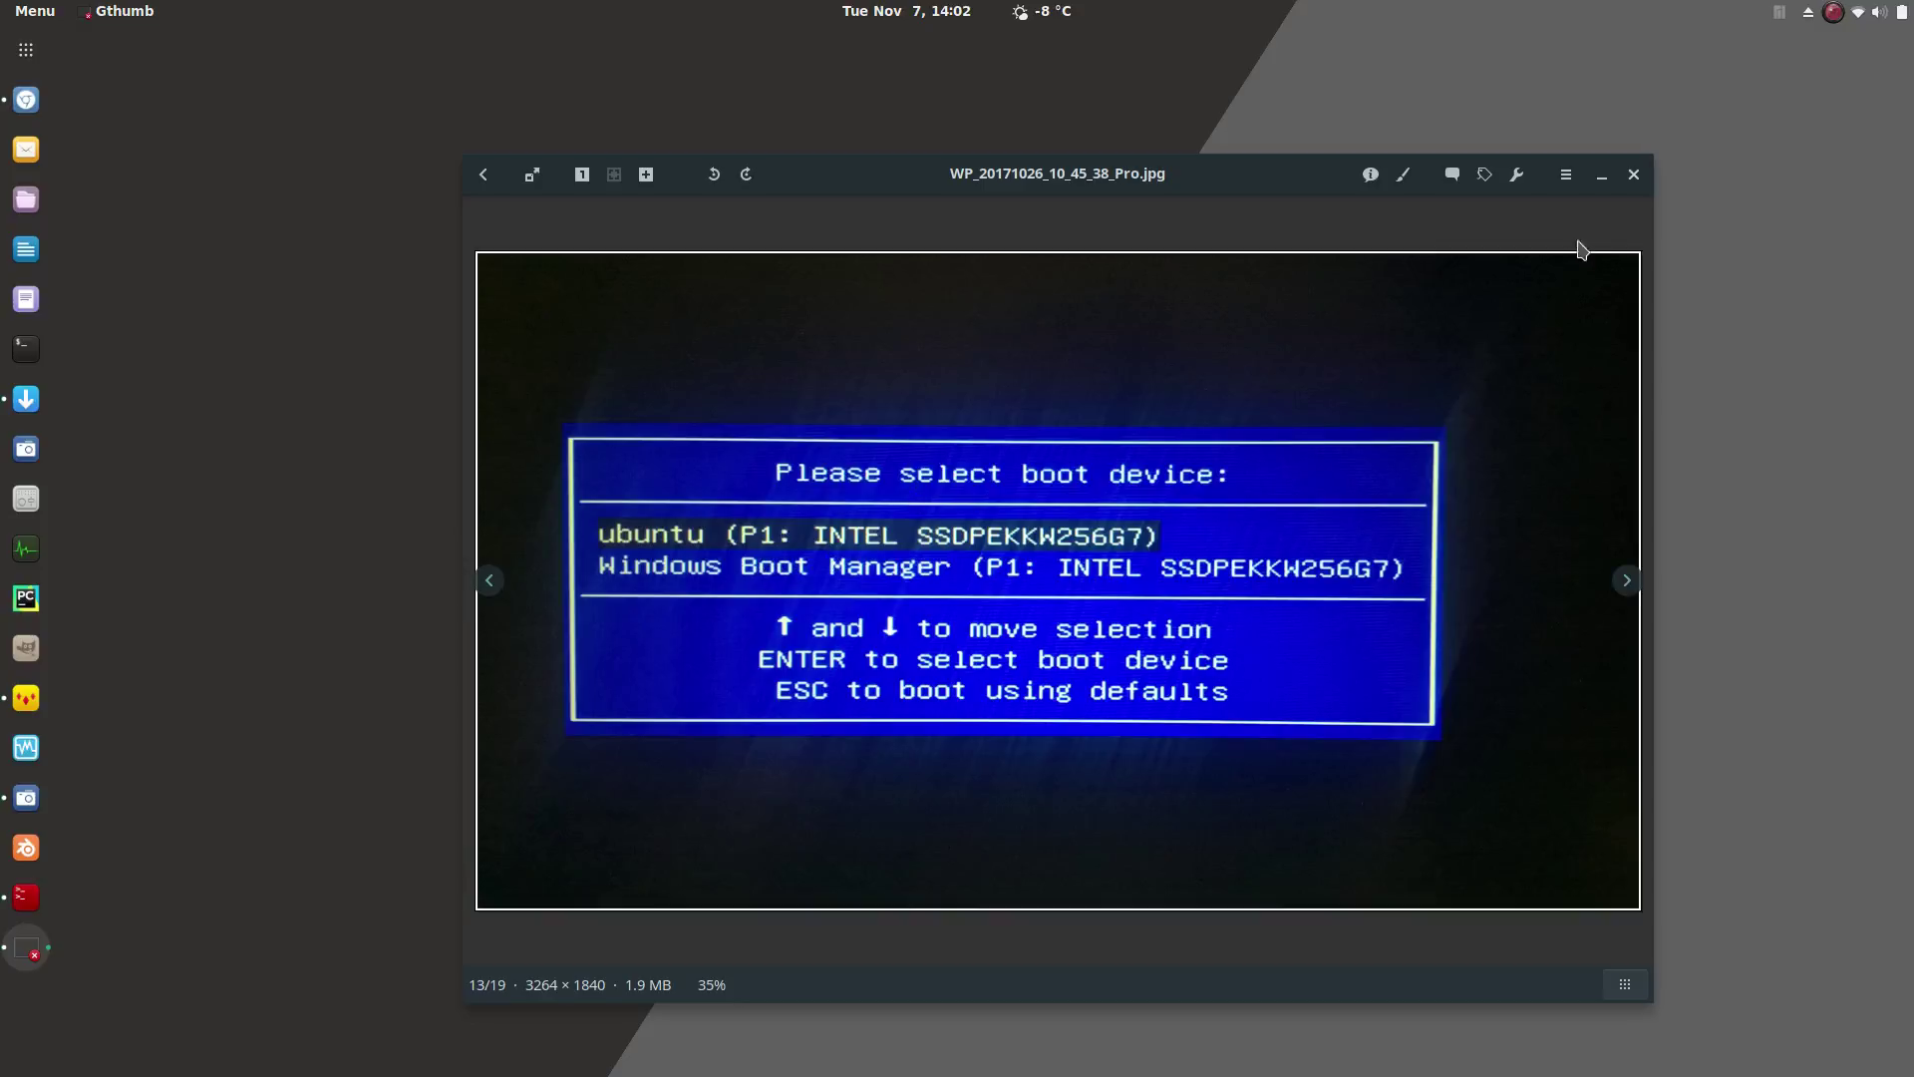
pyautogui.click(1633, 174)
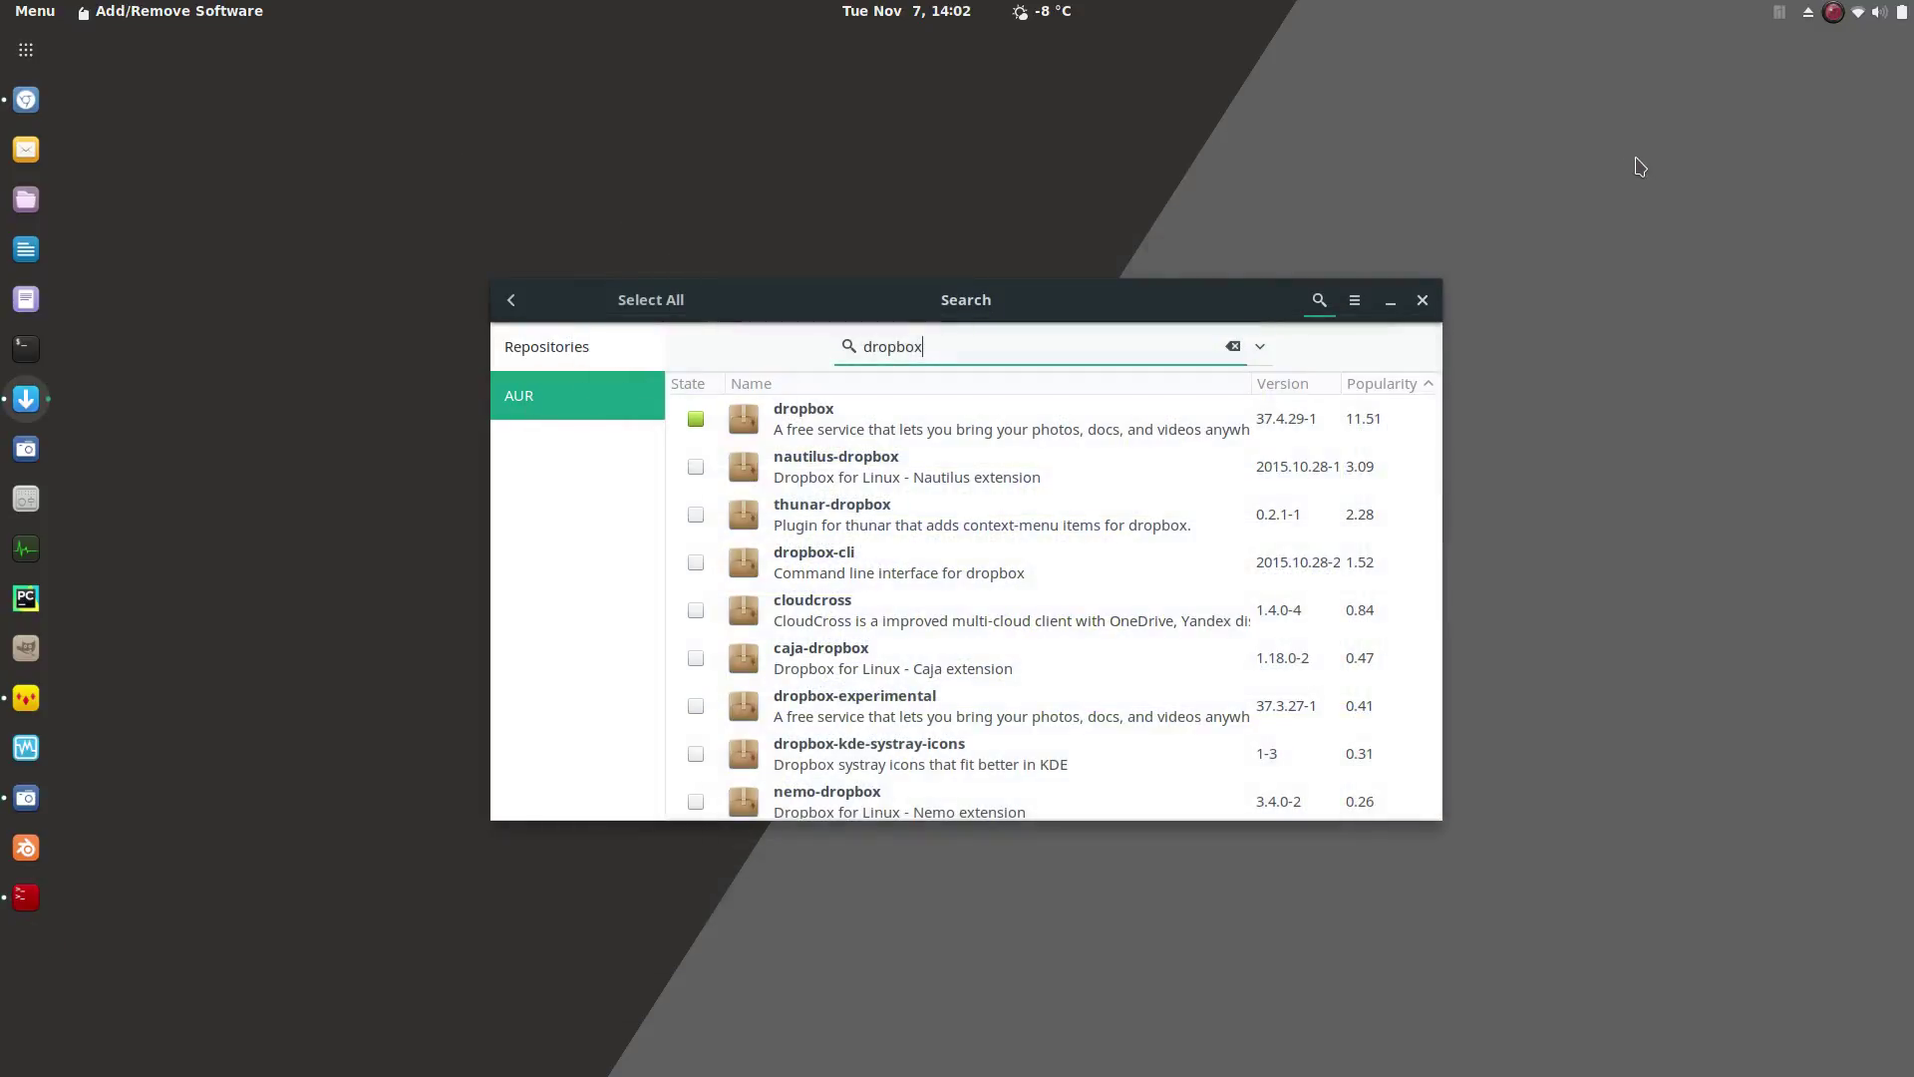
# Bring the Terminator window forward from the window overview, and switch to Geany showing custom.sh
pyautogui.press('super')
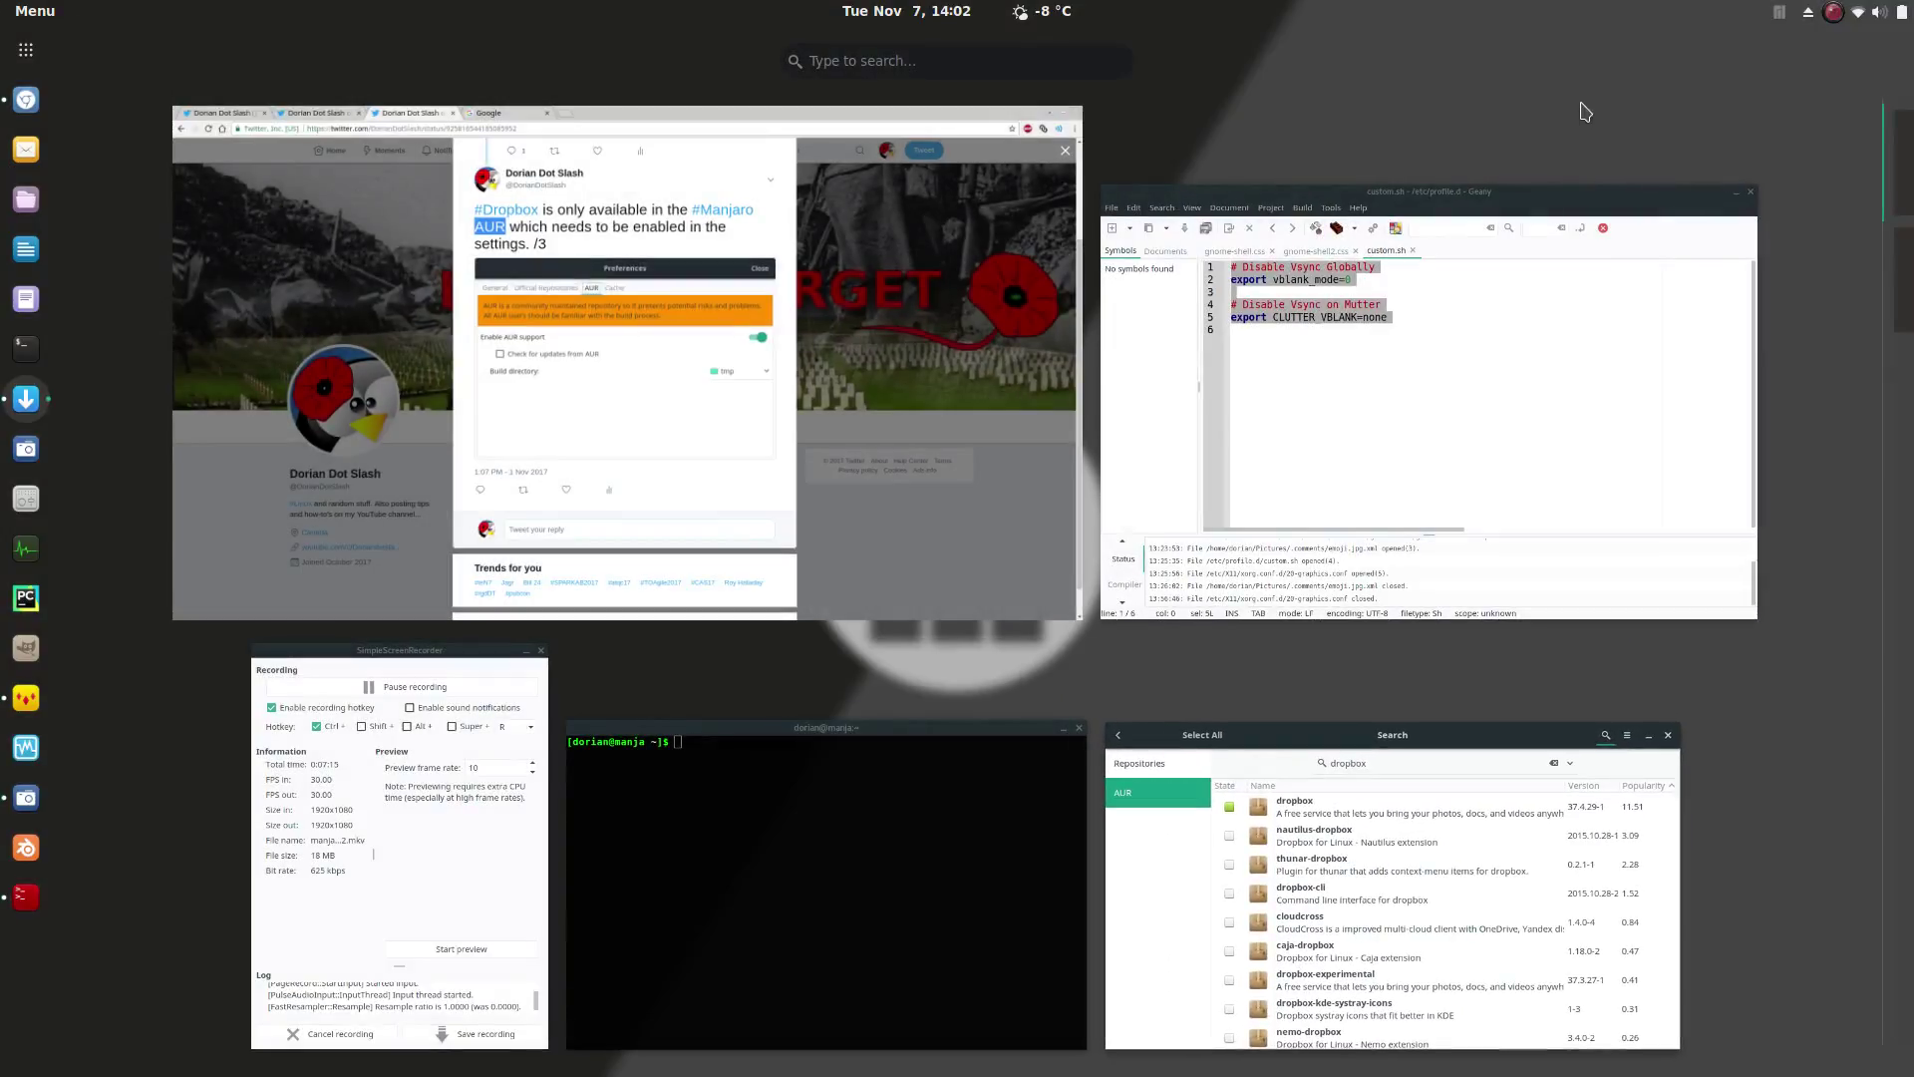
pyautogui.click(905, 771)
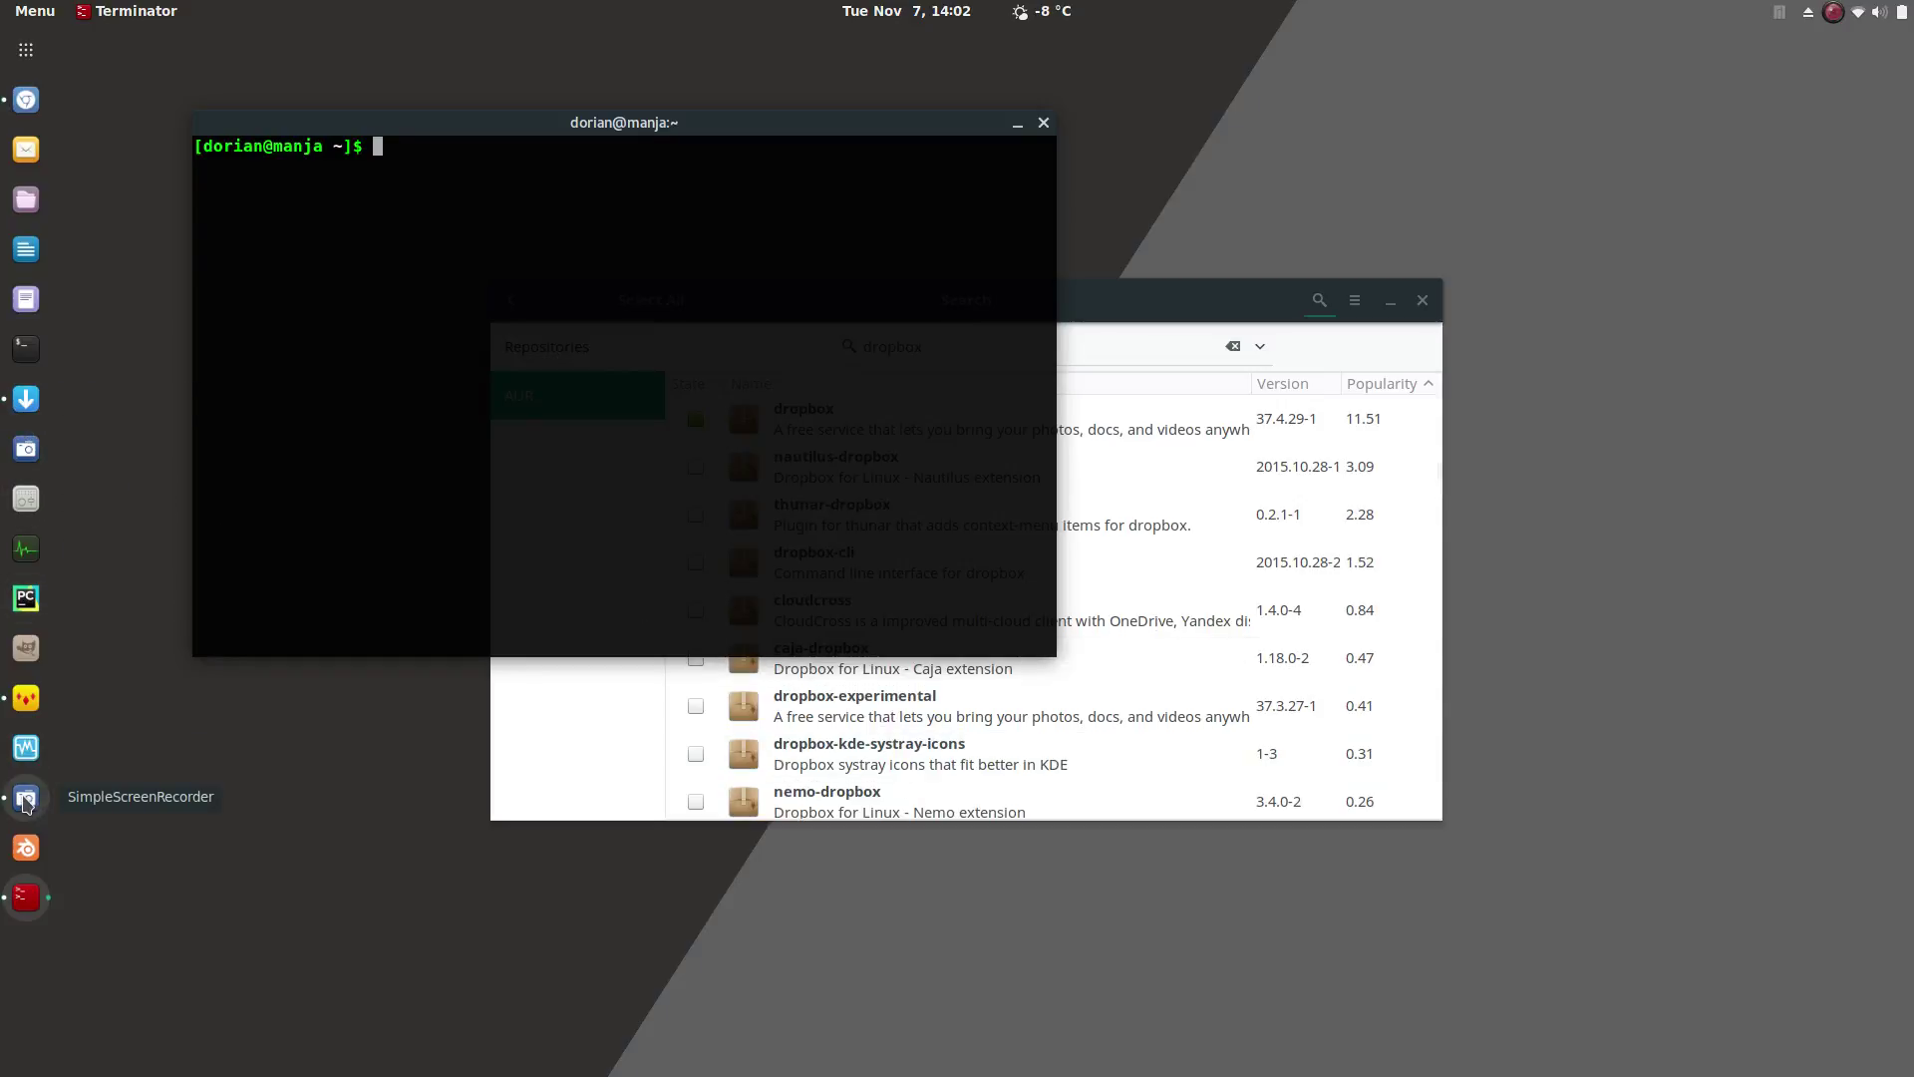
pyautogui.click(26, 698)
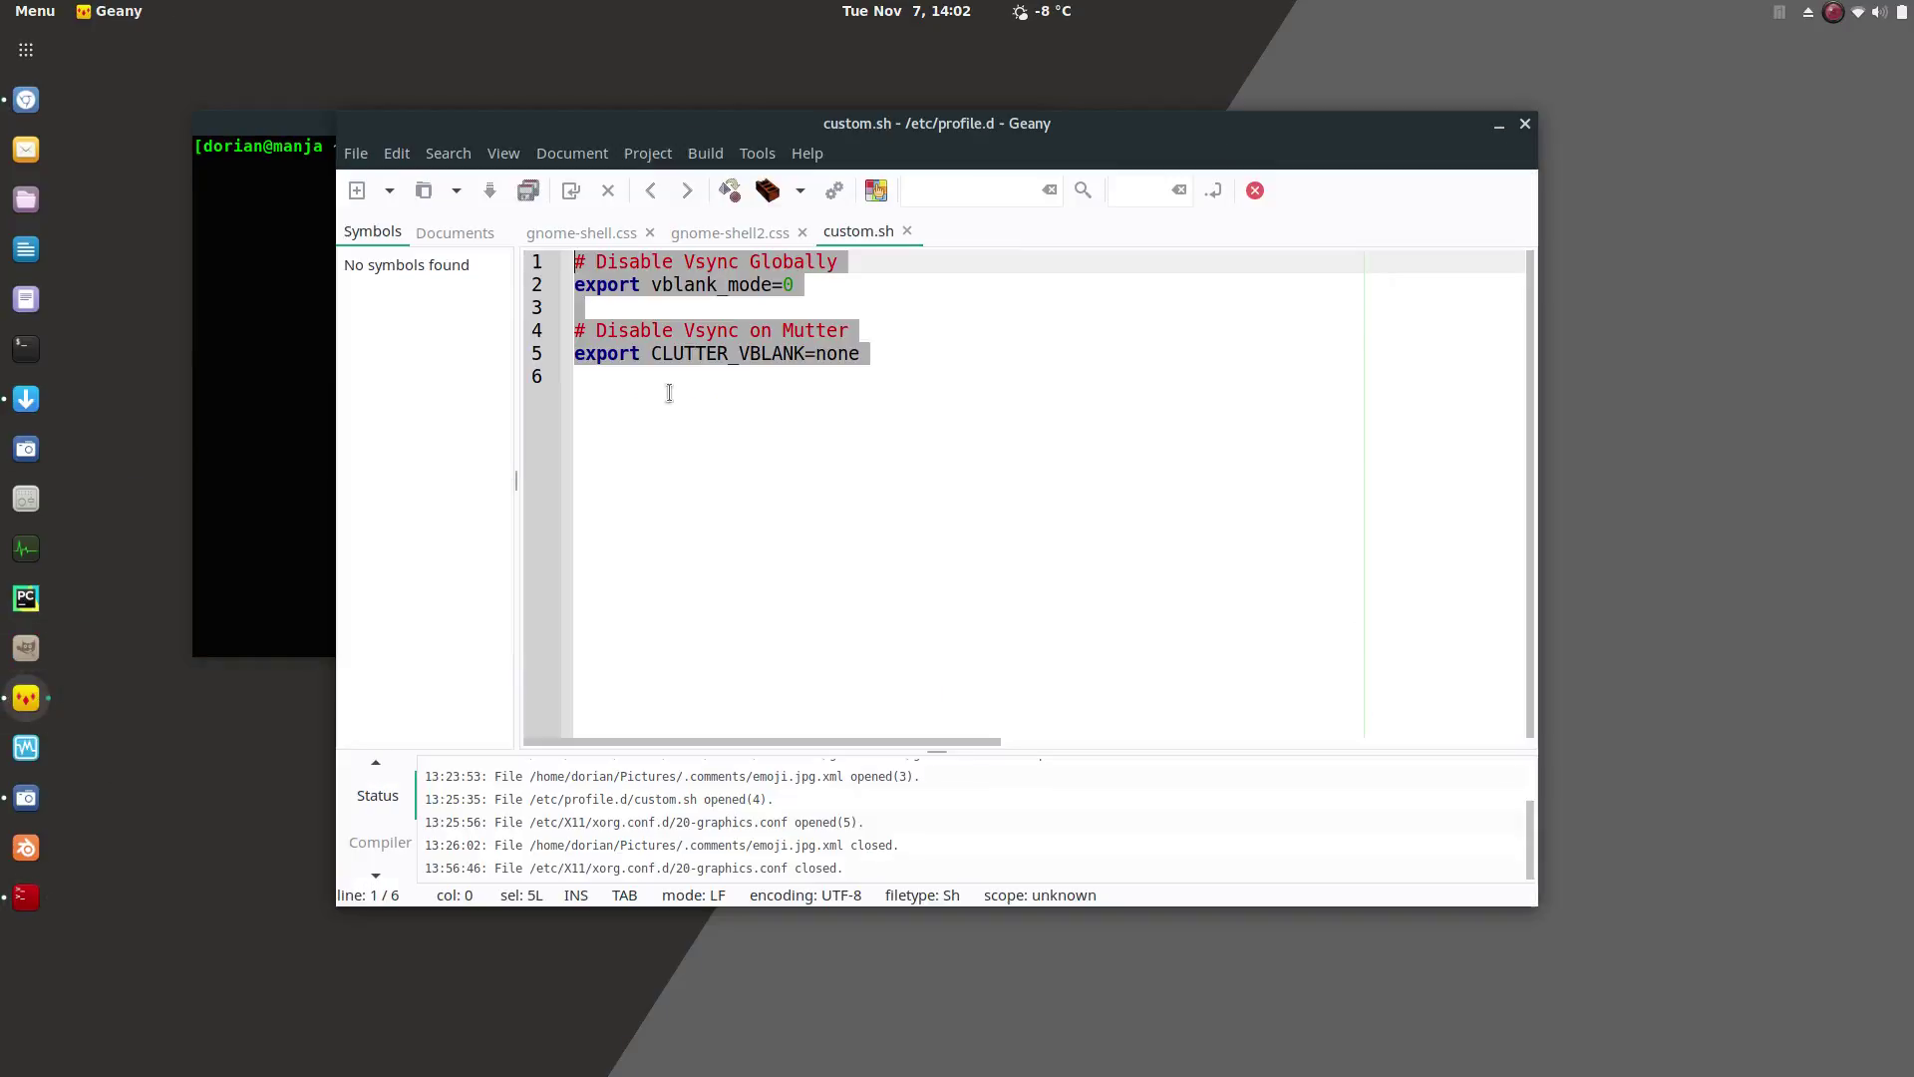
# Demonstrate window snapping by tiling the Geany window to either half of the screen, maximizing it and restoring it
pyautogui.moveTo(1054, 138); pyautogui.dragTo(1277, 12)
pyautogui.press('super+Right')
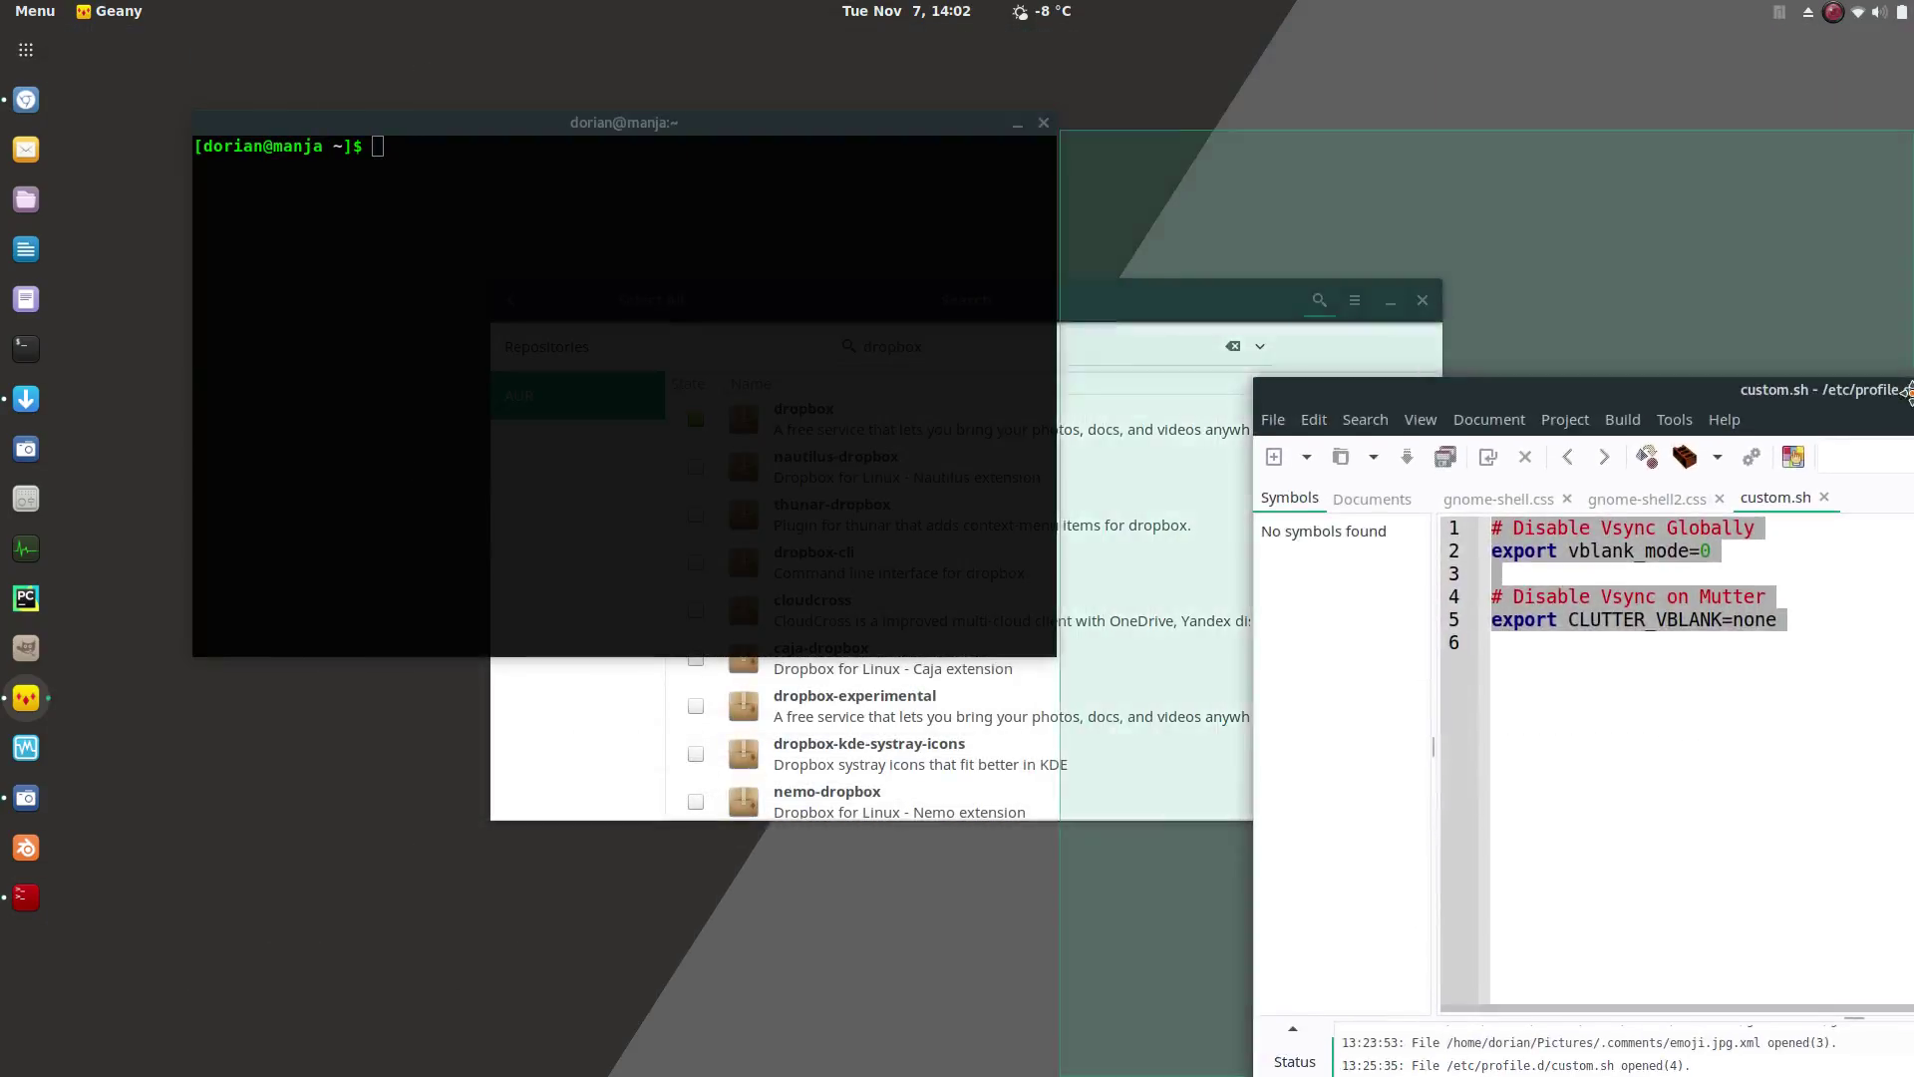
pyautogui.press('super+Up')
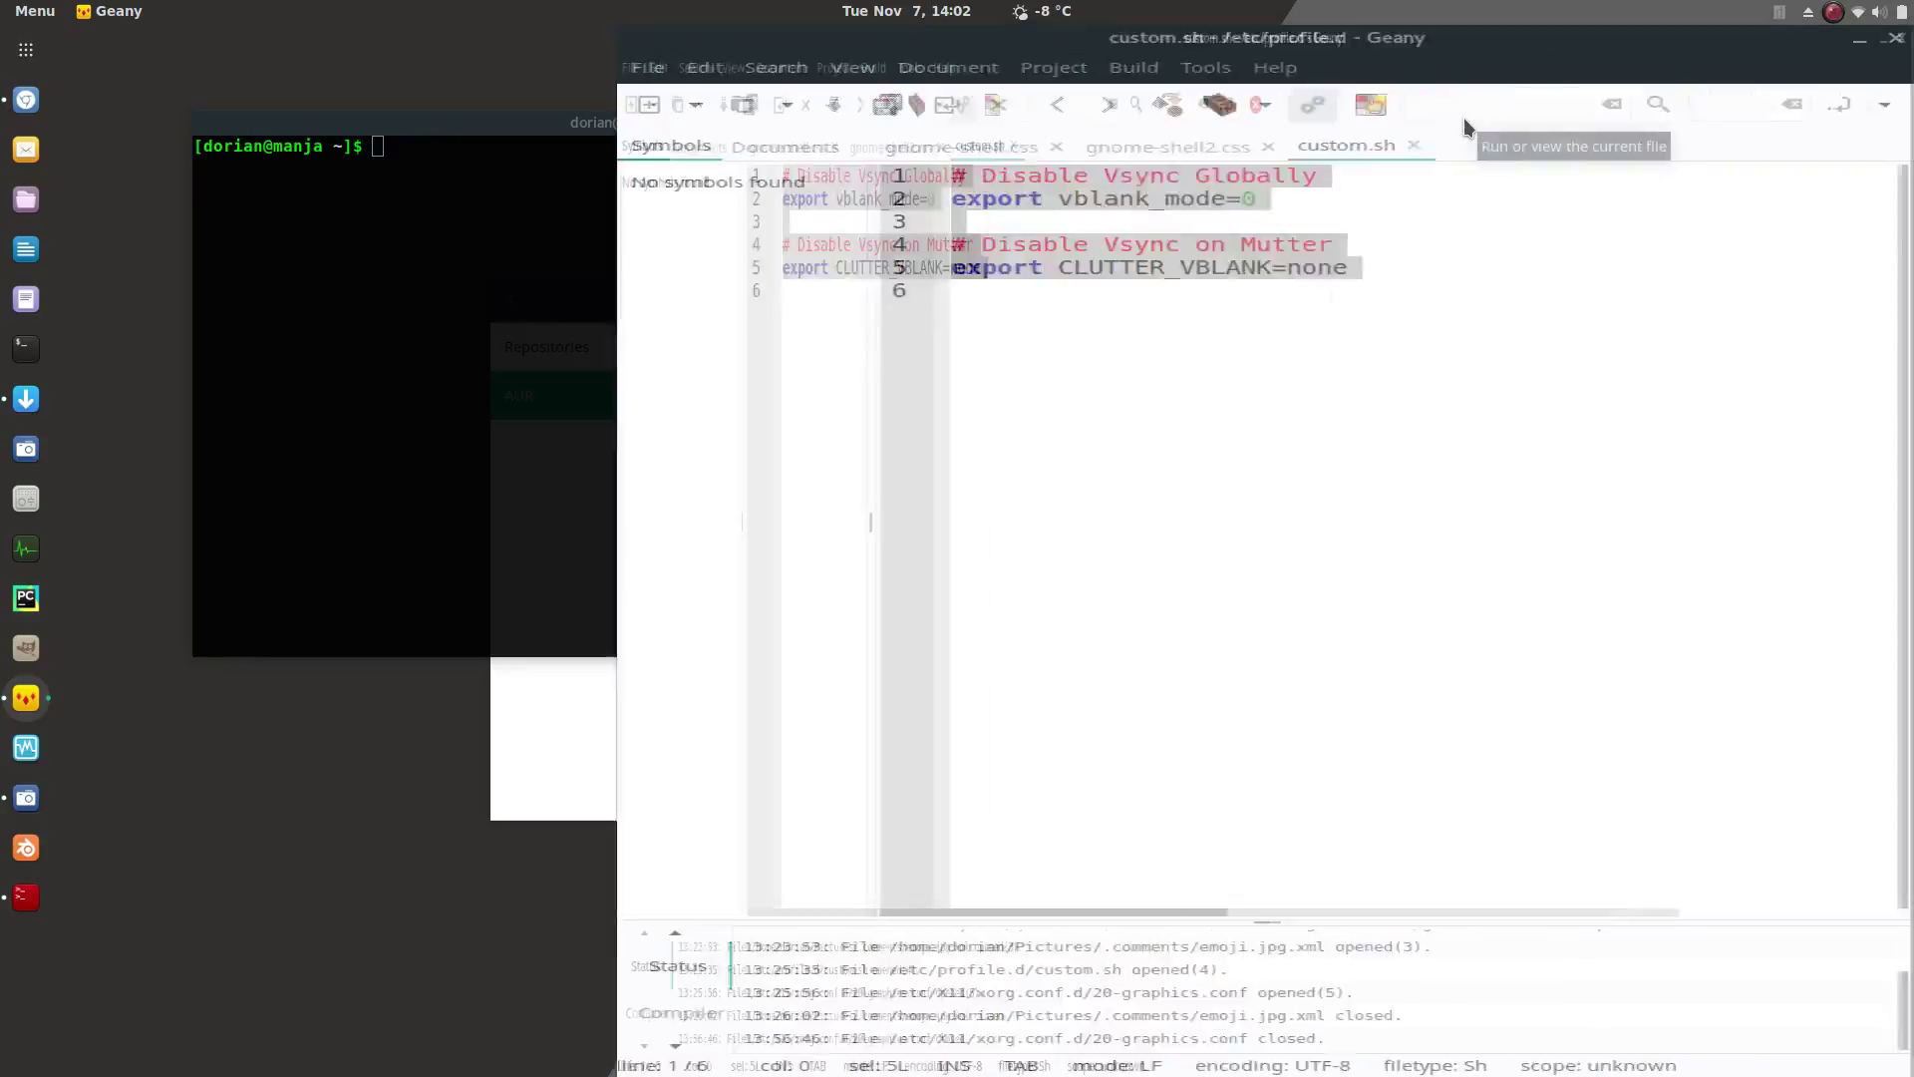
pyautogui.press('super+Left')
pyautogui.press('super+Right')
pyautogui.press('super+Down')
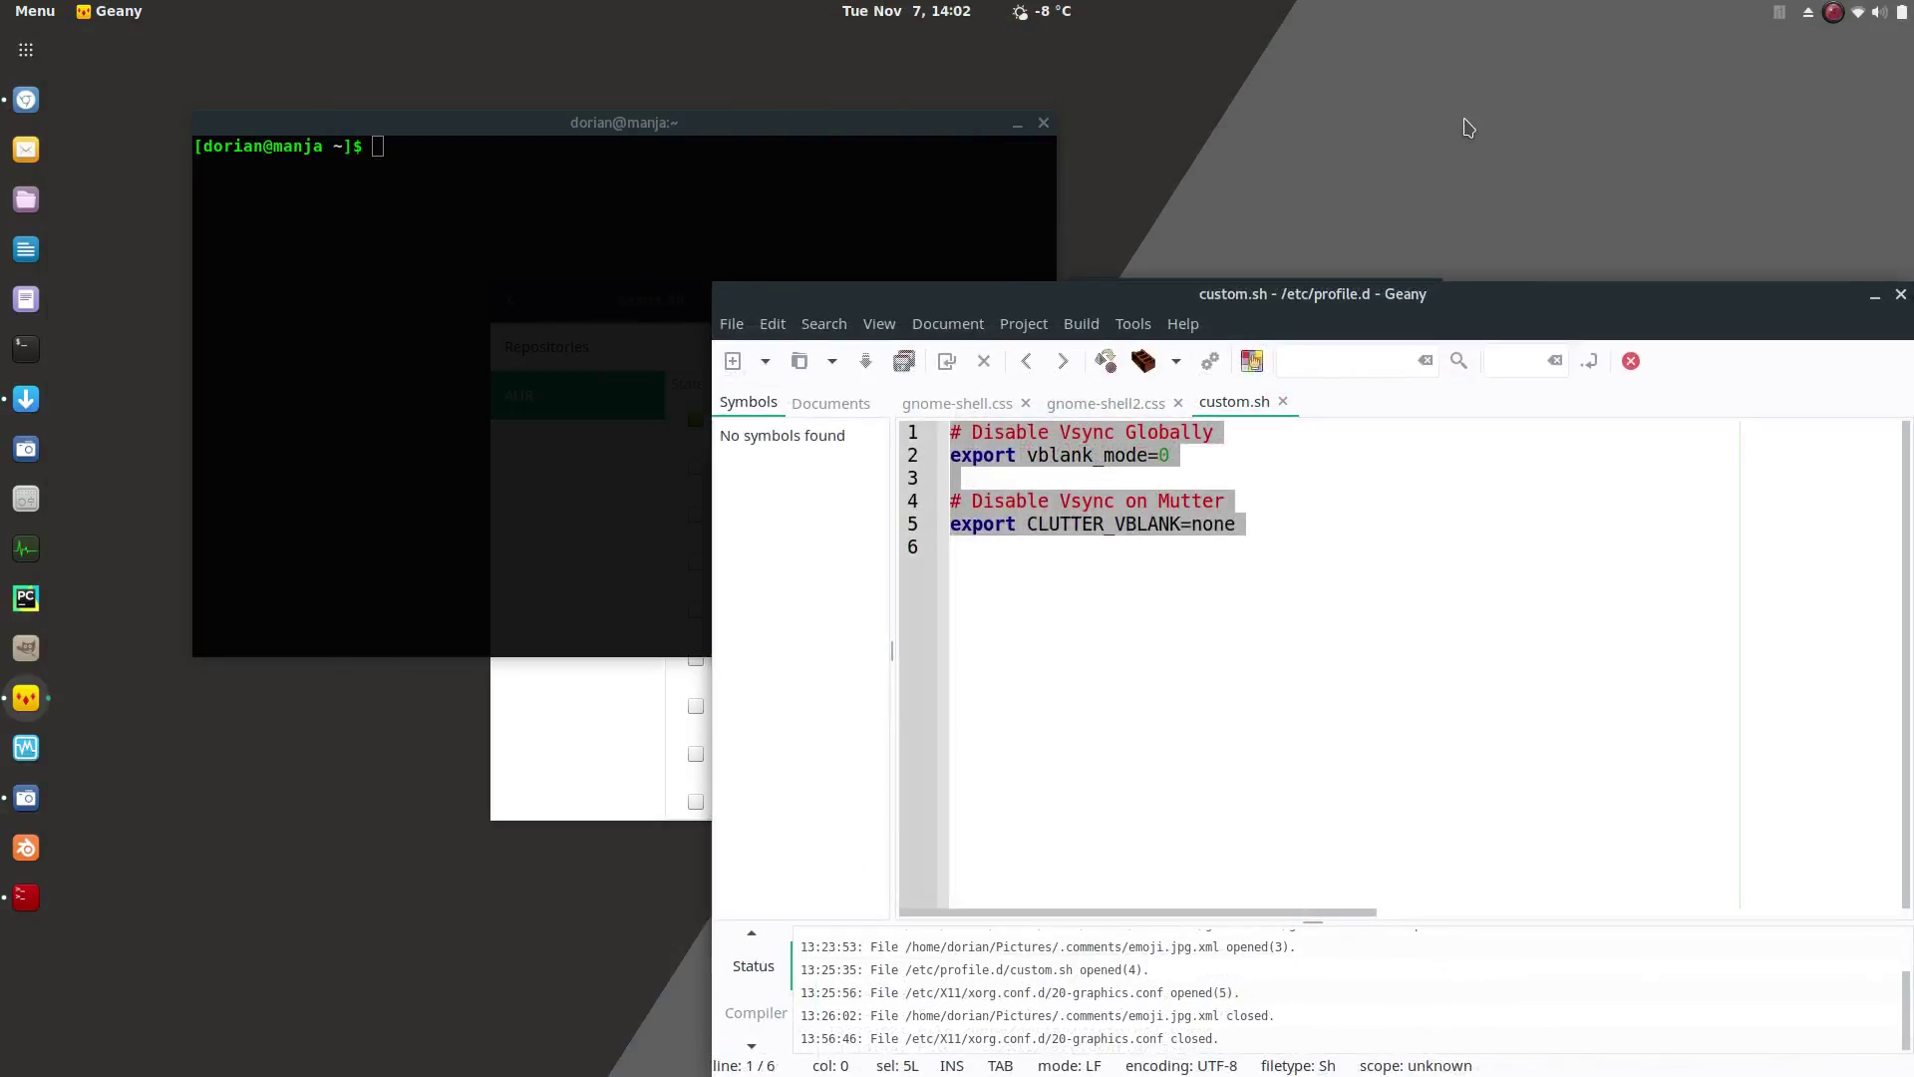
pyautogui.press('super+Up')
pyautogui.press('super+Left')
pyautogui.press('super+Right')
pyautogui.press('super+Up')
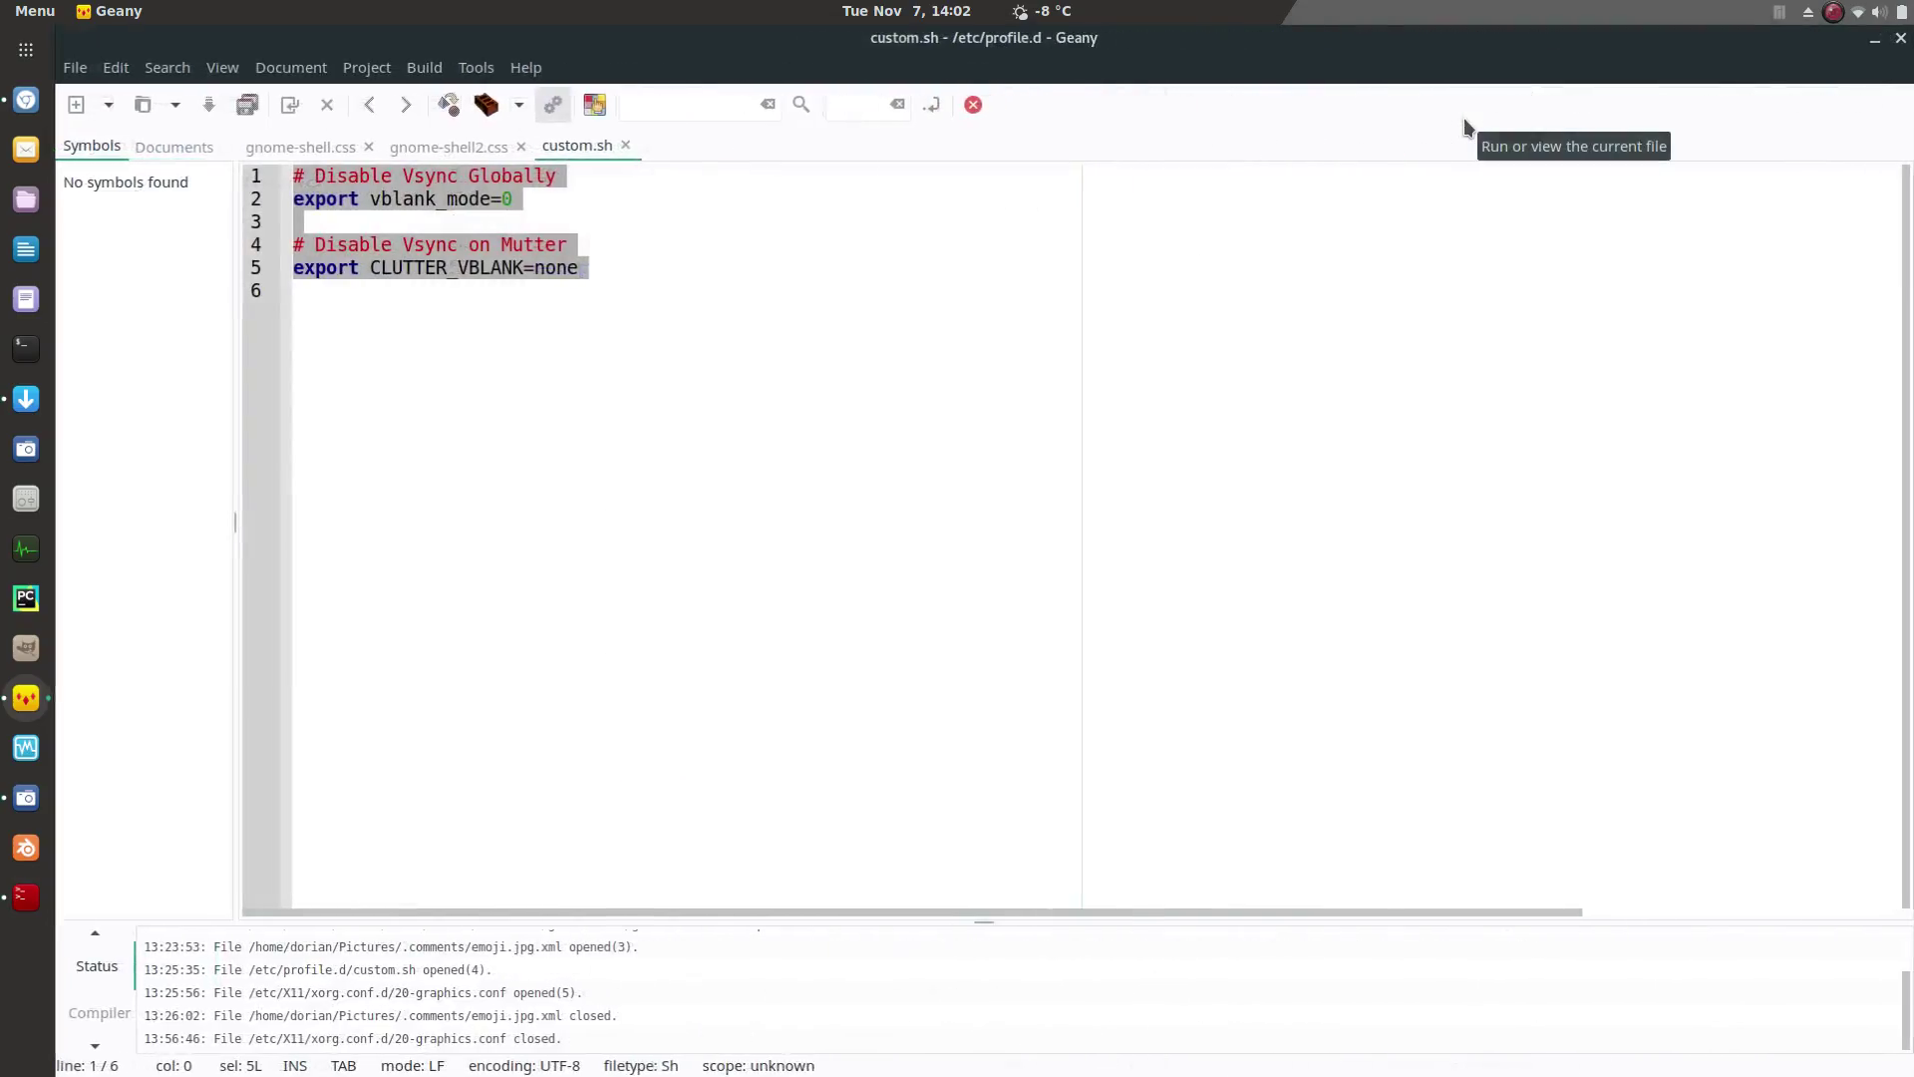
pyautogui.press('super+Down')
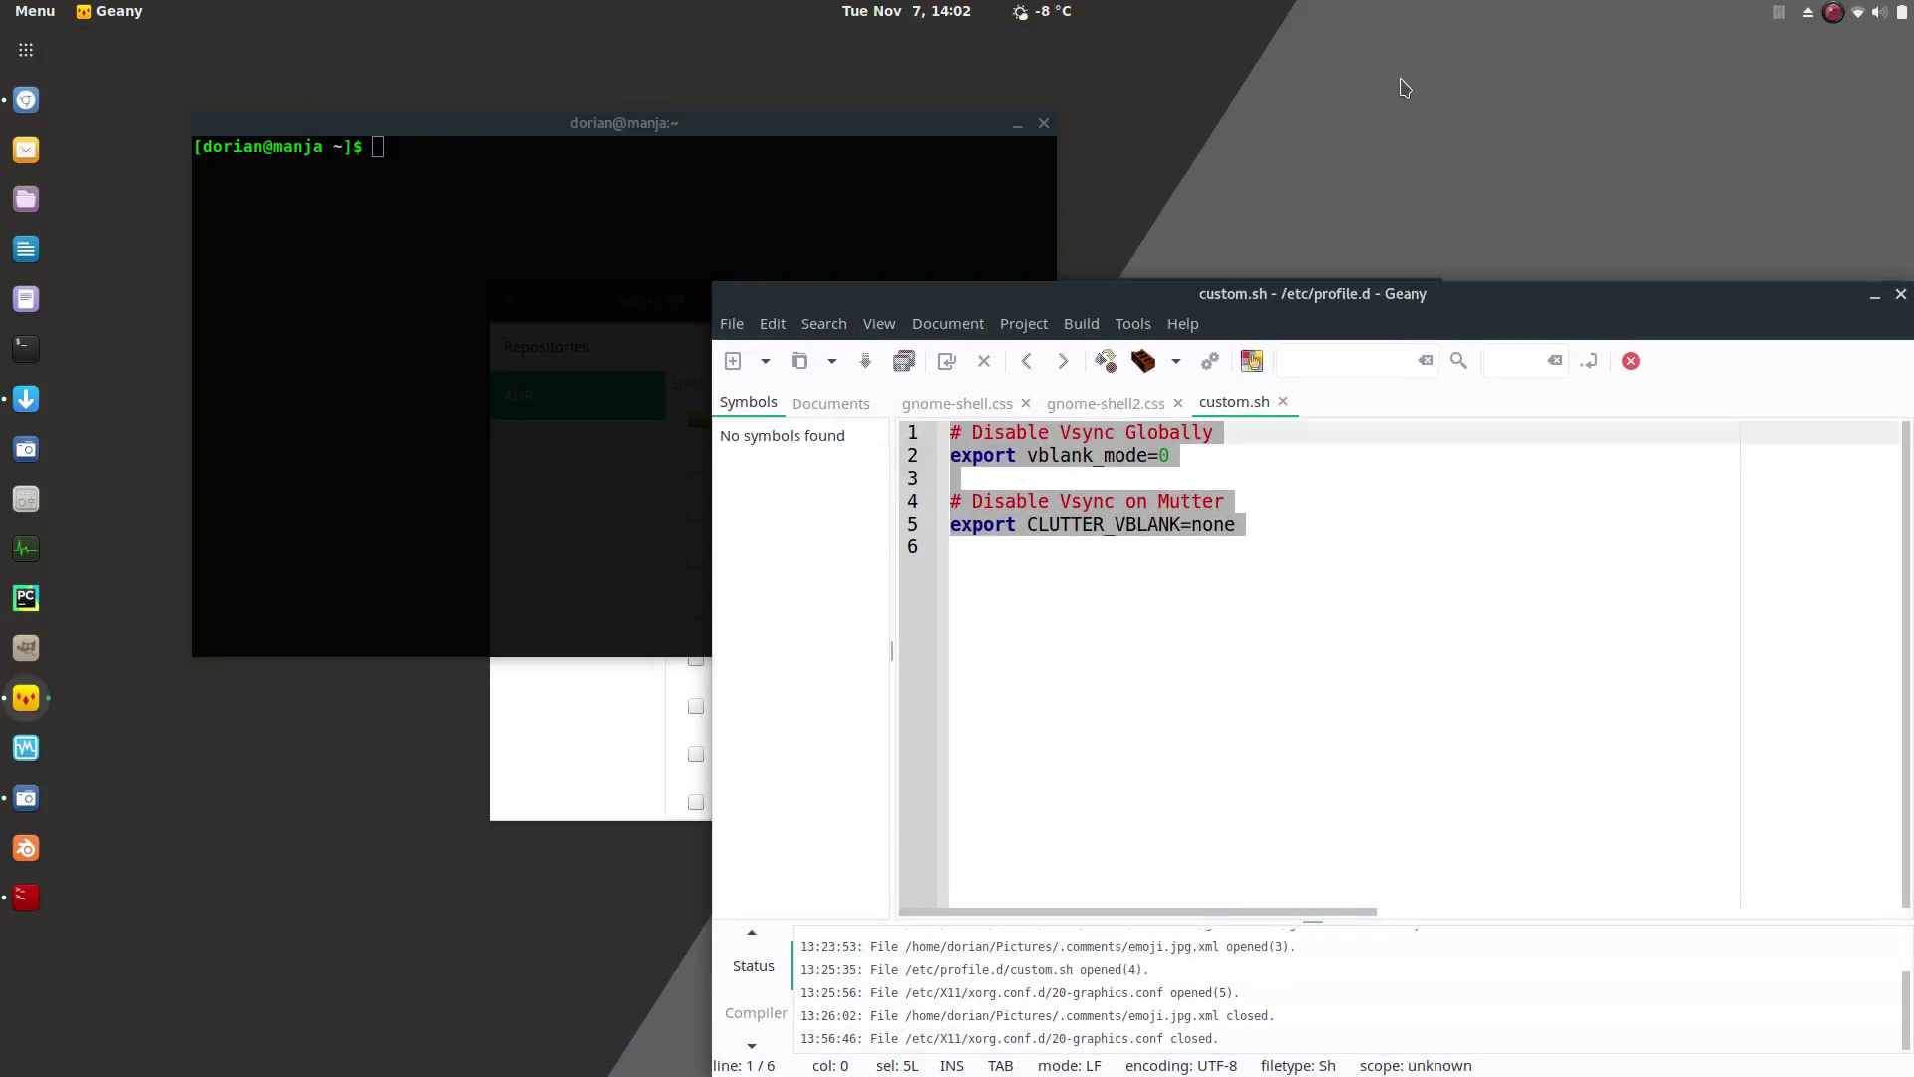
# Close the Terminator window and the Geany window
pyautogui.click(824, 150)
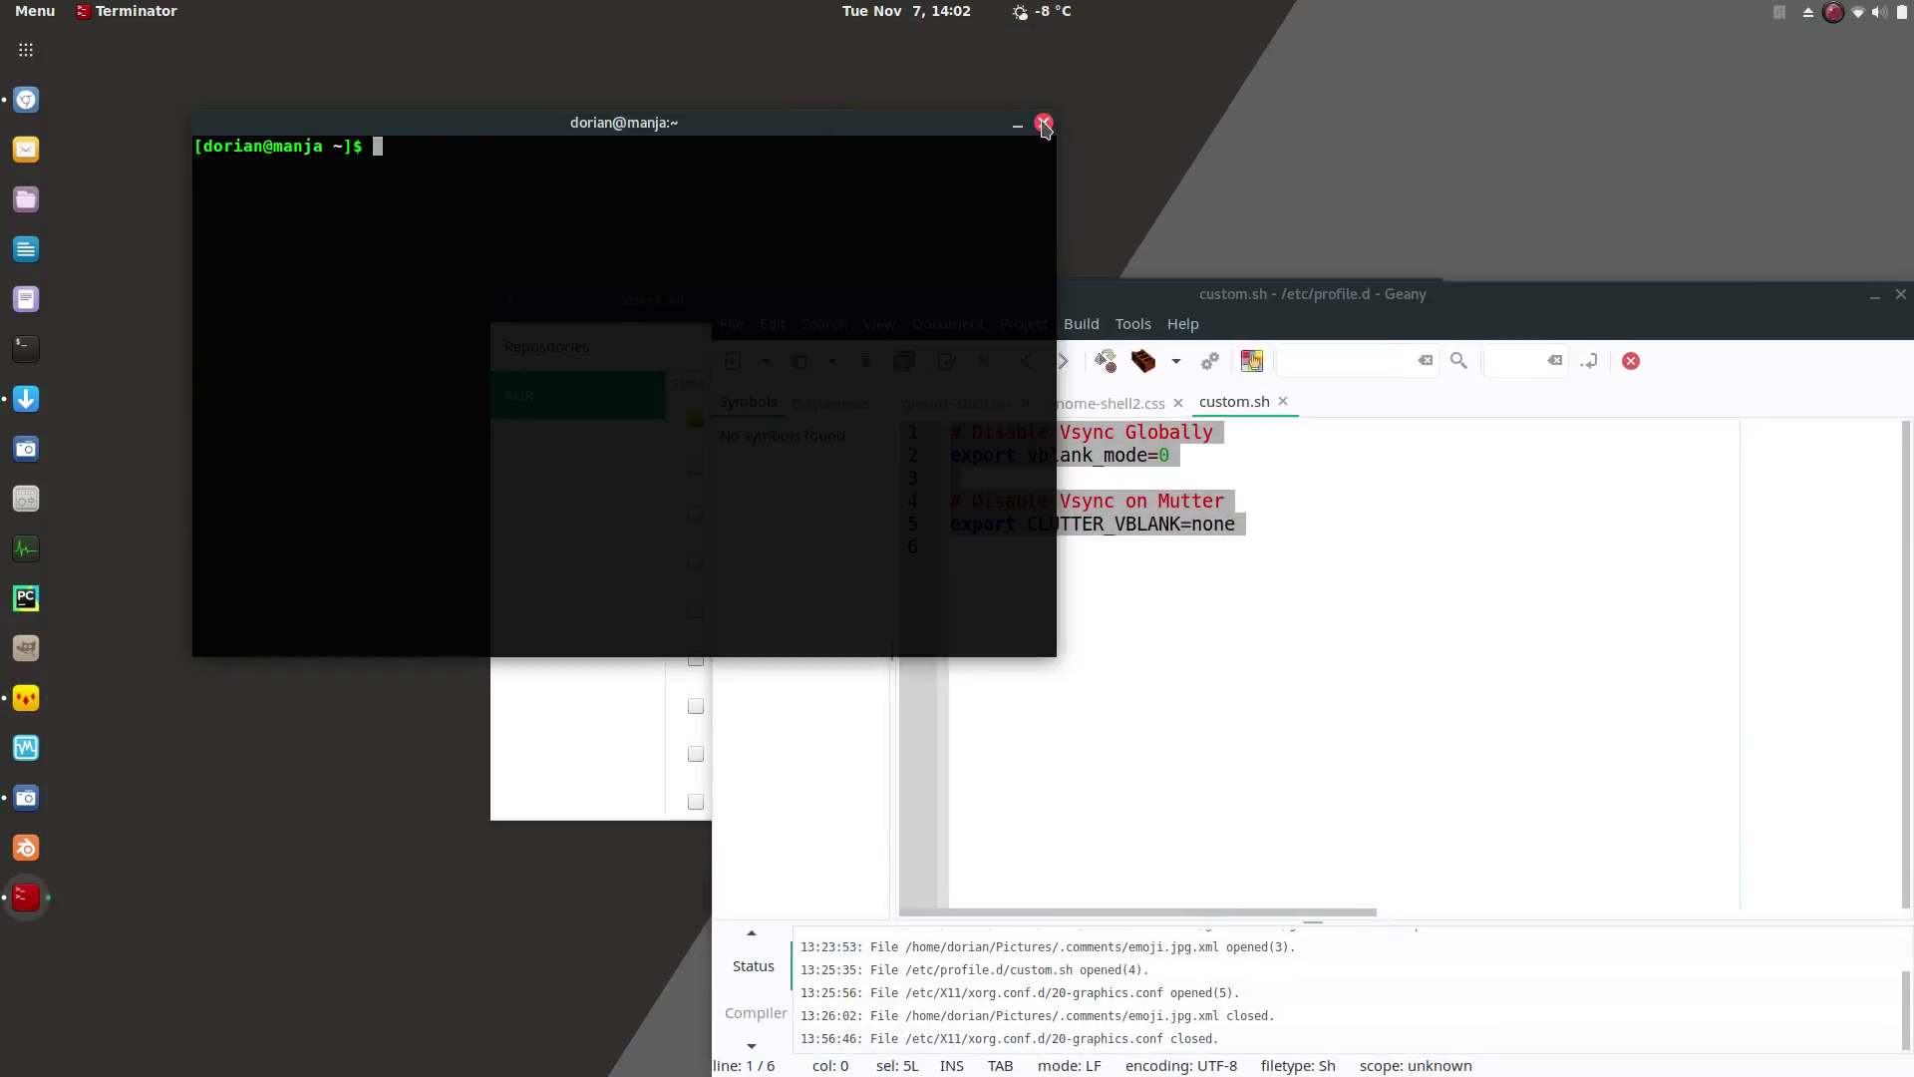
pyautogui.click(1044, 121)
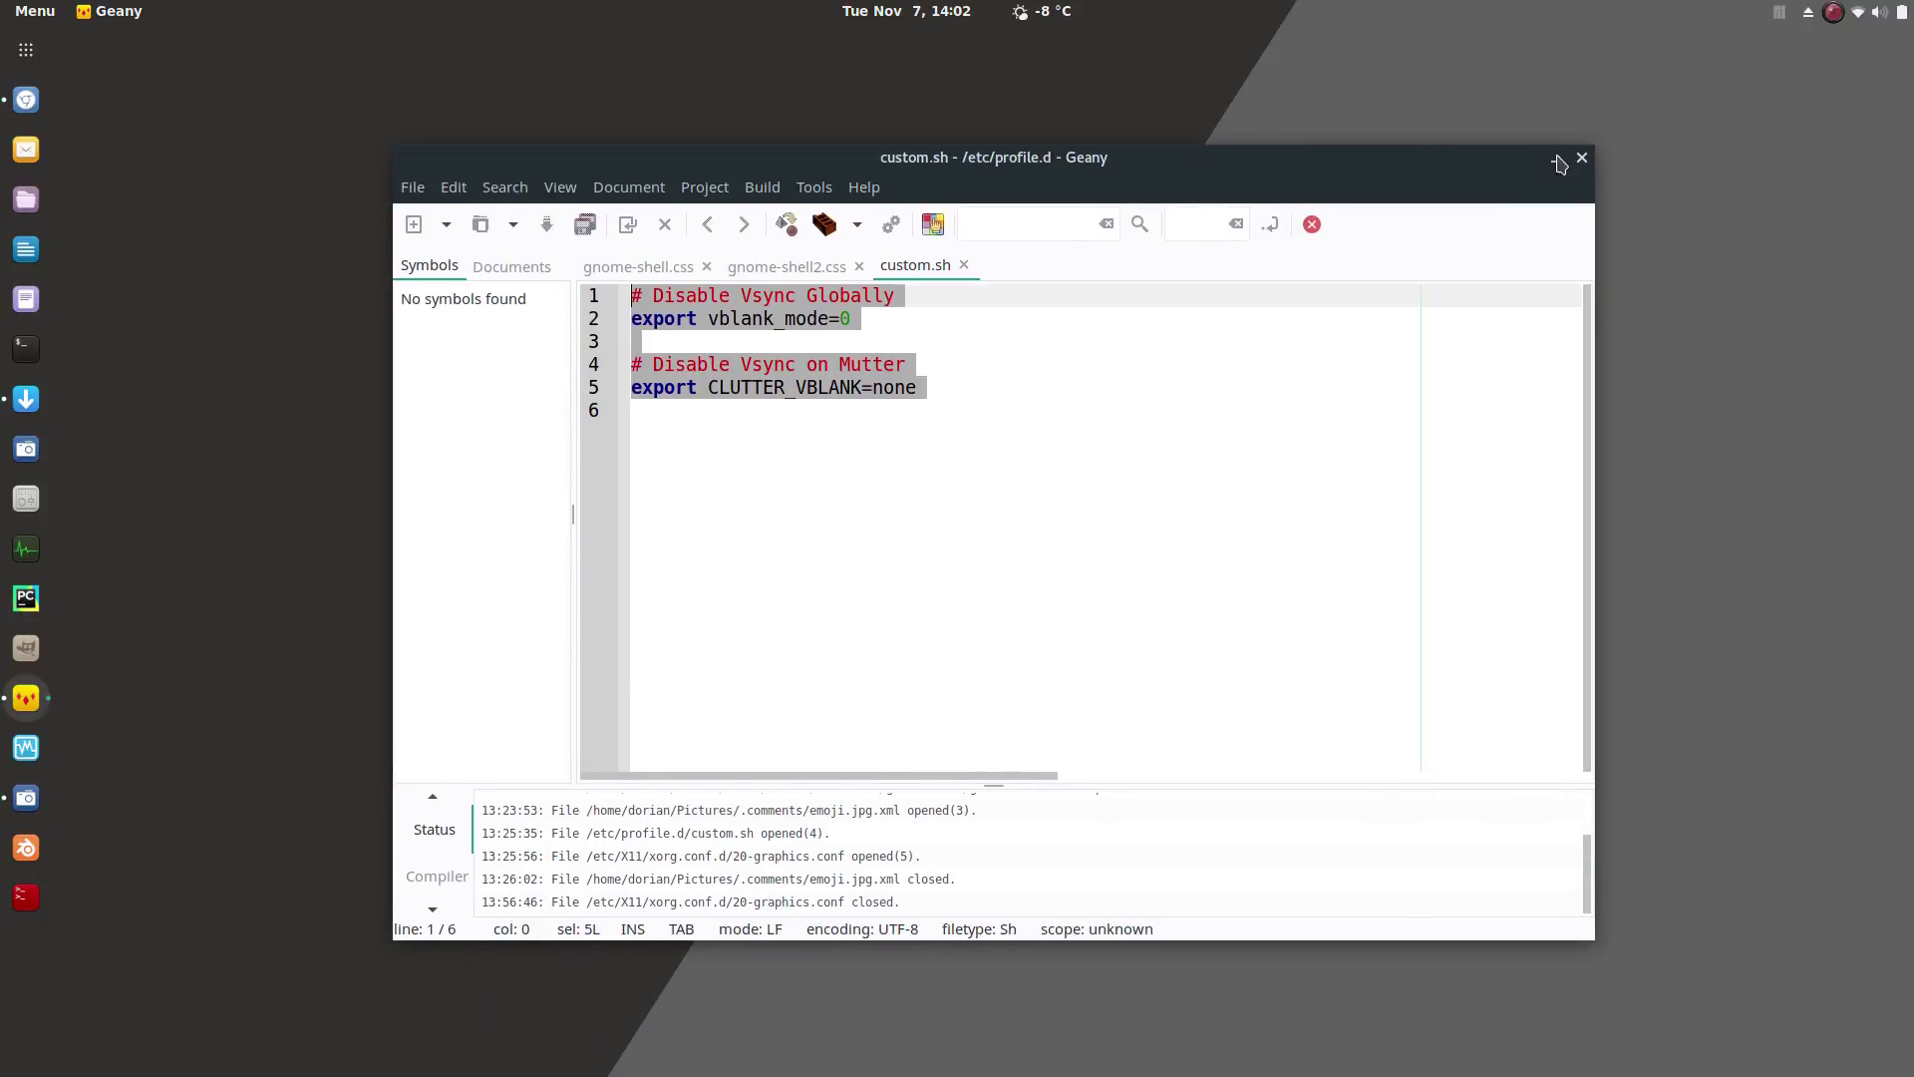
pyautogui.click(1580, 166)
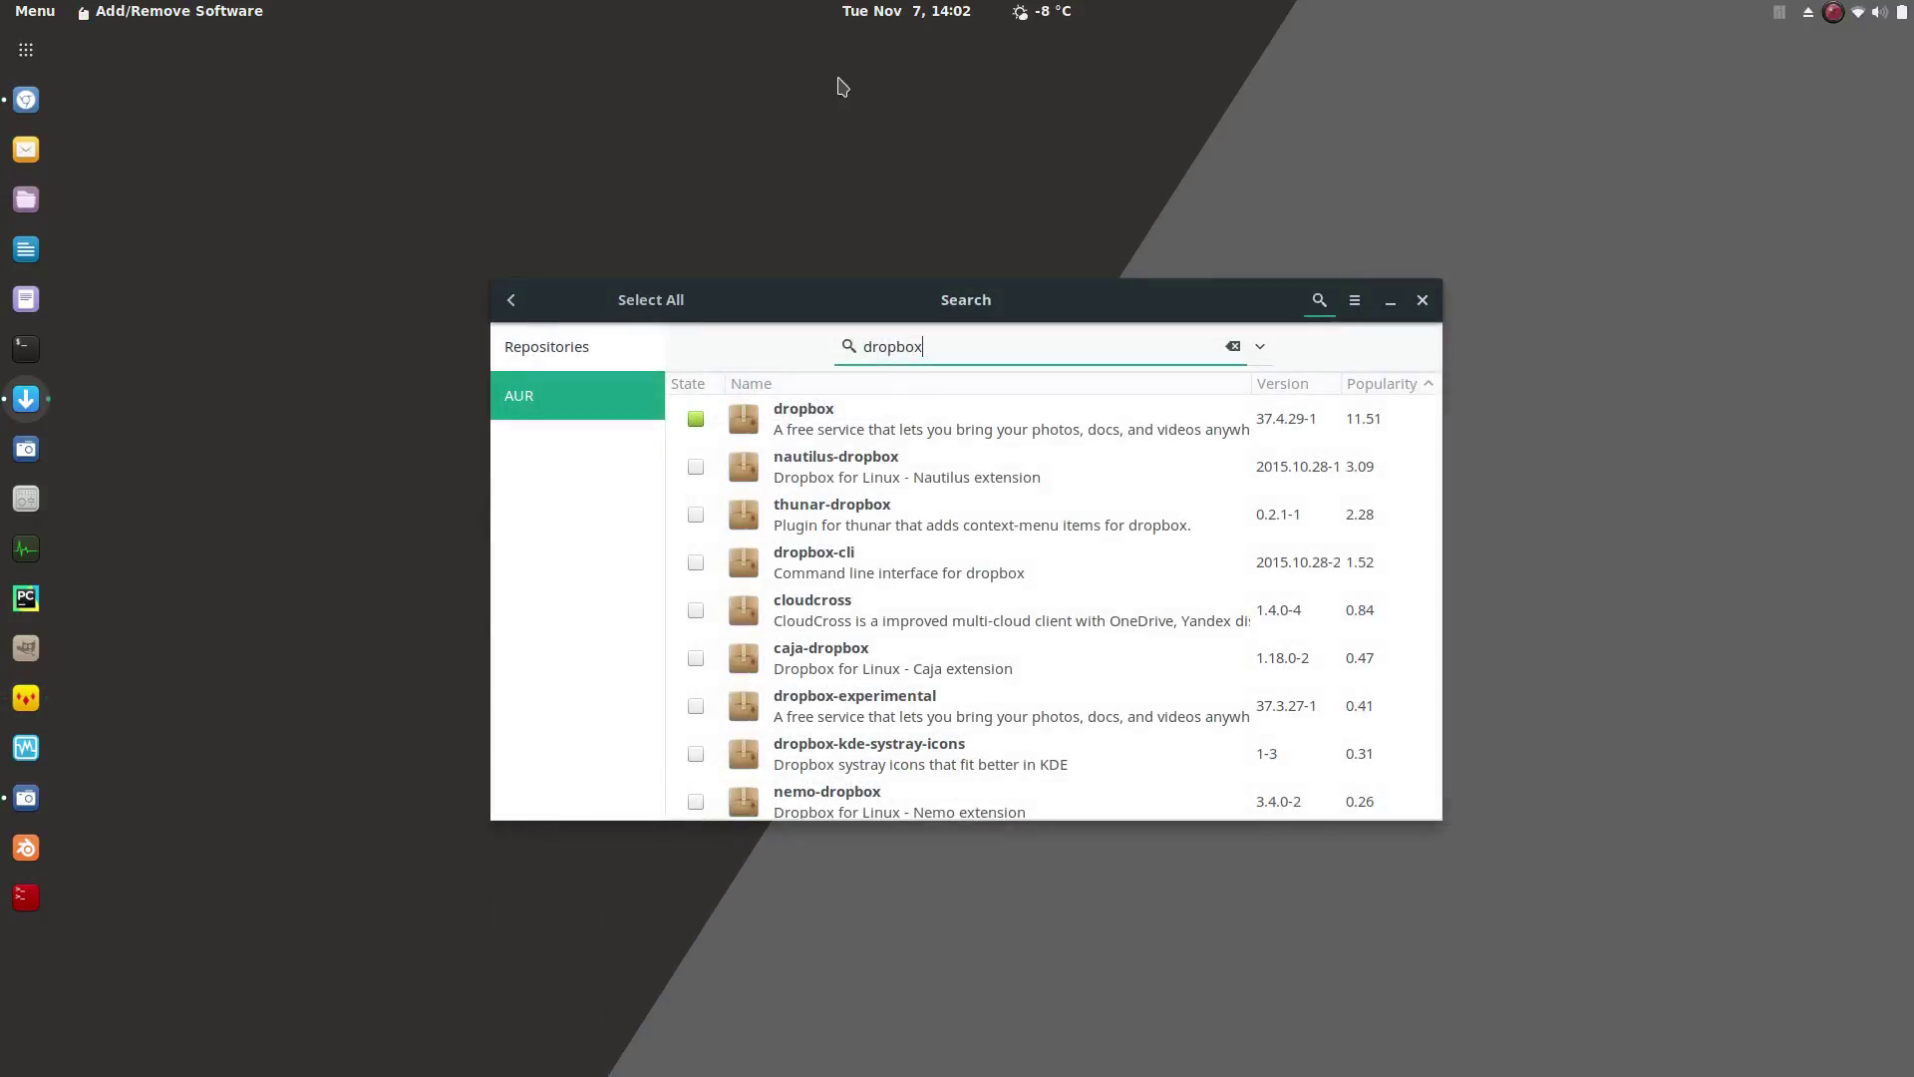
# Open a new Terminator window, maximize it and run the dmesg command
pyautogui.click(9, 901)
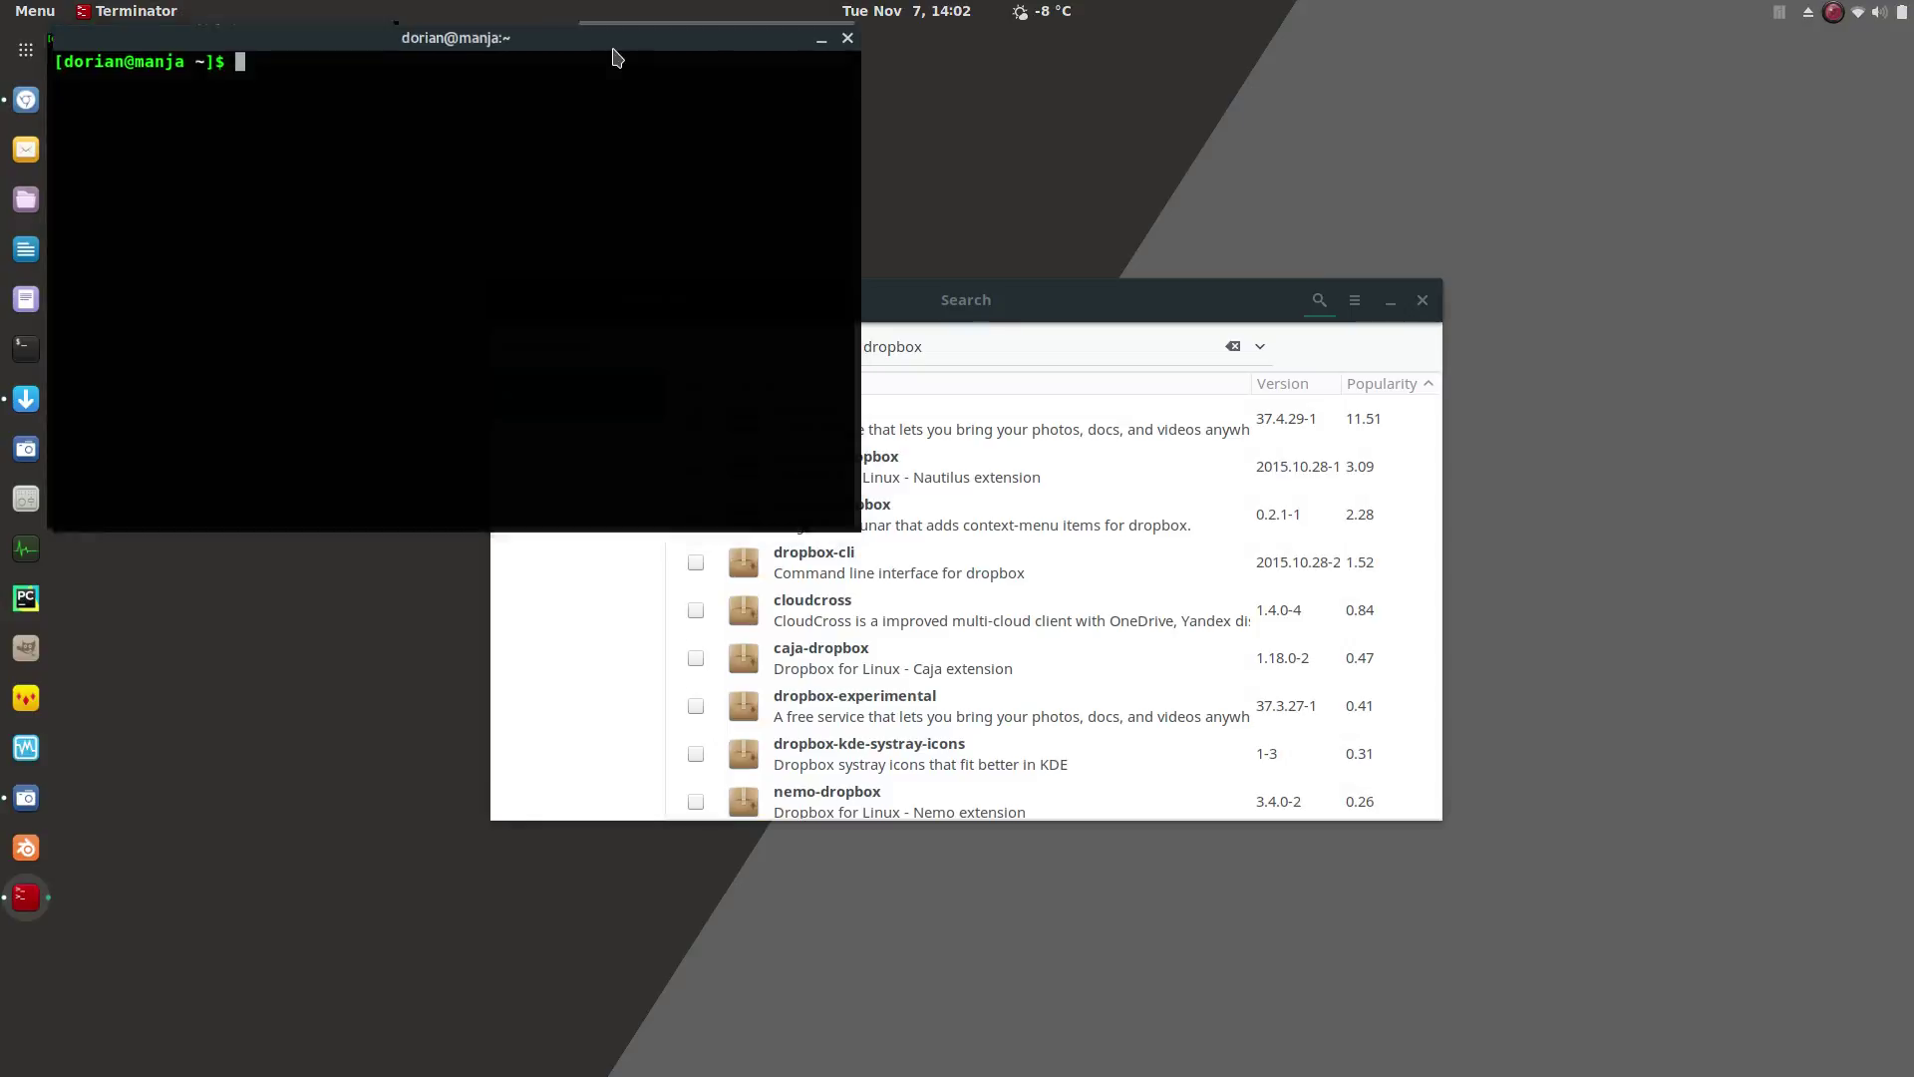
pyautogui.doubleClick(615, 52)
pyautogui.write('dmesg')
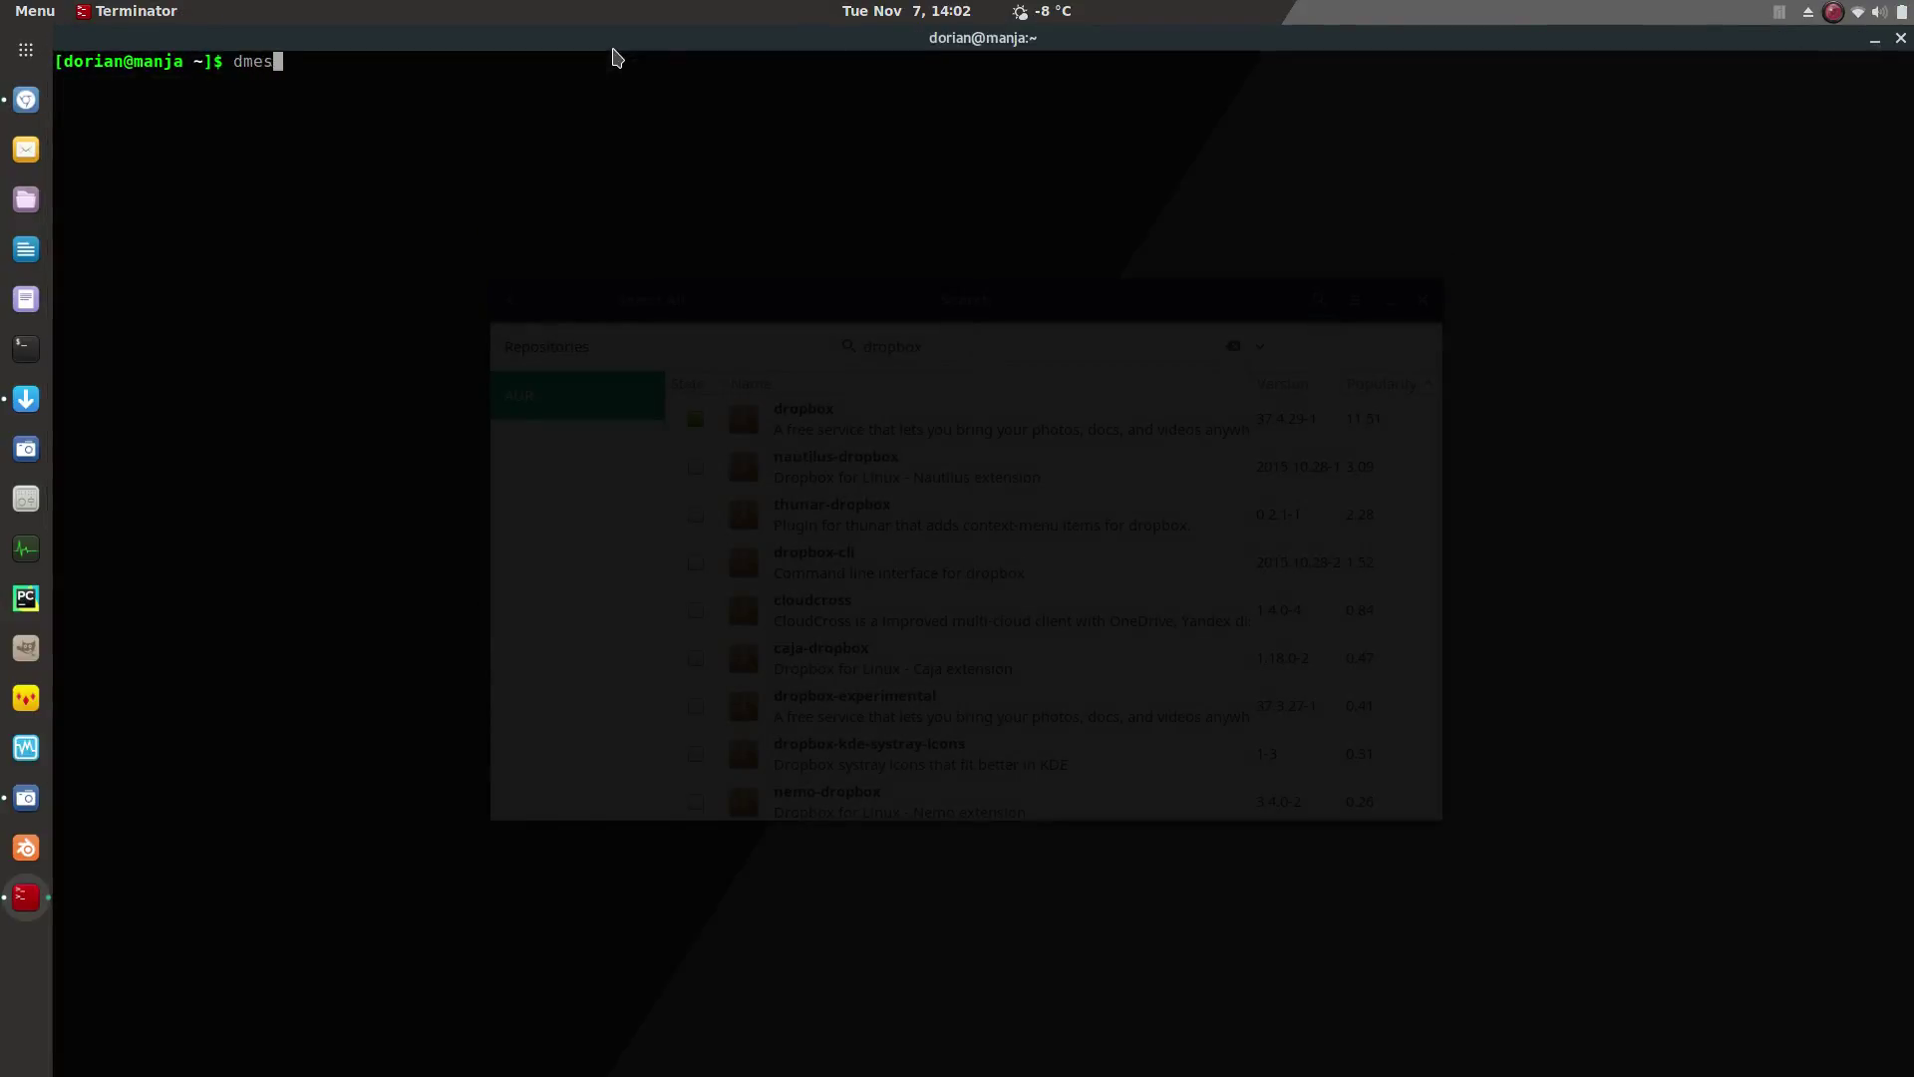
pyautogui.press('Return')
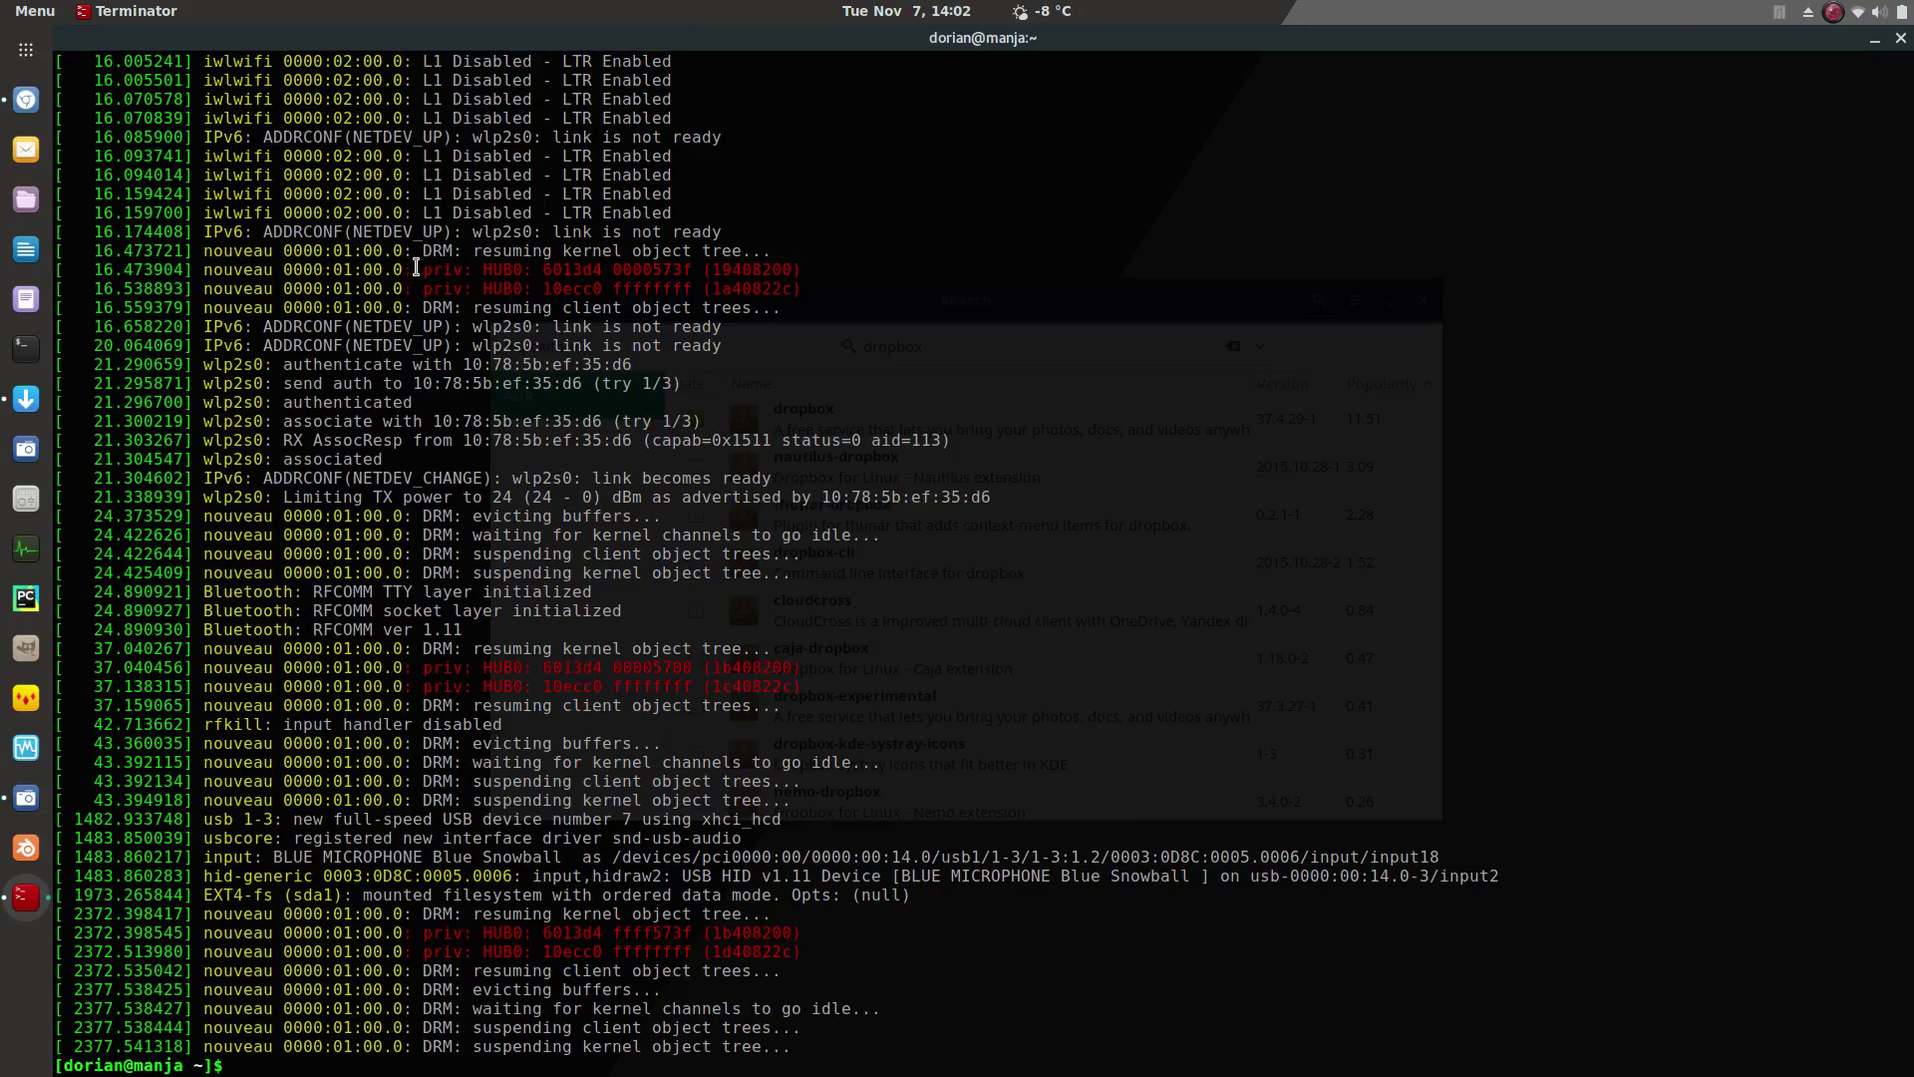
# Look through the dmesg output for the ACPI error lines, and restore the terminal to its smaller window size
pyautogui.scroll(20, 1146, 528)
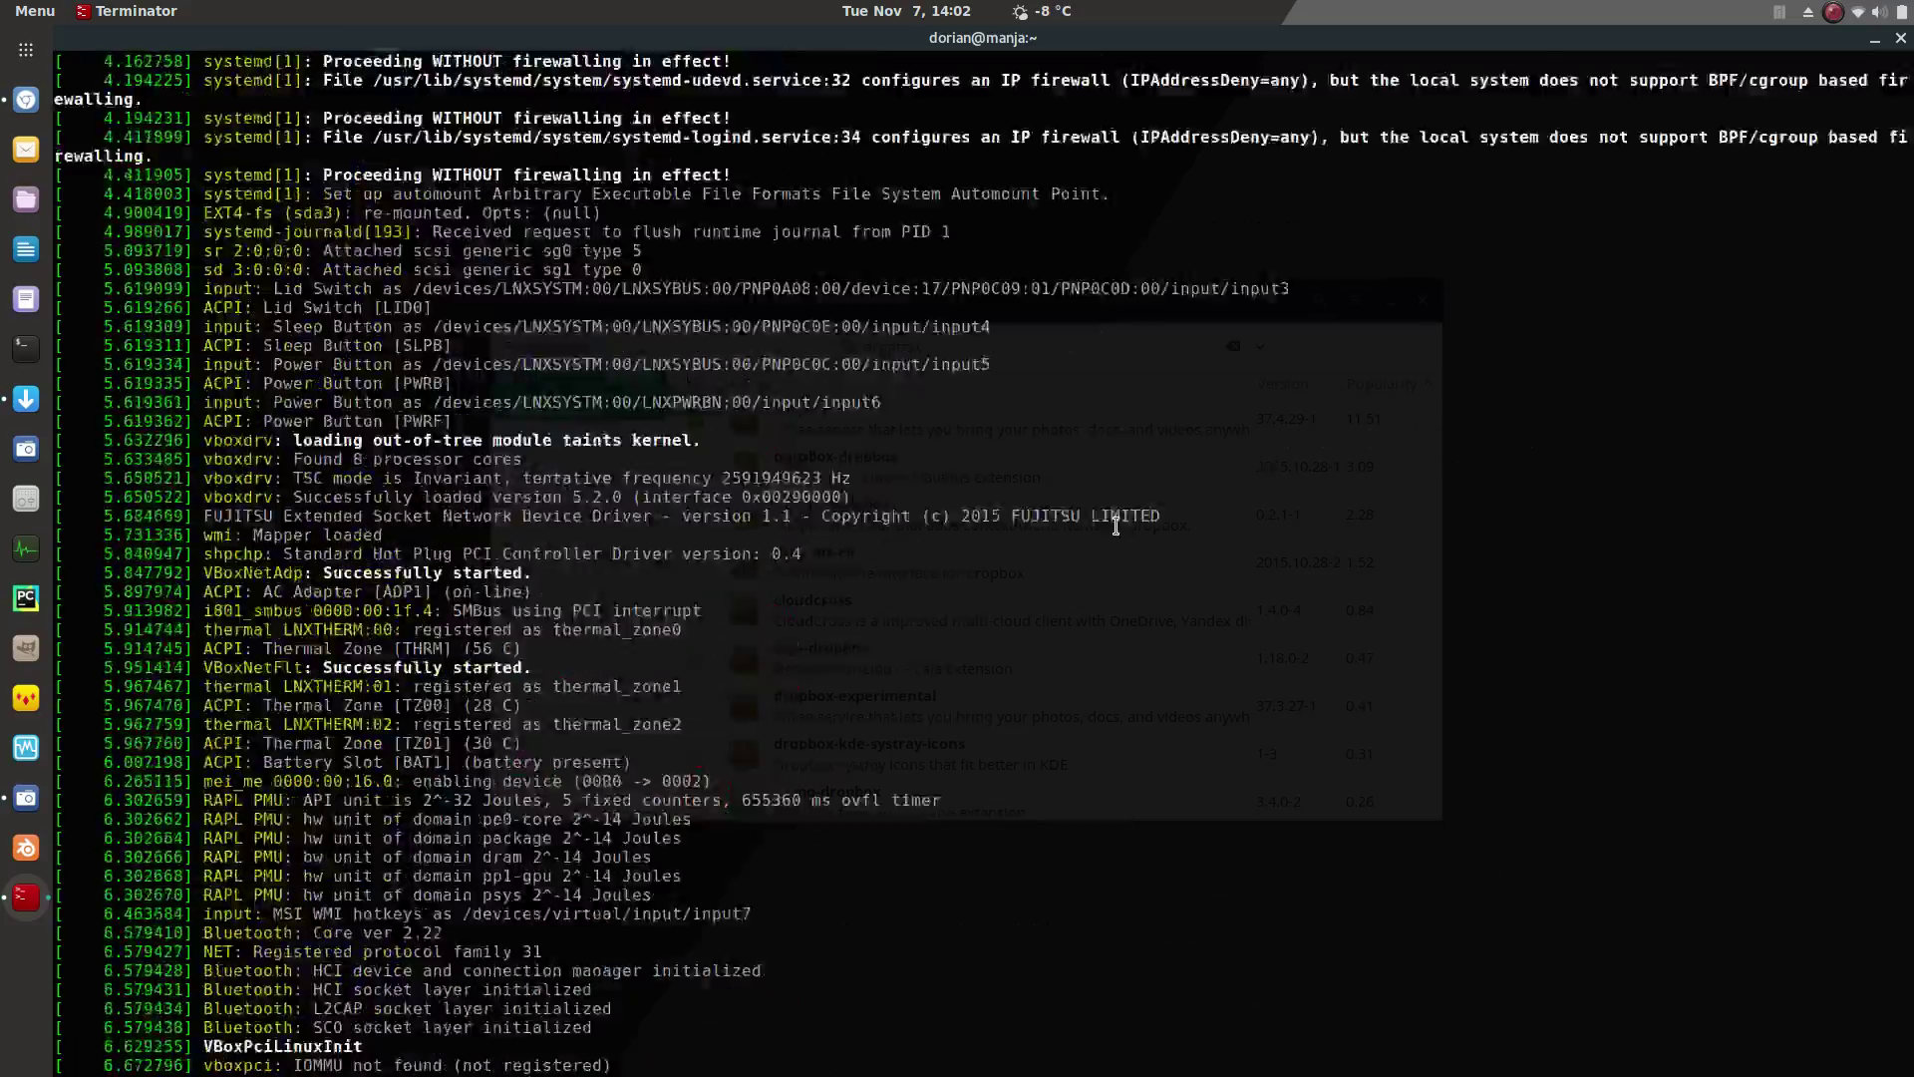
pyautogui.scroll(20, 1108, 534)
pyautogui.scroll(-10, 1090, 469)
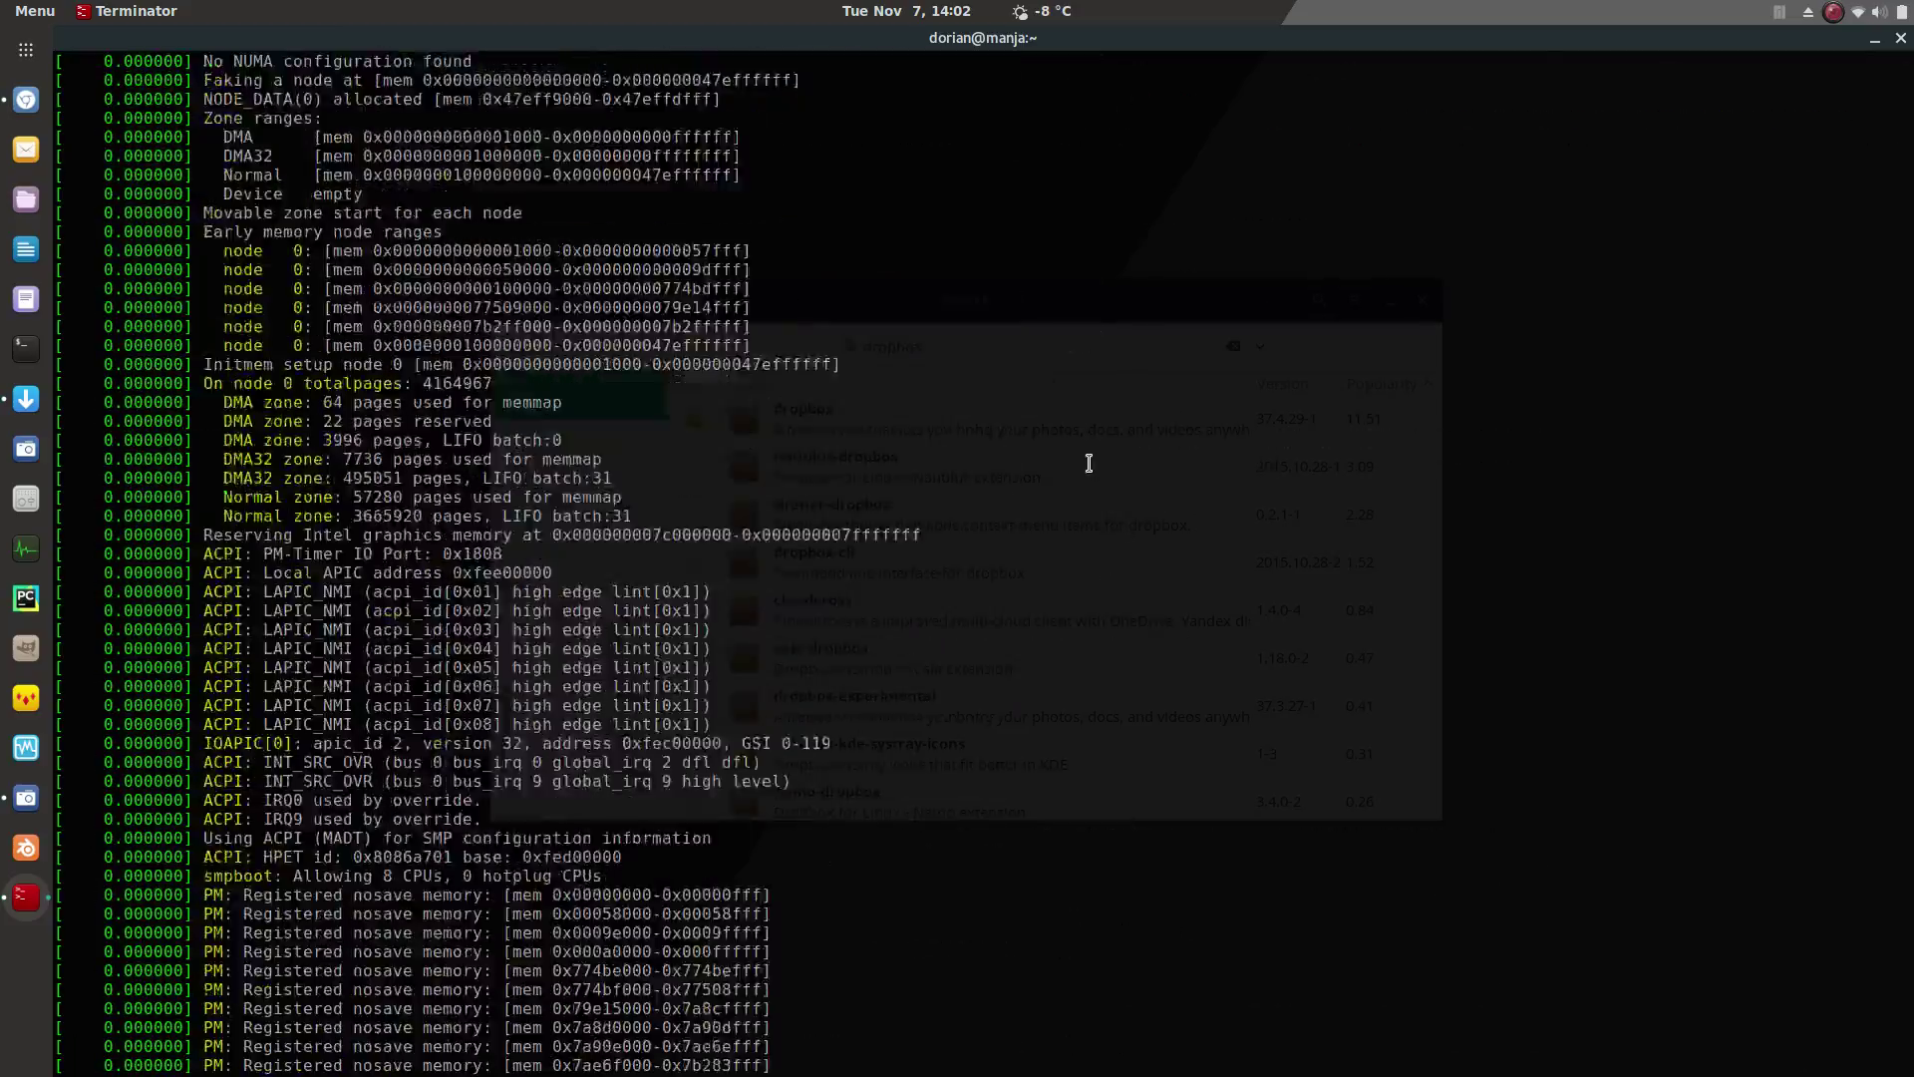
pyautogui.scroll(-15, 1090, 478)
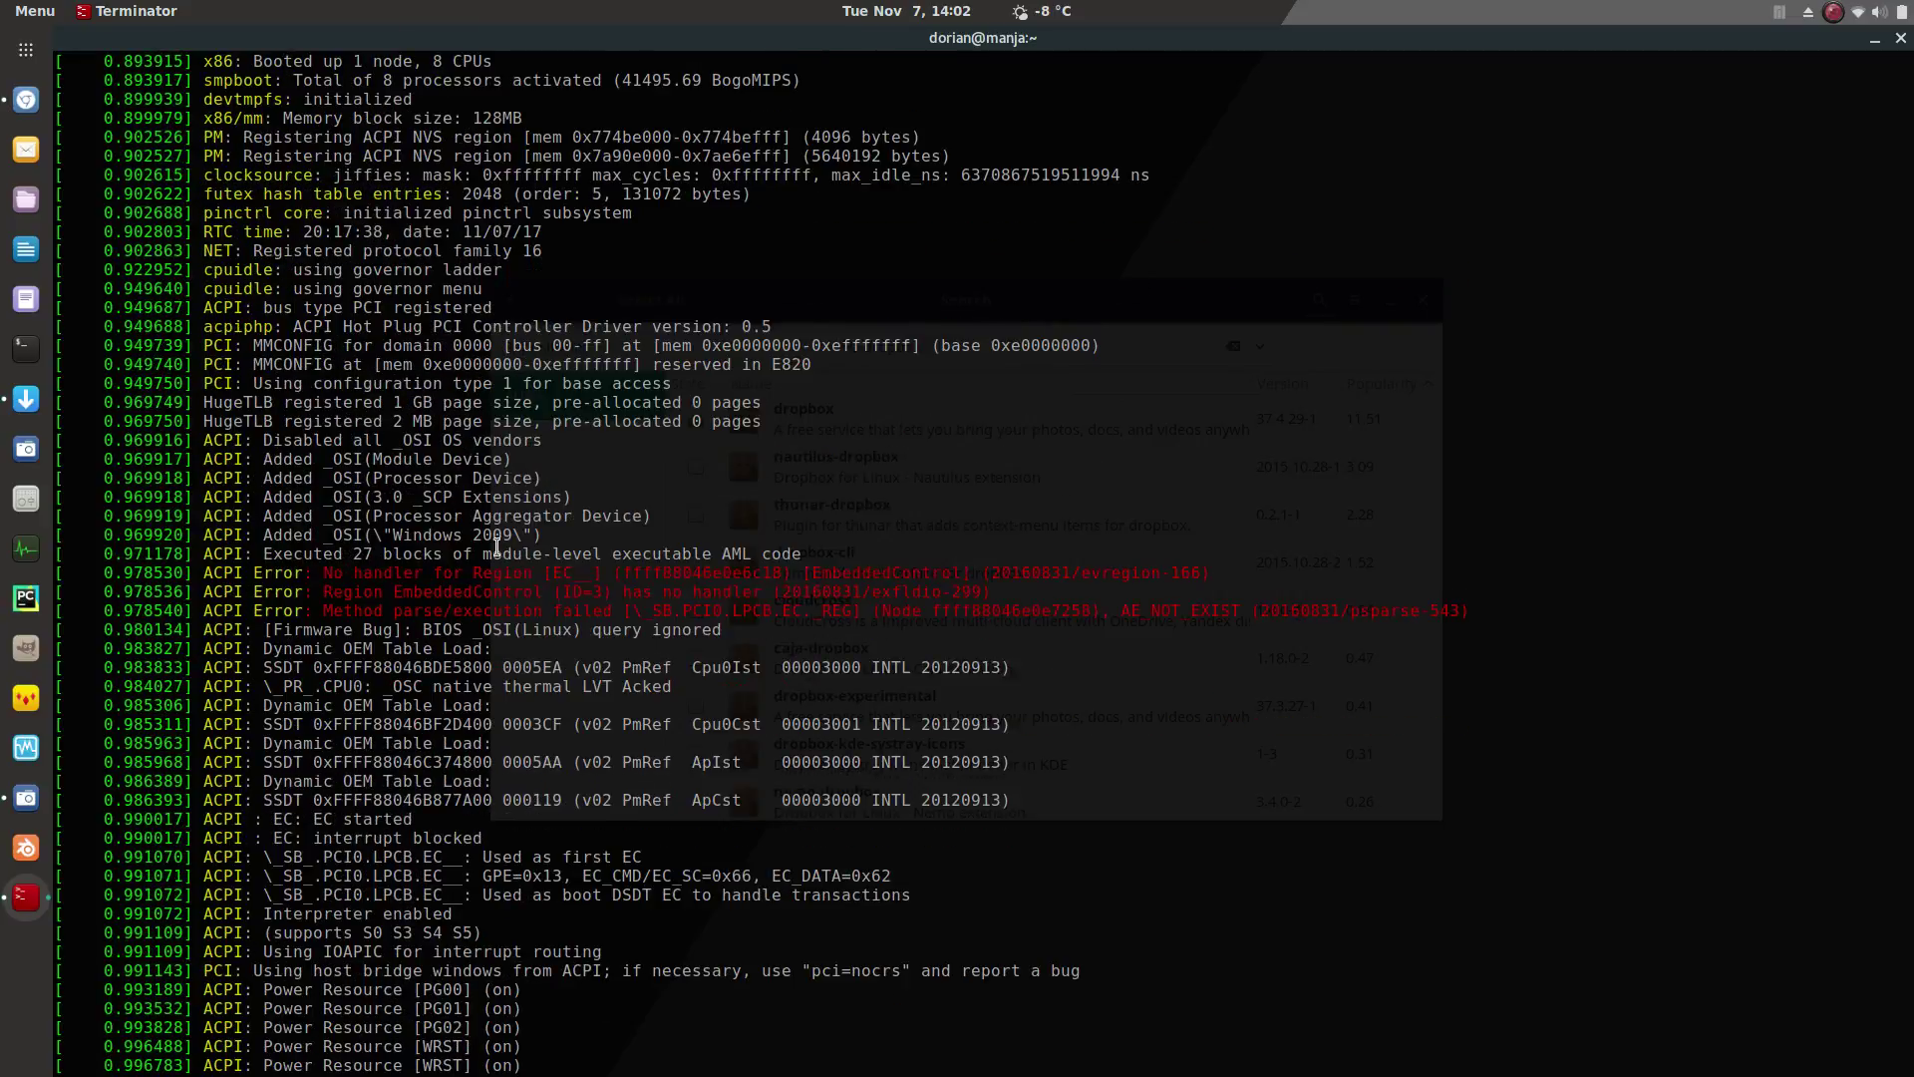
pyautogui.doubleClick(1763, 47)
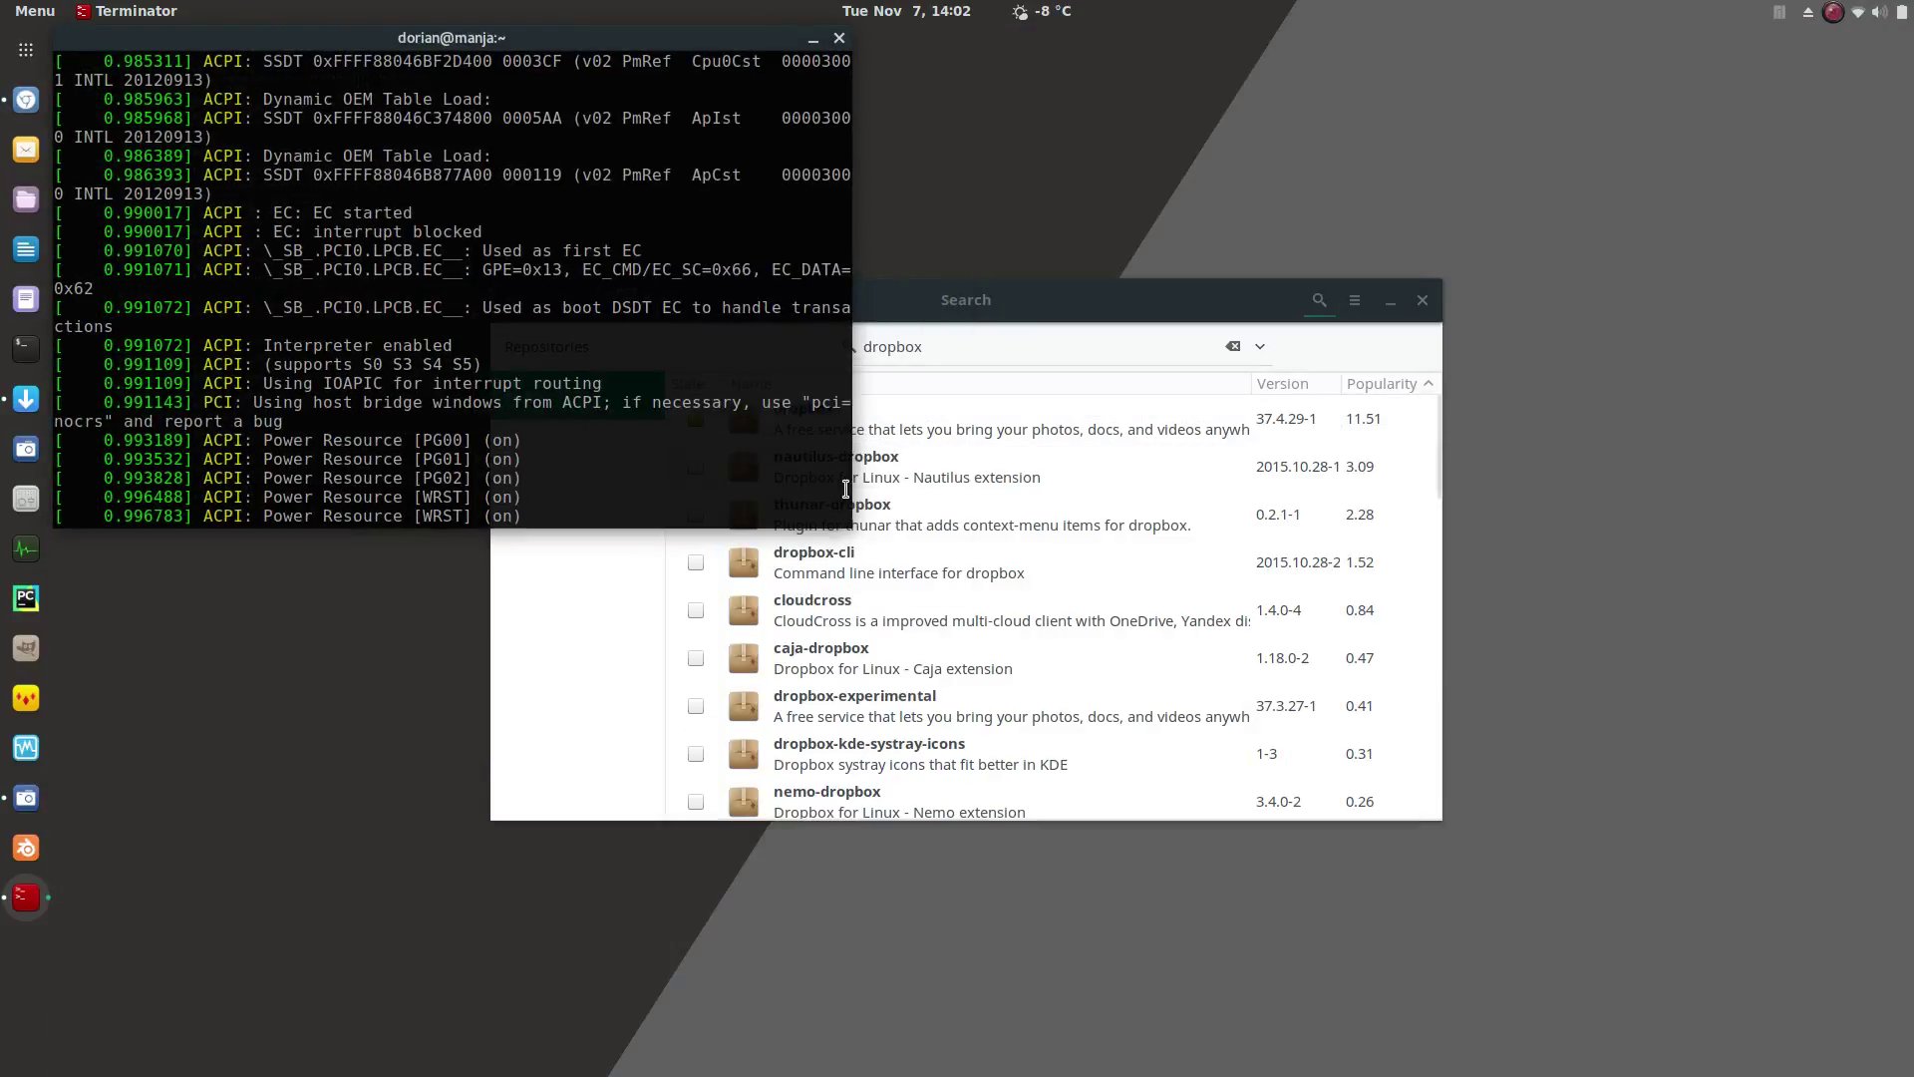
# Enlarge the terminal window and open /etc/default/grub in nano with sudo, authenticating with the account password
pyautogui.moveTo(851, 514); pyautogui.dragTo(1590, 688)
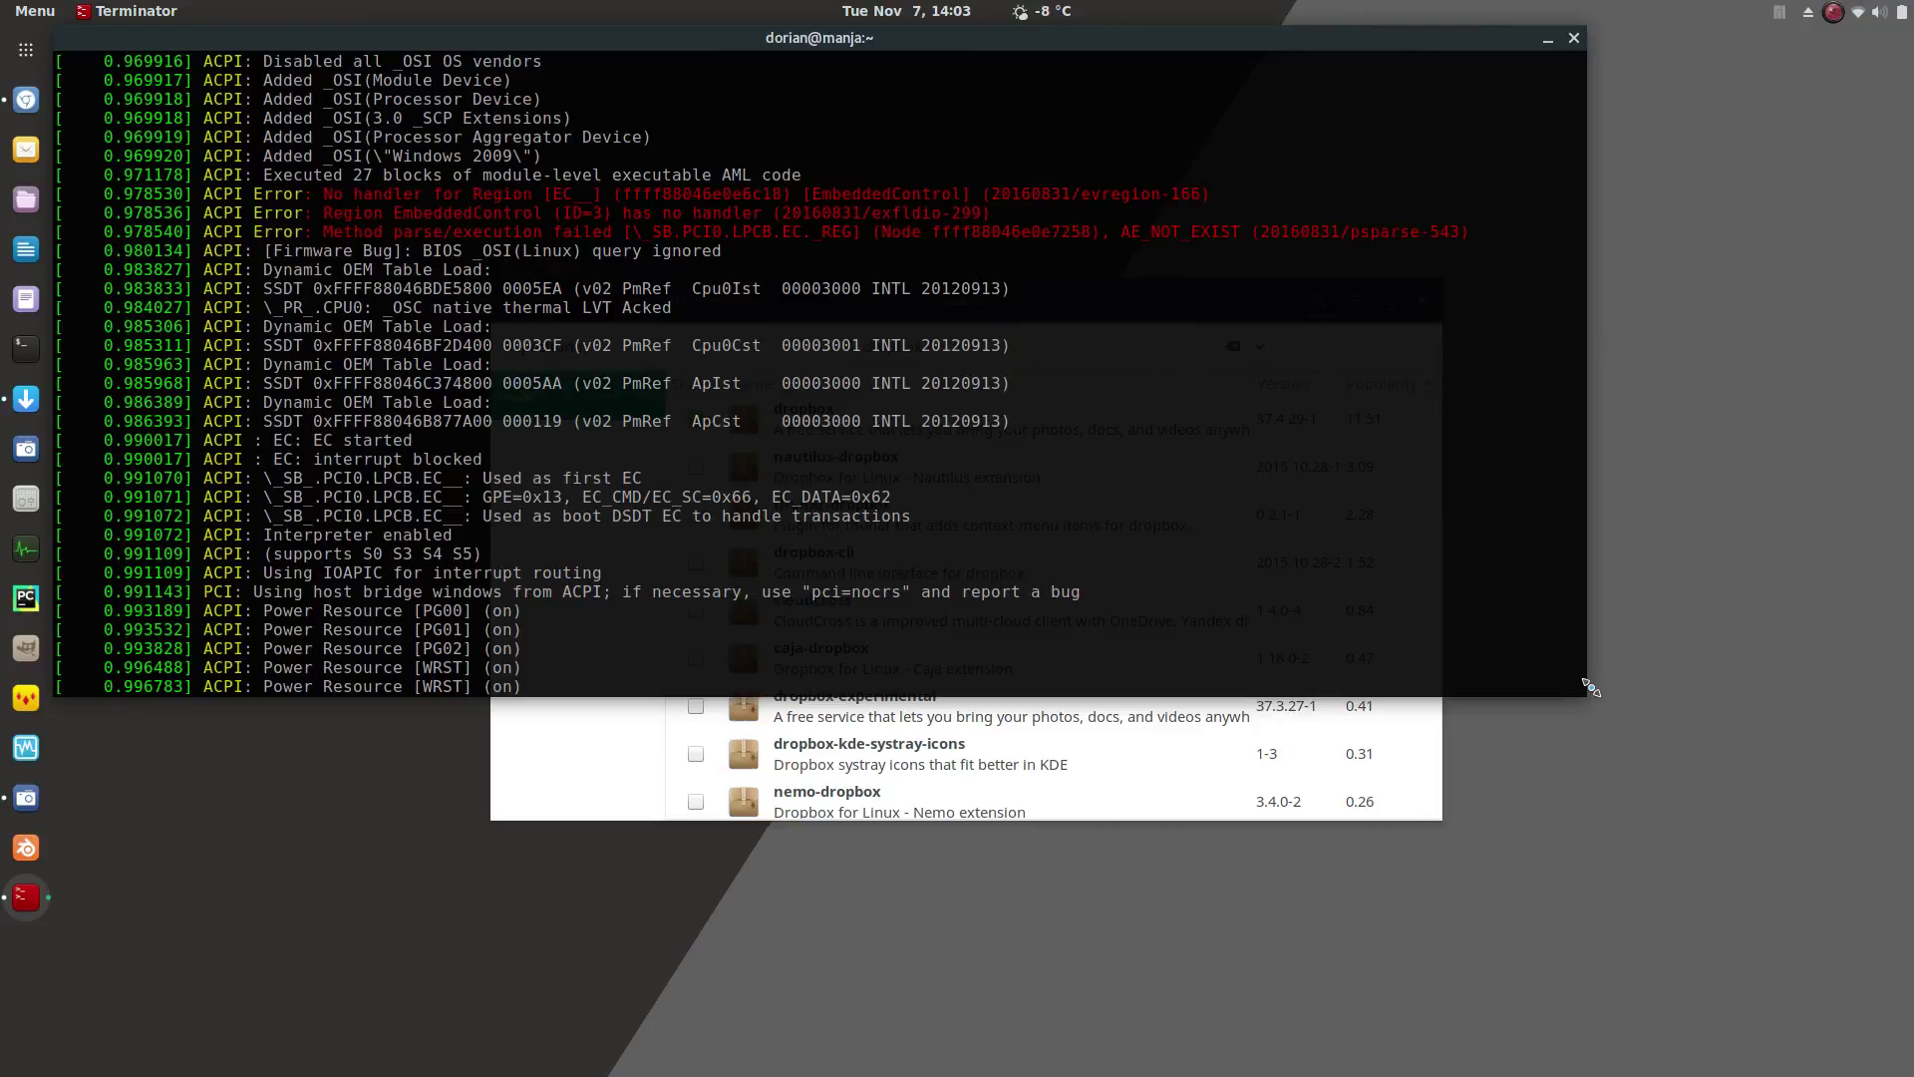
pyautogui.write('sudo')
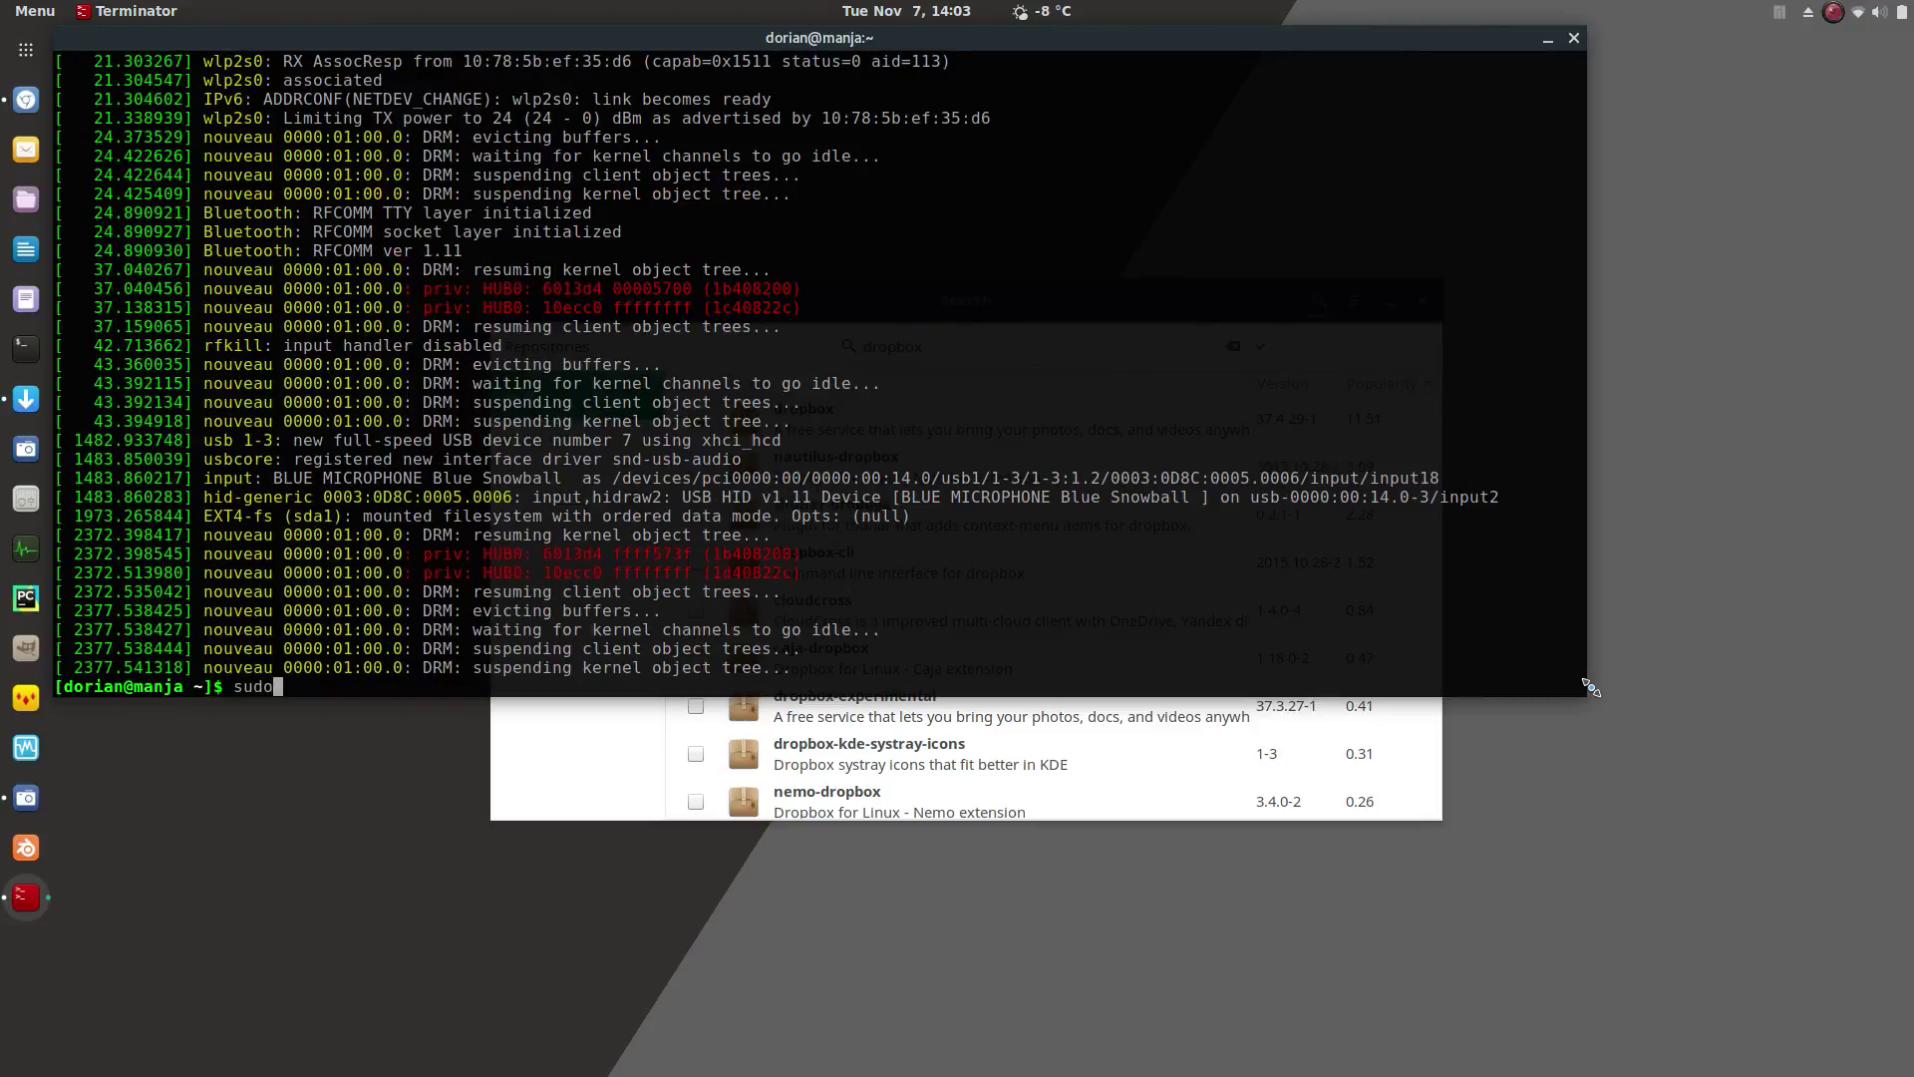
pyautogui.write(' nano /etc/def')
pyautogui.press('Tab')
pyautogui.write('ge')
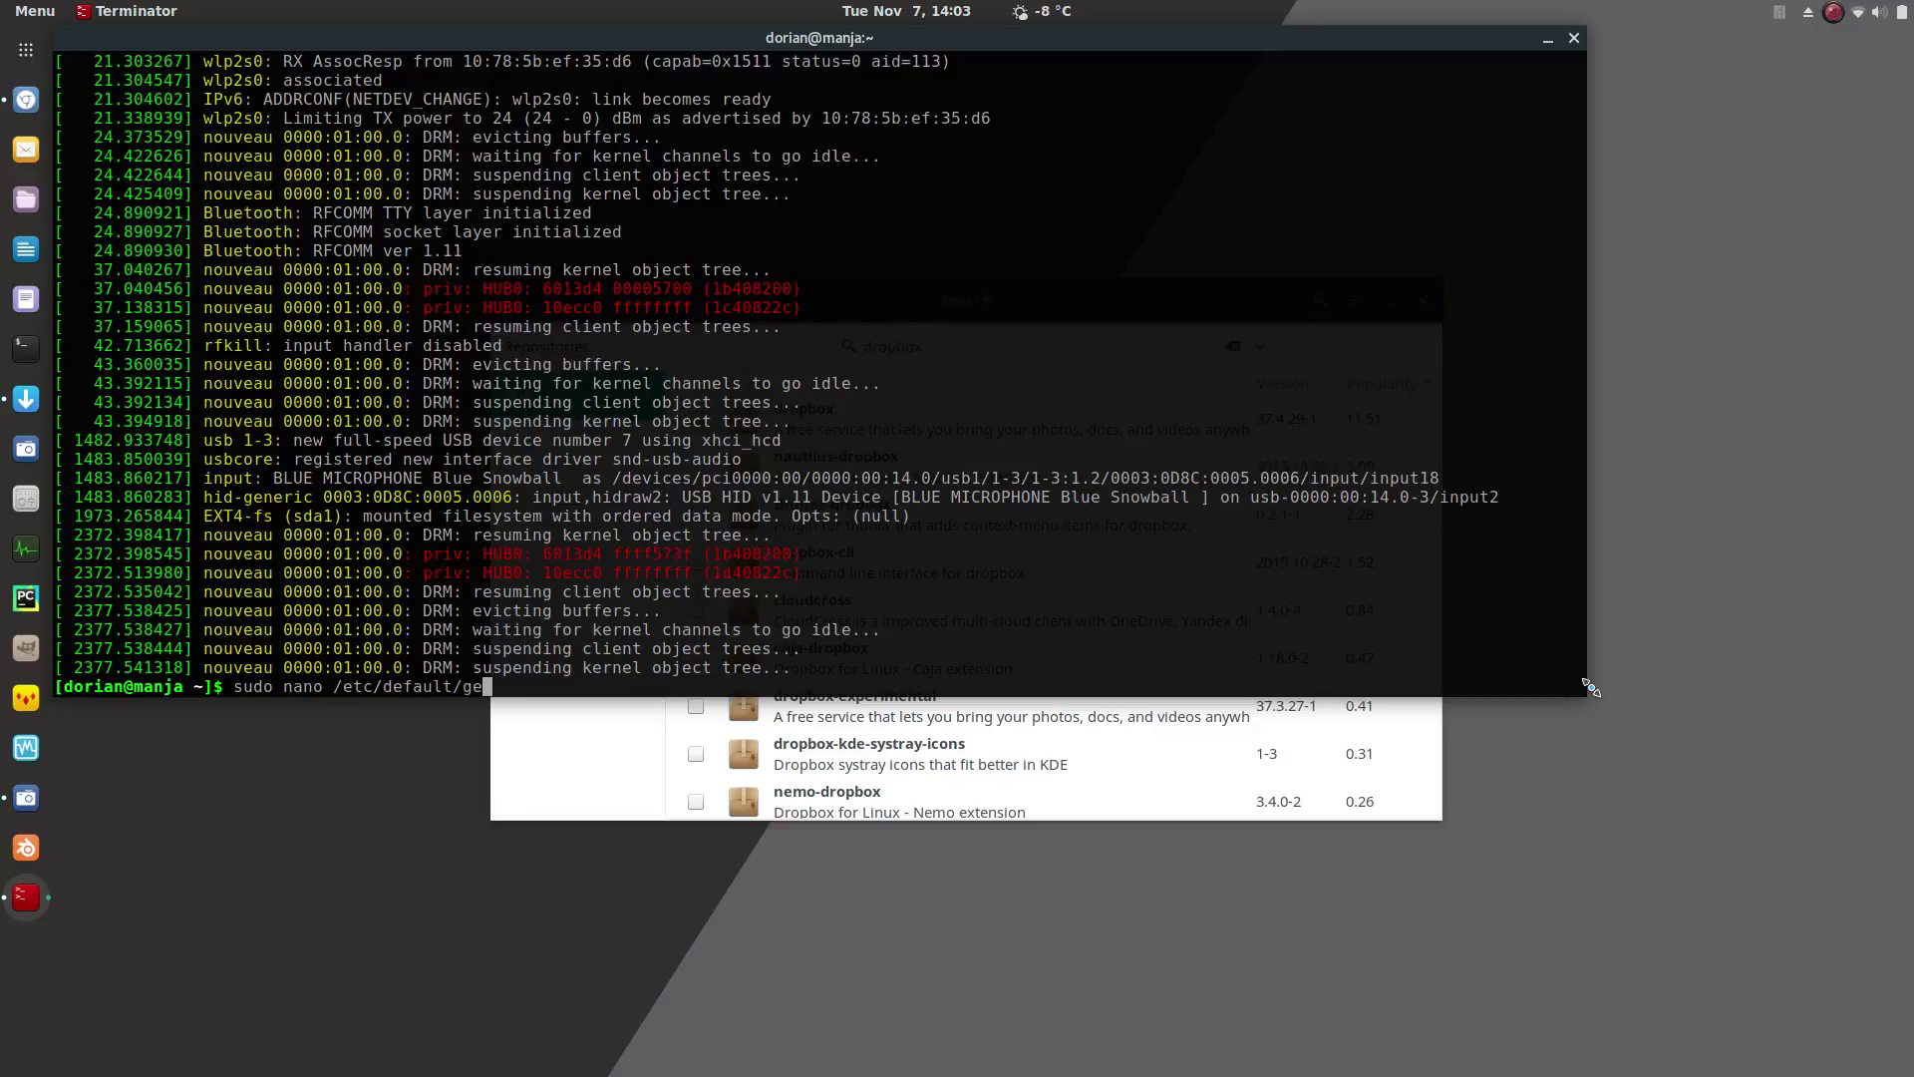
pyautogui.press('BackSpace')
pyautogui.write('r')
pyautogui.press('Tab')
pyautogui.press('Return')
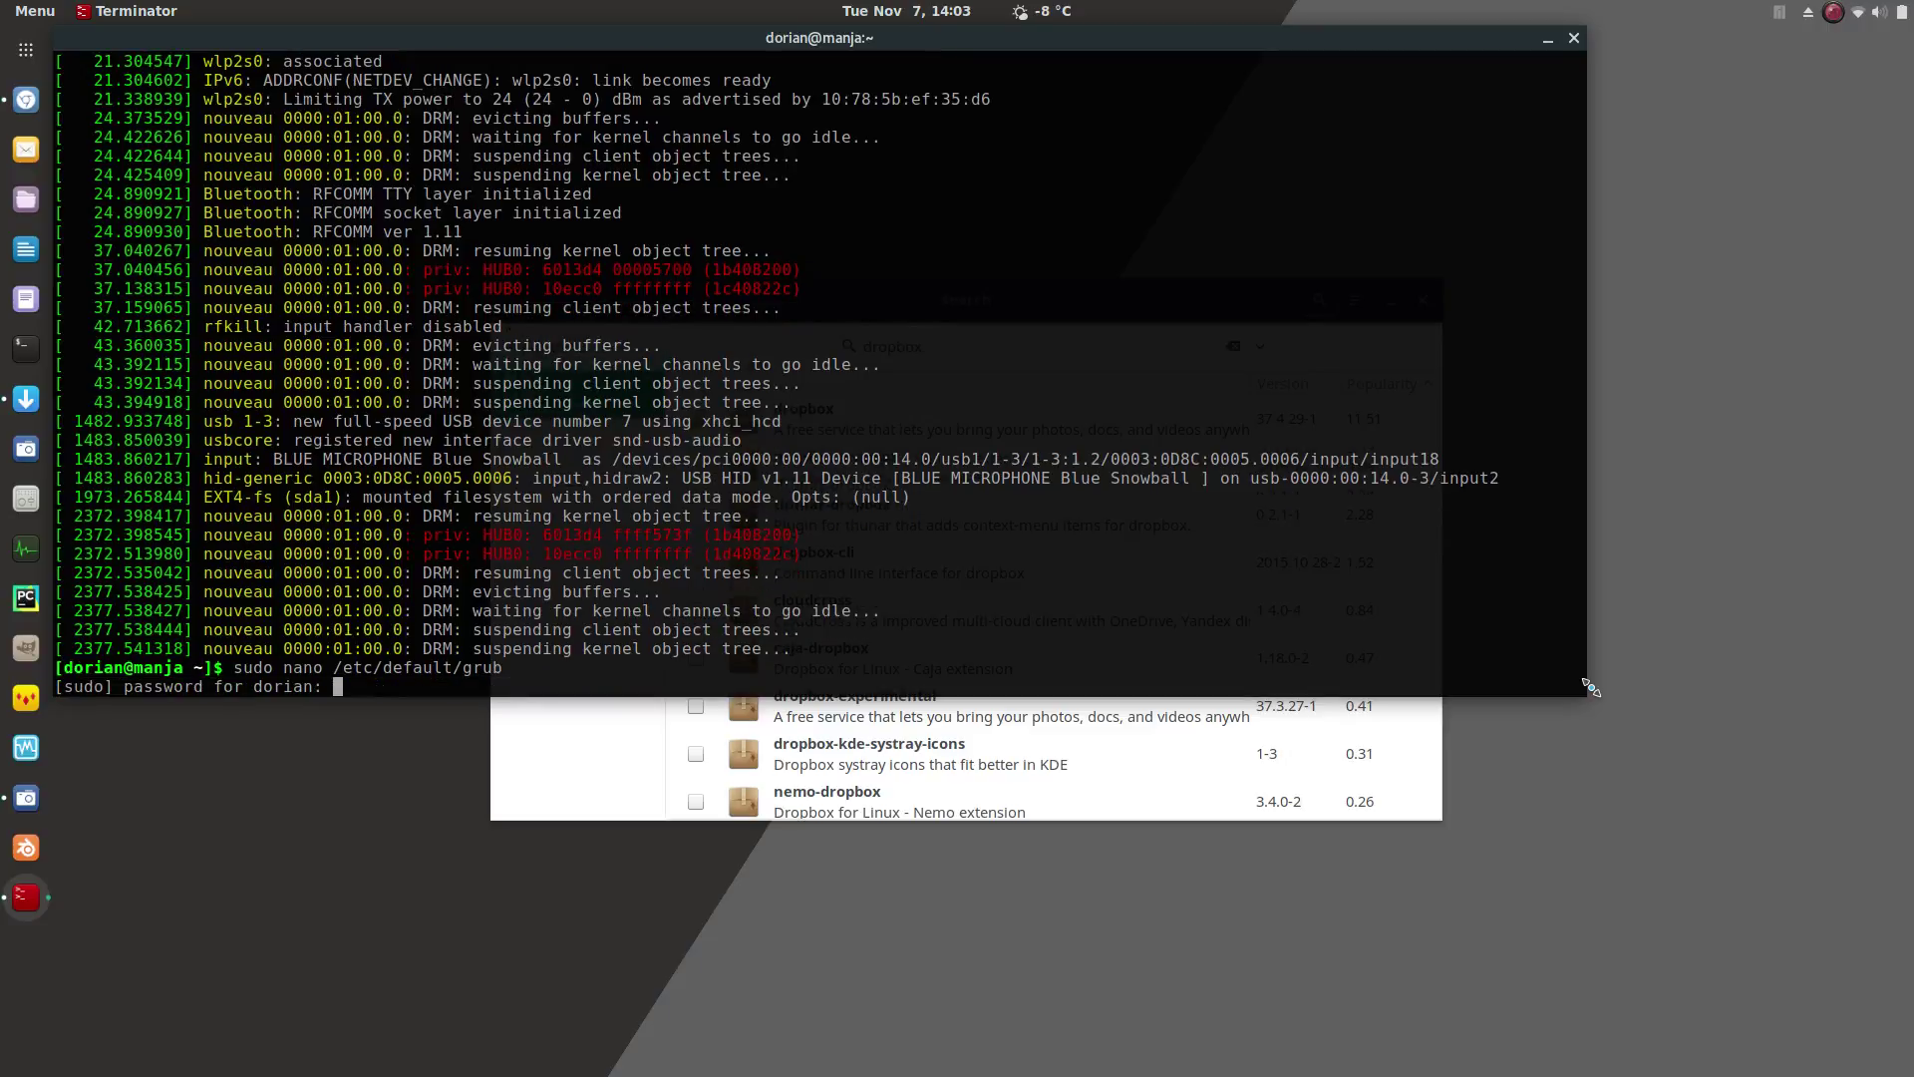
pyautogui.press('Return')
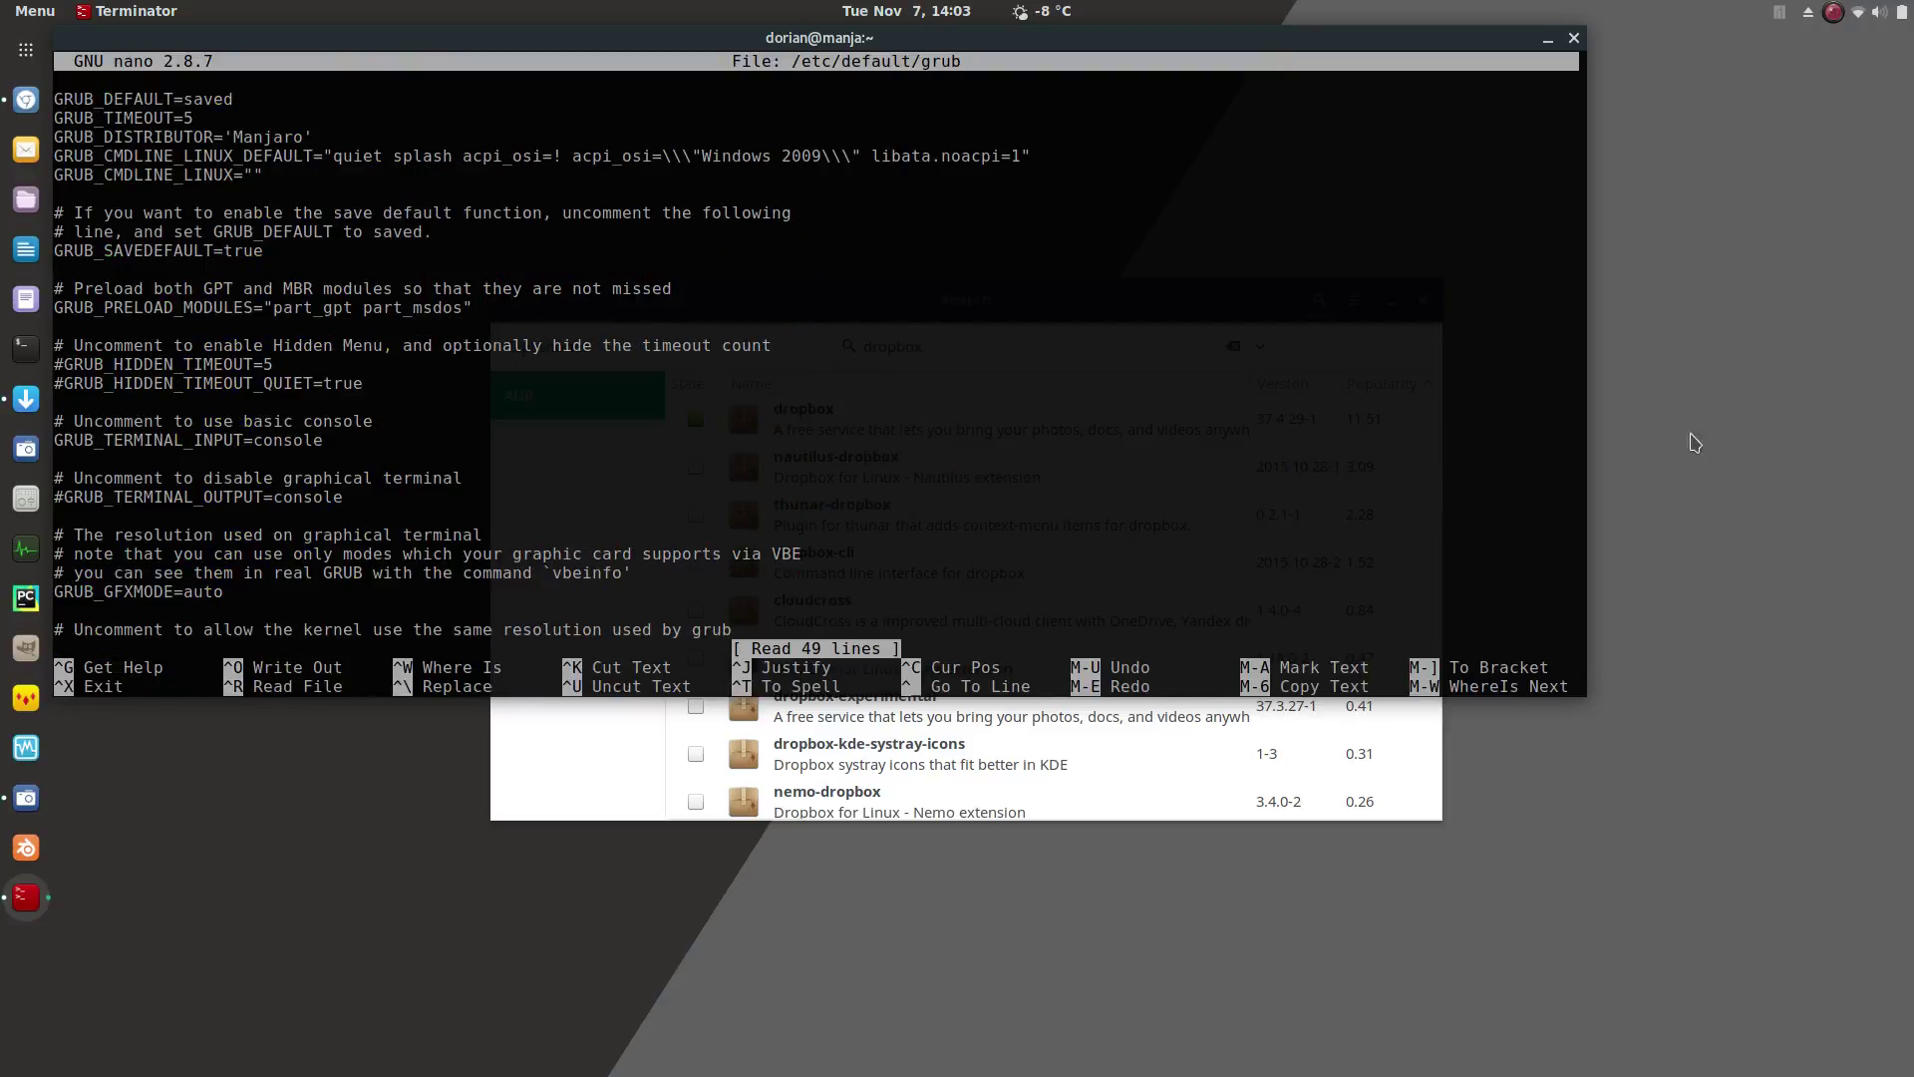
# Close the package search window and enlarge the terminal text showing the grub file
pyautogui.click(1326, 813)
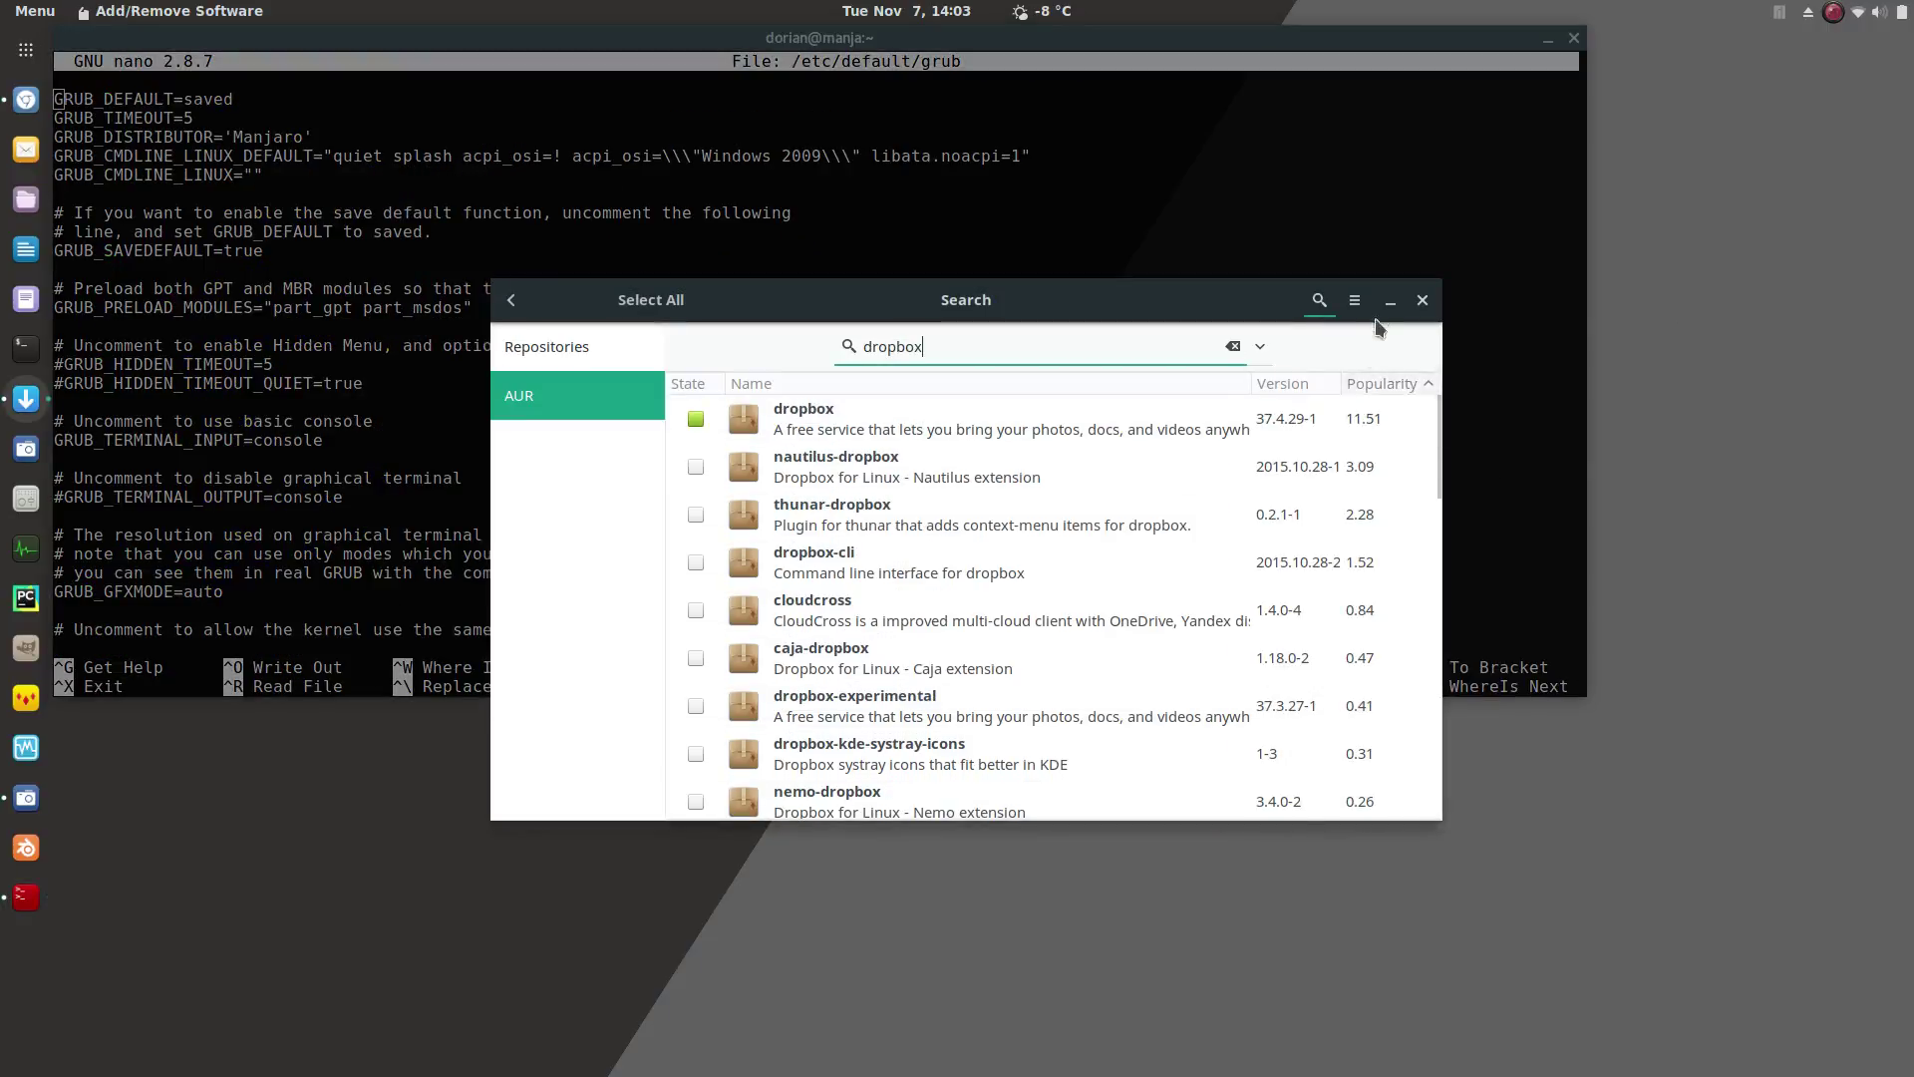
pyautogui.hotkey('alt', 'Tab')
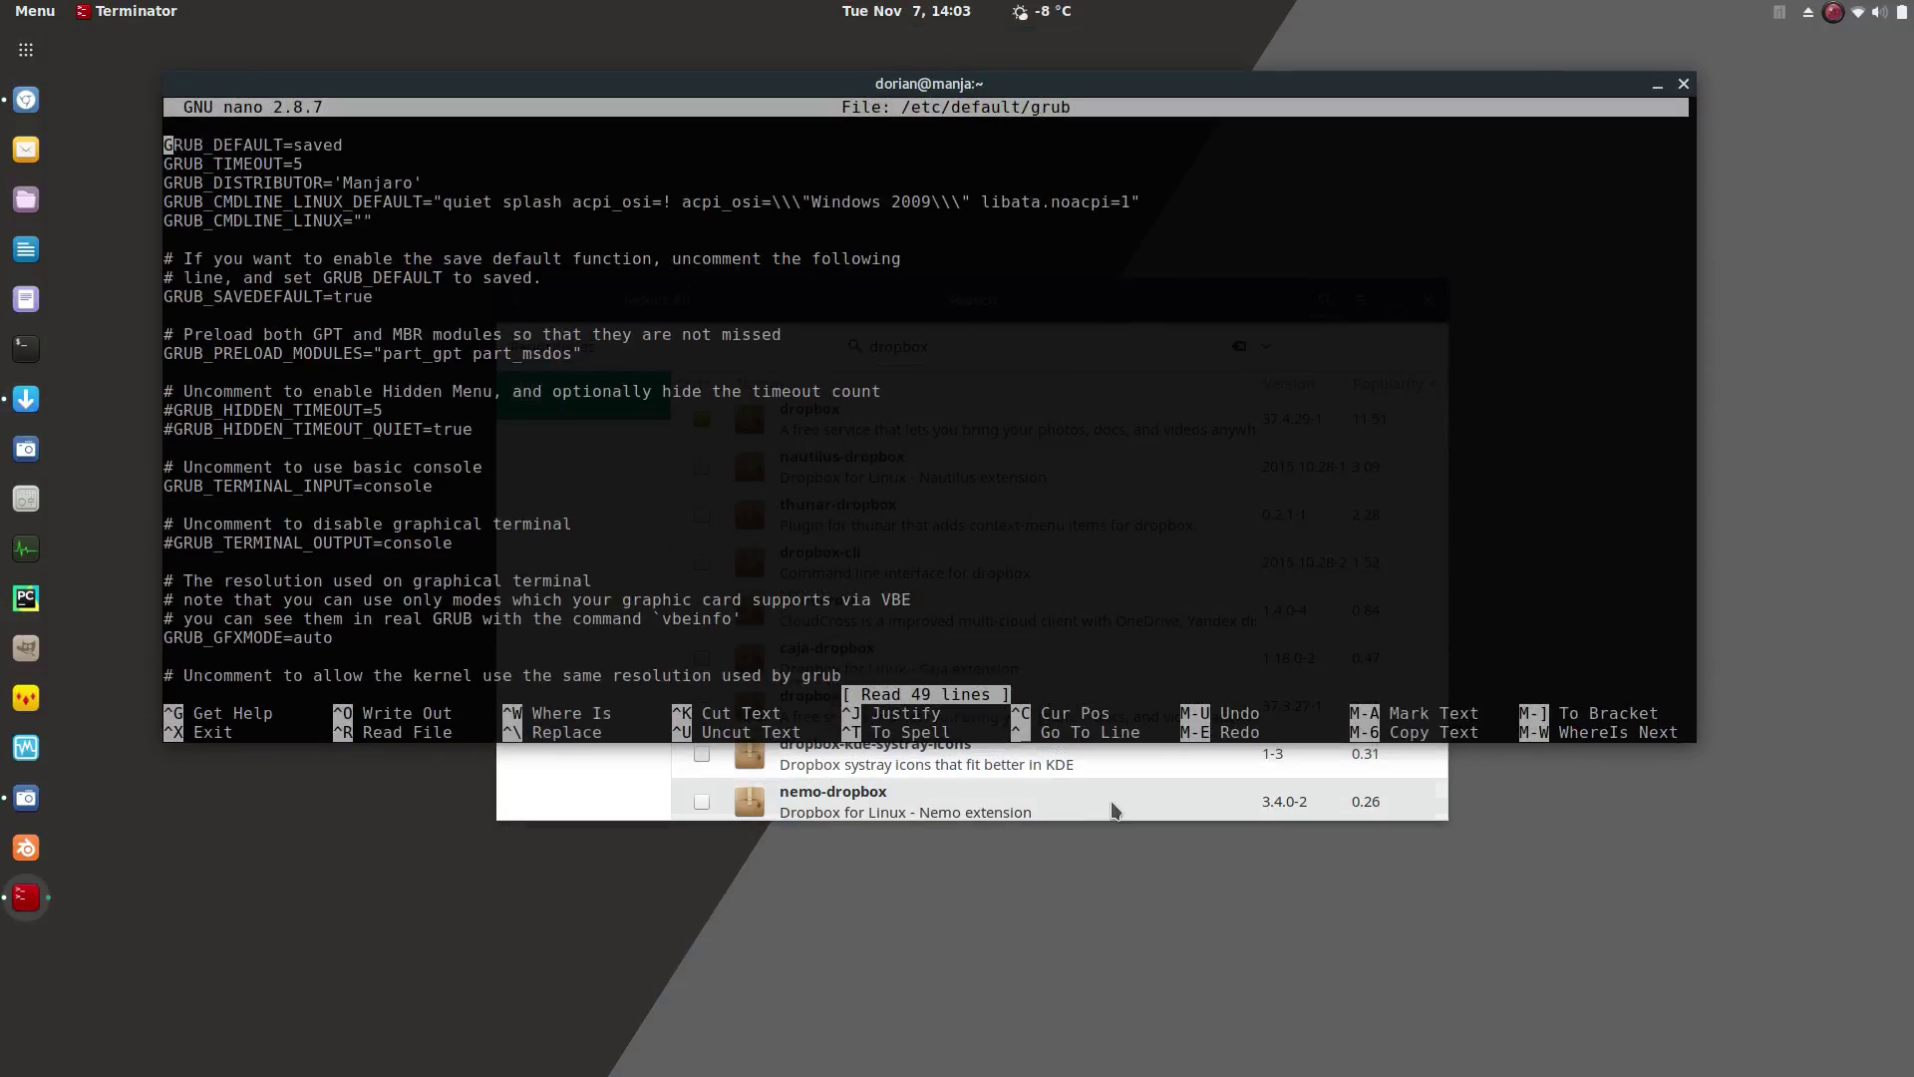
pyautogui.click(1115, 810)
pyautogui.click(1428, 299)
pyautogui.hotkey('ctrl', '+')
pyautogui.hotkey('ctrl', '+')
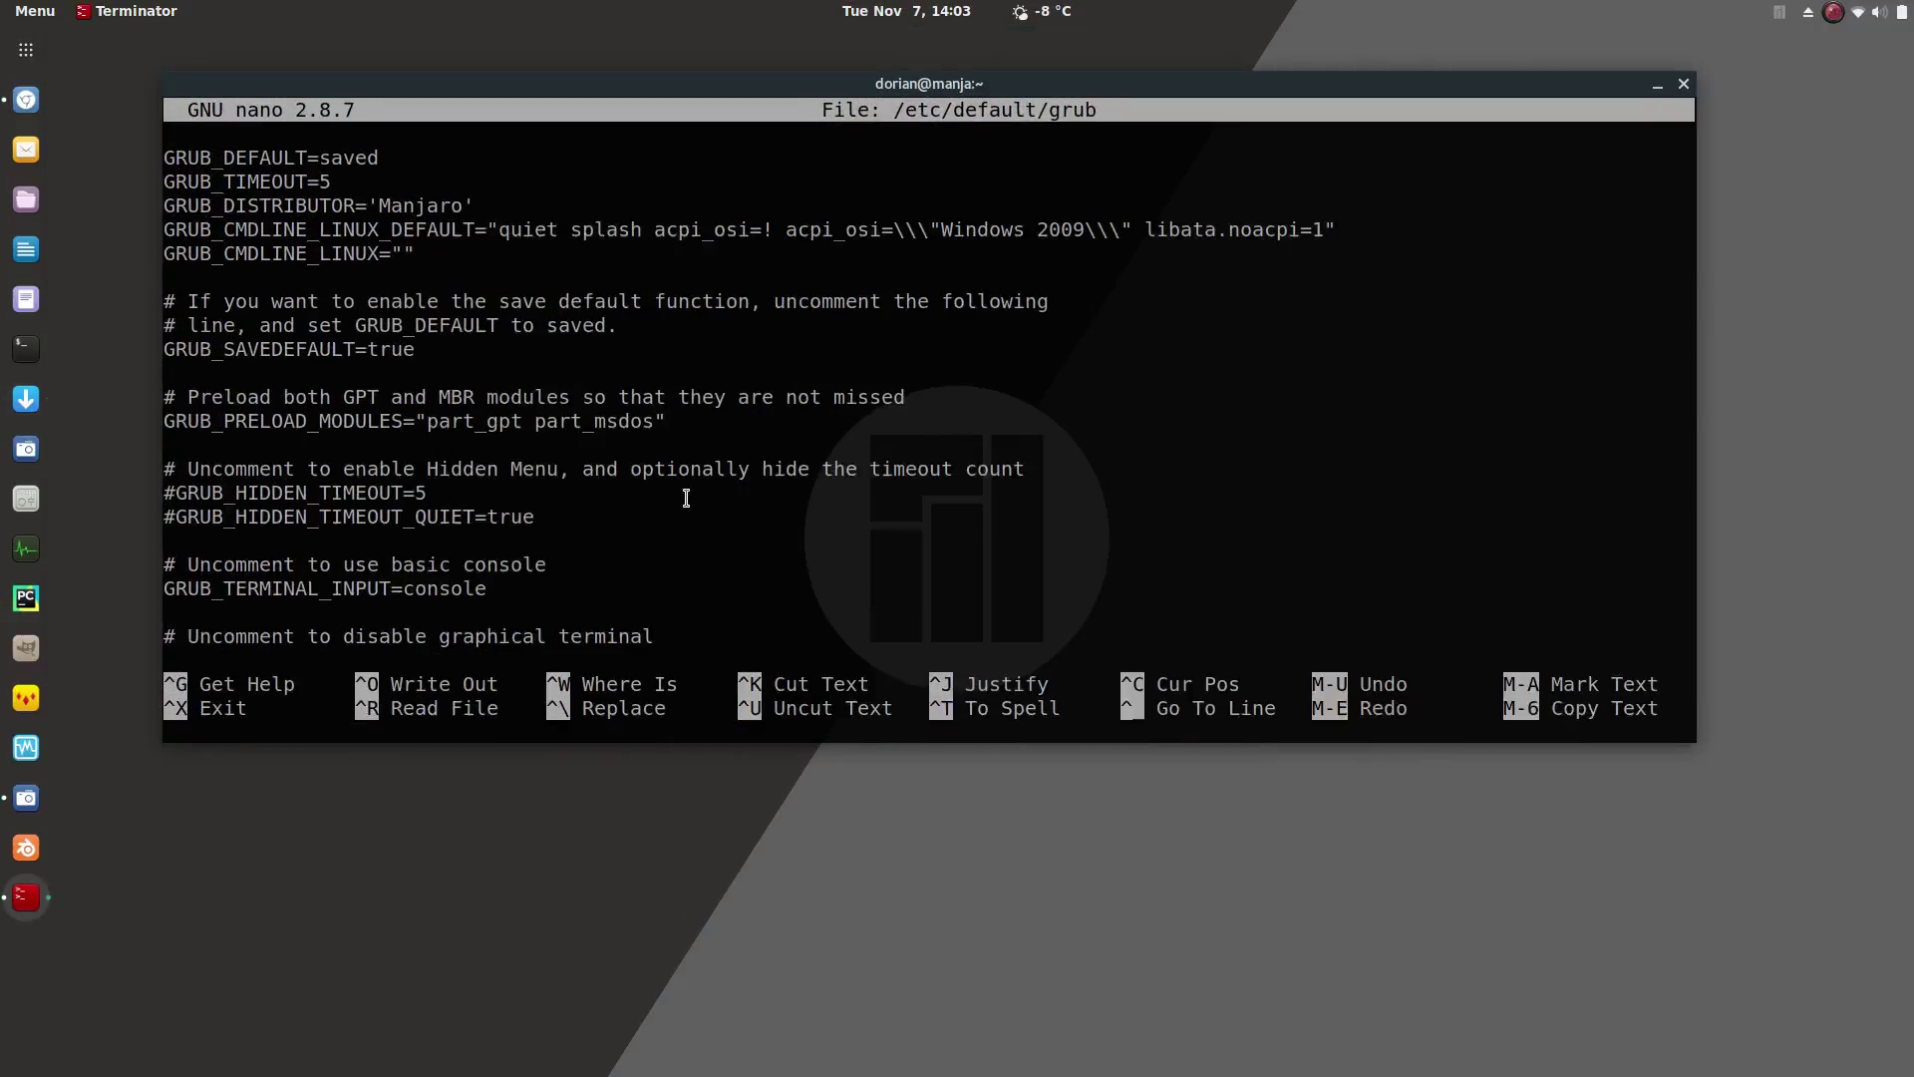
pyautogui.hotkey('ctrl', '+')
pyautogui.hotkey('ctrl', '+')
pyautogui.hotkey('ctrl', '+')
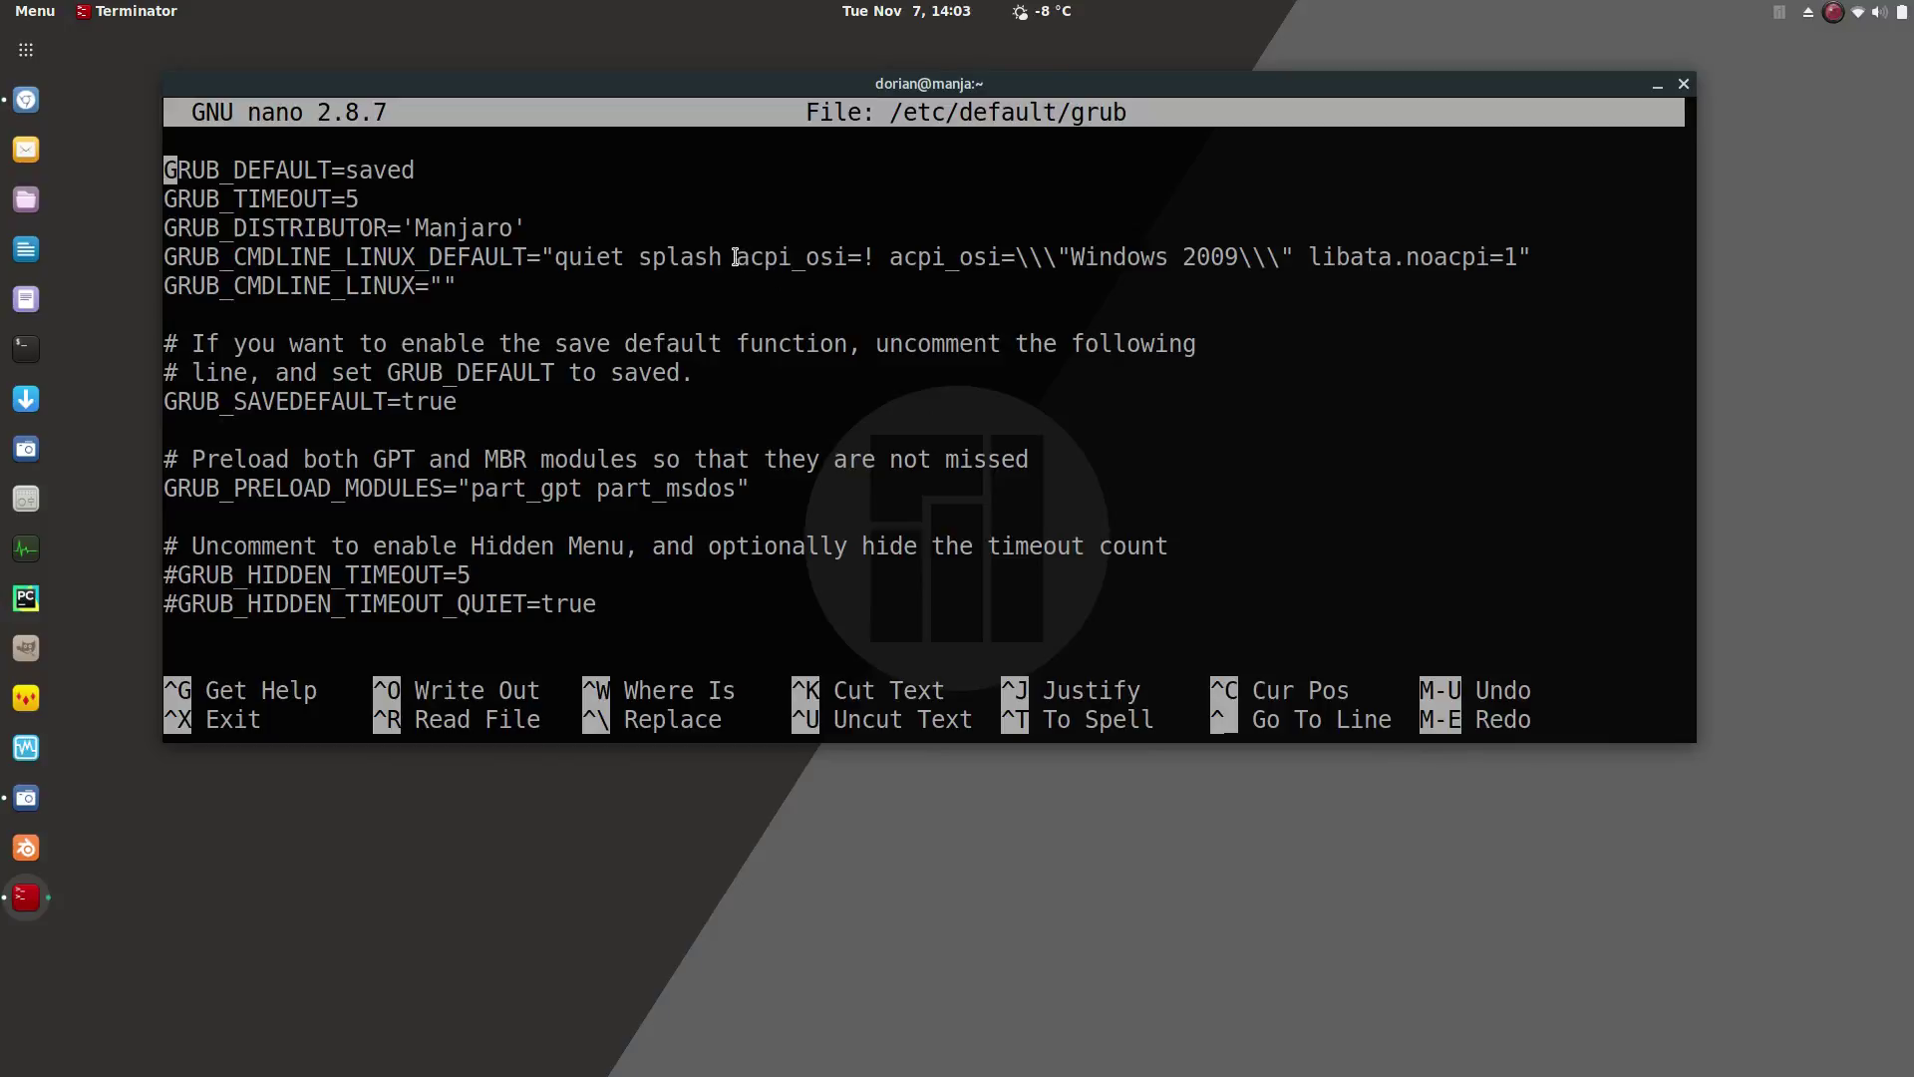
# Highlight the two acpi_osi parameters in the GRUB_CMDLINE_LINUX_DEFAULT line, and exit nano without editing the file
pyautogui.moveTo(736, 257); pyautogui.dragTo(1307, 257)
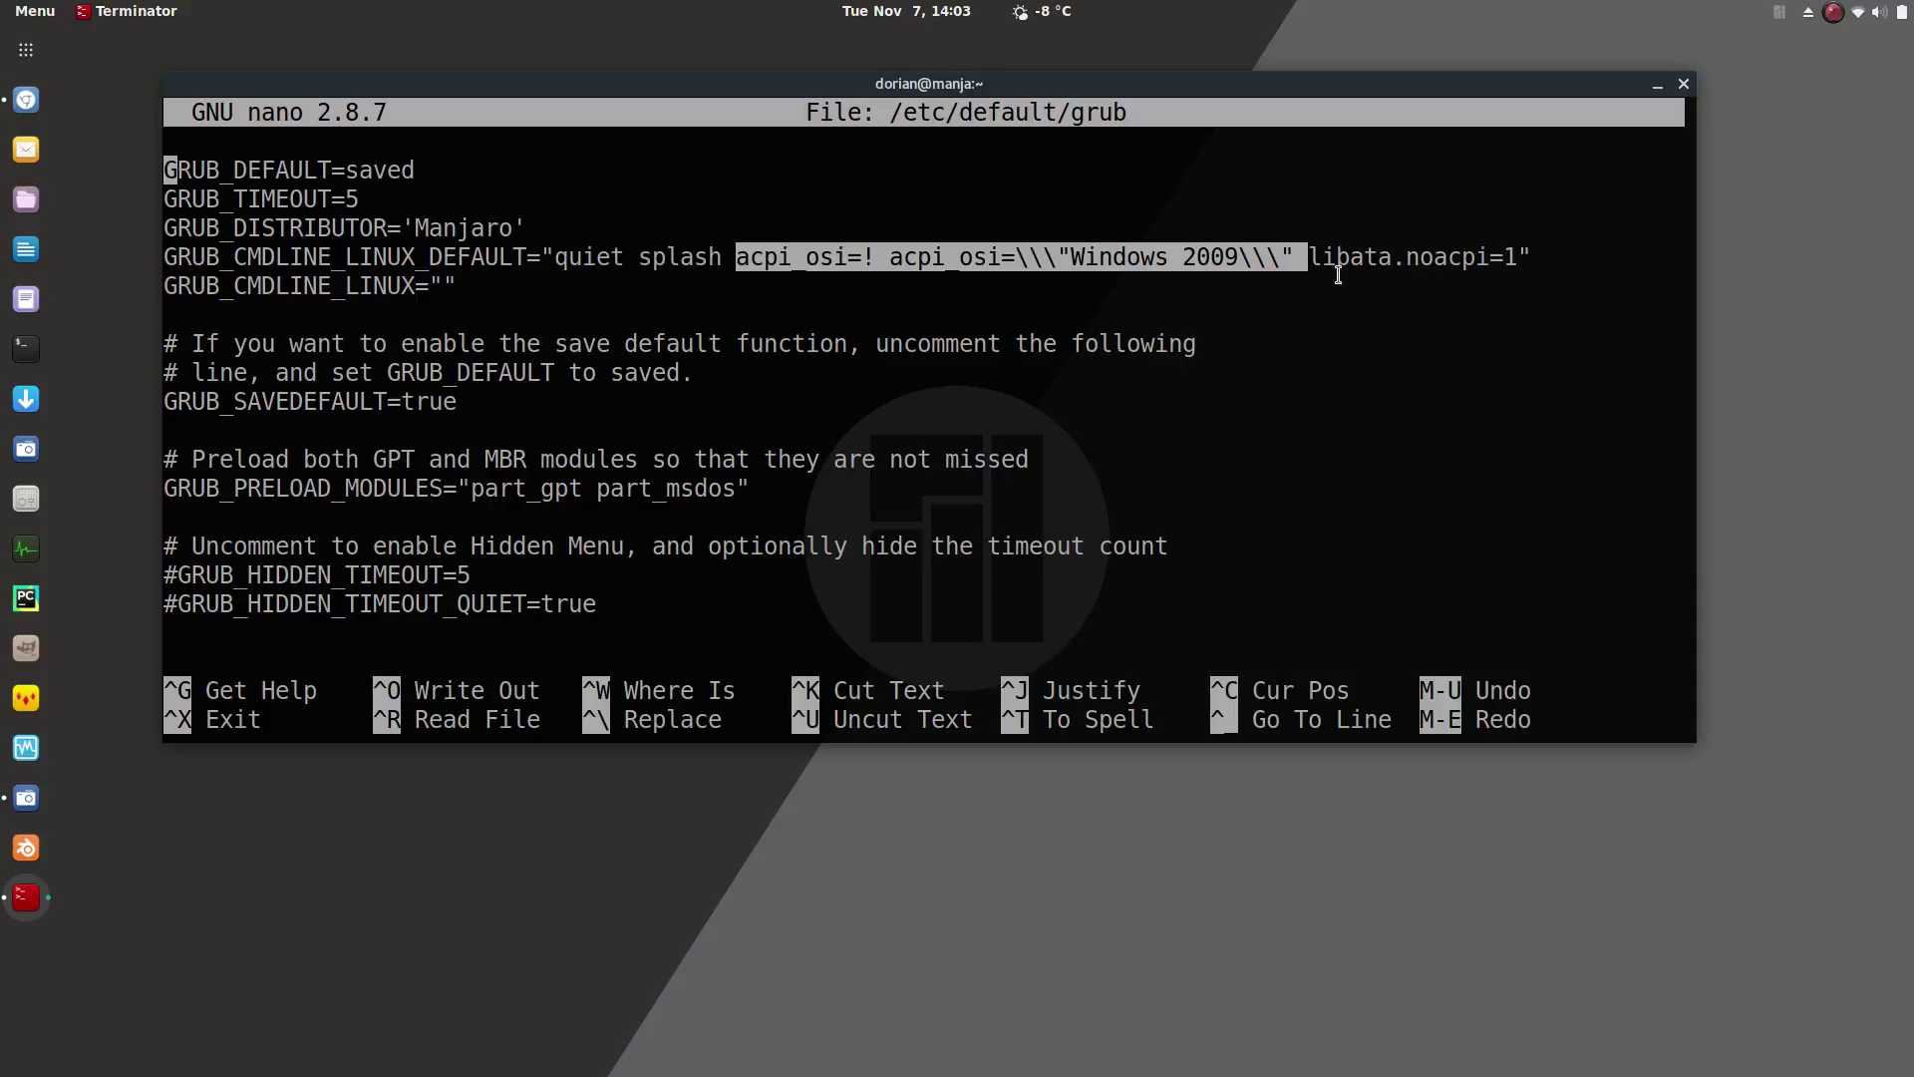
pyautogui.moveTo(1293, 257); pyautogui.dragTo(732, 263)
pyautogui.hotkey('ctrl', 'x')
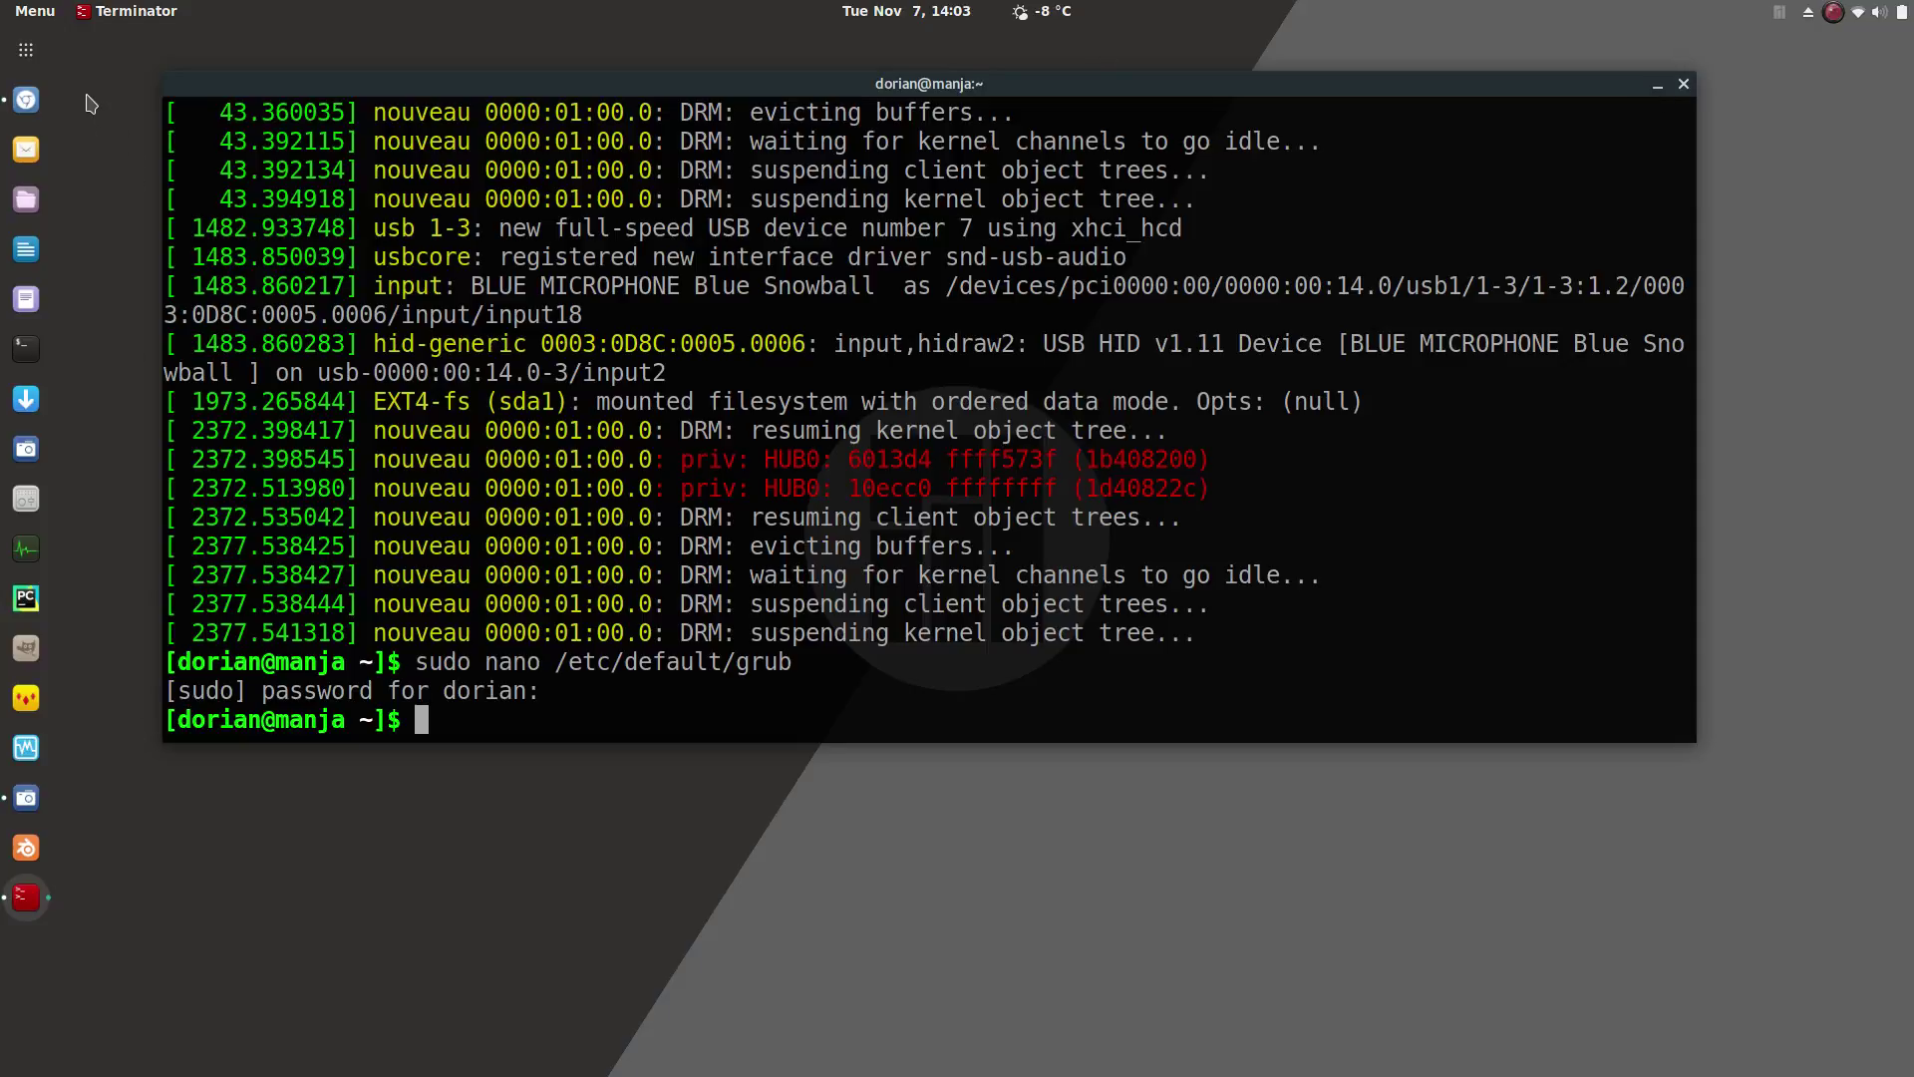
# Show the applications overview, return to the desktop and minimize the terminal window
pyautogui.click(38, 52)
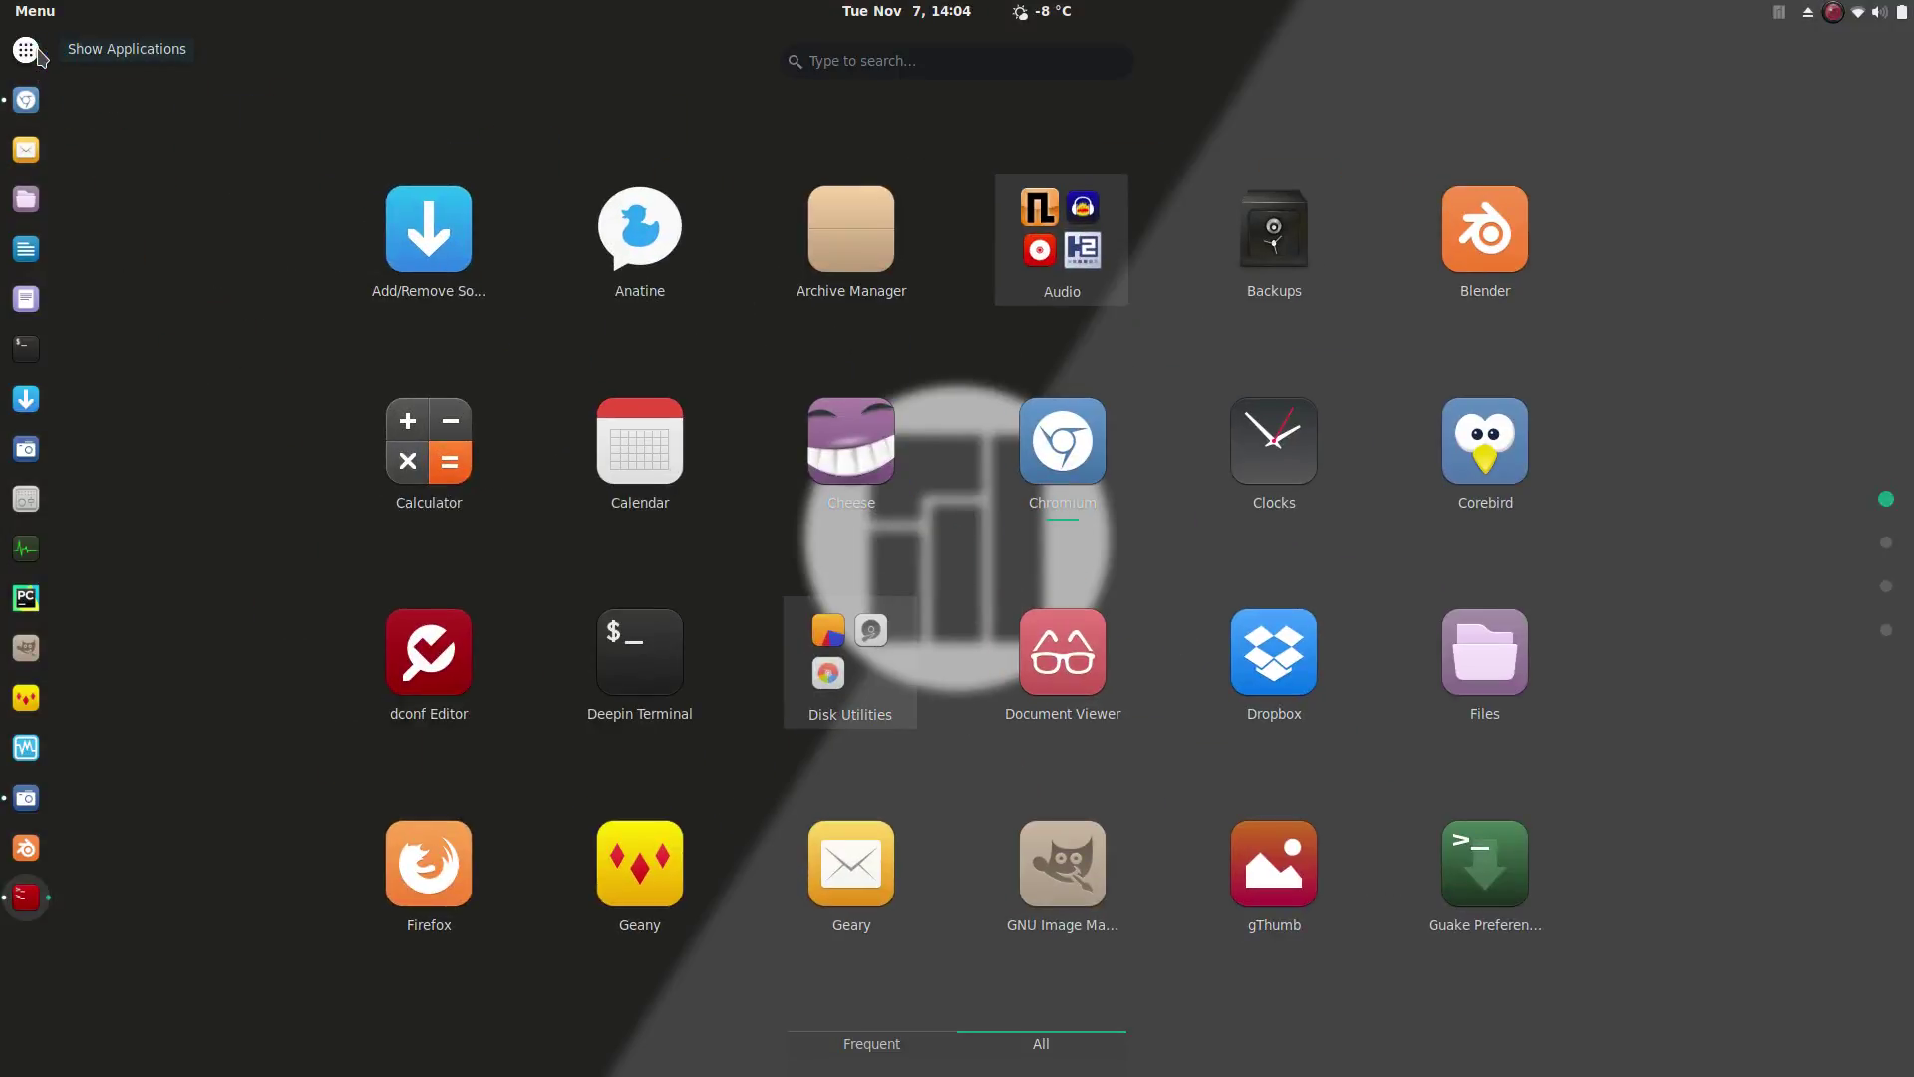
pyautogui.click(38, 52)
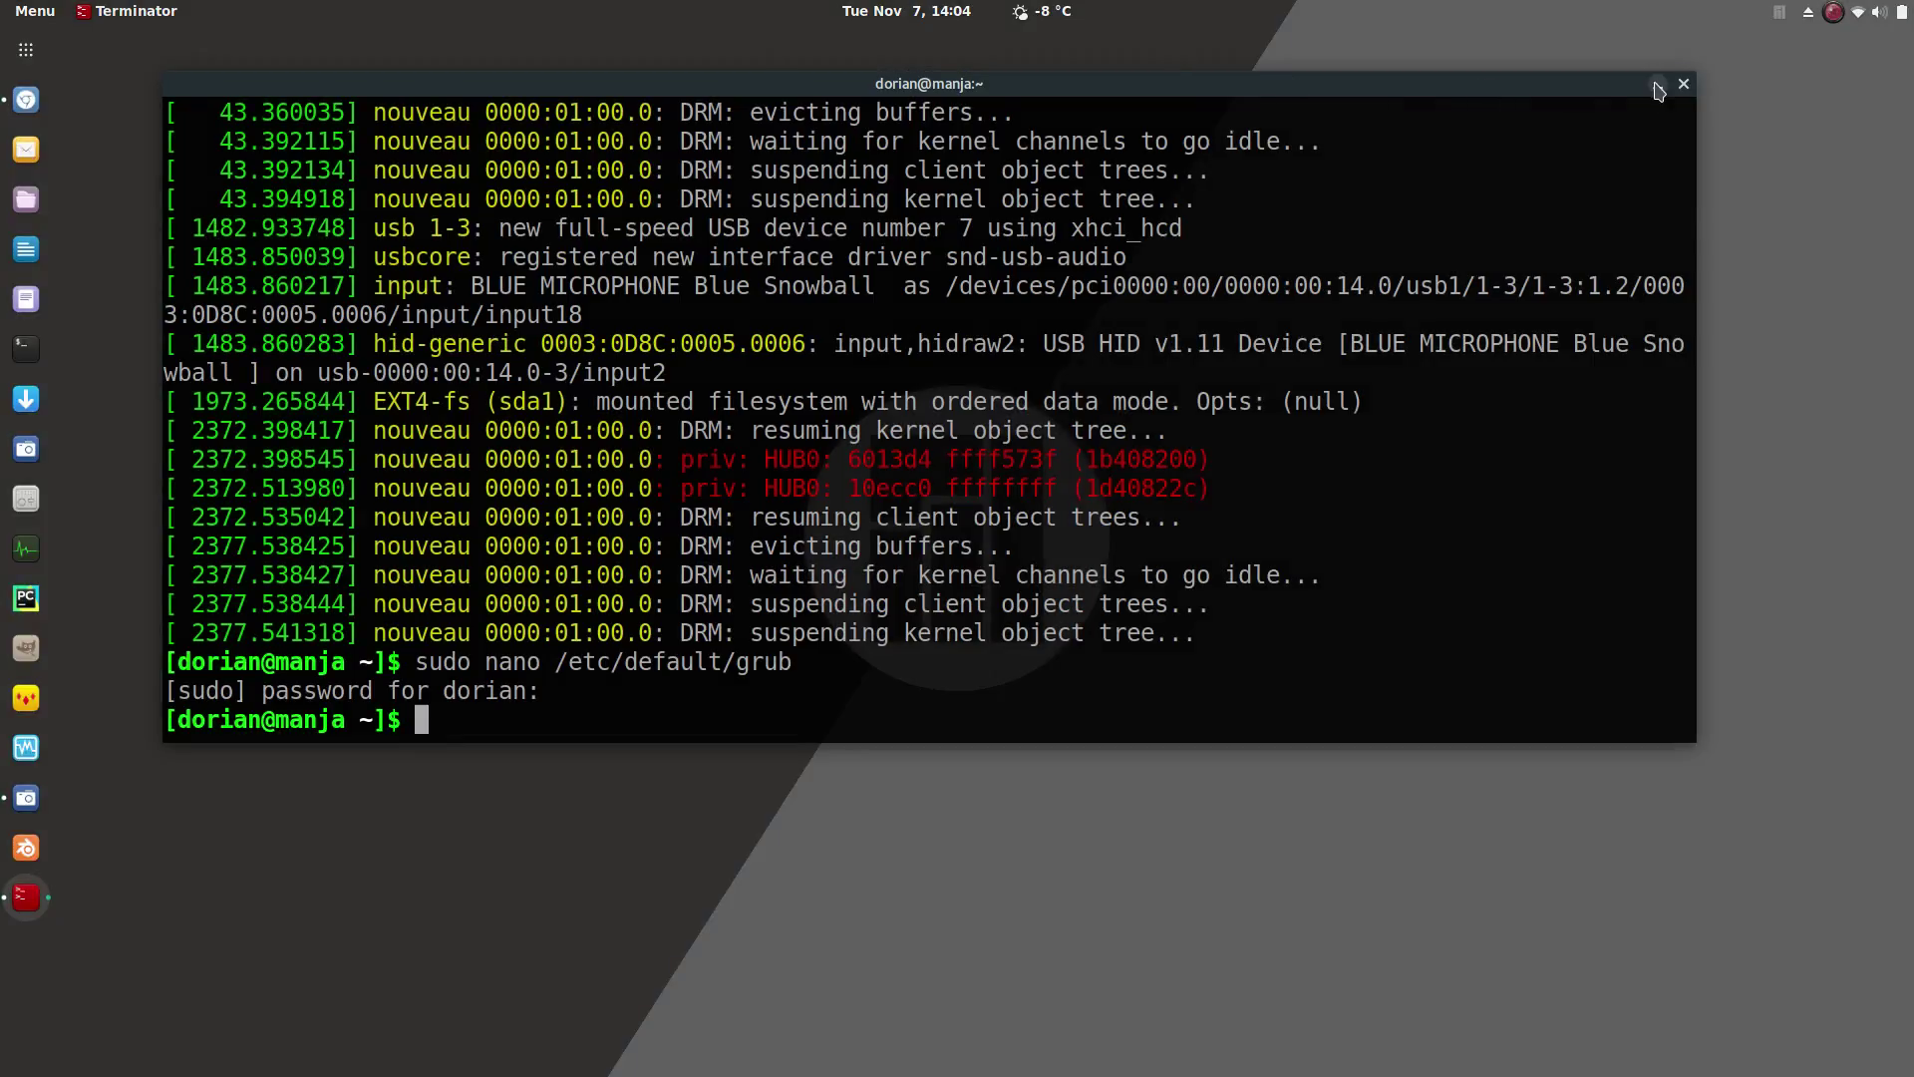
pyautogui.click(1658, 88)
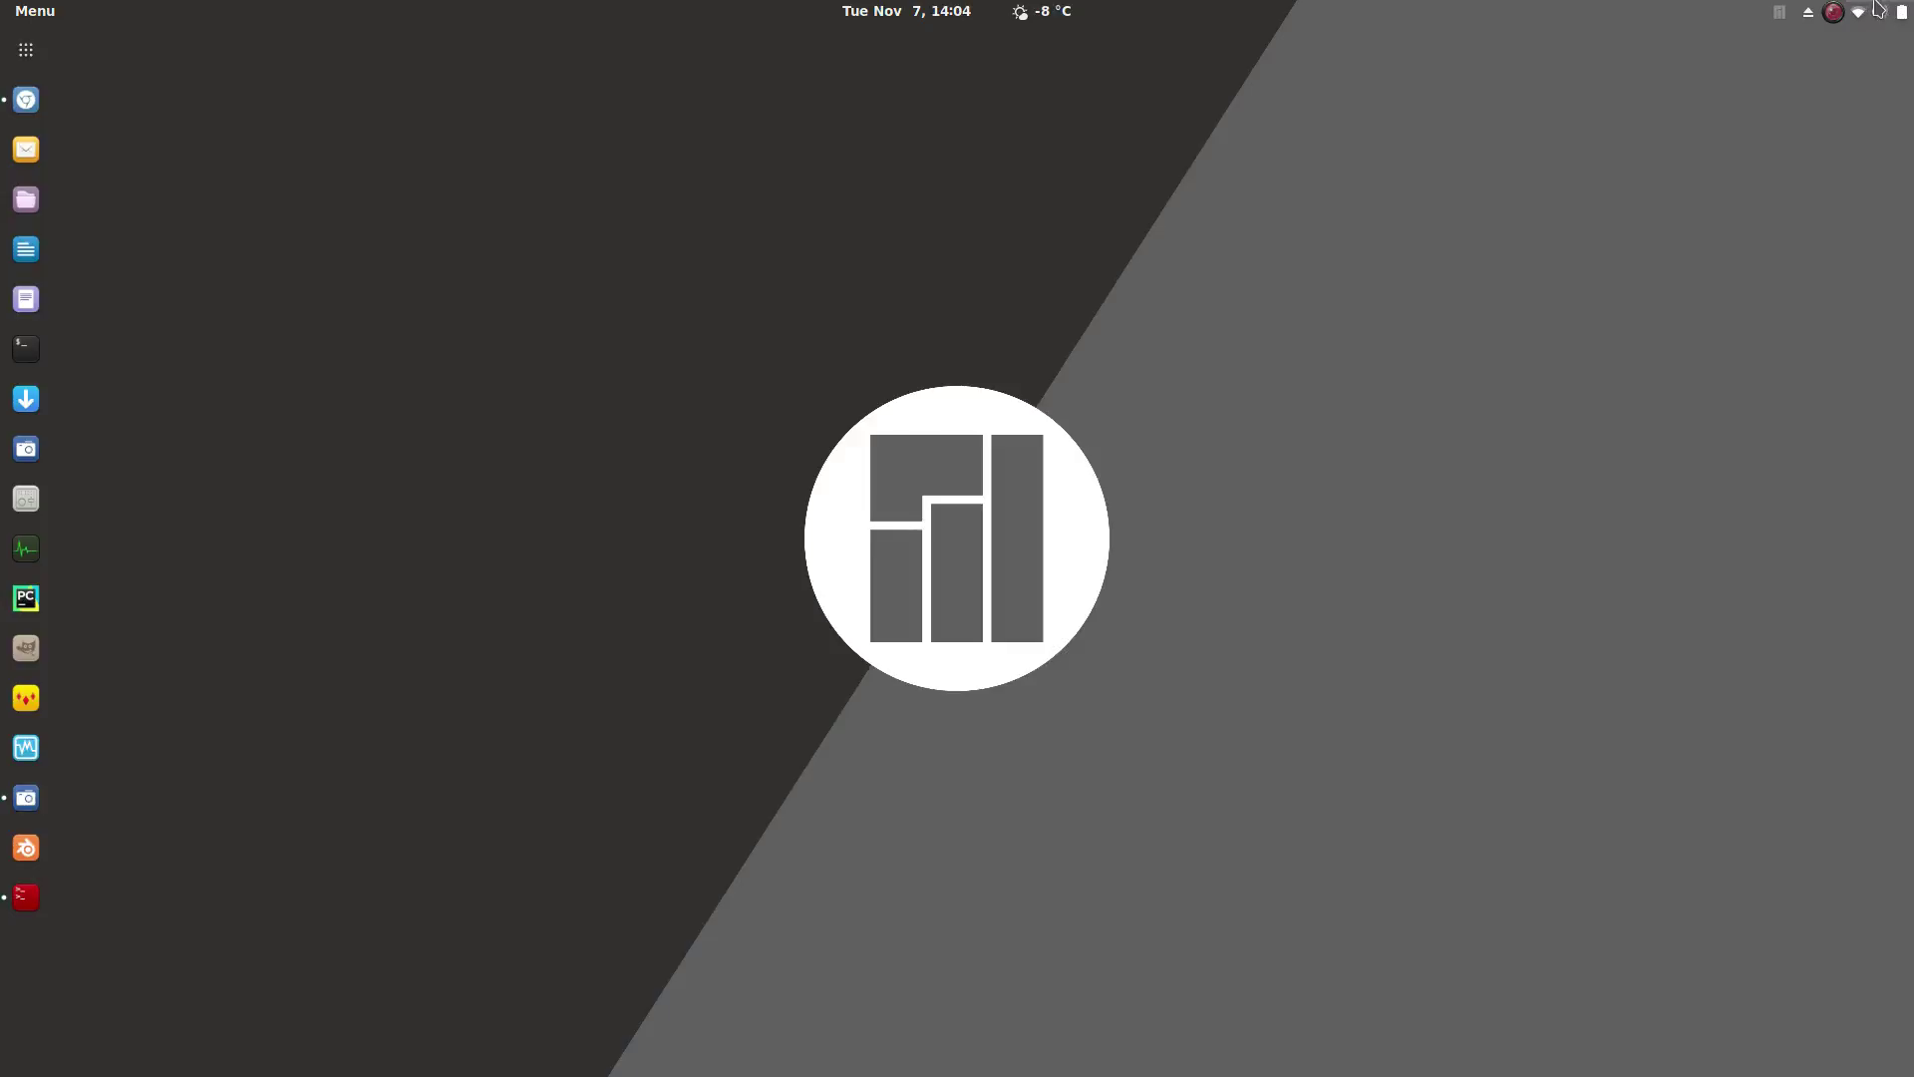
# Bring up the Chromium window, restore it from maximized to a smaller size and minimize it
pyautogui.click(26, 99)
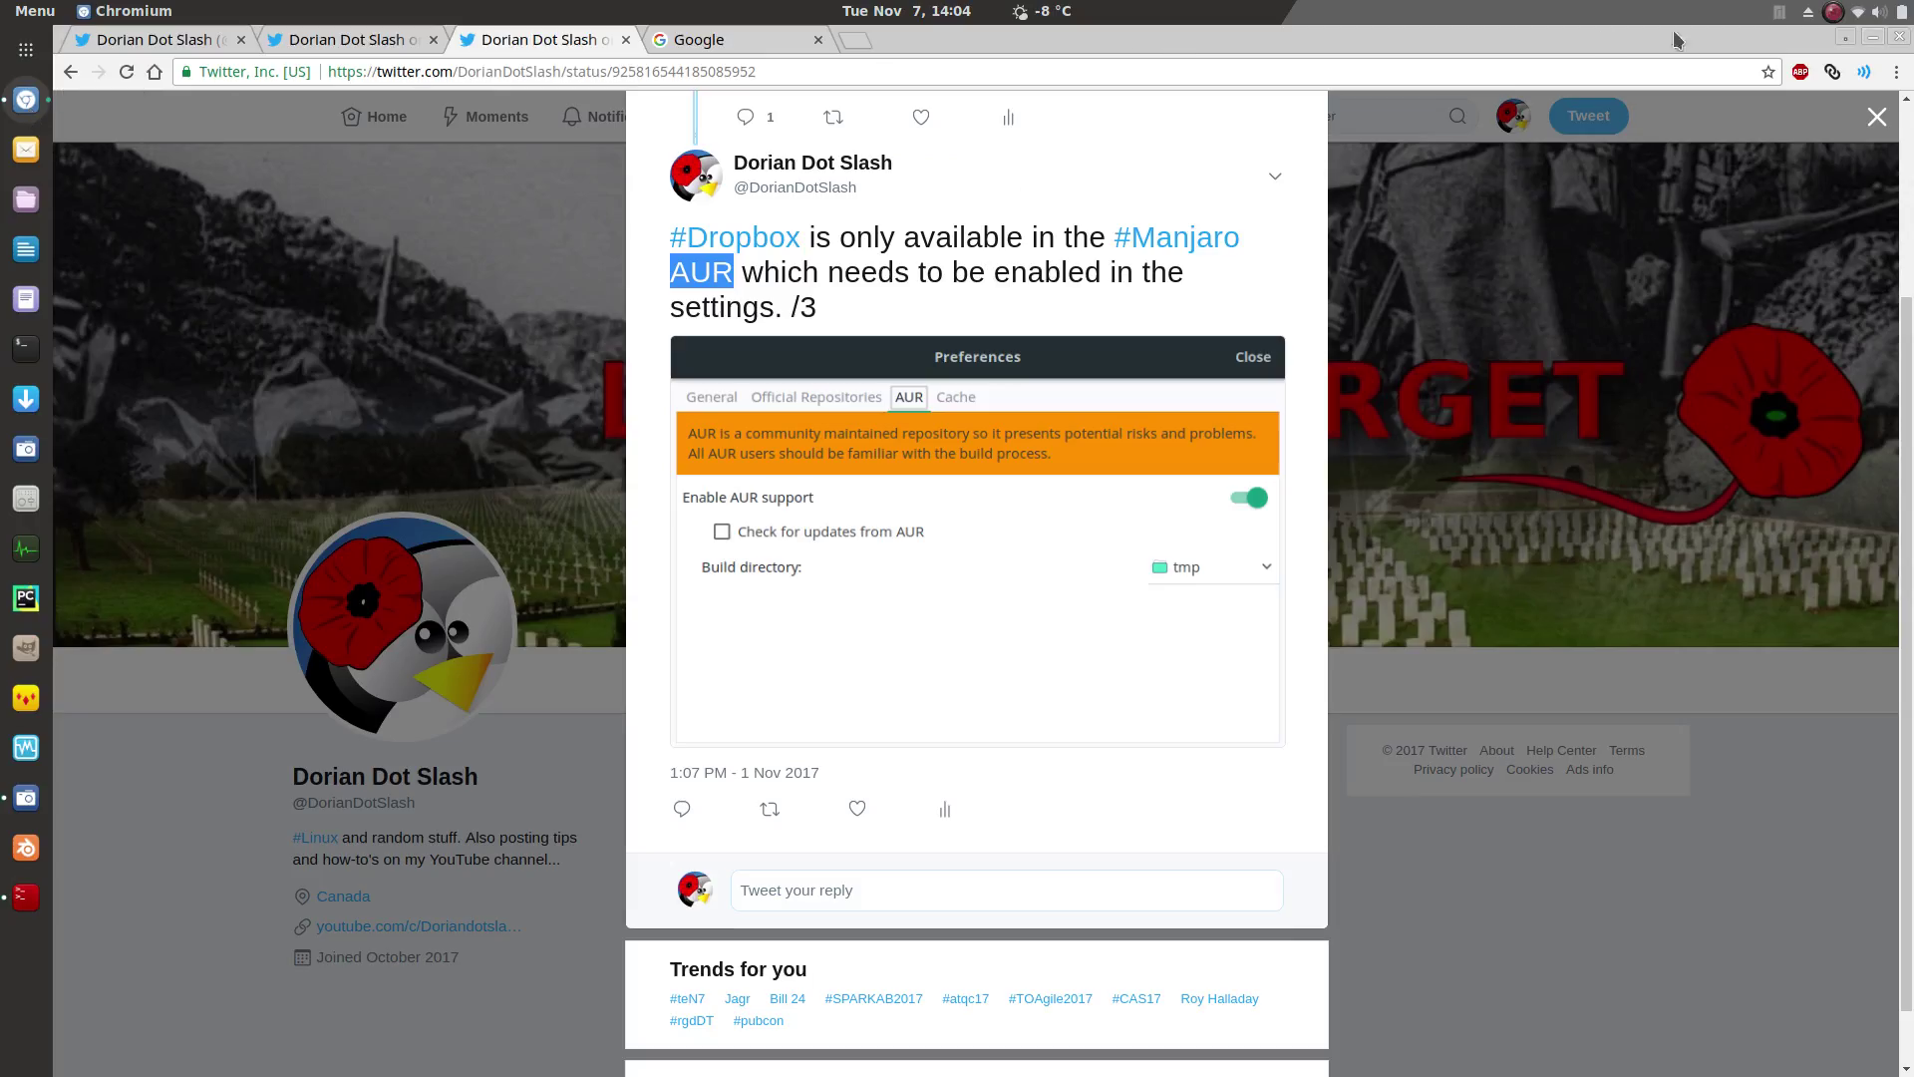
pyautogui.click(1875, 40)
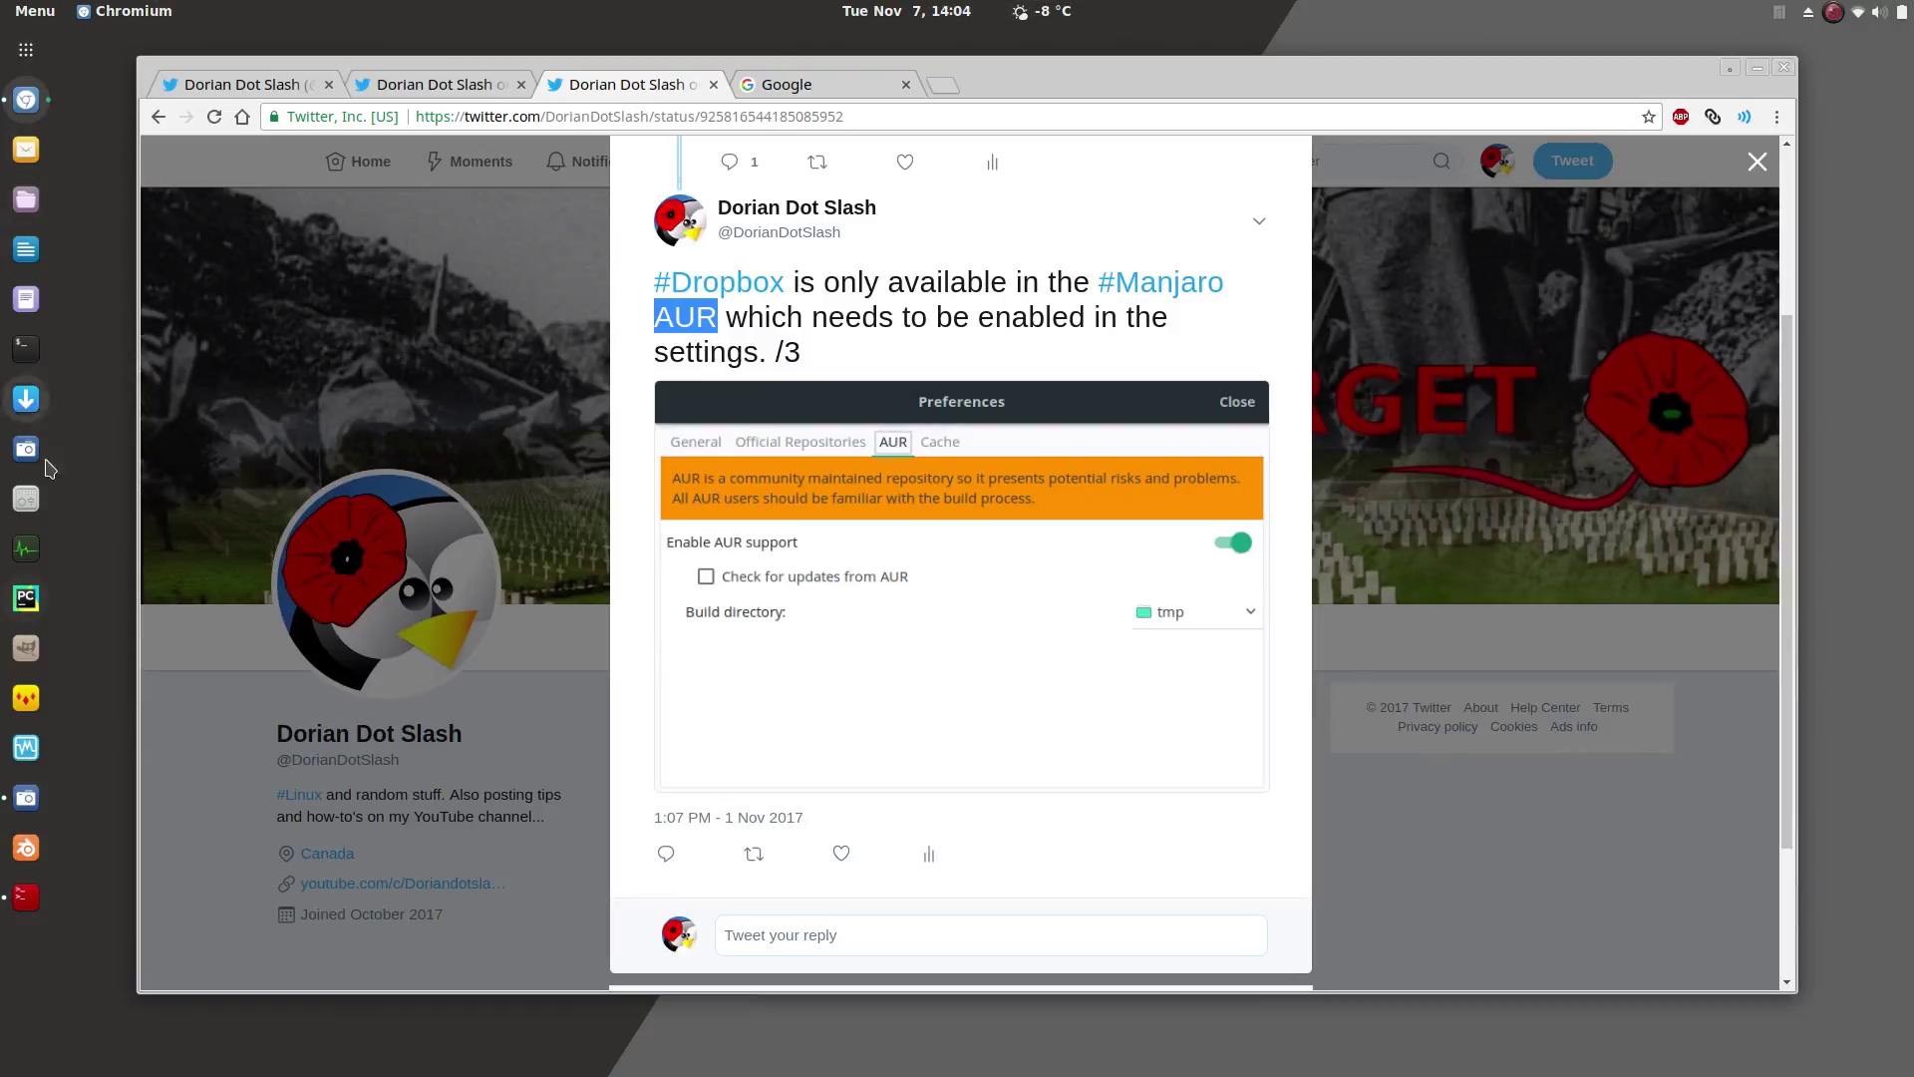
pyautogui.click(1756, 66)
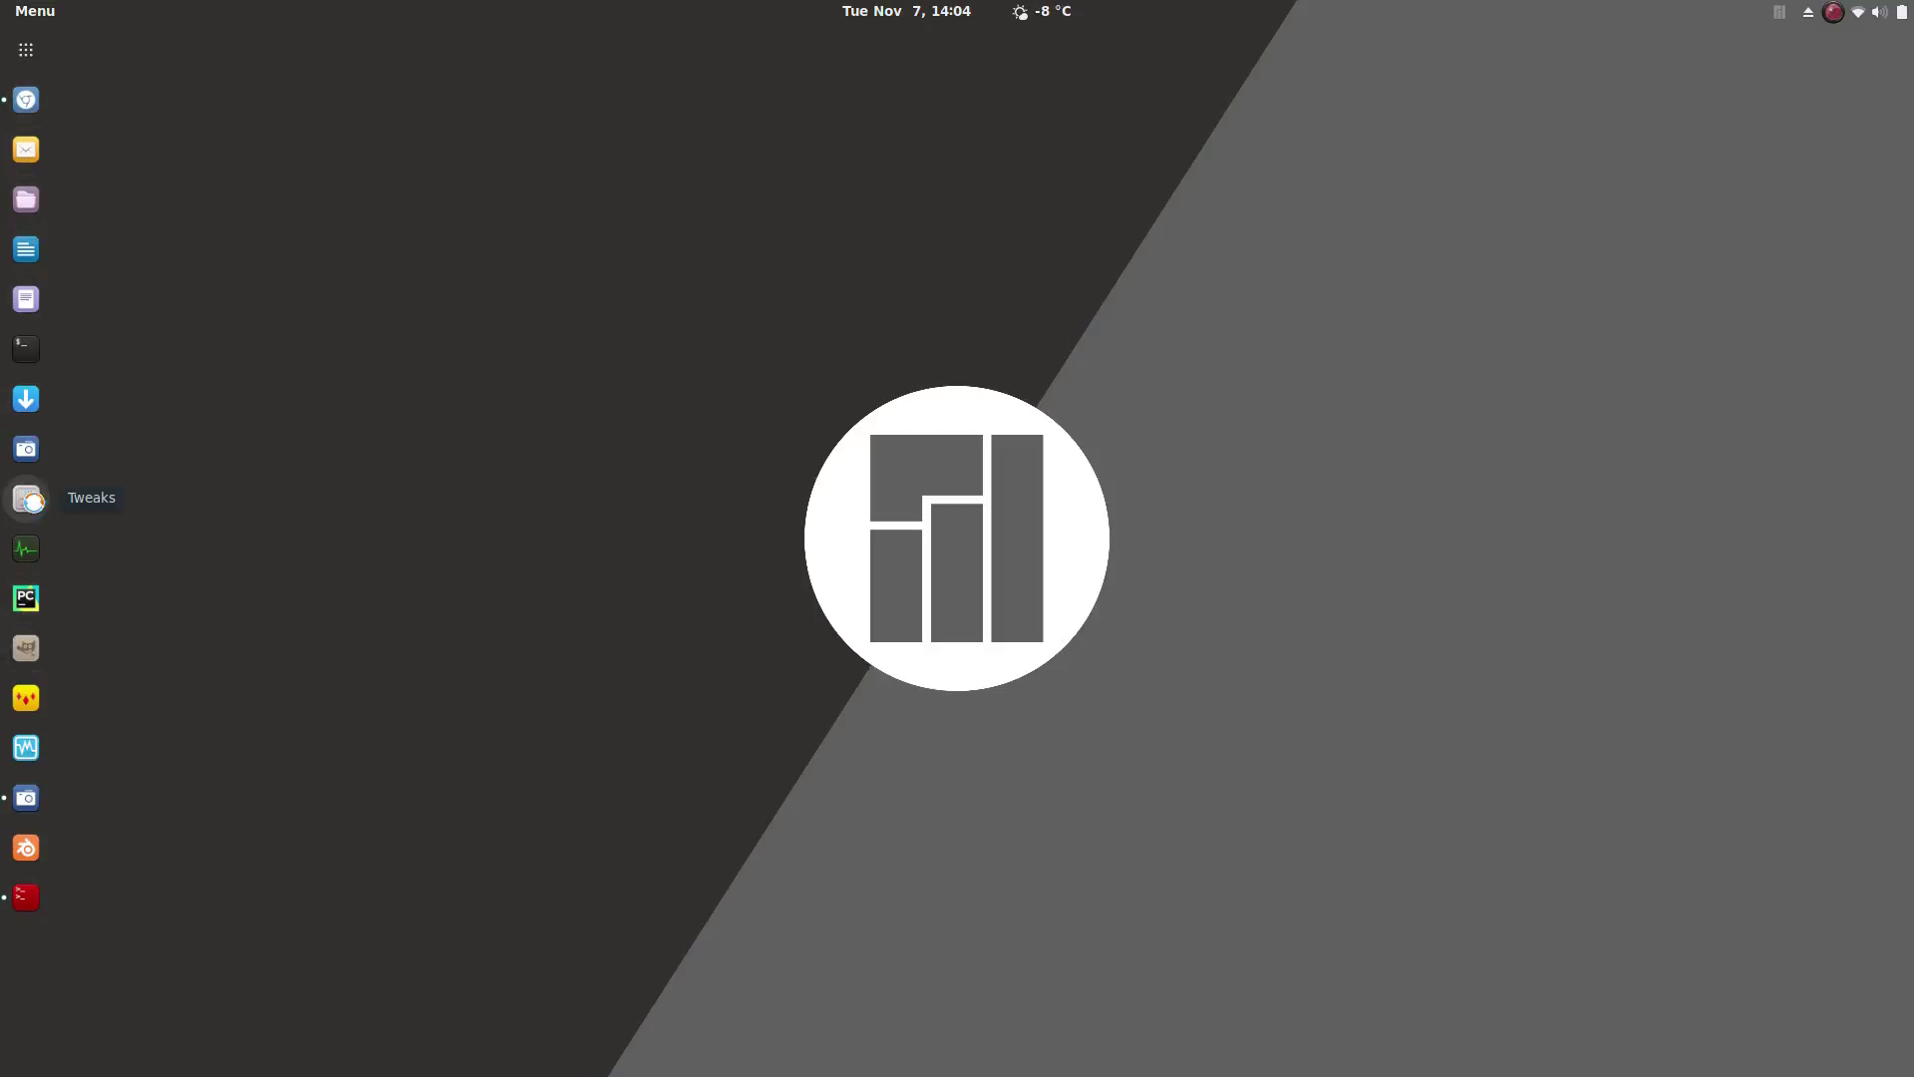
# Open the settings of the Dynamic panel transparency extension from the Extensions list in Tweaks
pyautogui.click(36, 508)
pyautogui.click(624, 351)
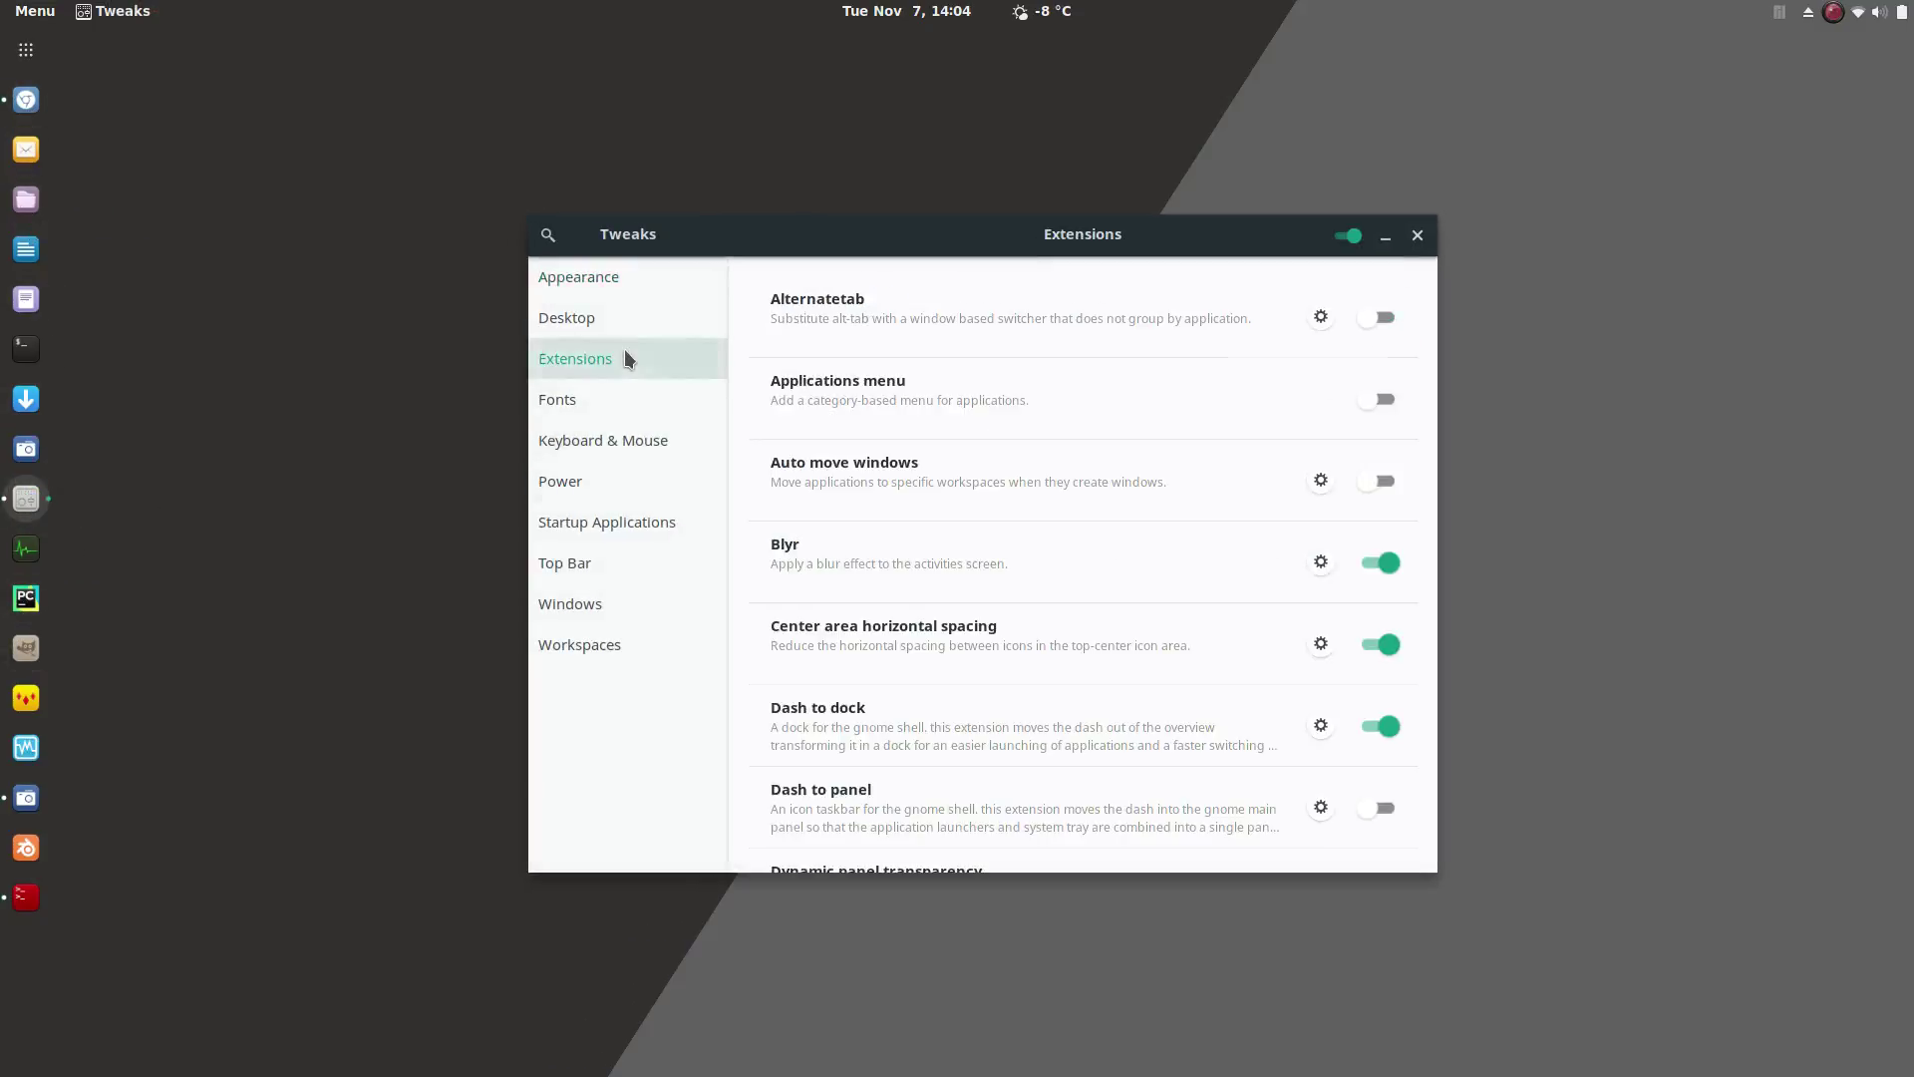
pyautogui.scroll(-4, 1121, 722)
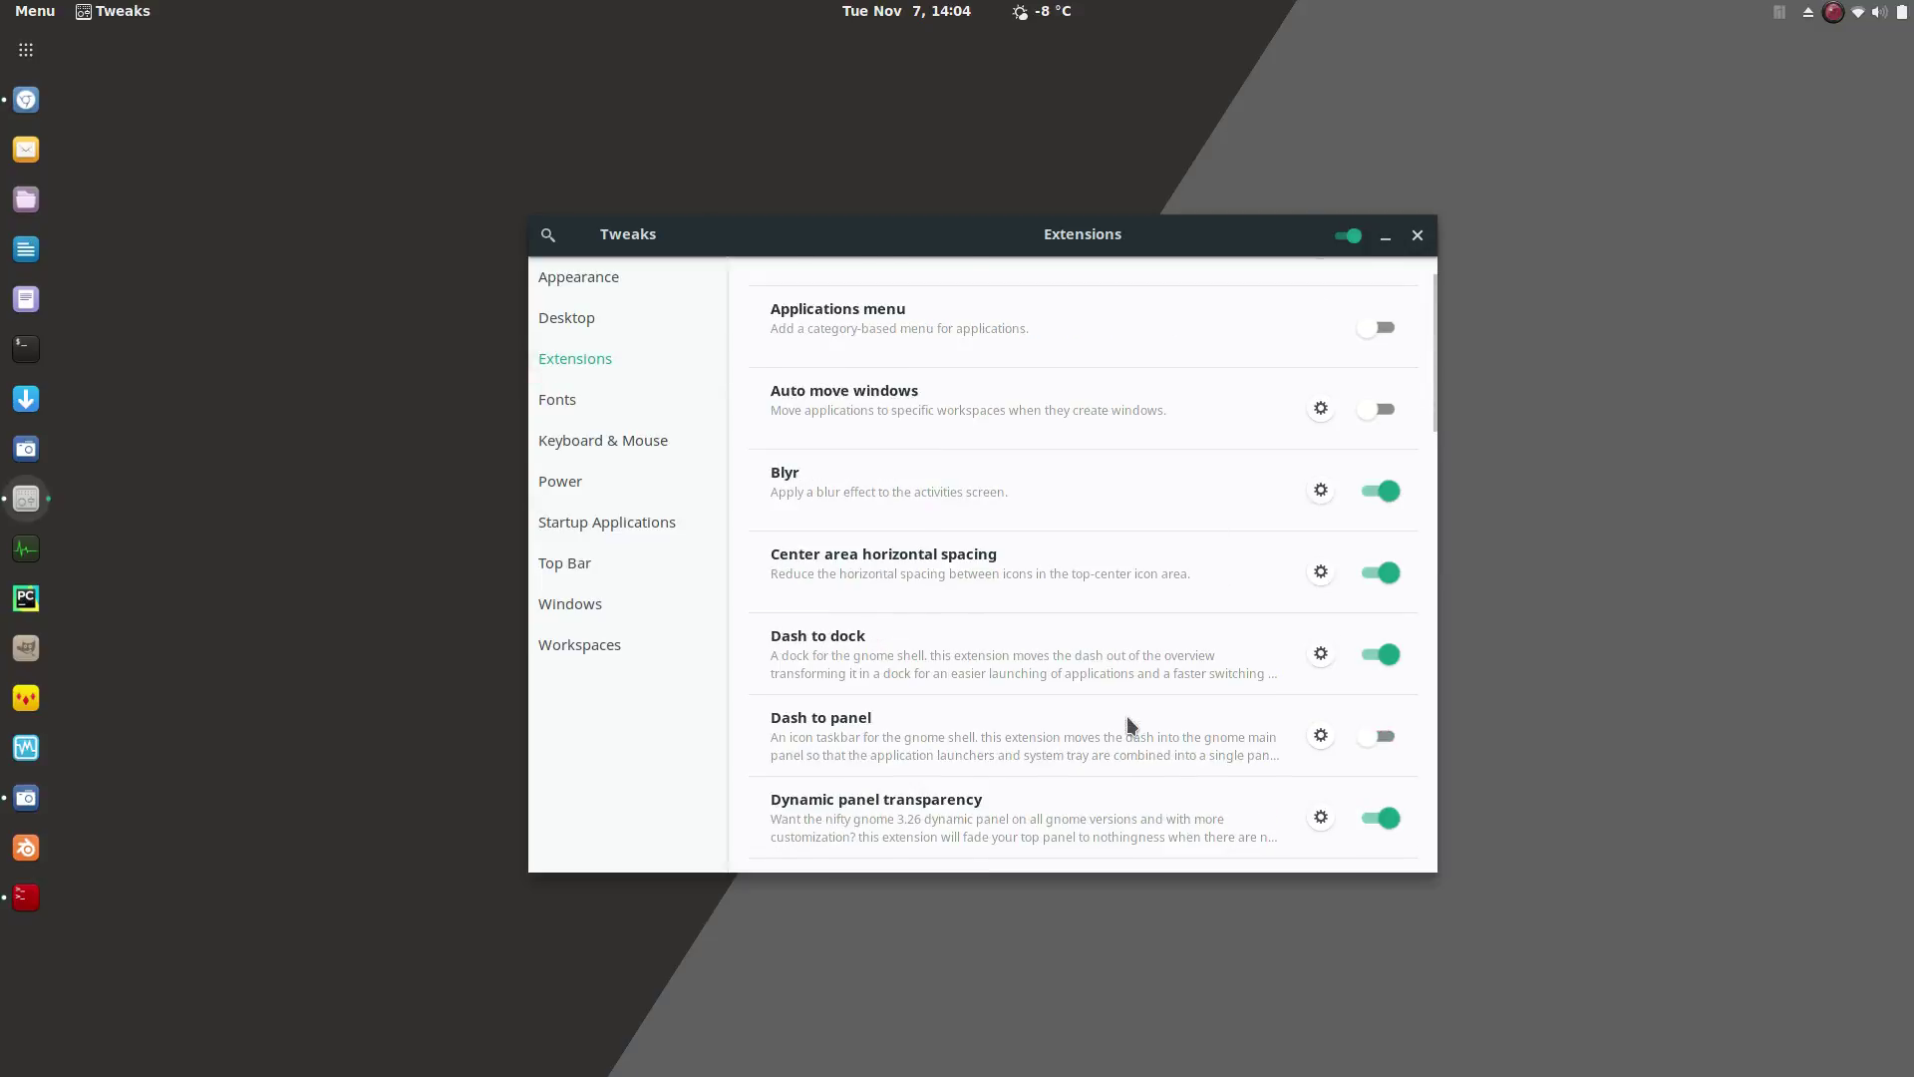
pyautogui.scroll(-1, 1113, 686)
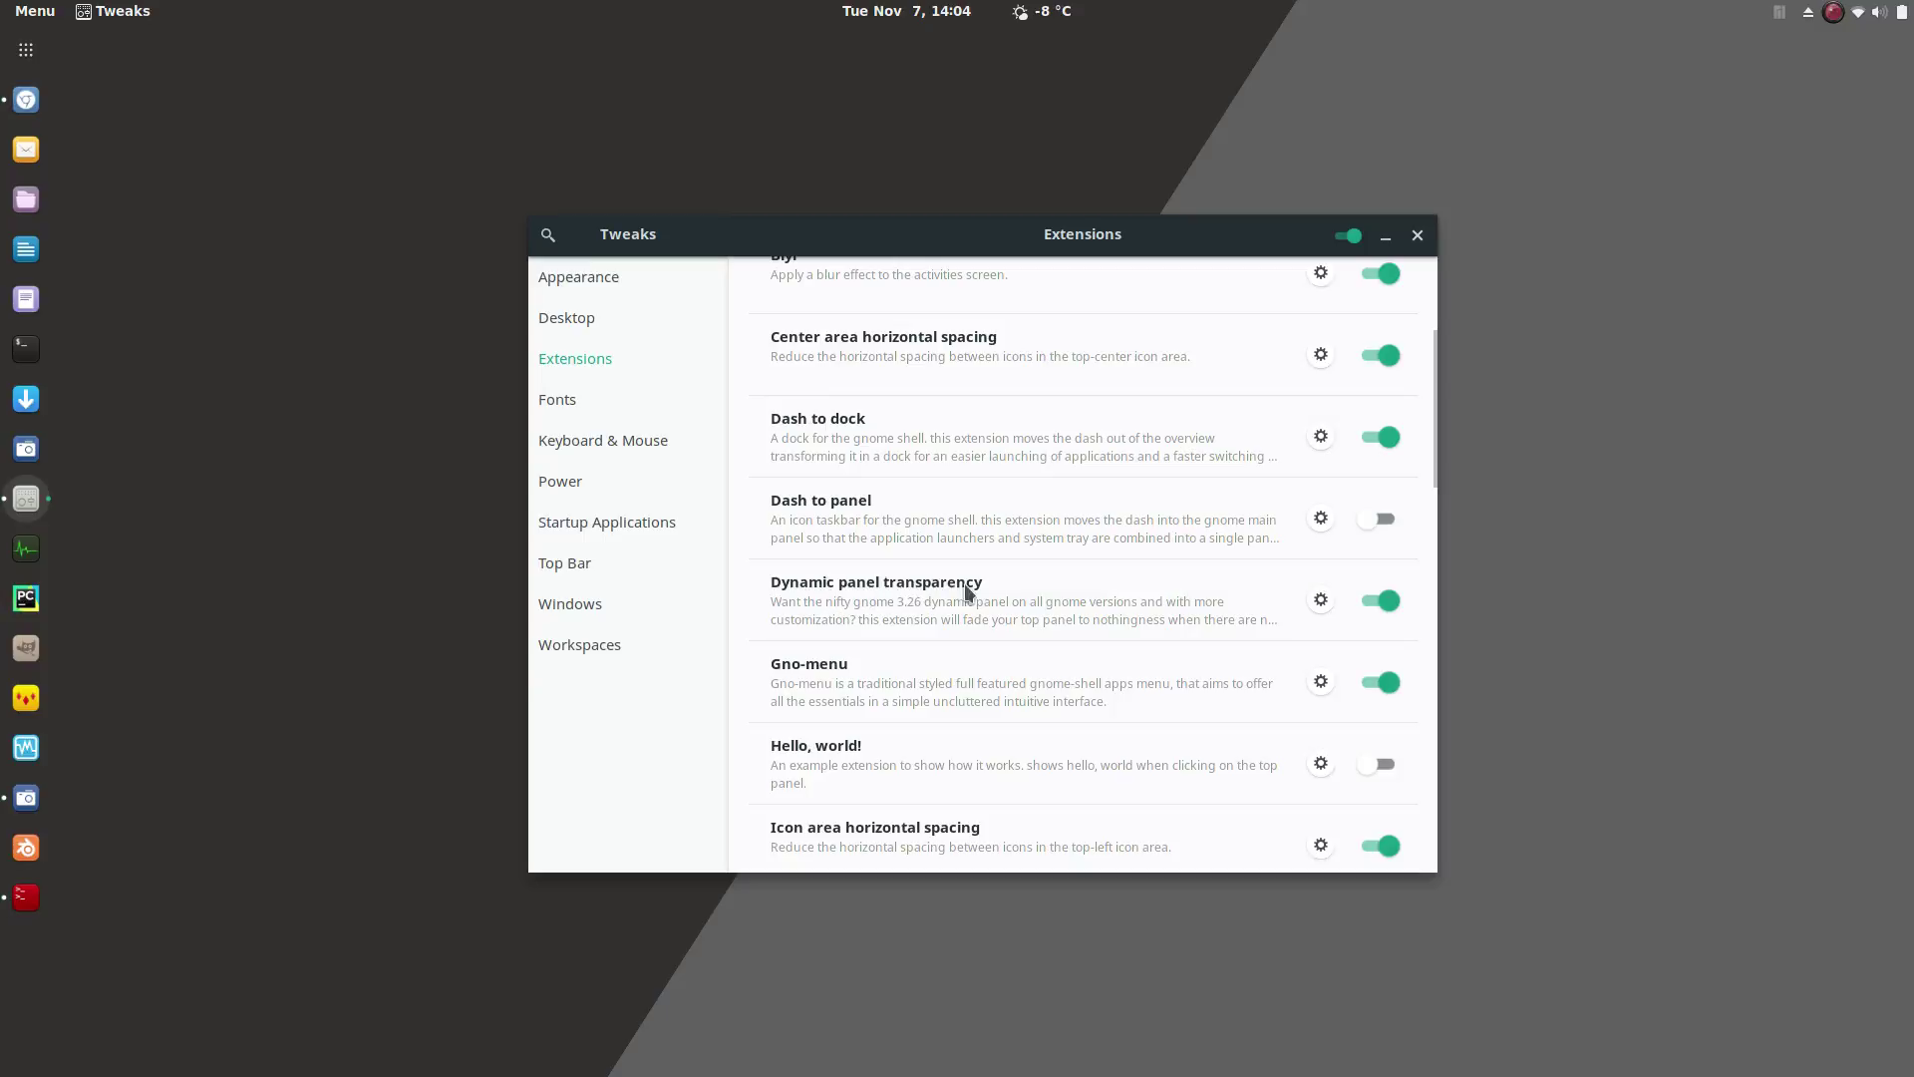
pyautogui.click(1321, 600)
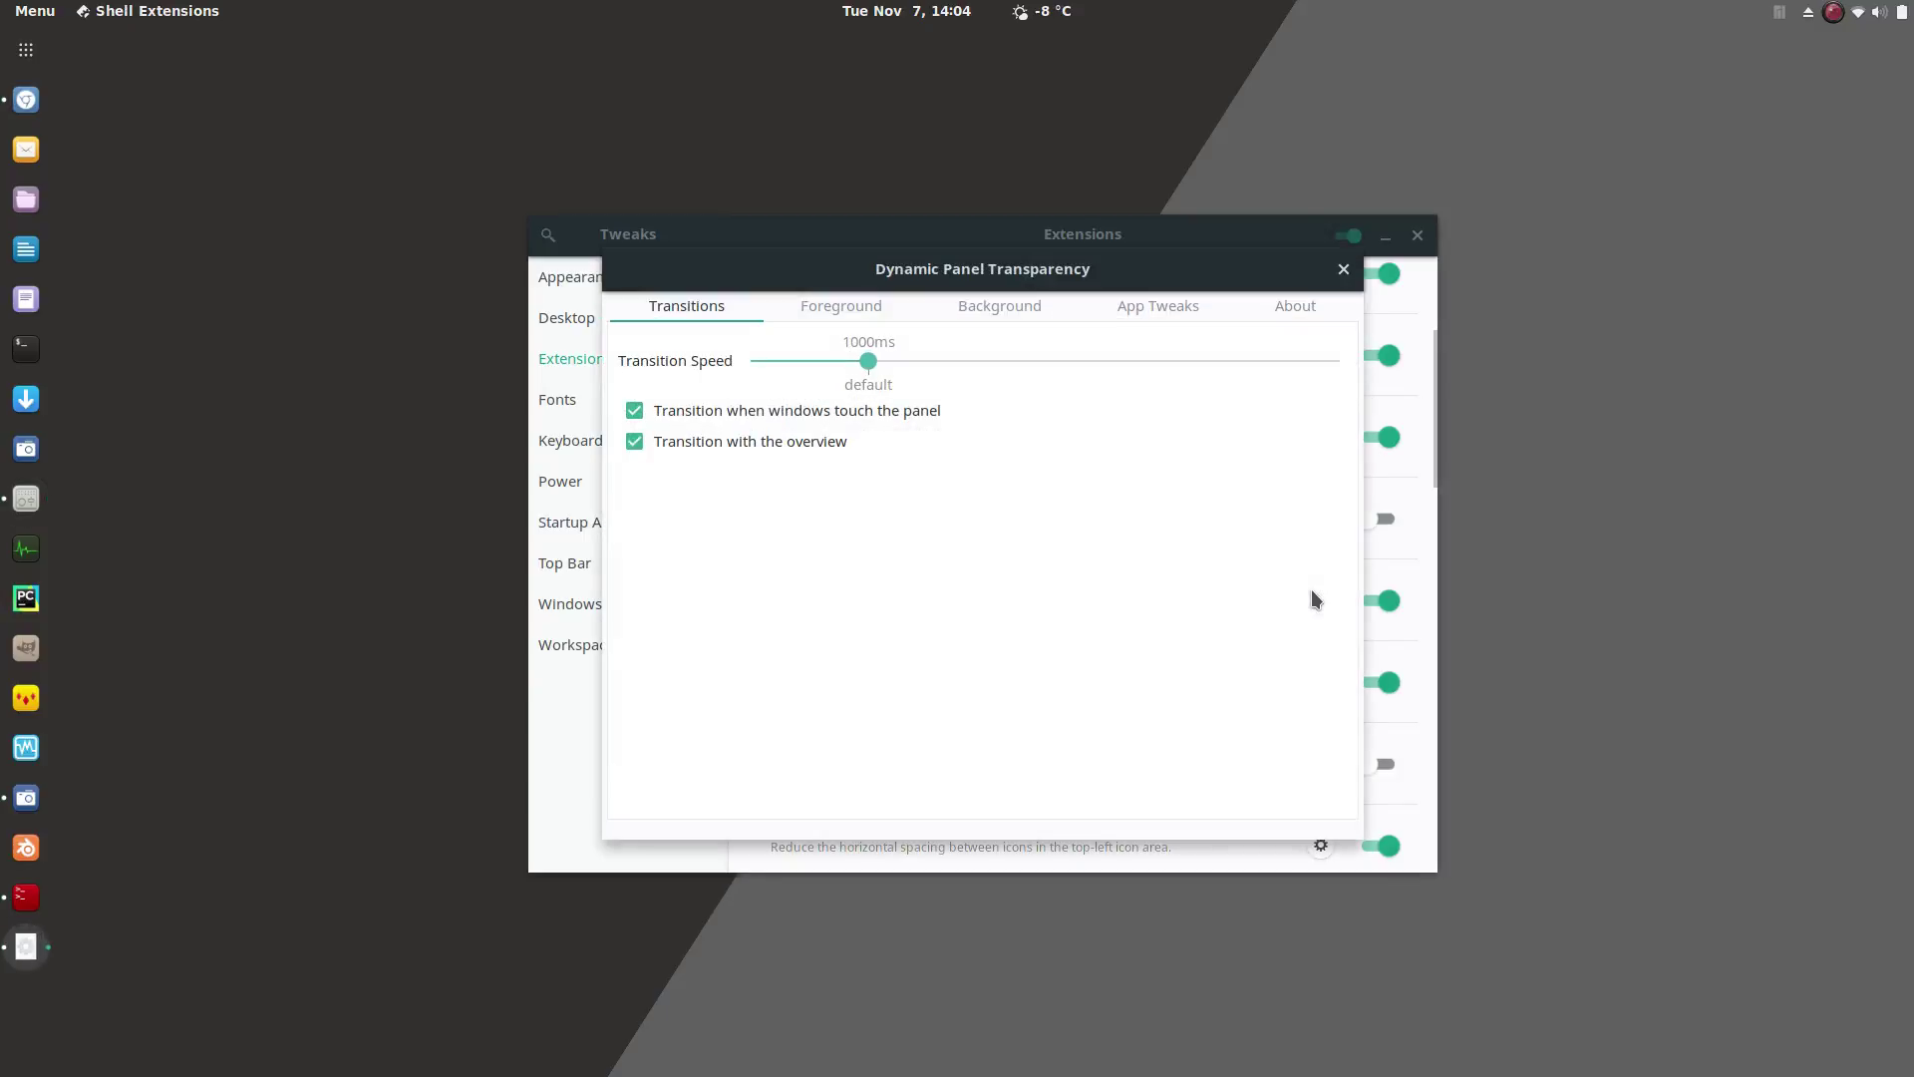
# Look at the foreground and background options, raising Maximized Opacity to 100% and returning it to 0%
pyautogui.click(852, 307)
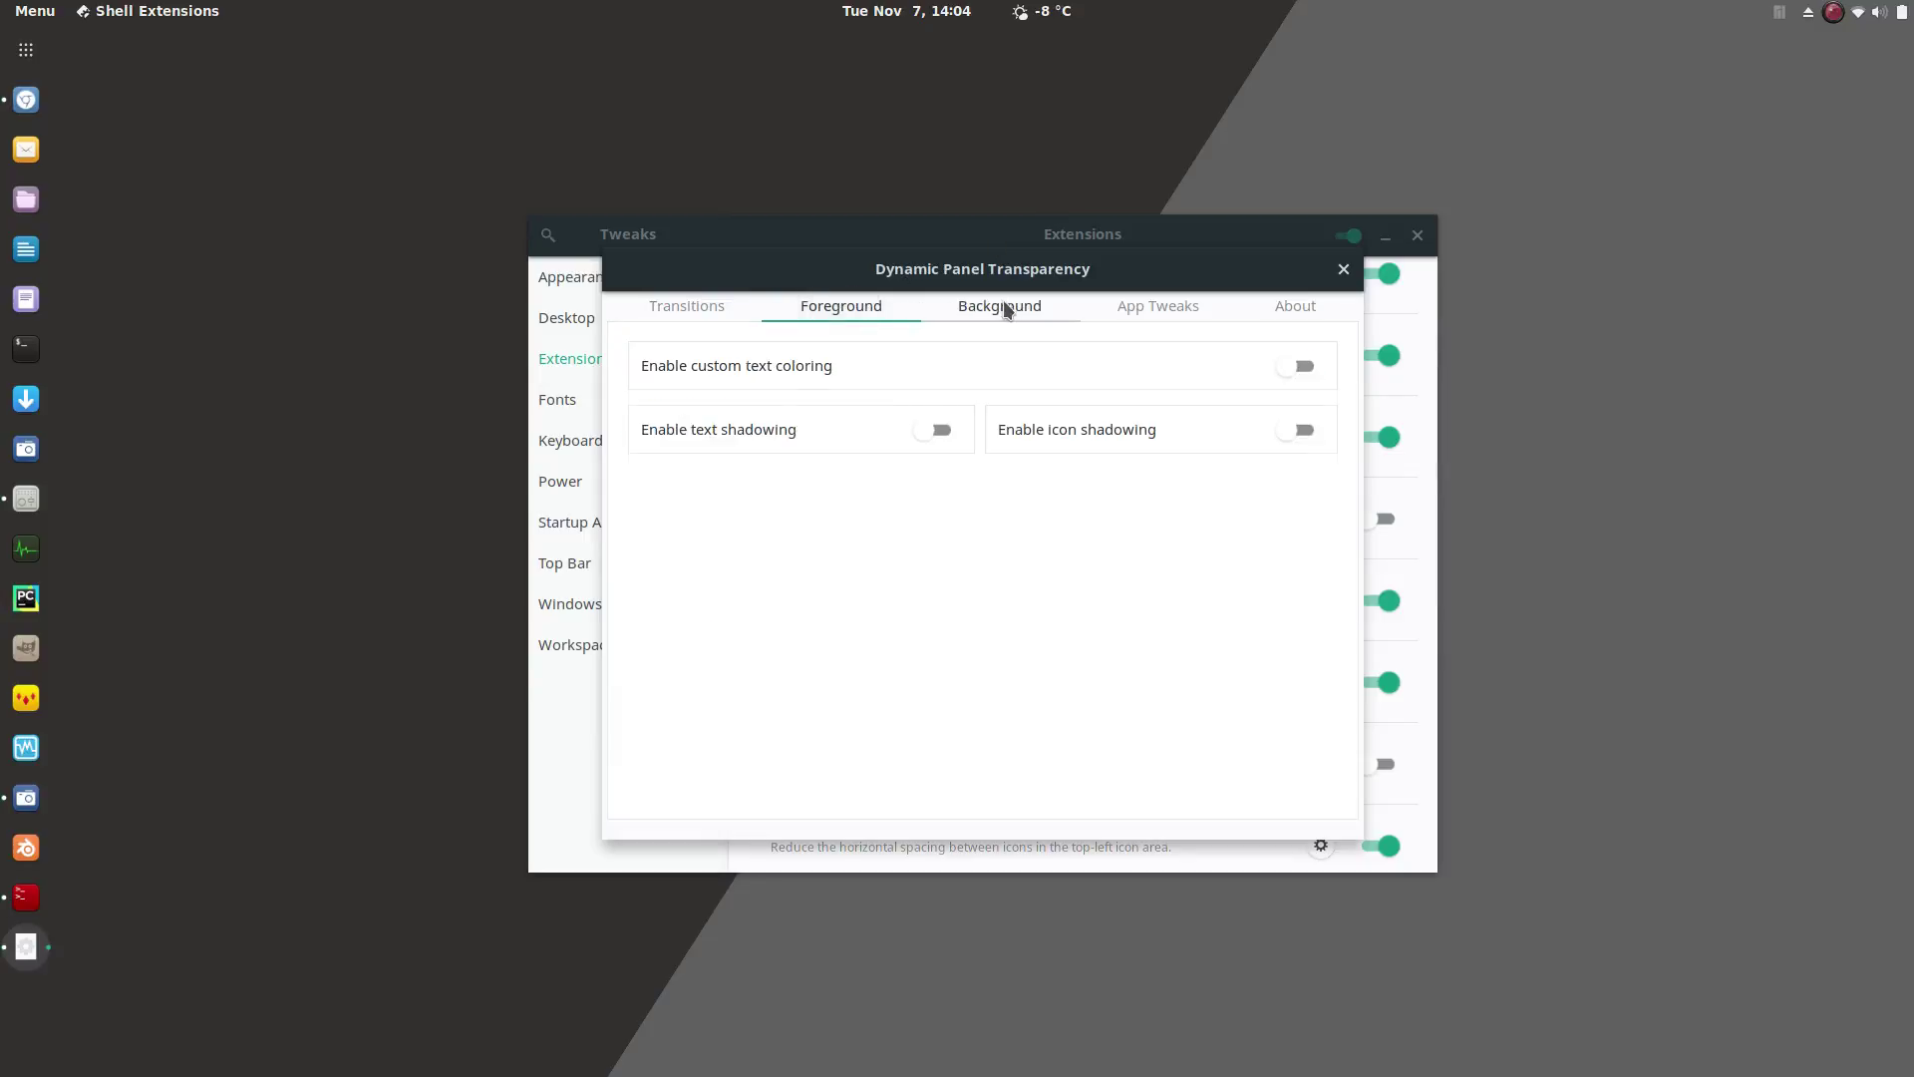
pyautogui.click(1007, 308)
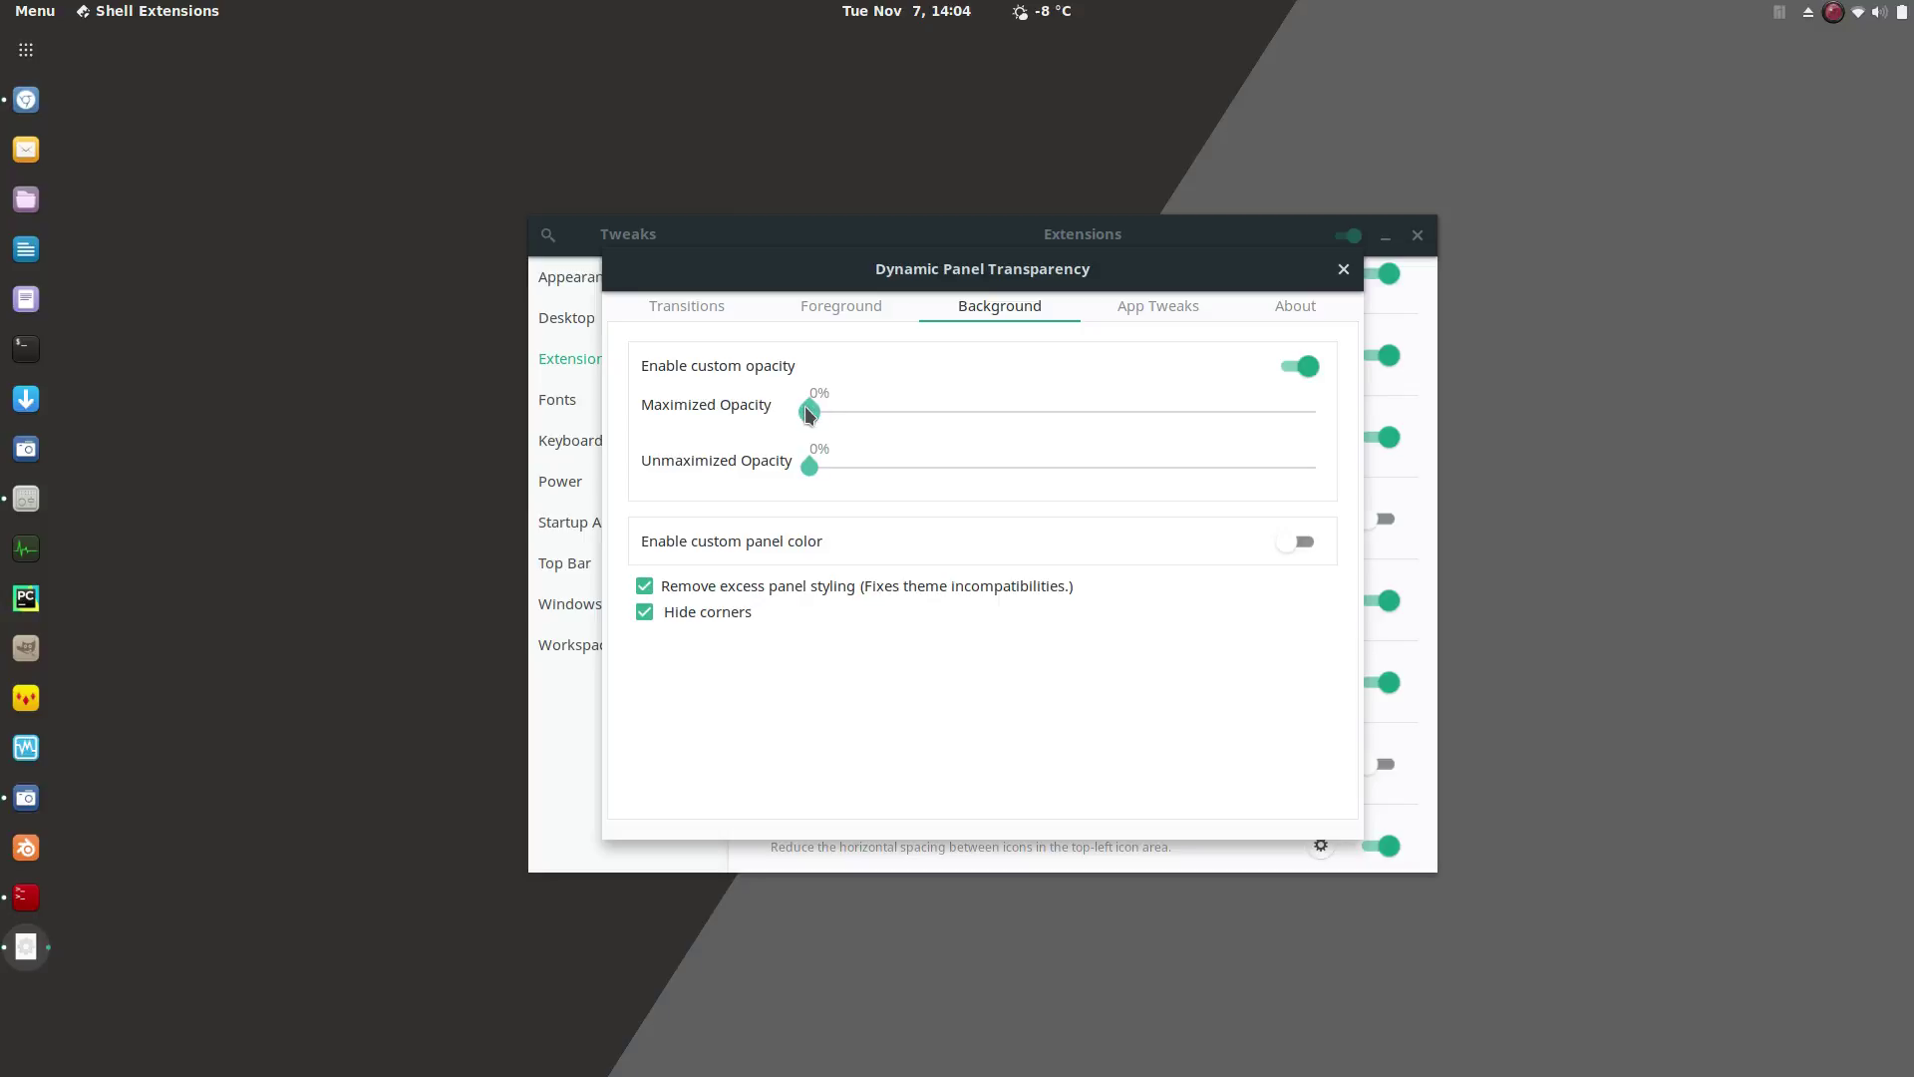
pyautogui.moveTo(811, 410); pyautogui.dragTo(1388, 424)
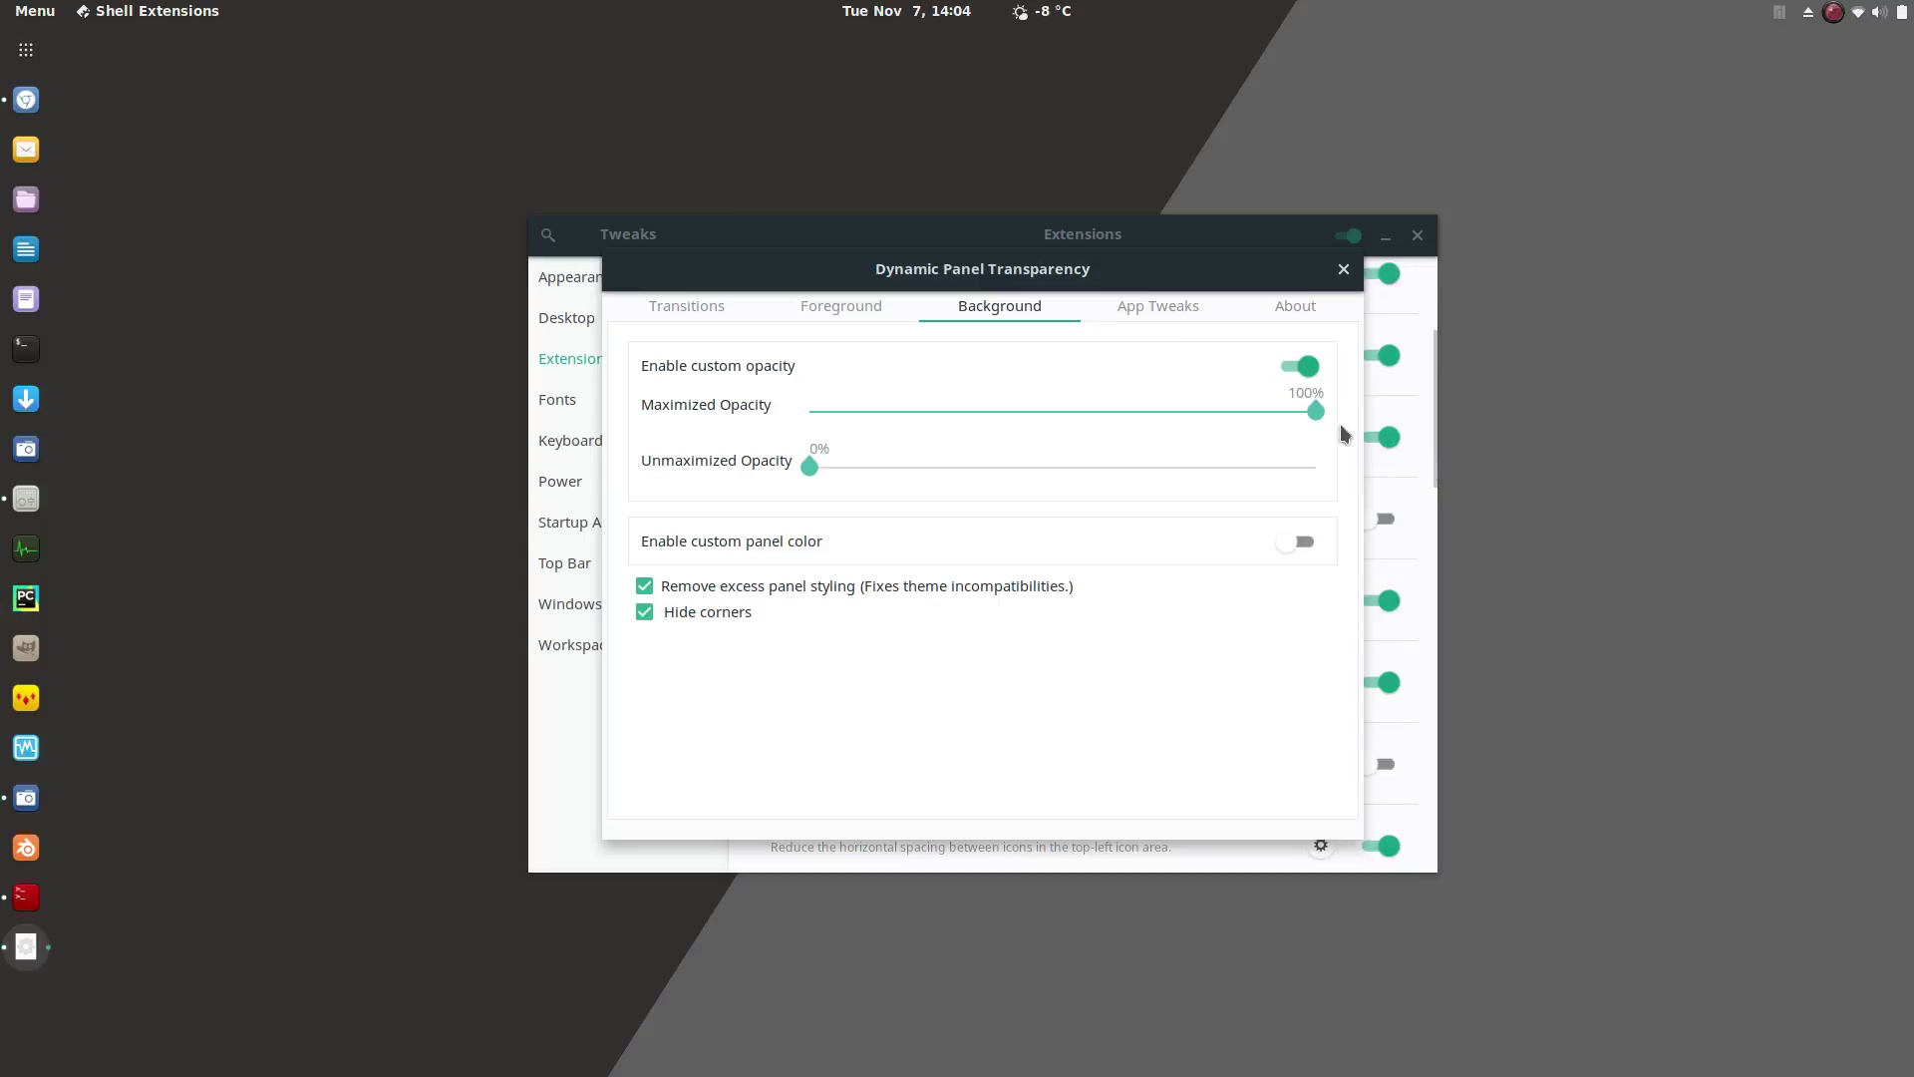
pyautogui.moveTo(1317, 411); pyautogui.dragTo(670, 403)
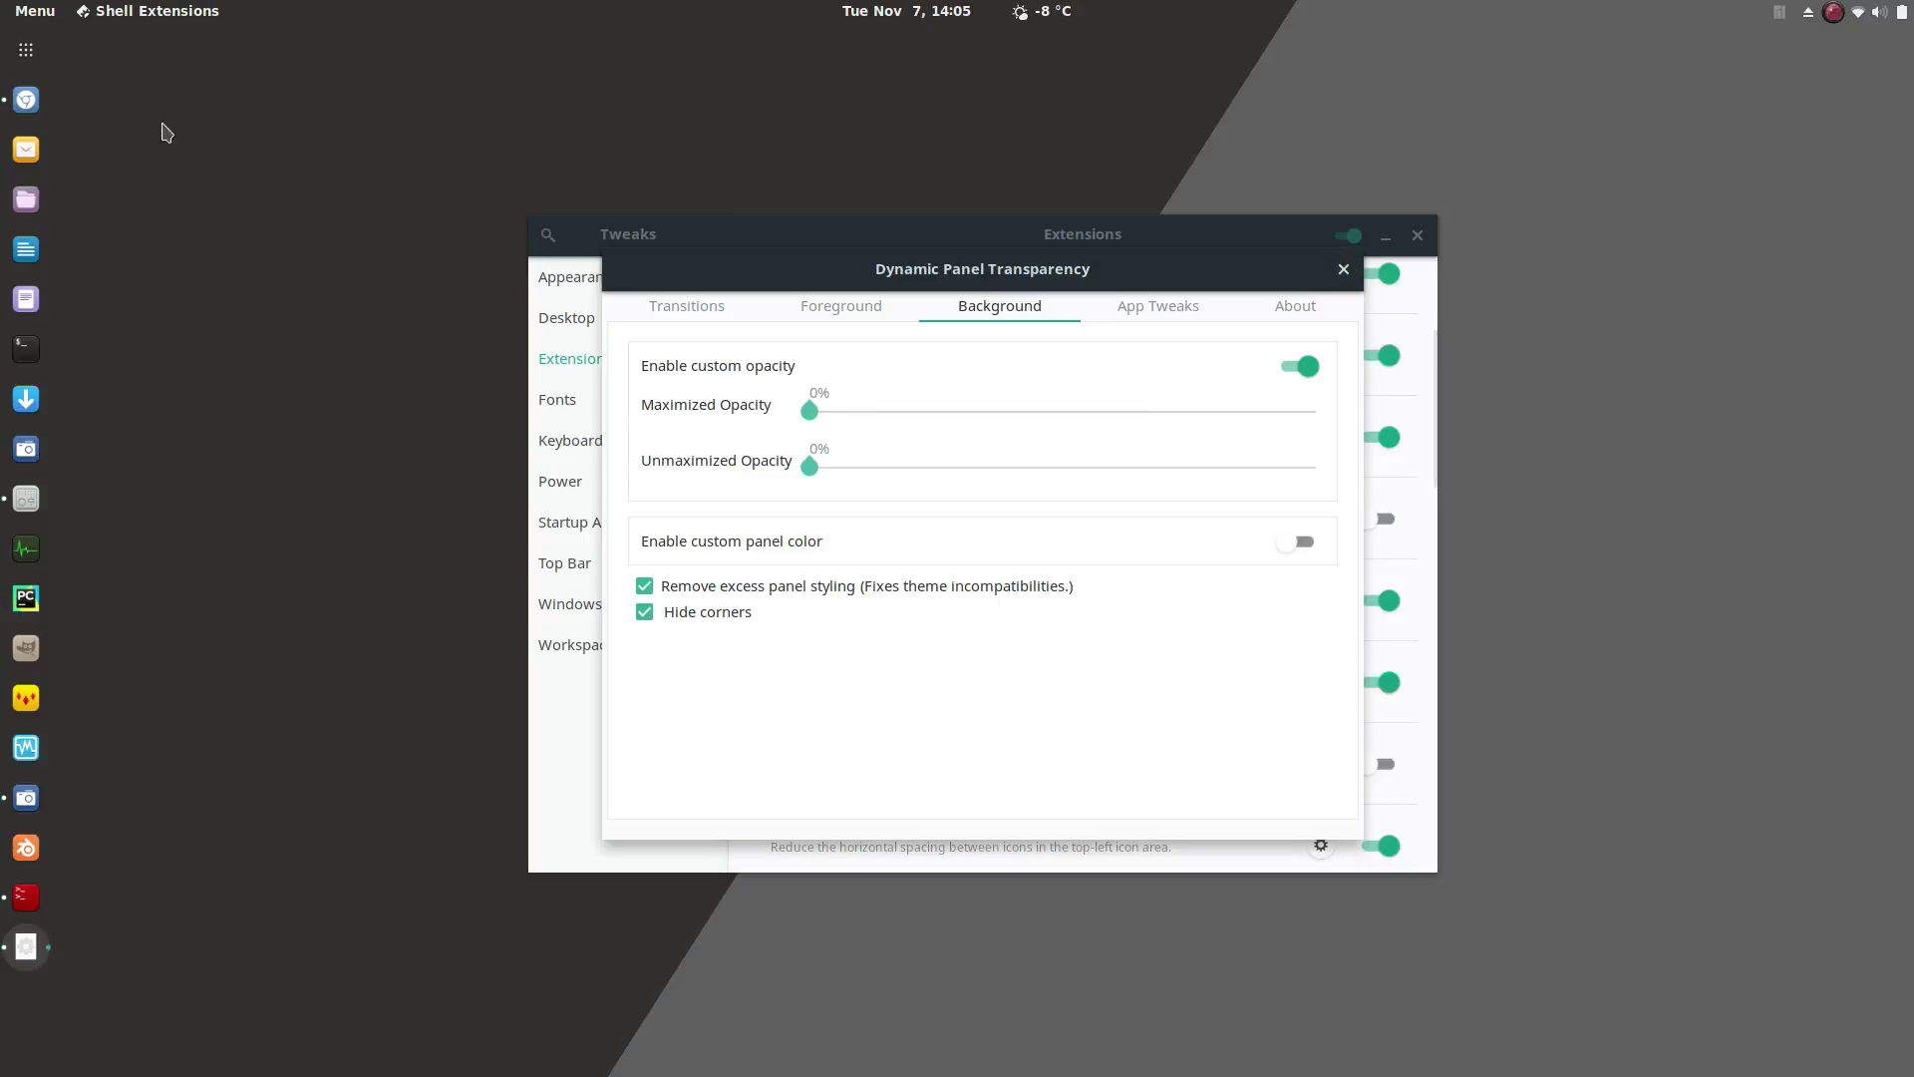
# Switch to Chromium and open the GNOME Shell Extensions website in a new tab
pyautogui.click(26, 99)
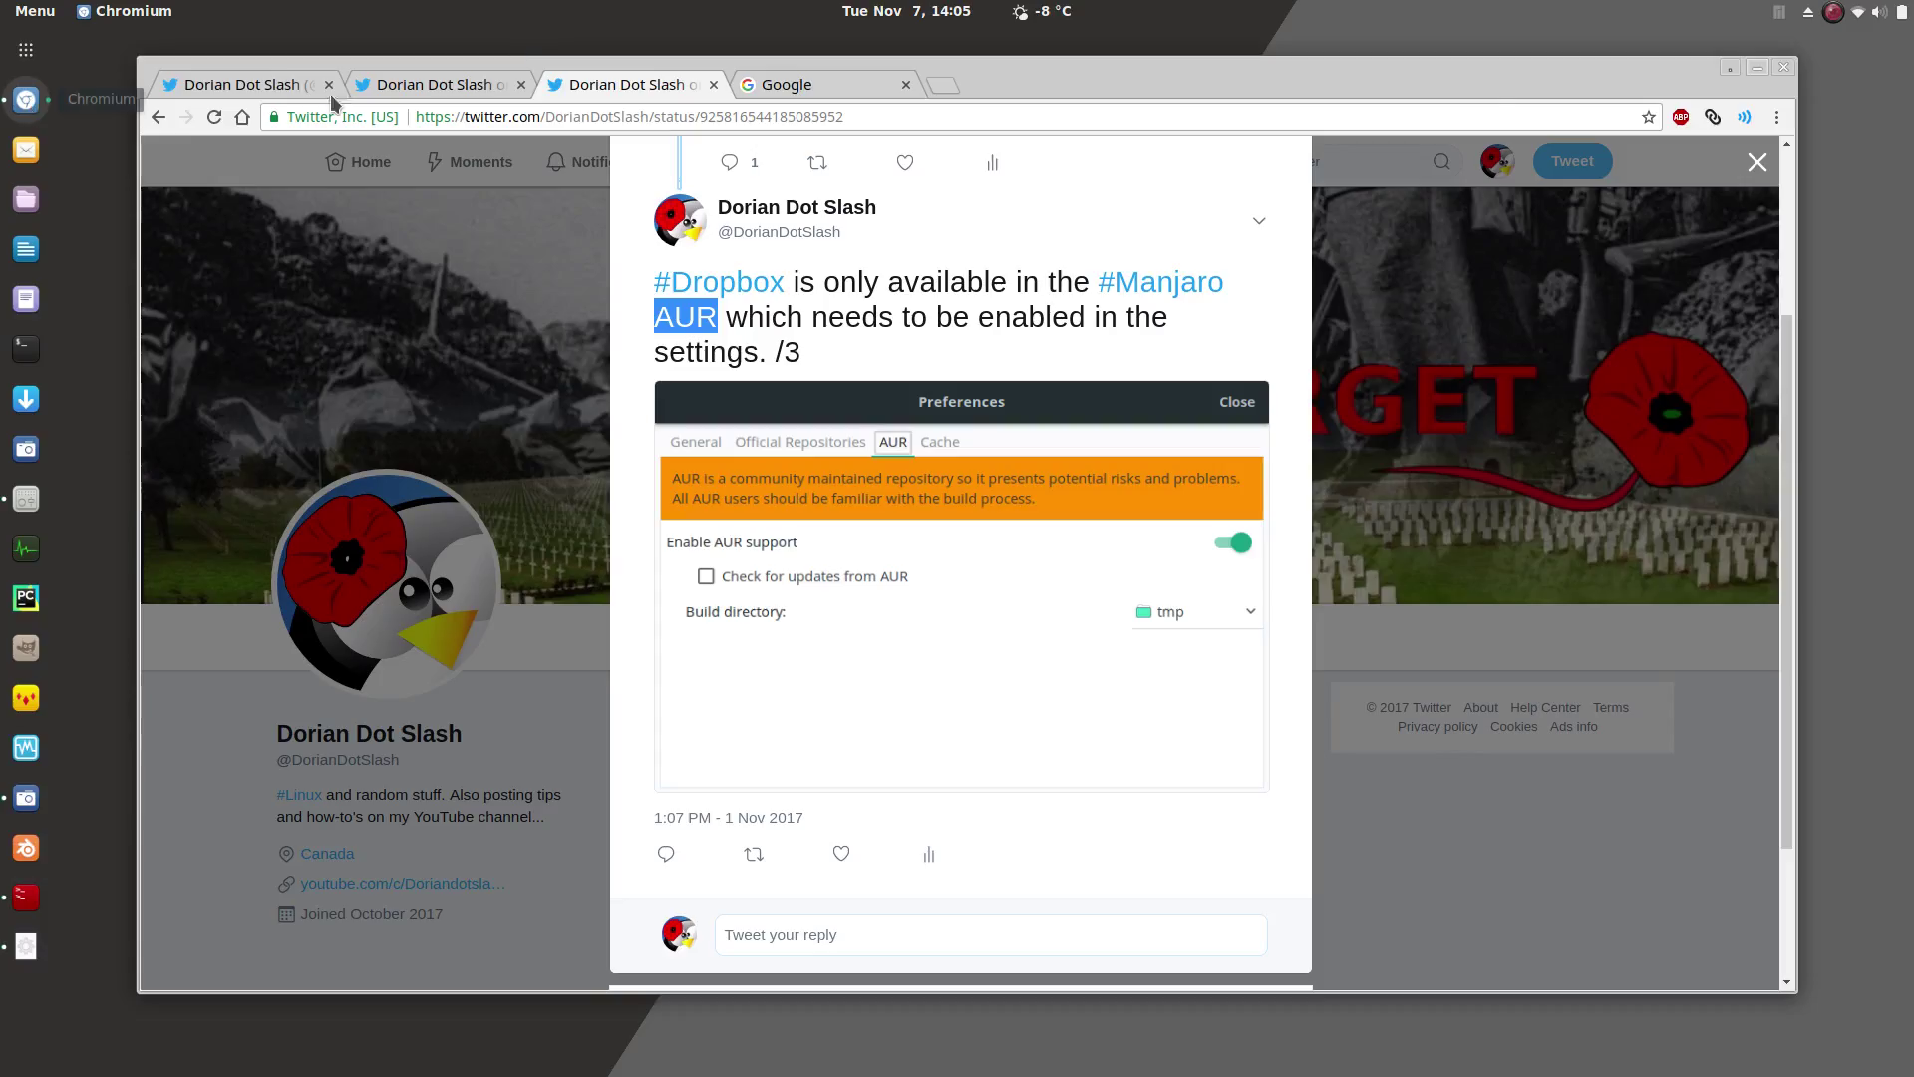
pyautogui.click(1777, 117)
pyautogui.click(1548, 147)
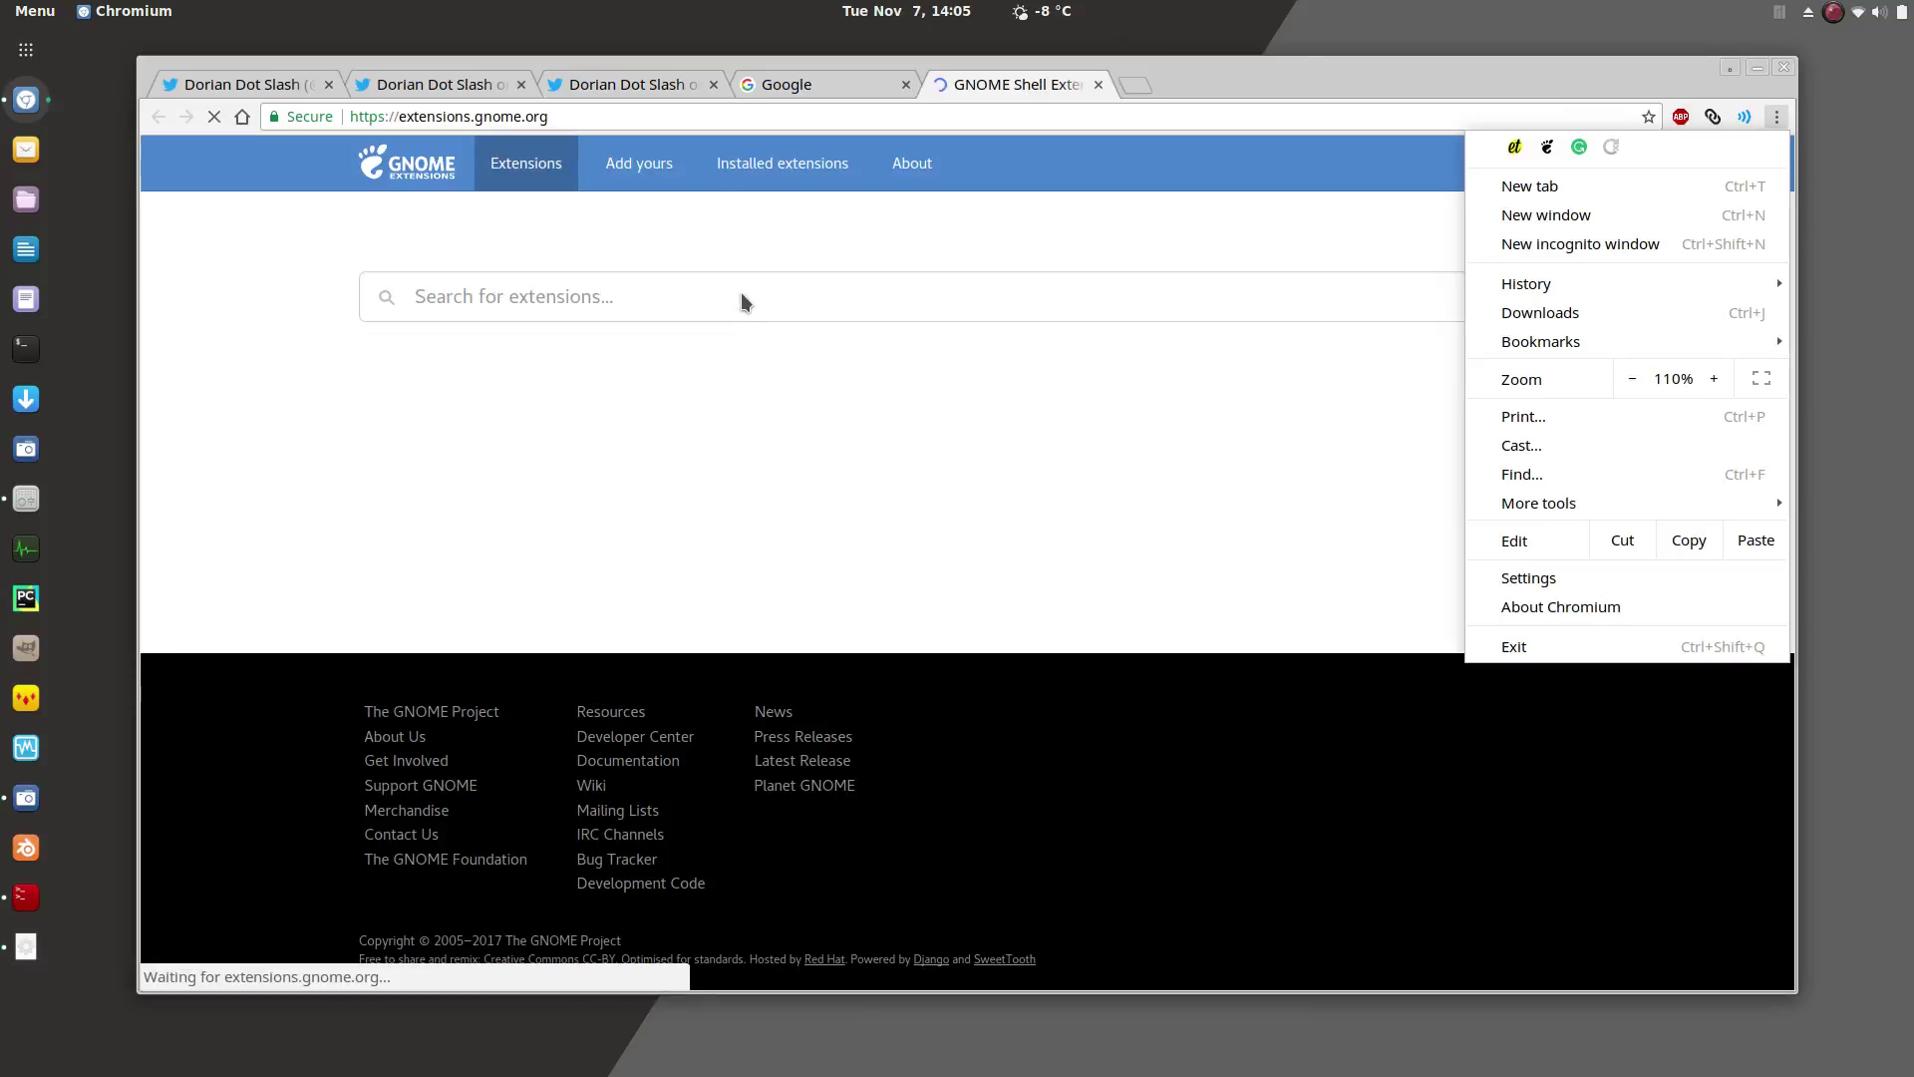
# Search the extensions for "dynamic tr" and open the Dynamic Panel Transparency page
pyautogui.click(740, 292)
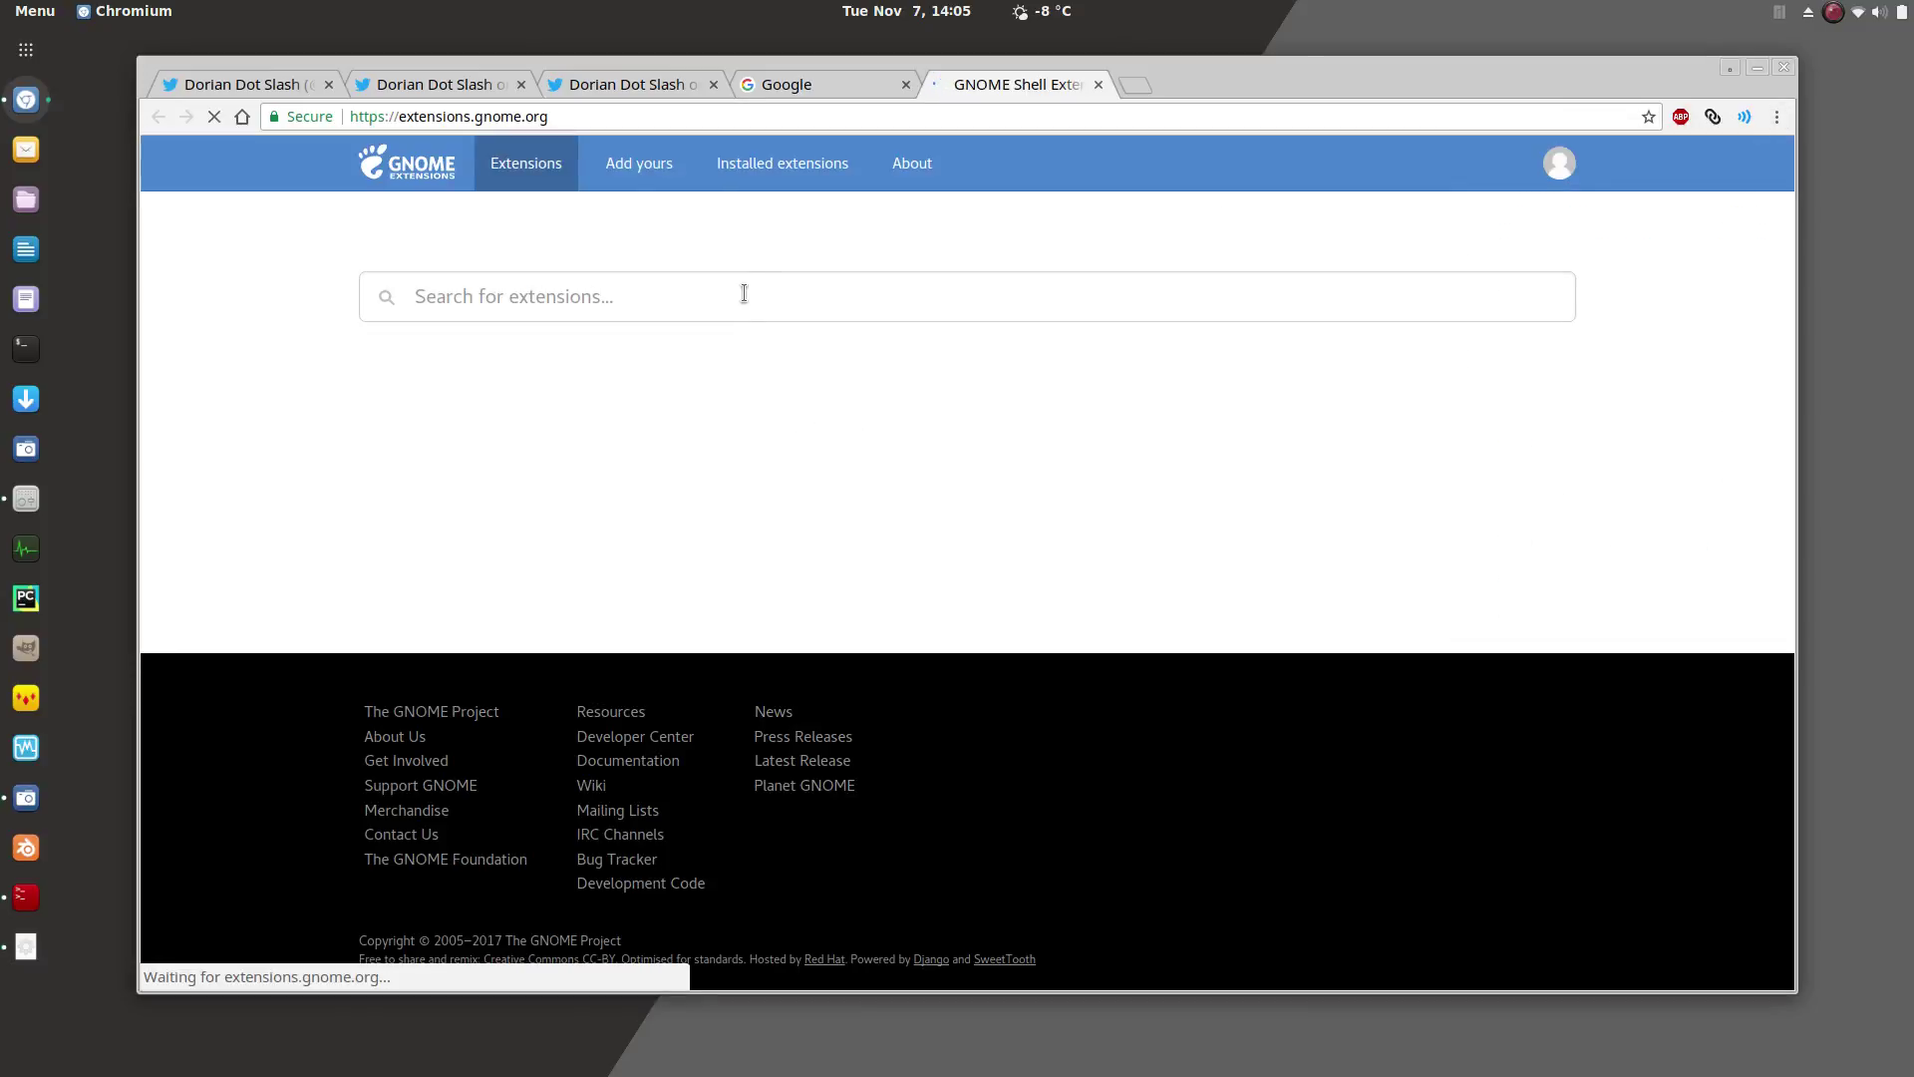
pyautogui.click(742, 292)
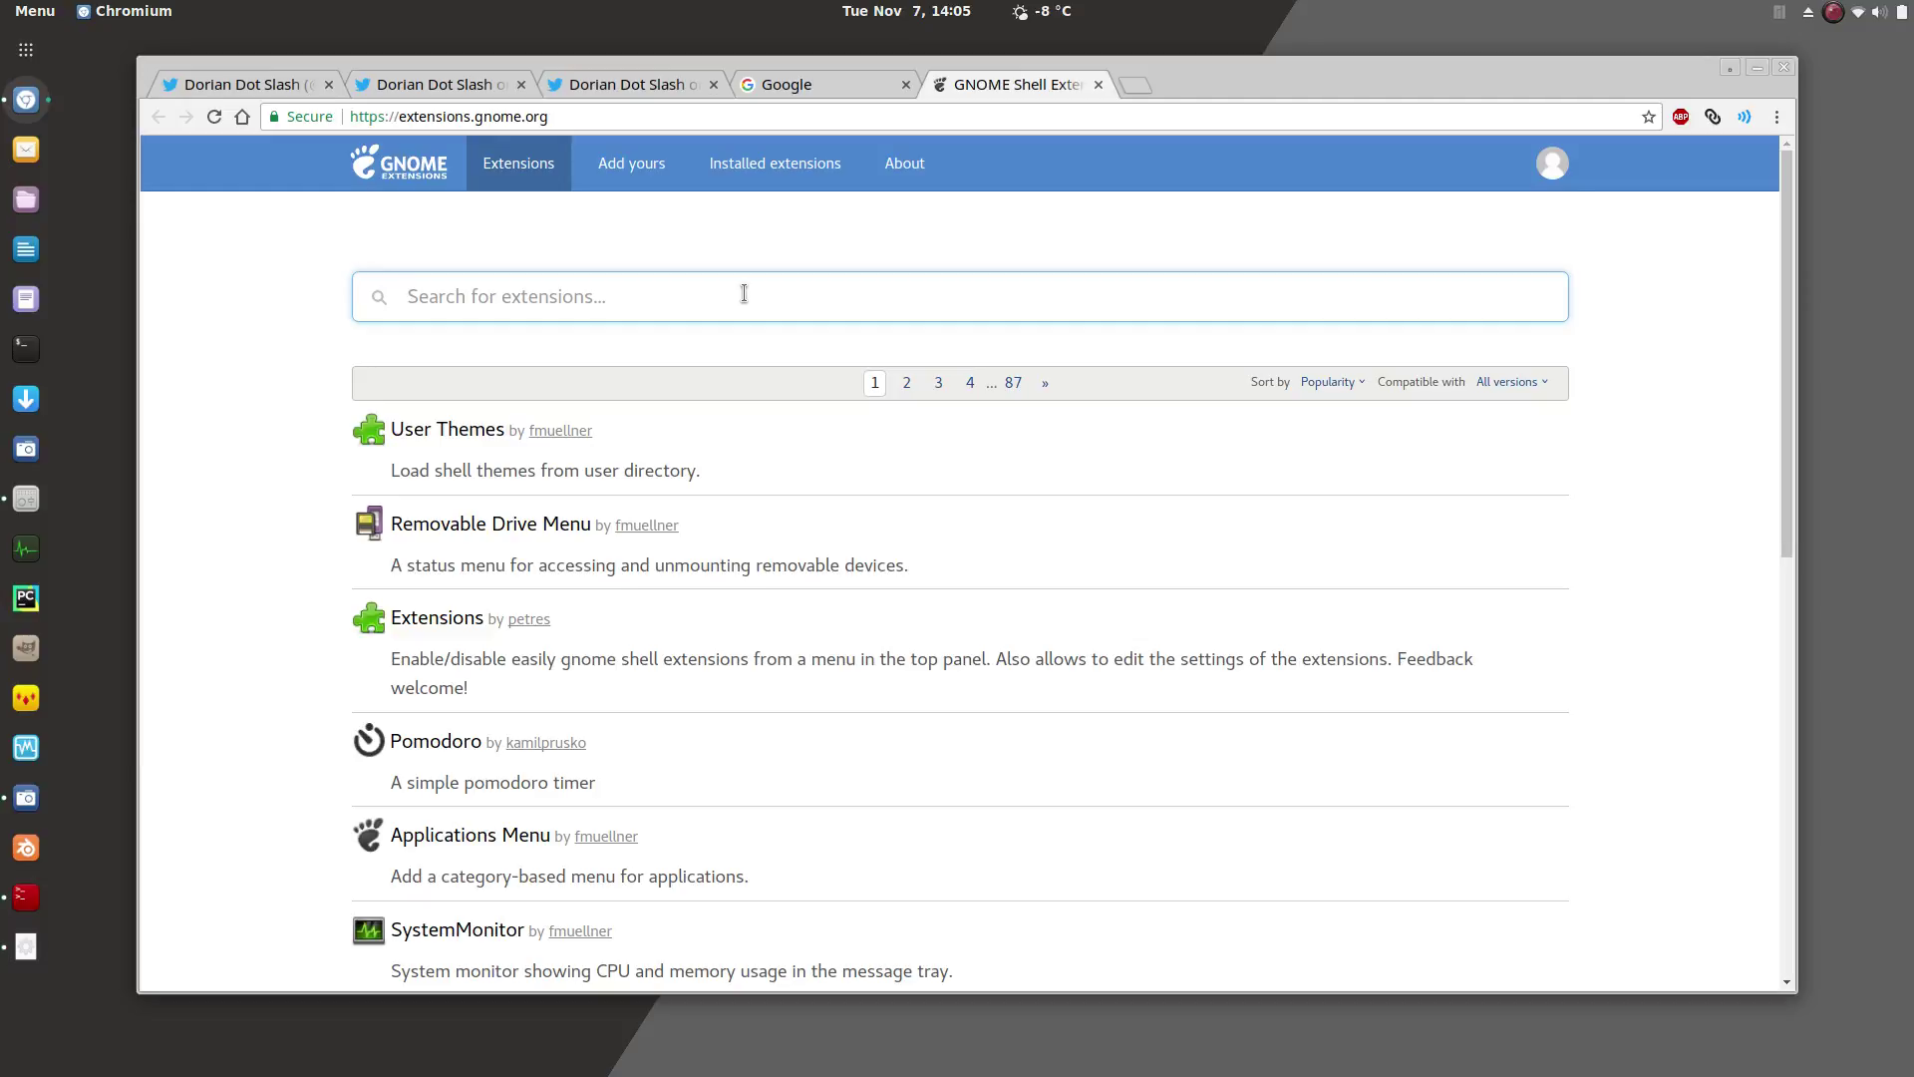
pyautogui.write('dynamic tr')
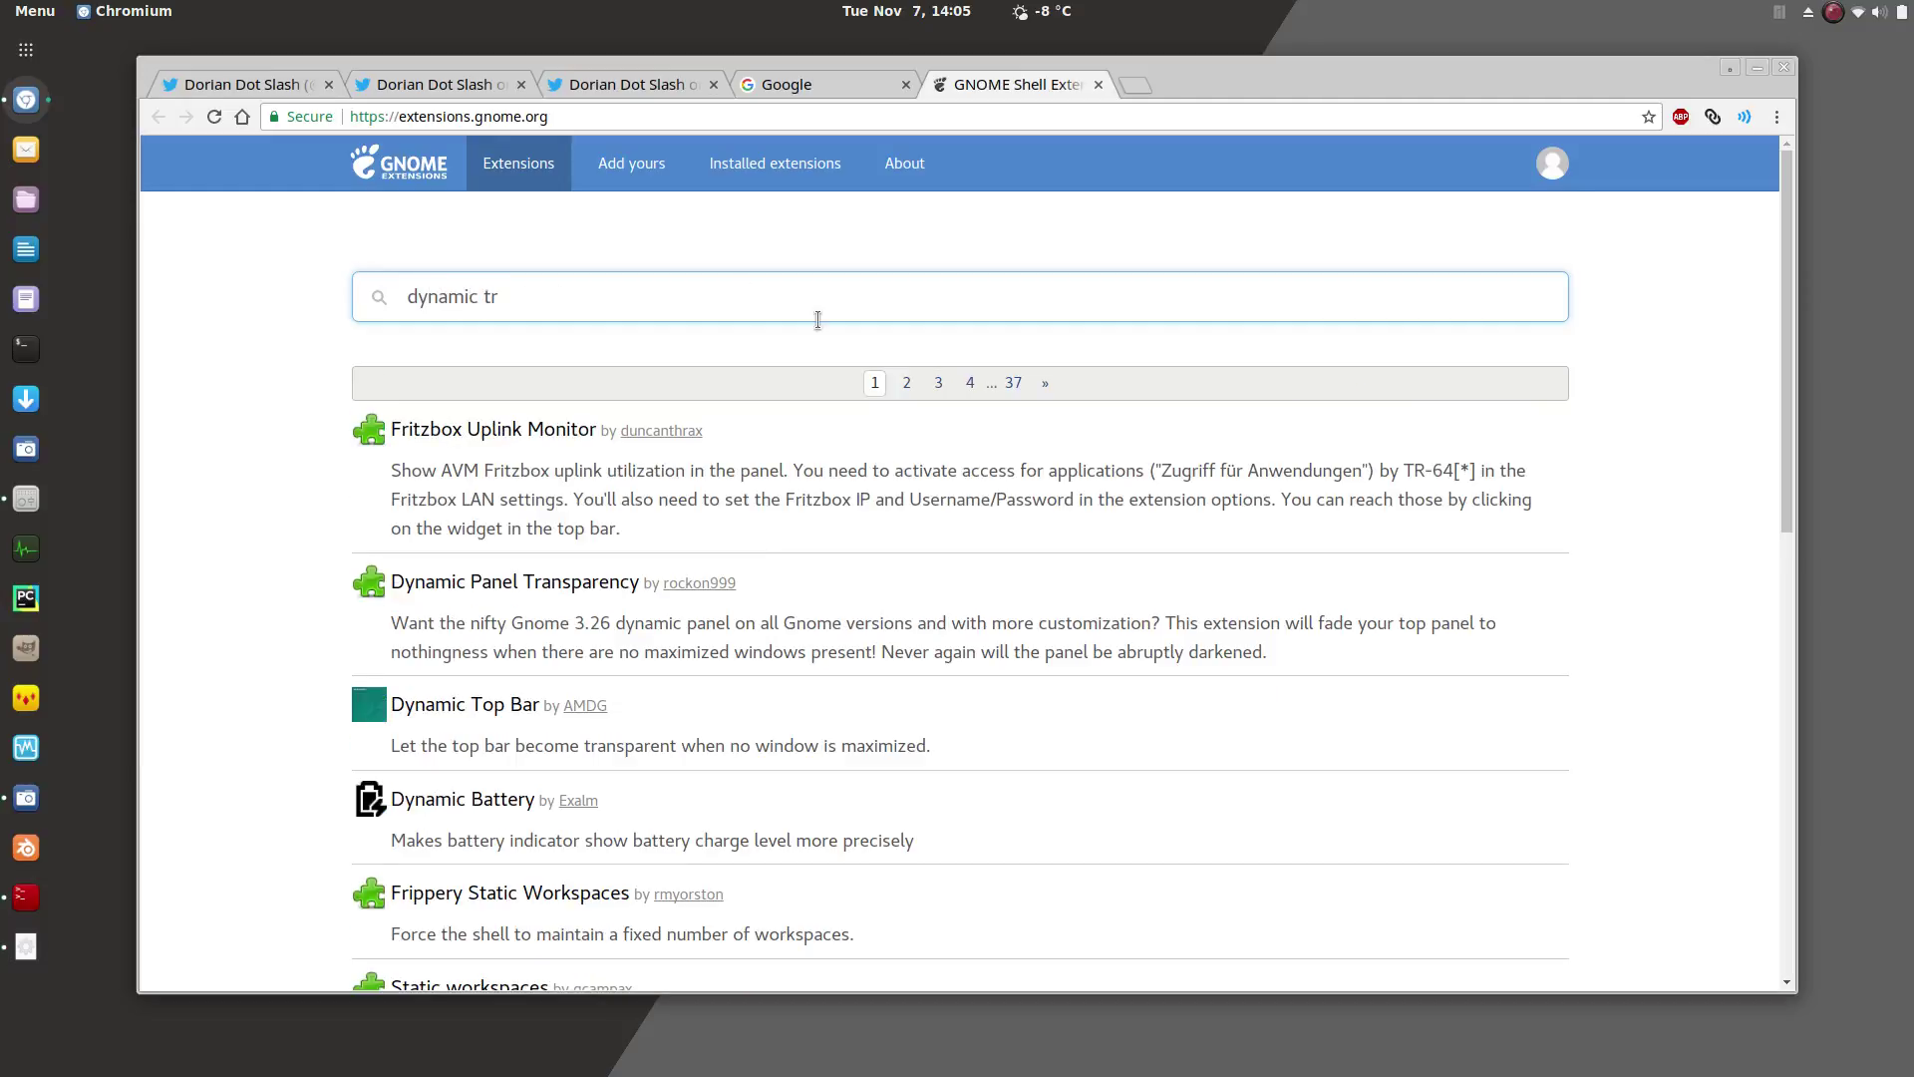
pyautogui.click(548, 583)
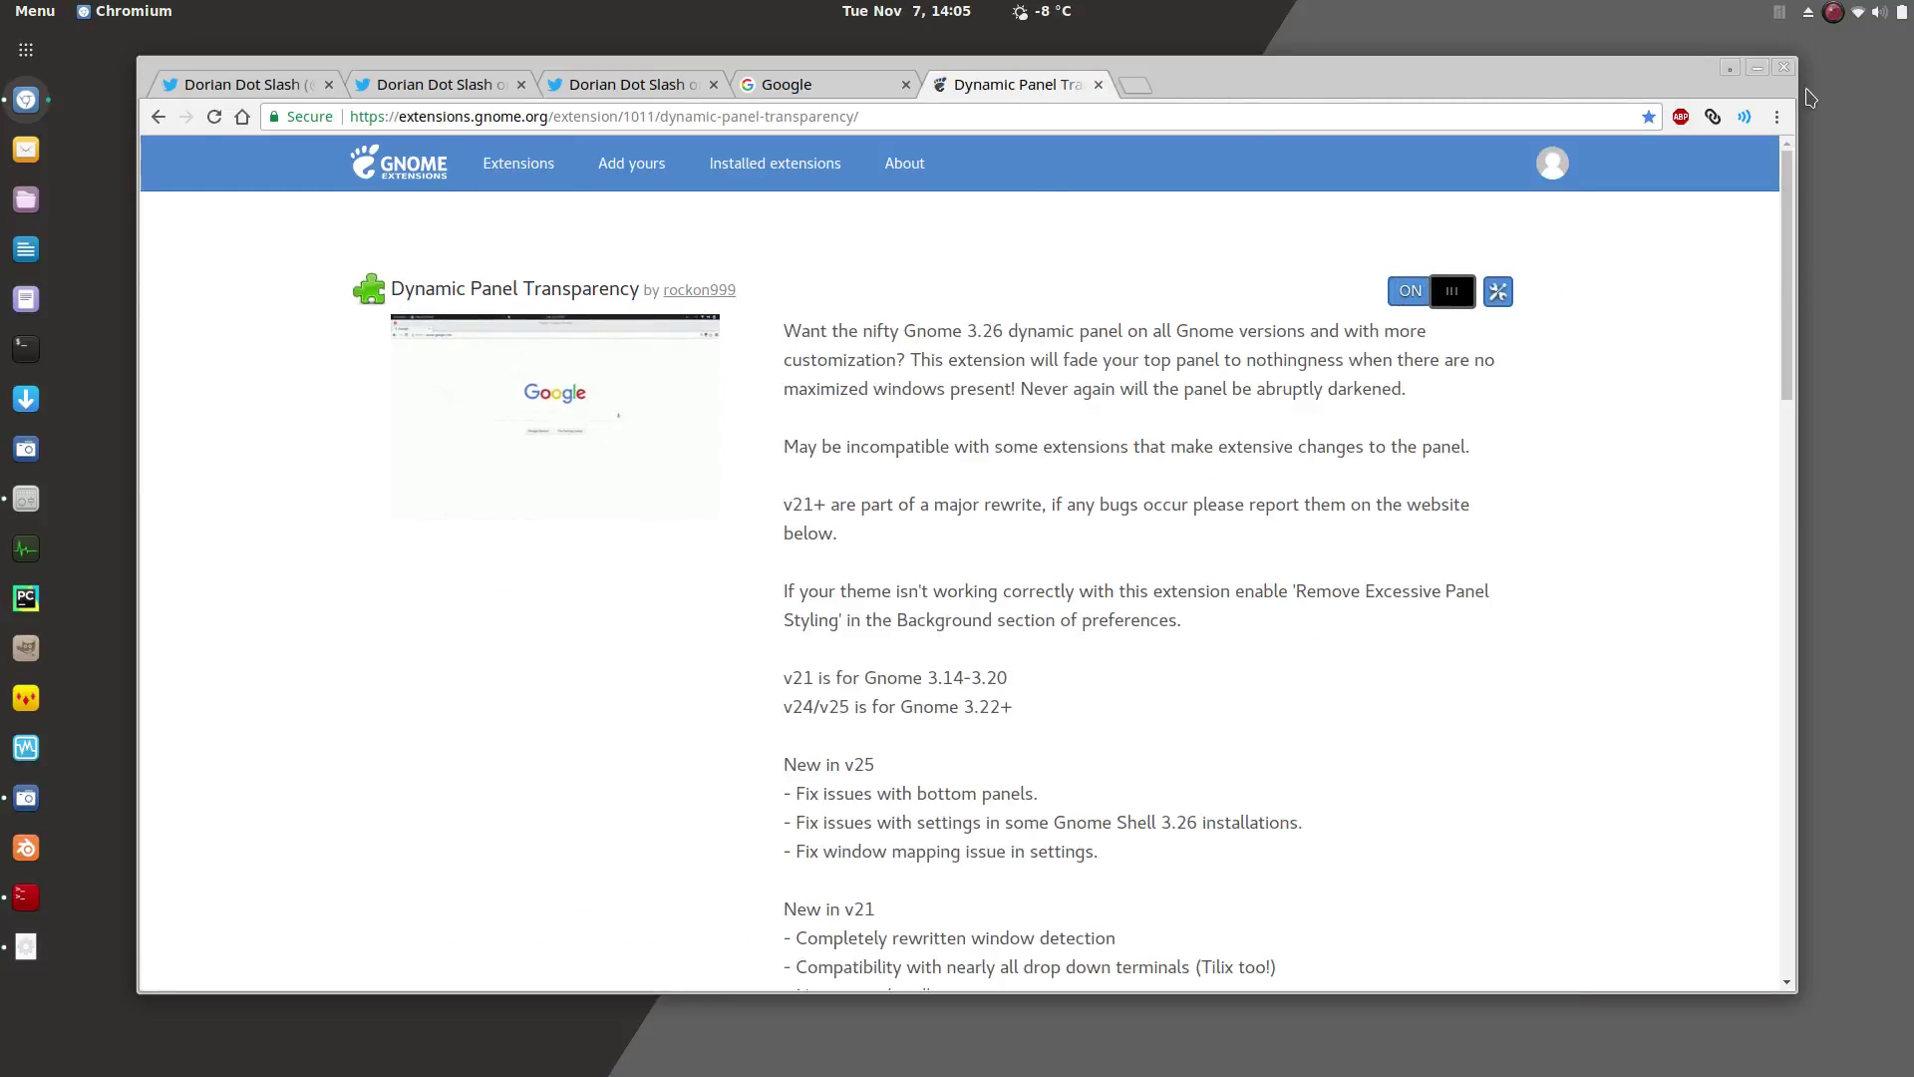
# Minimize Chromium and close the Dynamic Panel Transparency settings with Maximized Opacity left at 0%
pyautogui.click(1759, 69)
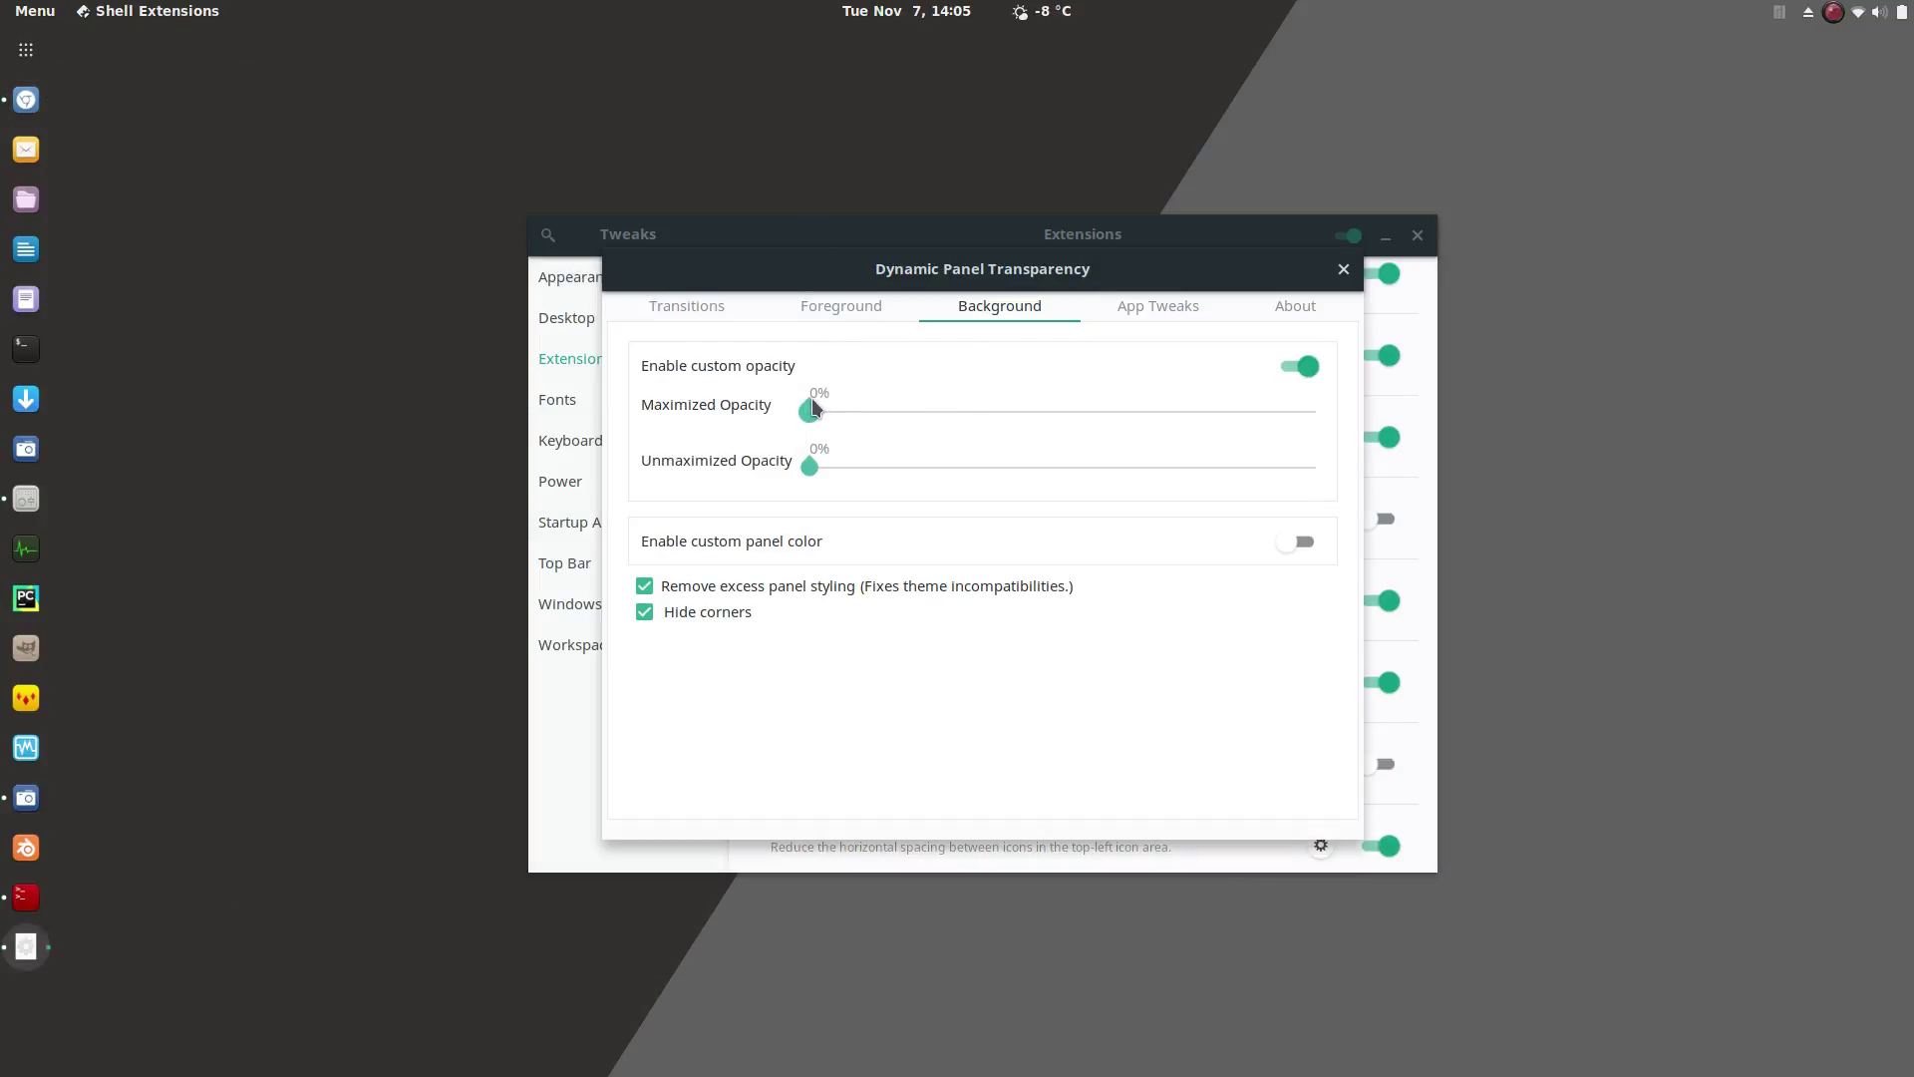
pyautogui.moveTo(812, 409); pyautogui.dragTo(765, 428)
pyautogui.click(1342, 270)
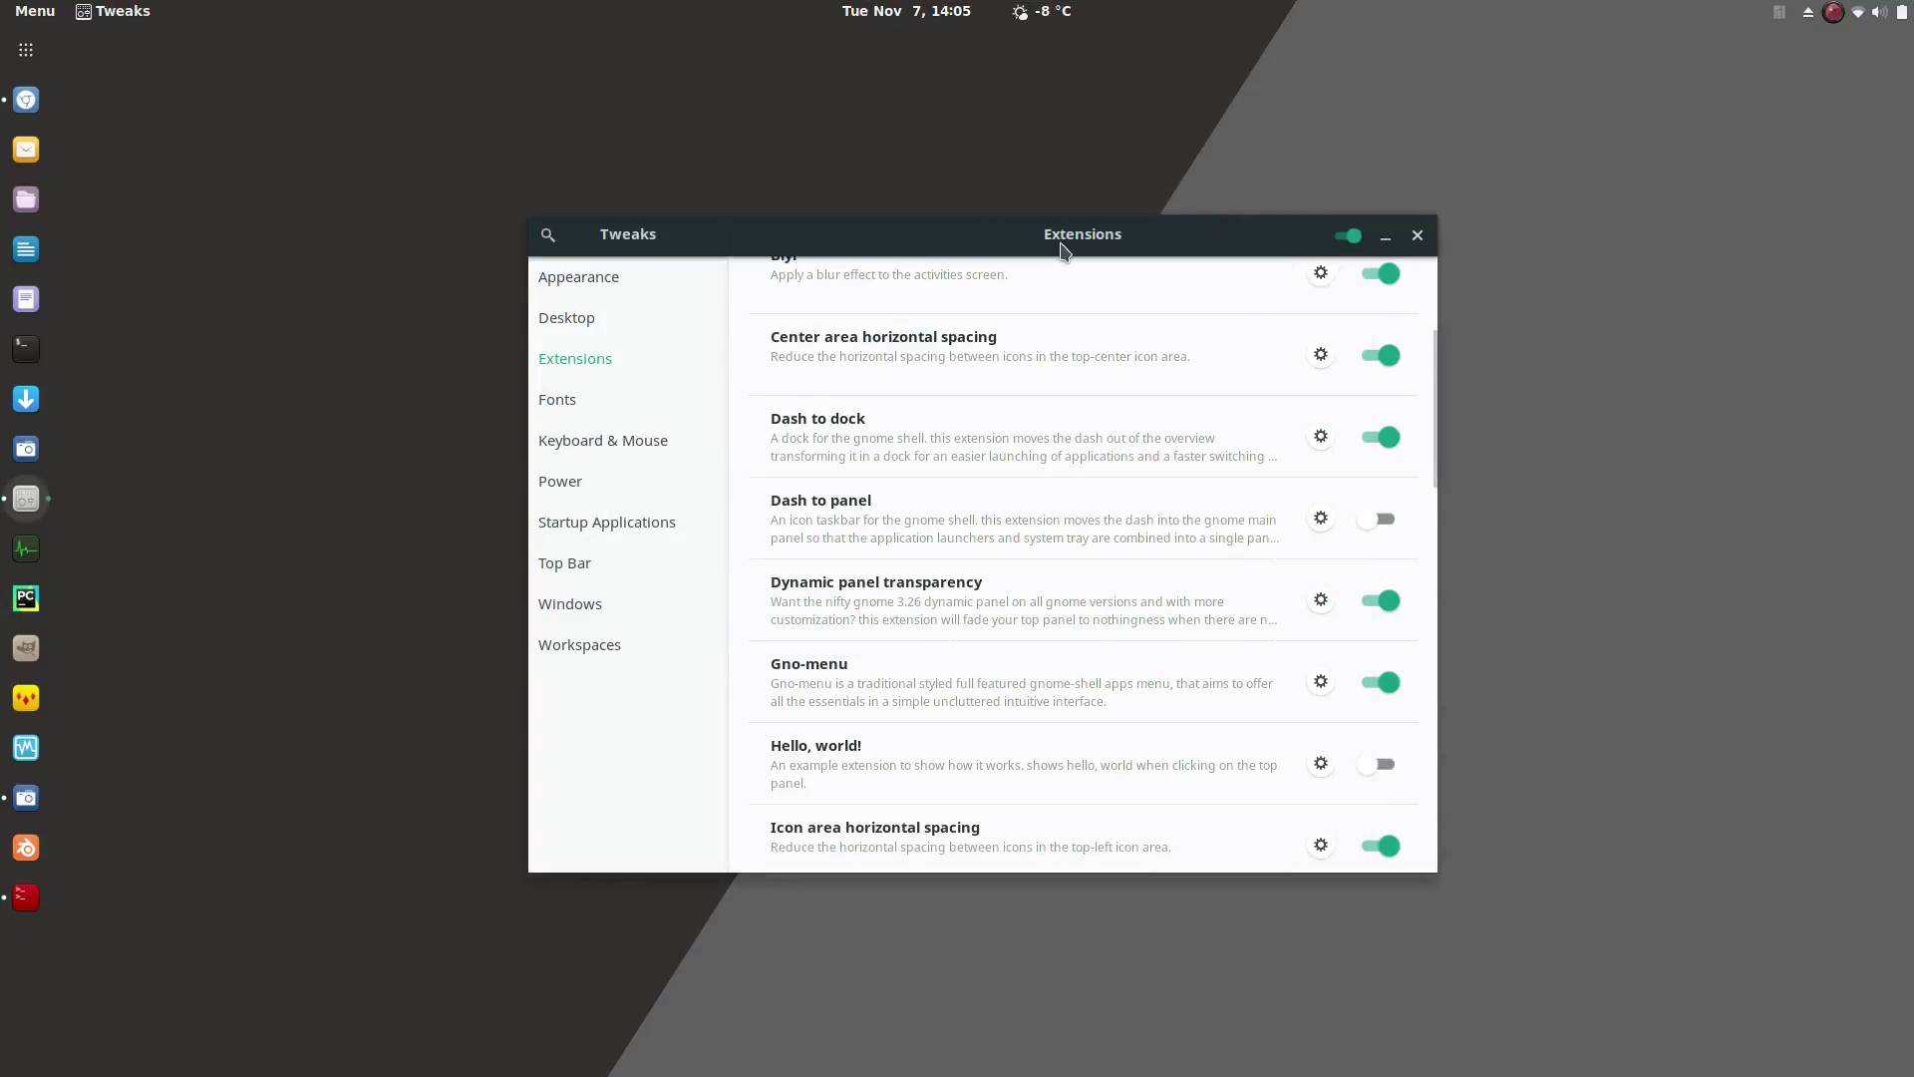
# Restart the GNOME Shell by running the command r
pyautogui.hotkey('alt', 'F2')
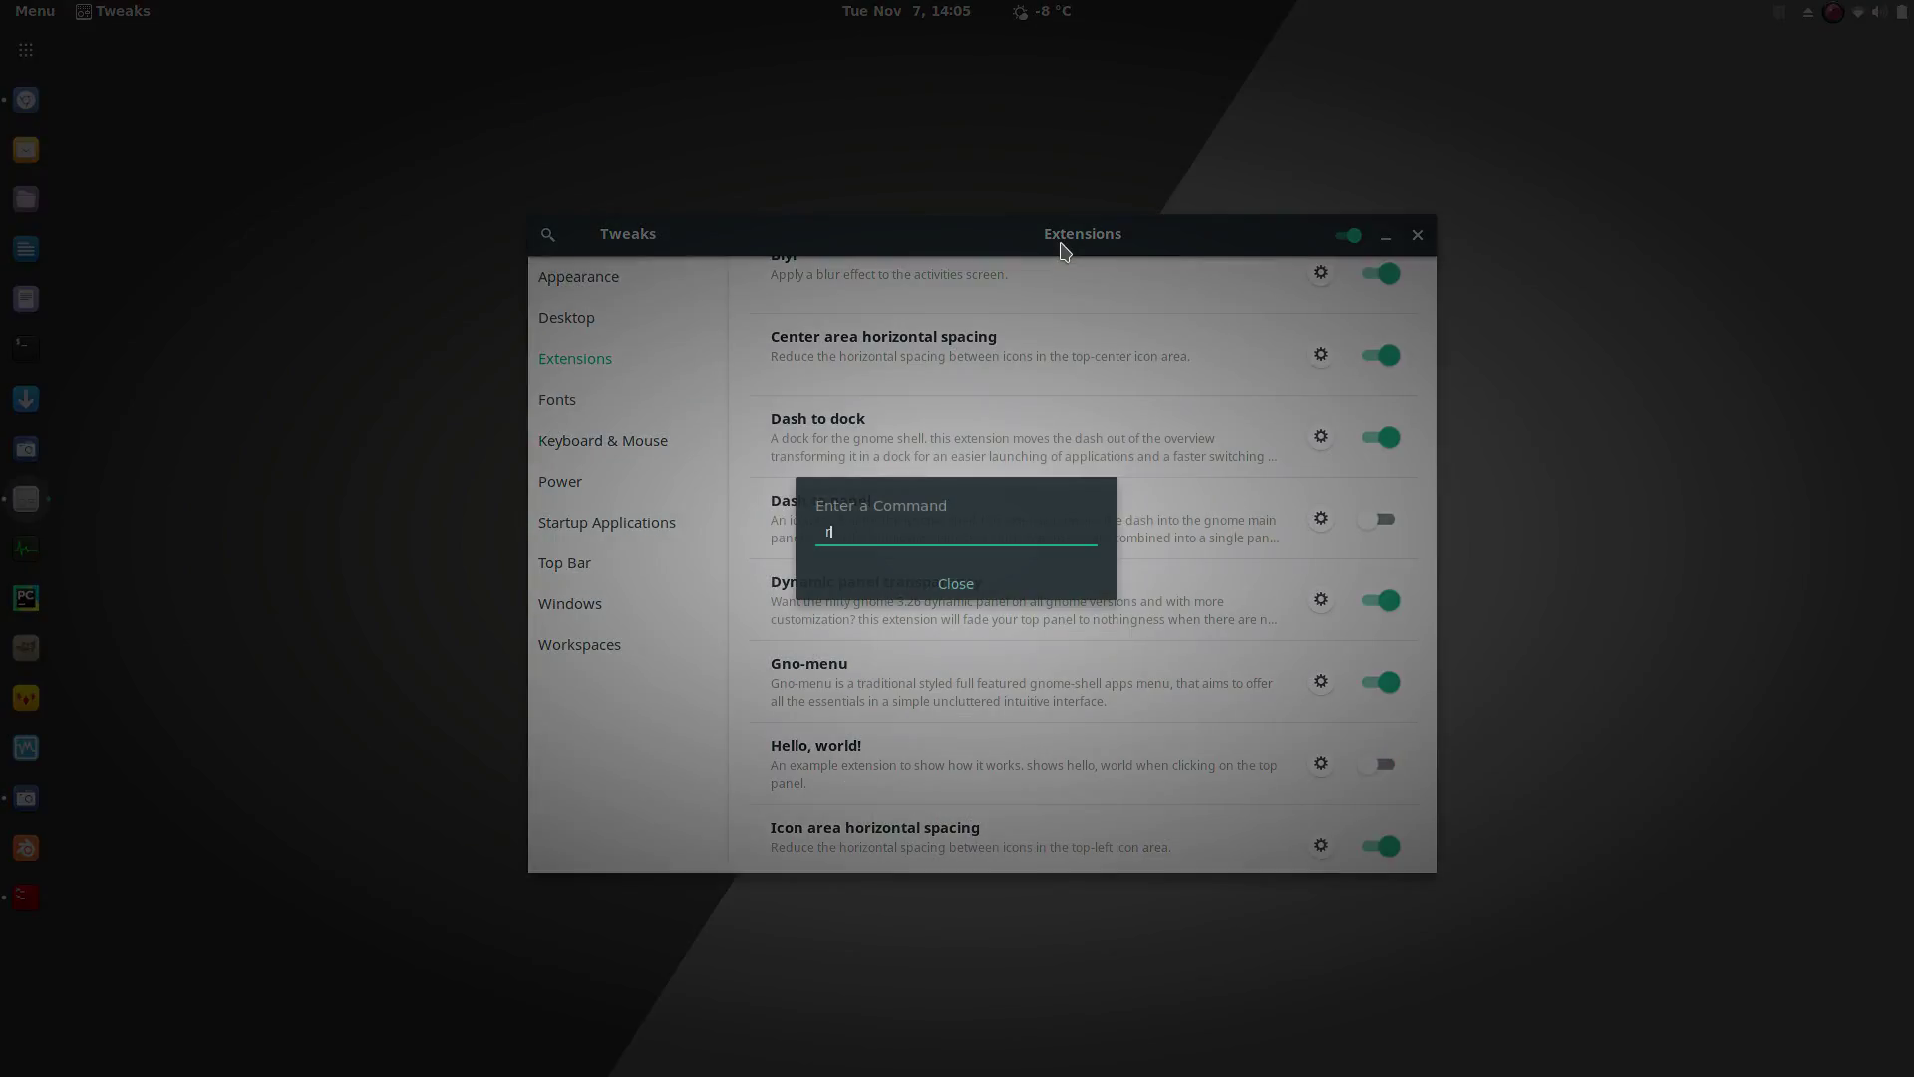
pyautogui.write('r')
pyautogui.press('Return')
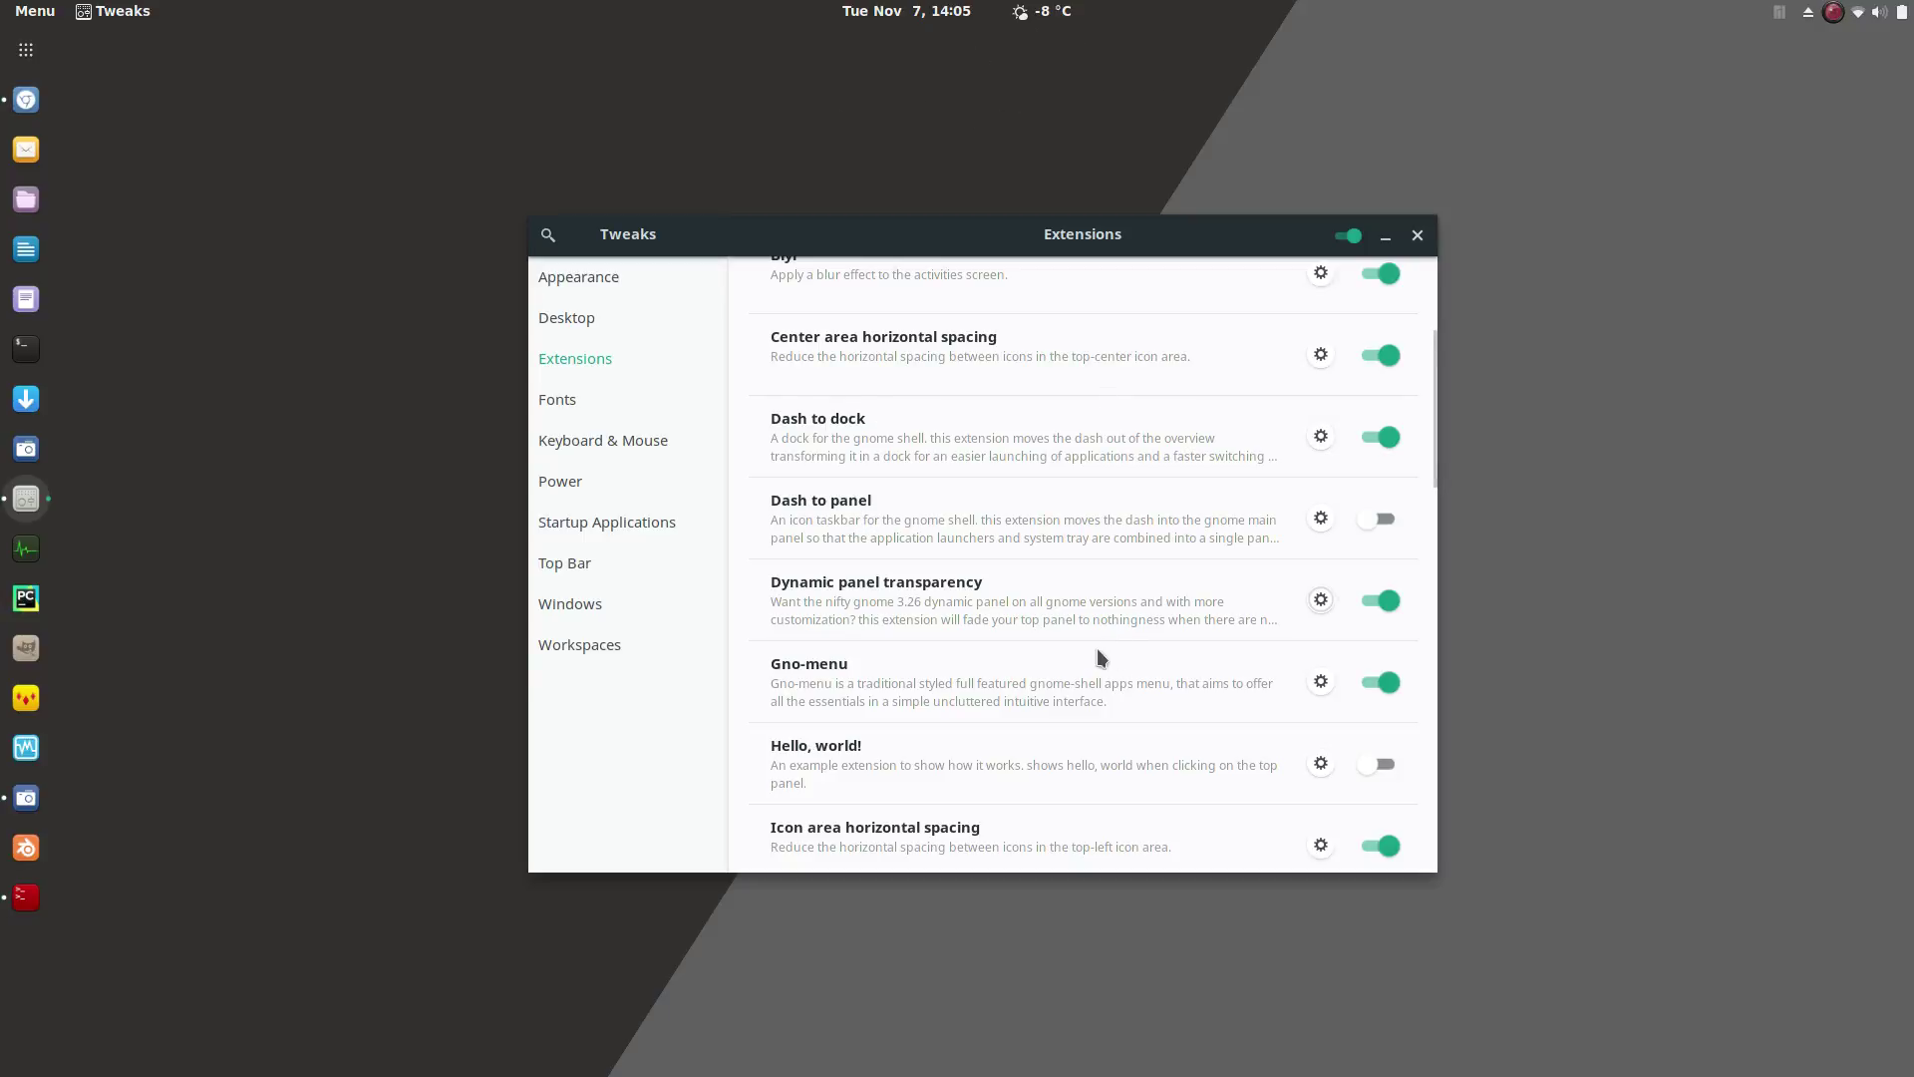
# Minimize Tweaks and toggle the full applications overview several times to examine its background blur
pyautogui.scroll(3, 1089, 662)
pyautogui.scroll(1, 1089, 662)
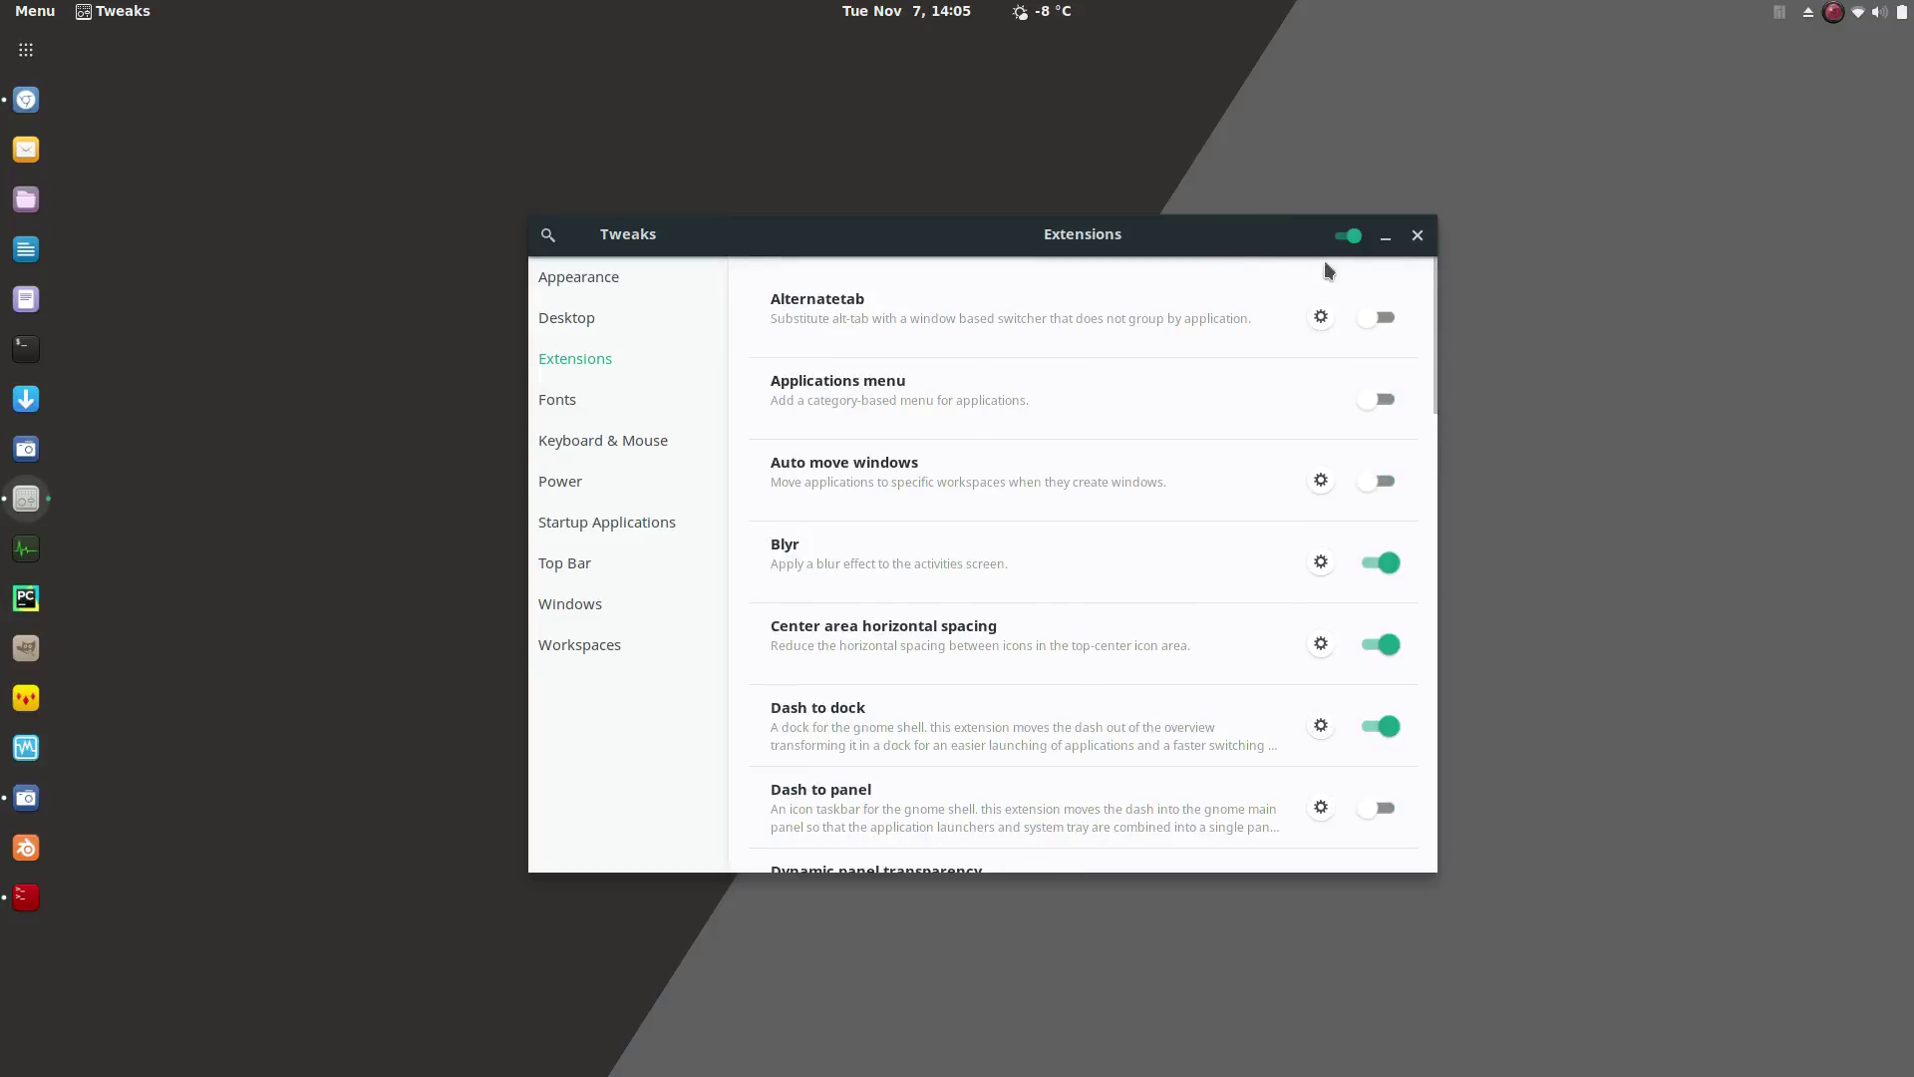
pyautogui.click(1382, 238)
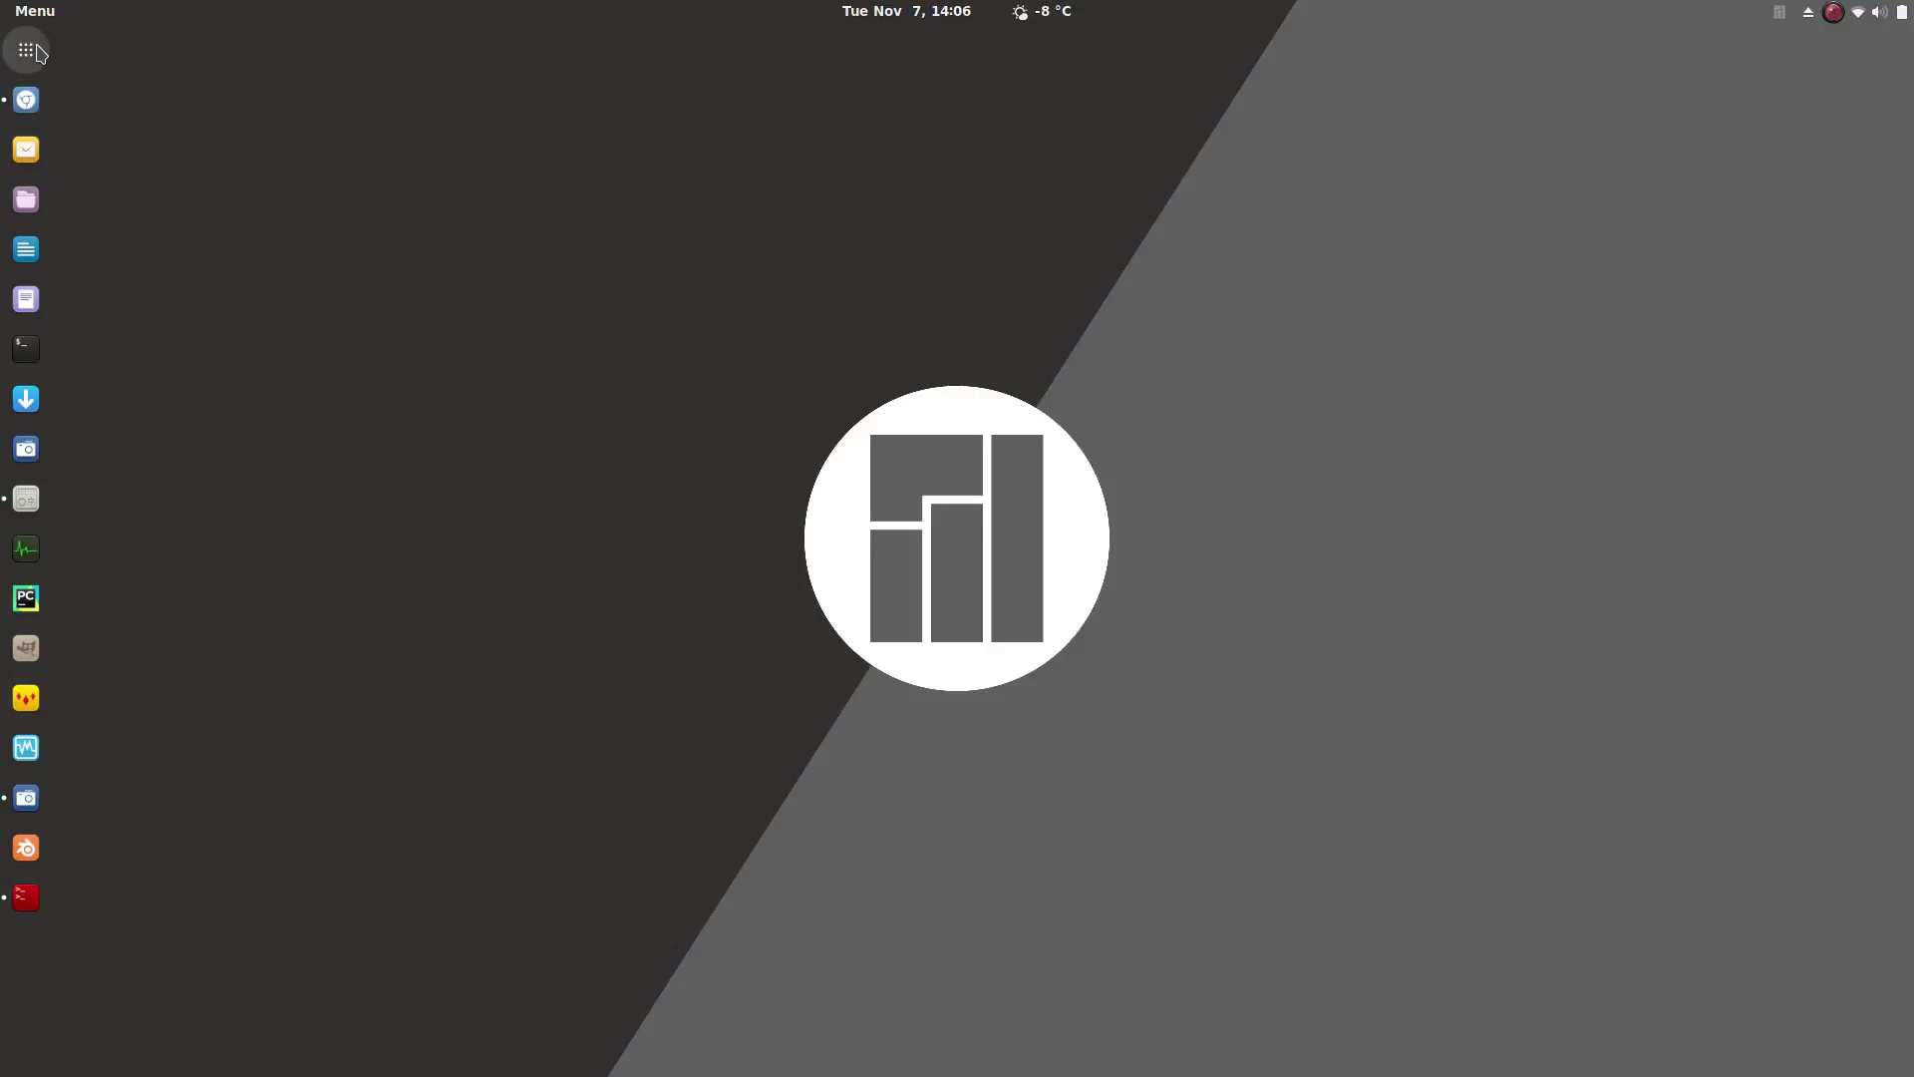
pyautogui.click(4, 58)
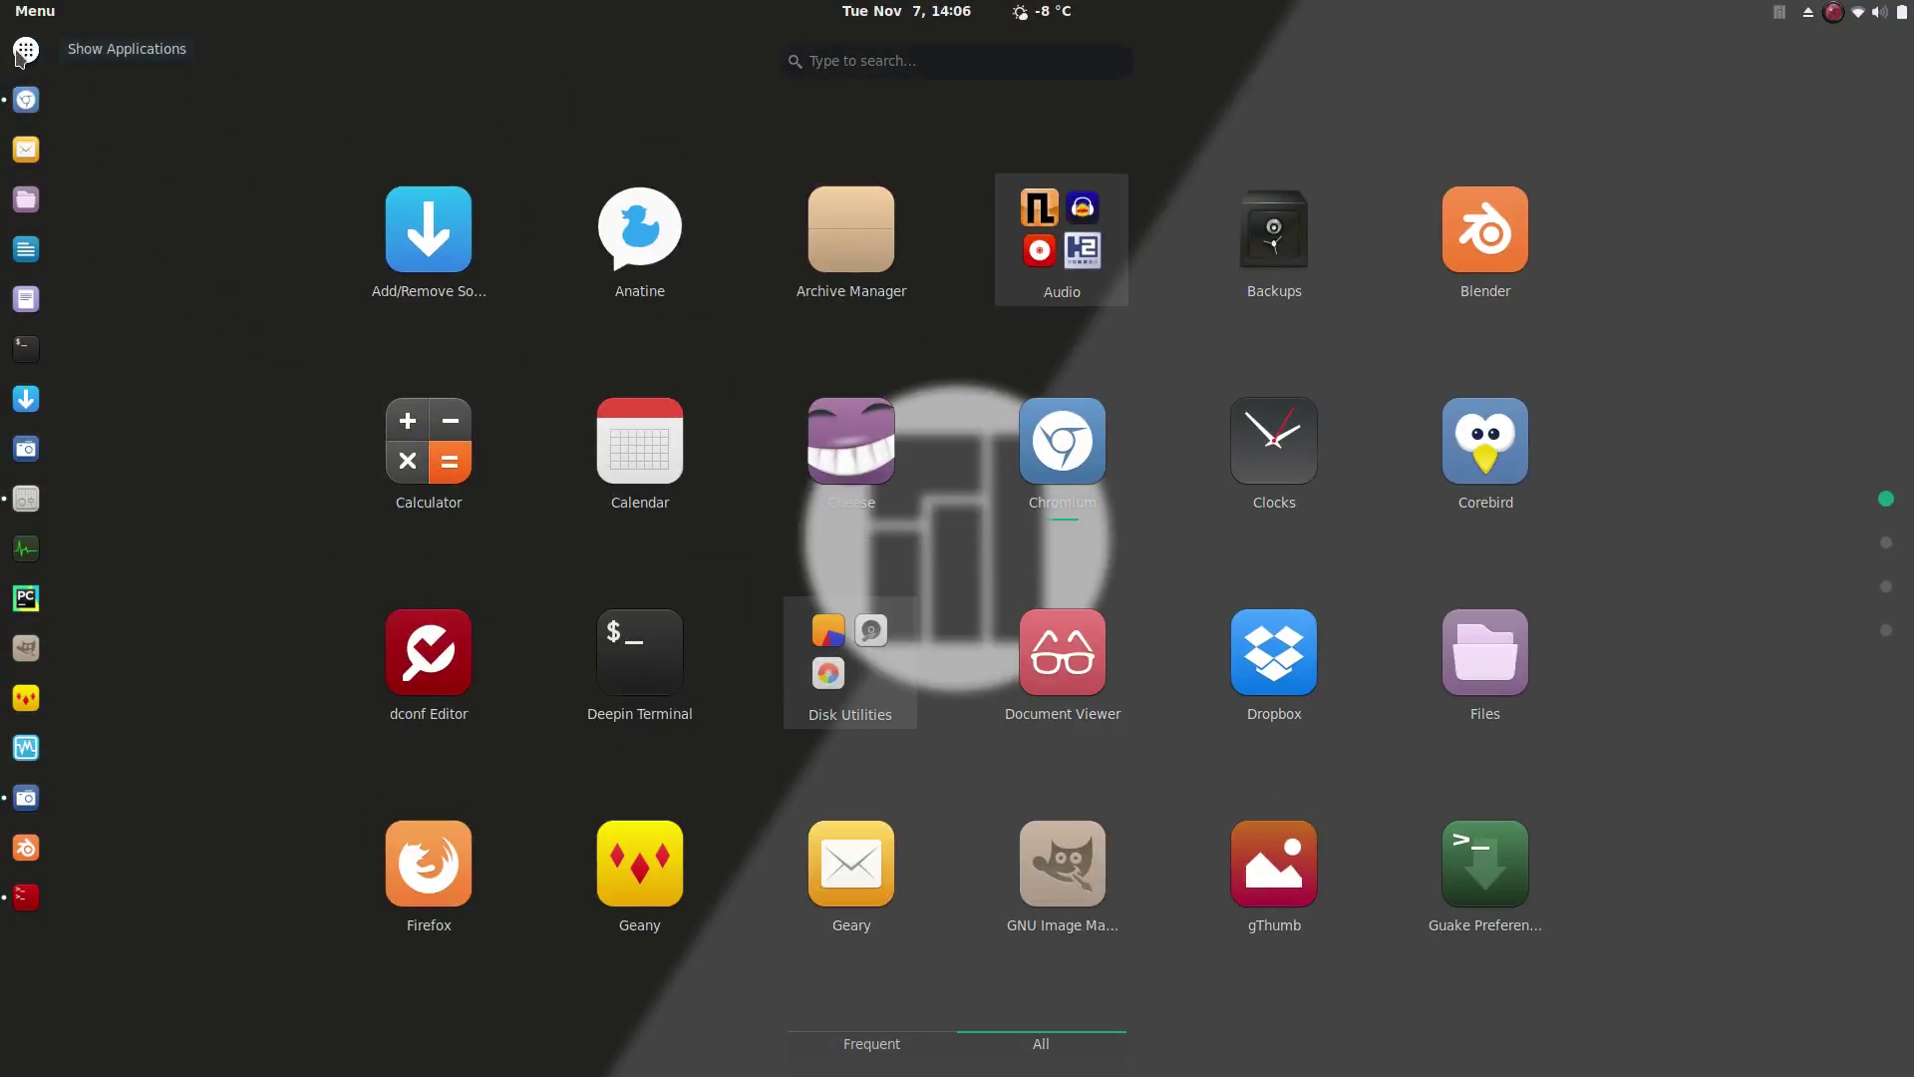
pyautogui.click(22, 54)
pyautogui.click(22, 54)
pyautogui.click(21, 54)
pyautogui.click(22, 54)
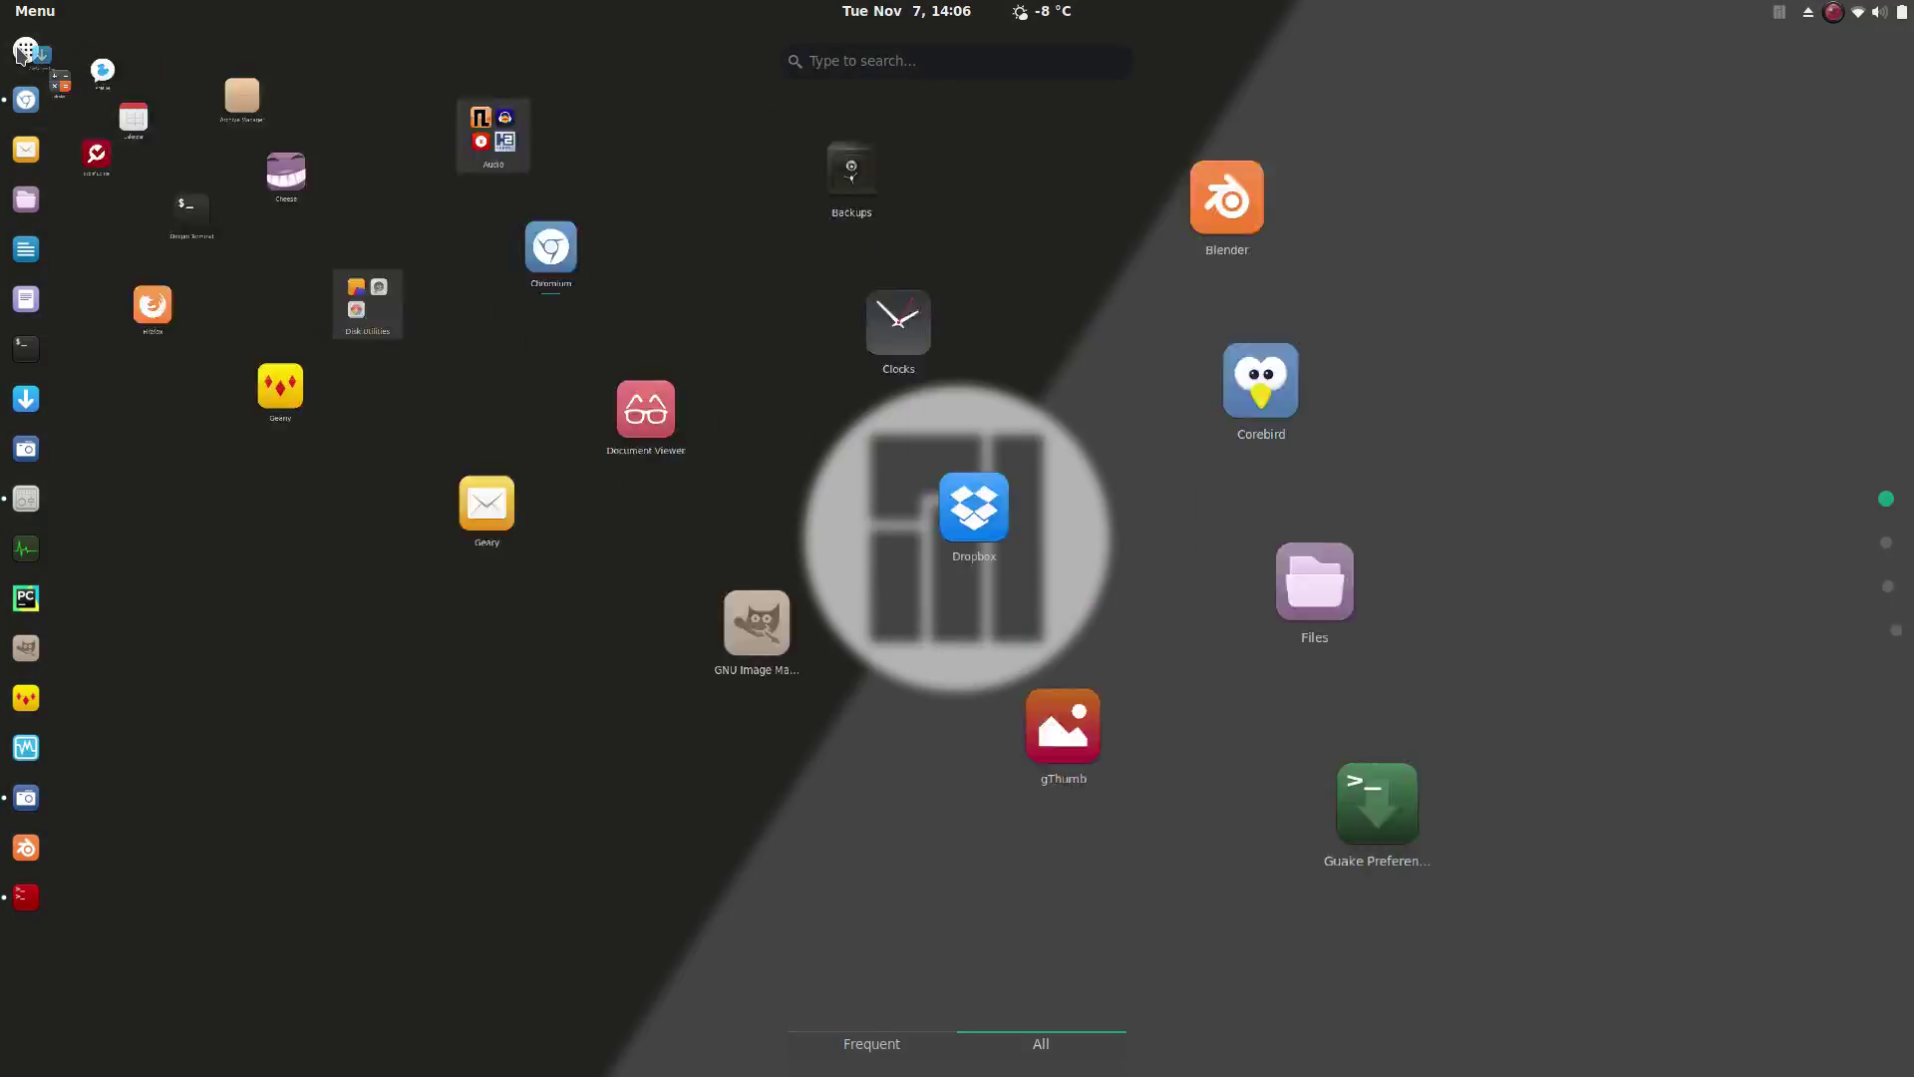
pyautogui.click(22, 54)
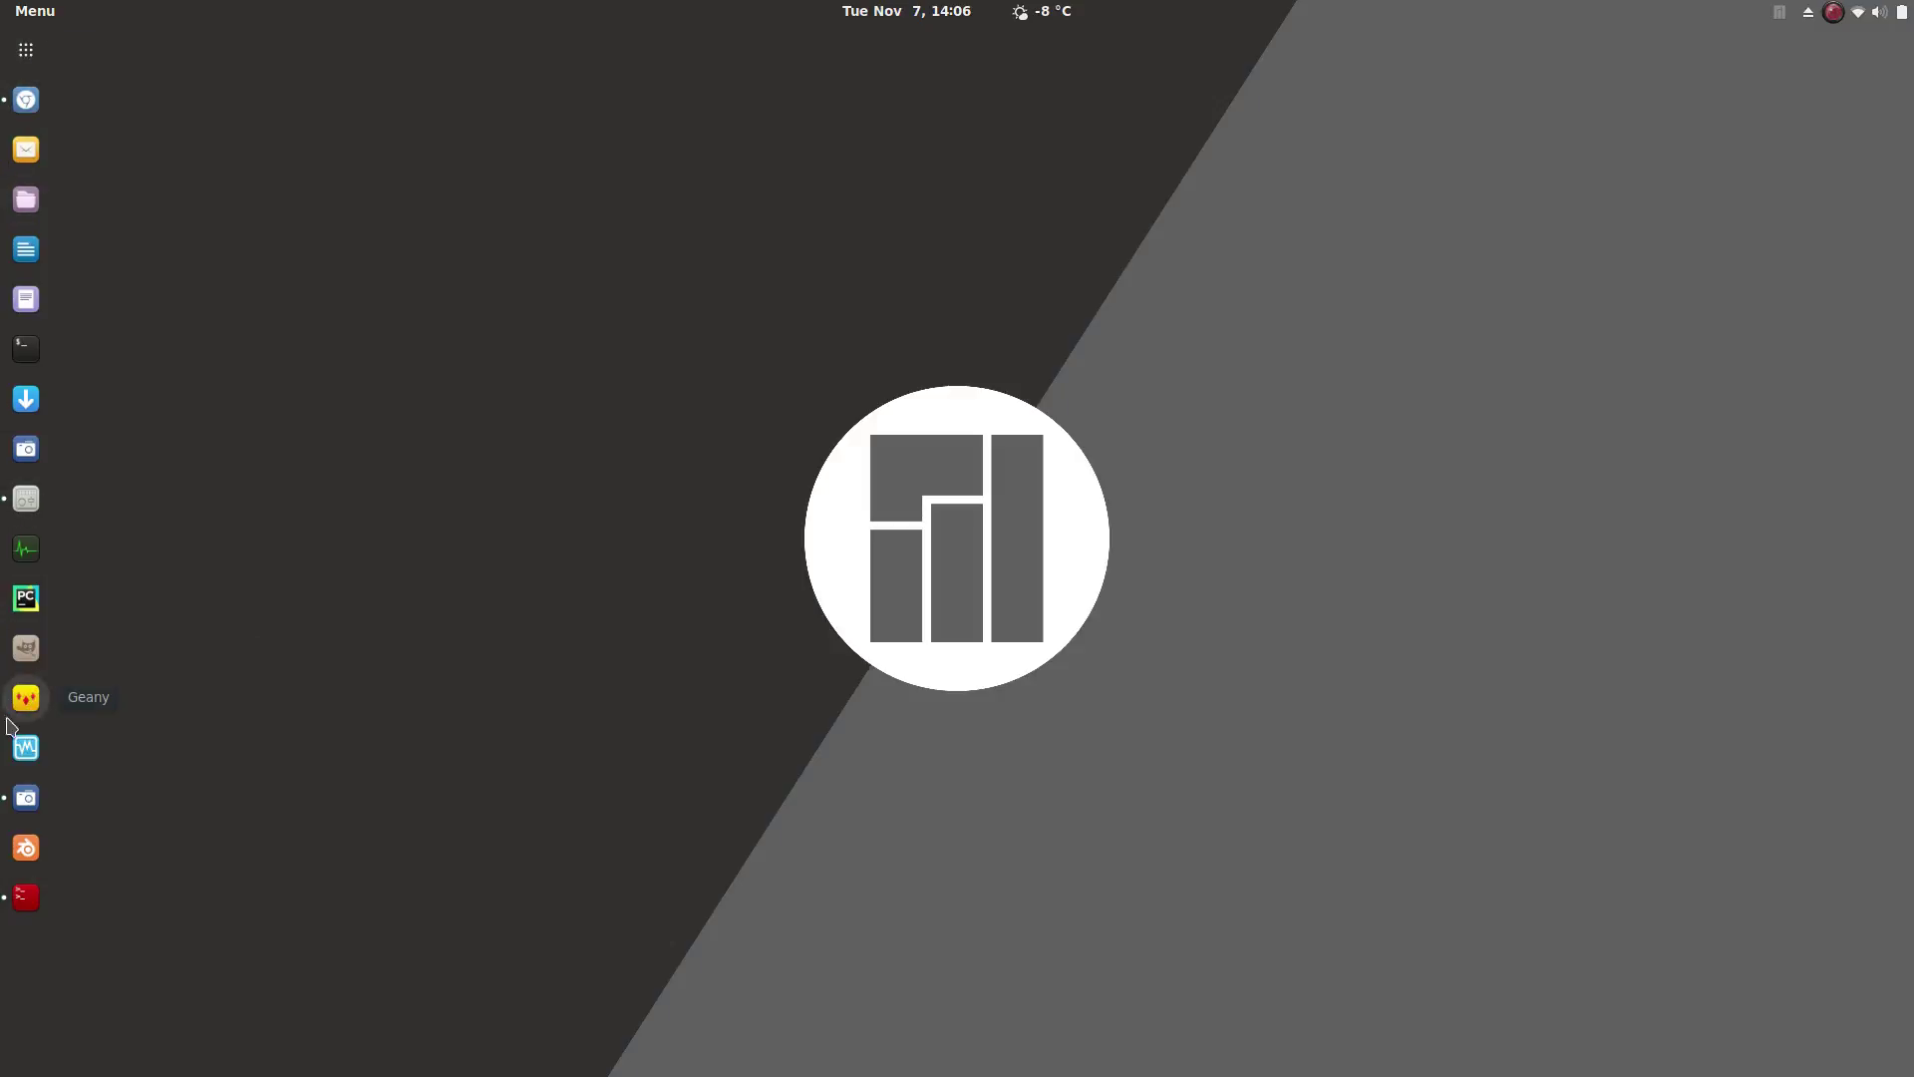
# Restore the Tweaks window and find the Gno-menu entry in the extensions list
pyautogui.click(29, 496)
pyautogui.scroll(-4, 1039, 674)
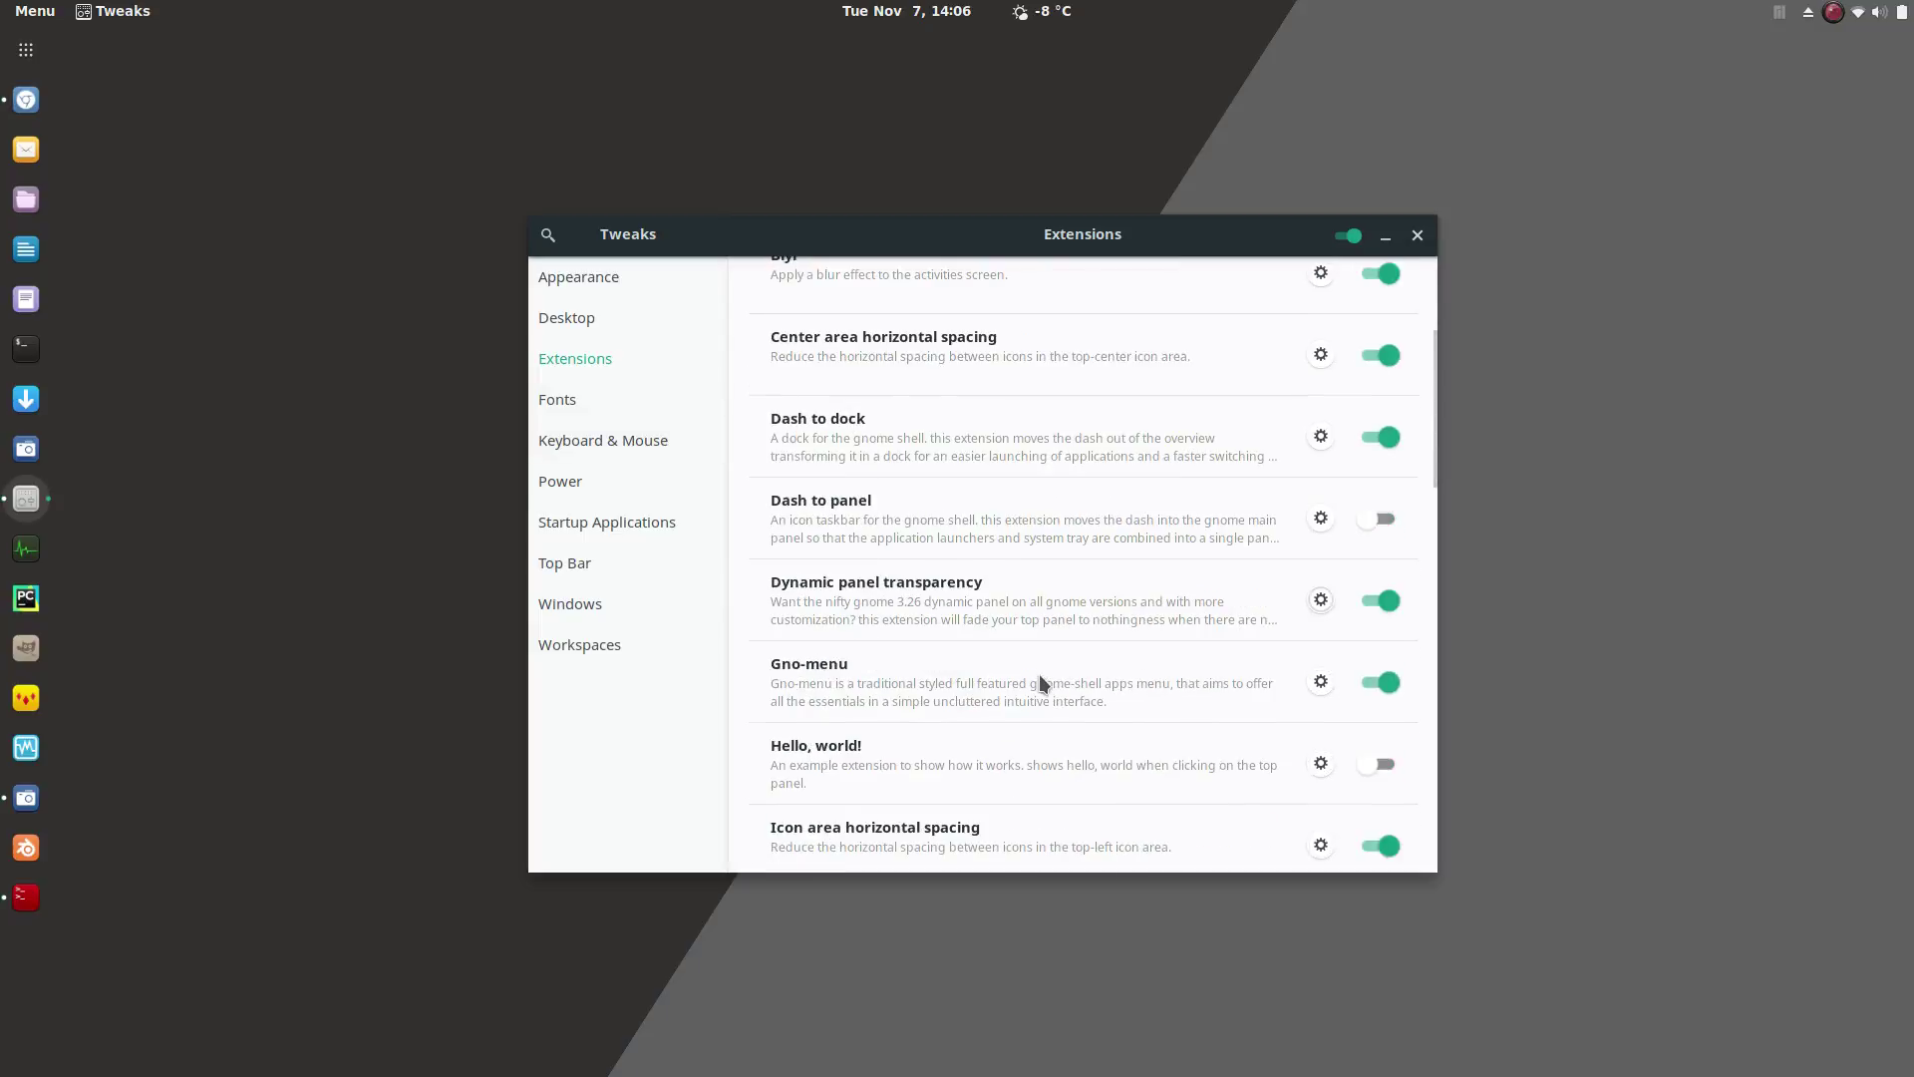
pyautogui.scroll(-4, 1039, 673)
pyautogui.scroll(3, 1035, 663)
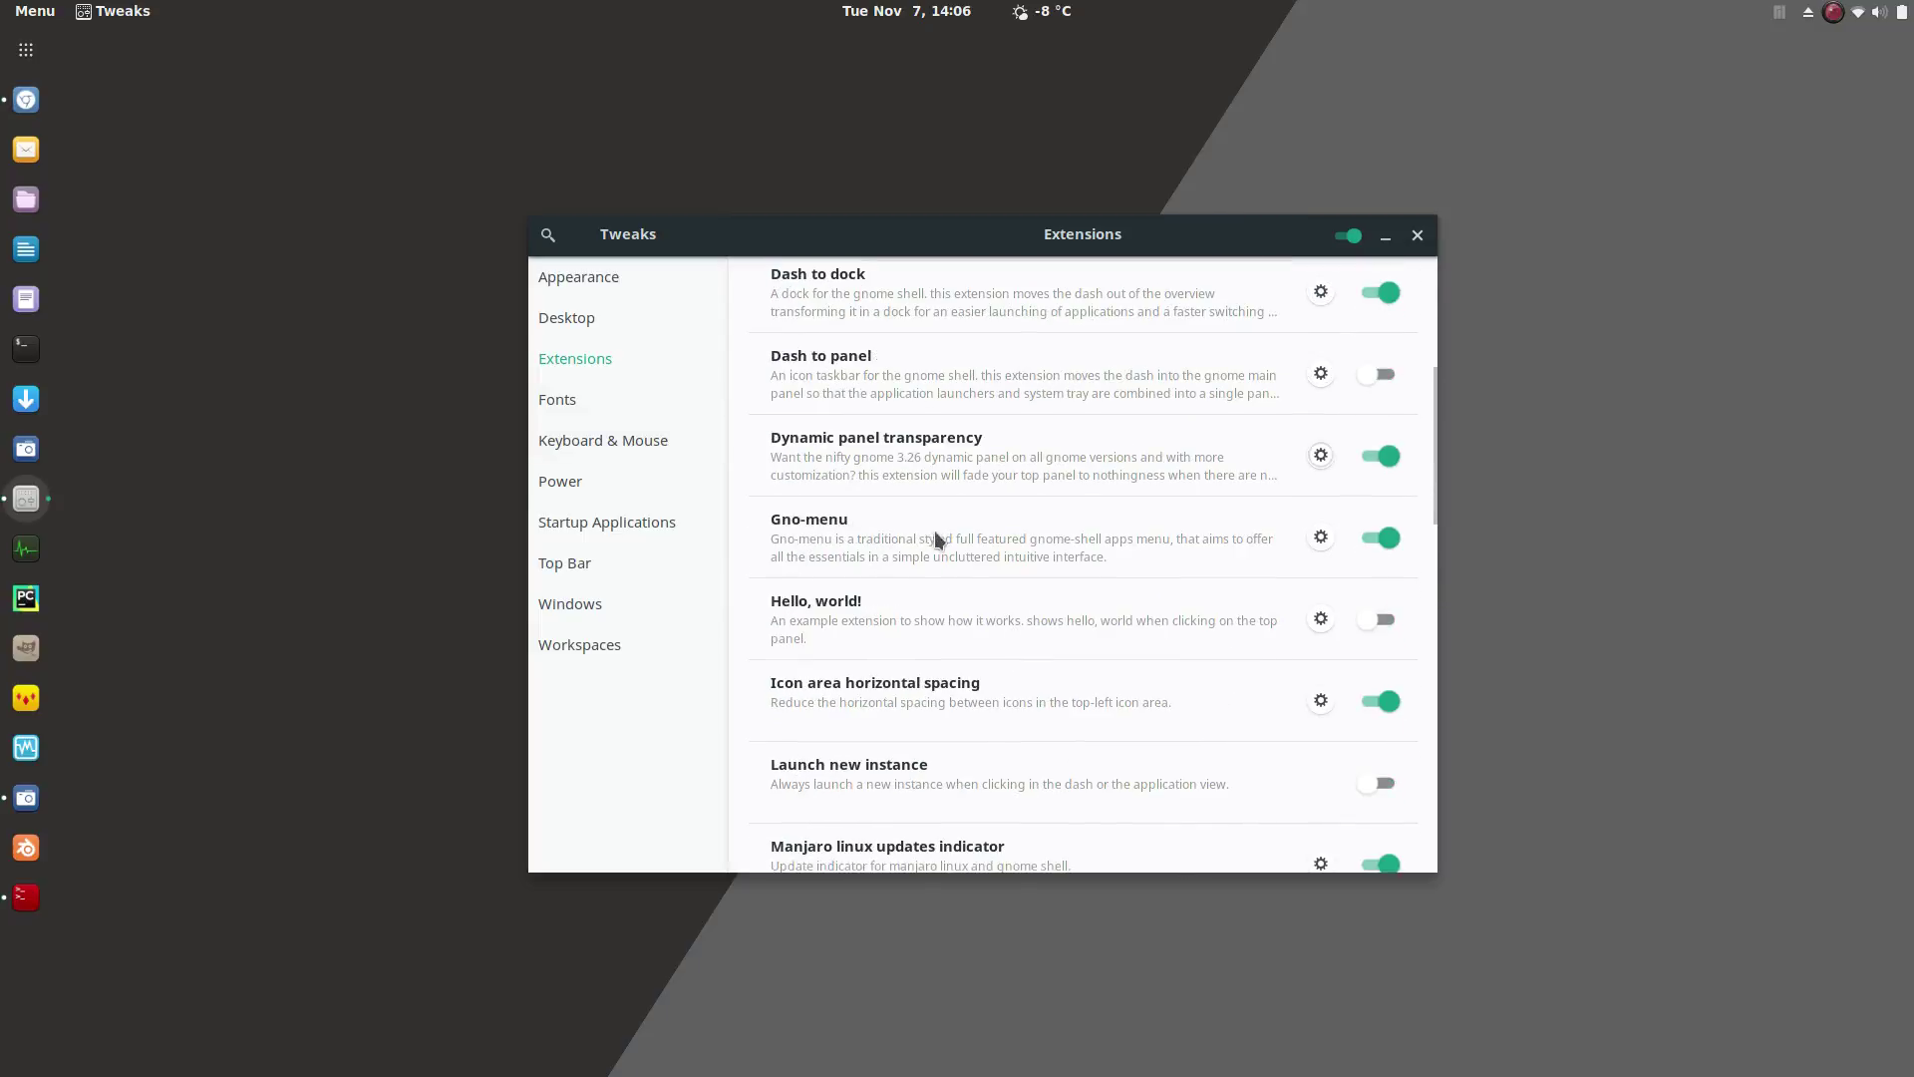
# Browse the Gno-menu application categories, including Internet, Sundry, All Applications and Games, and close the menu
pyautogui.click(45, 10)
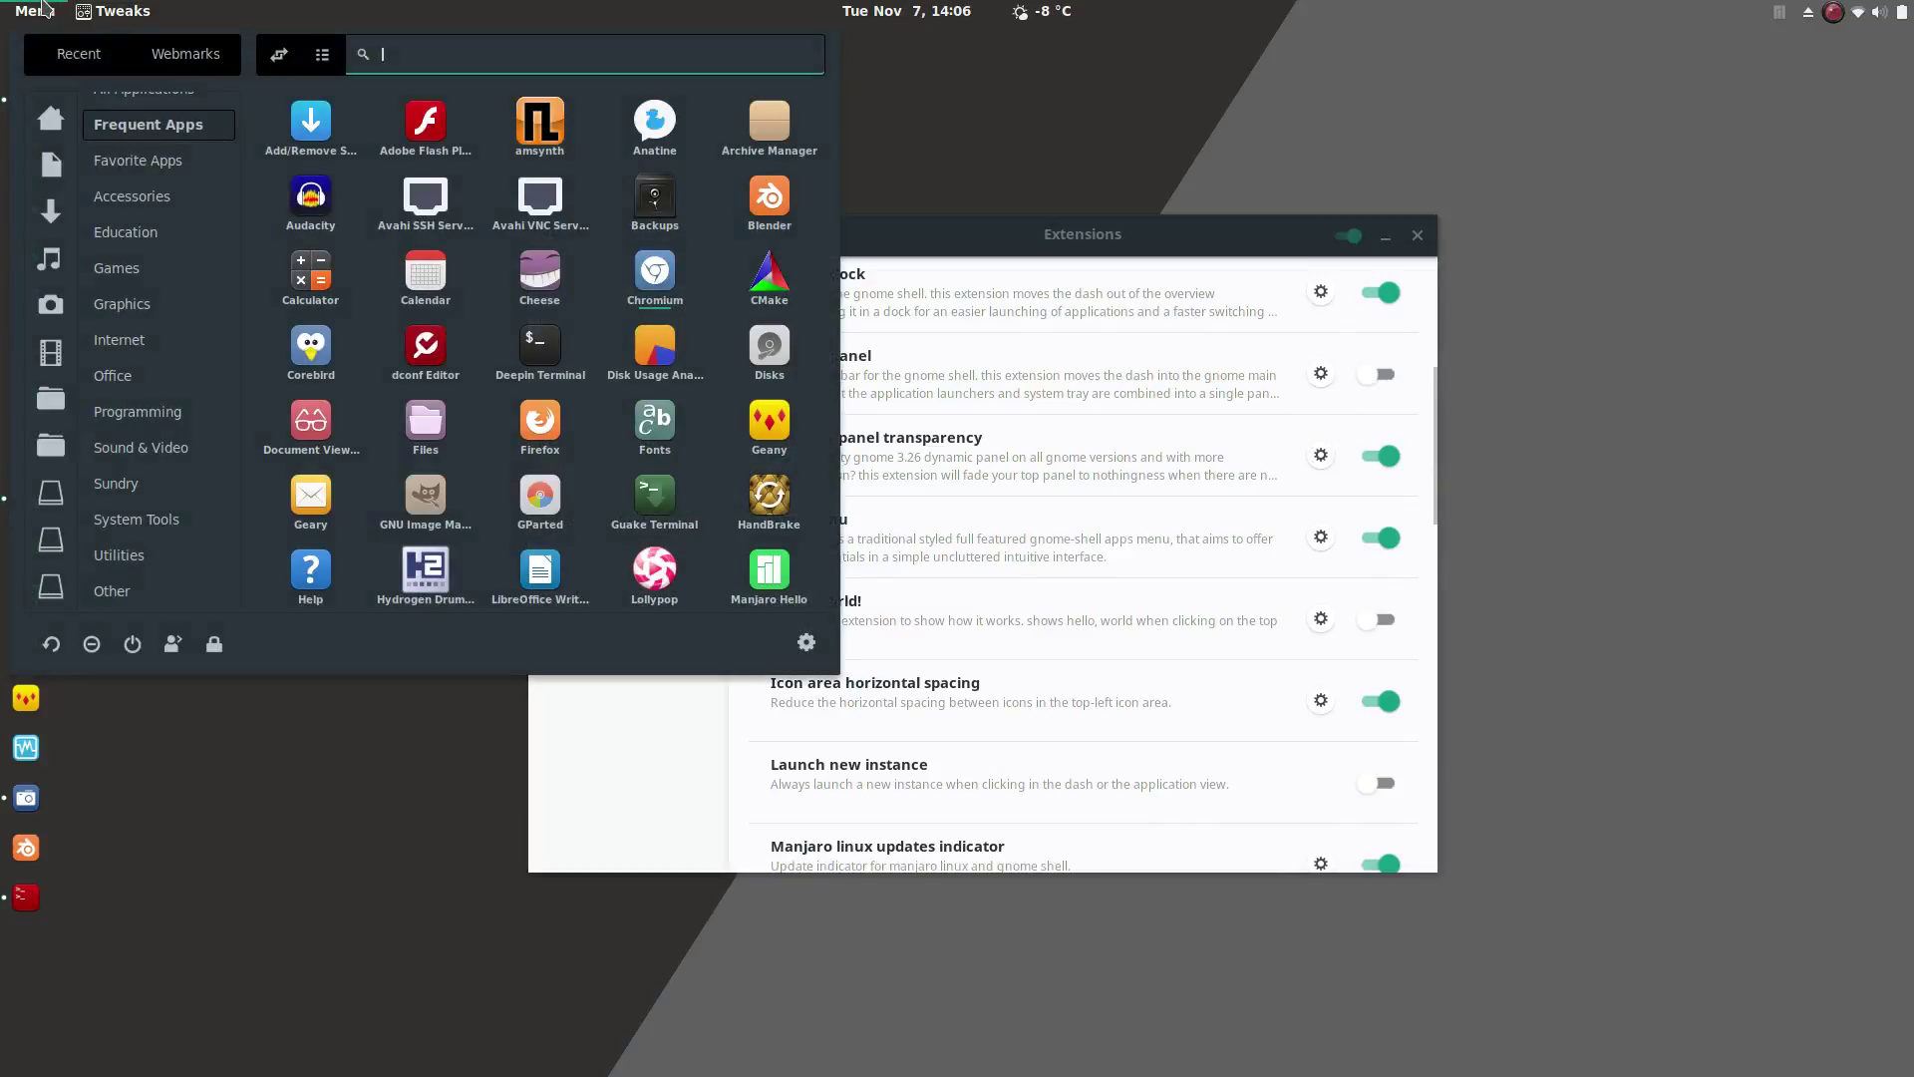
pyautogui.moveTo(189, 347)
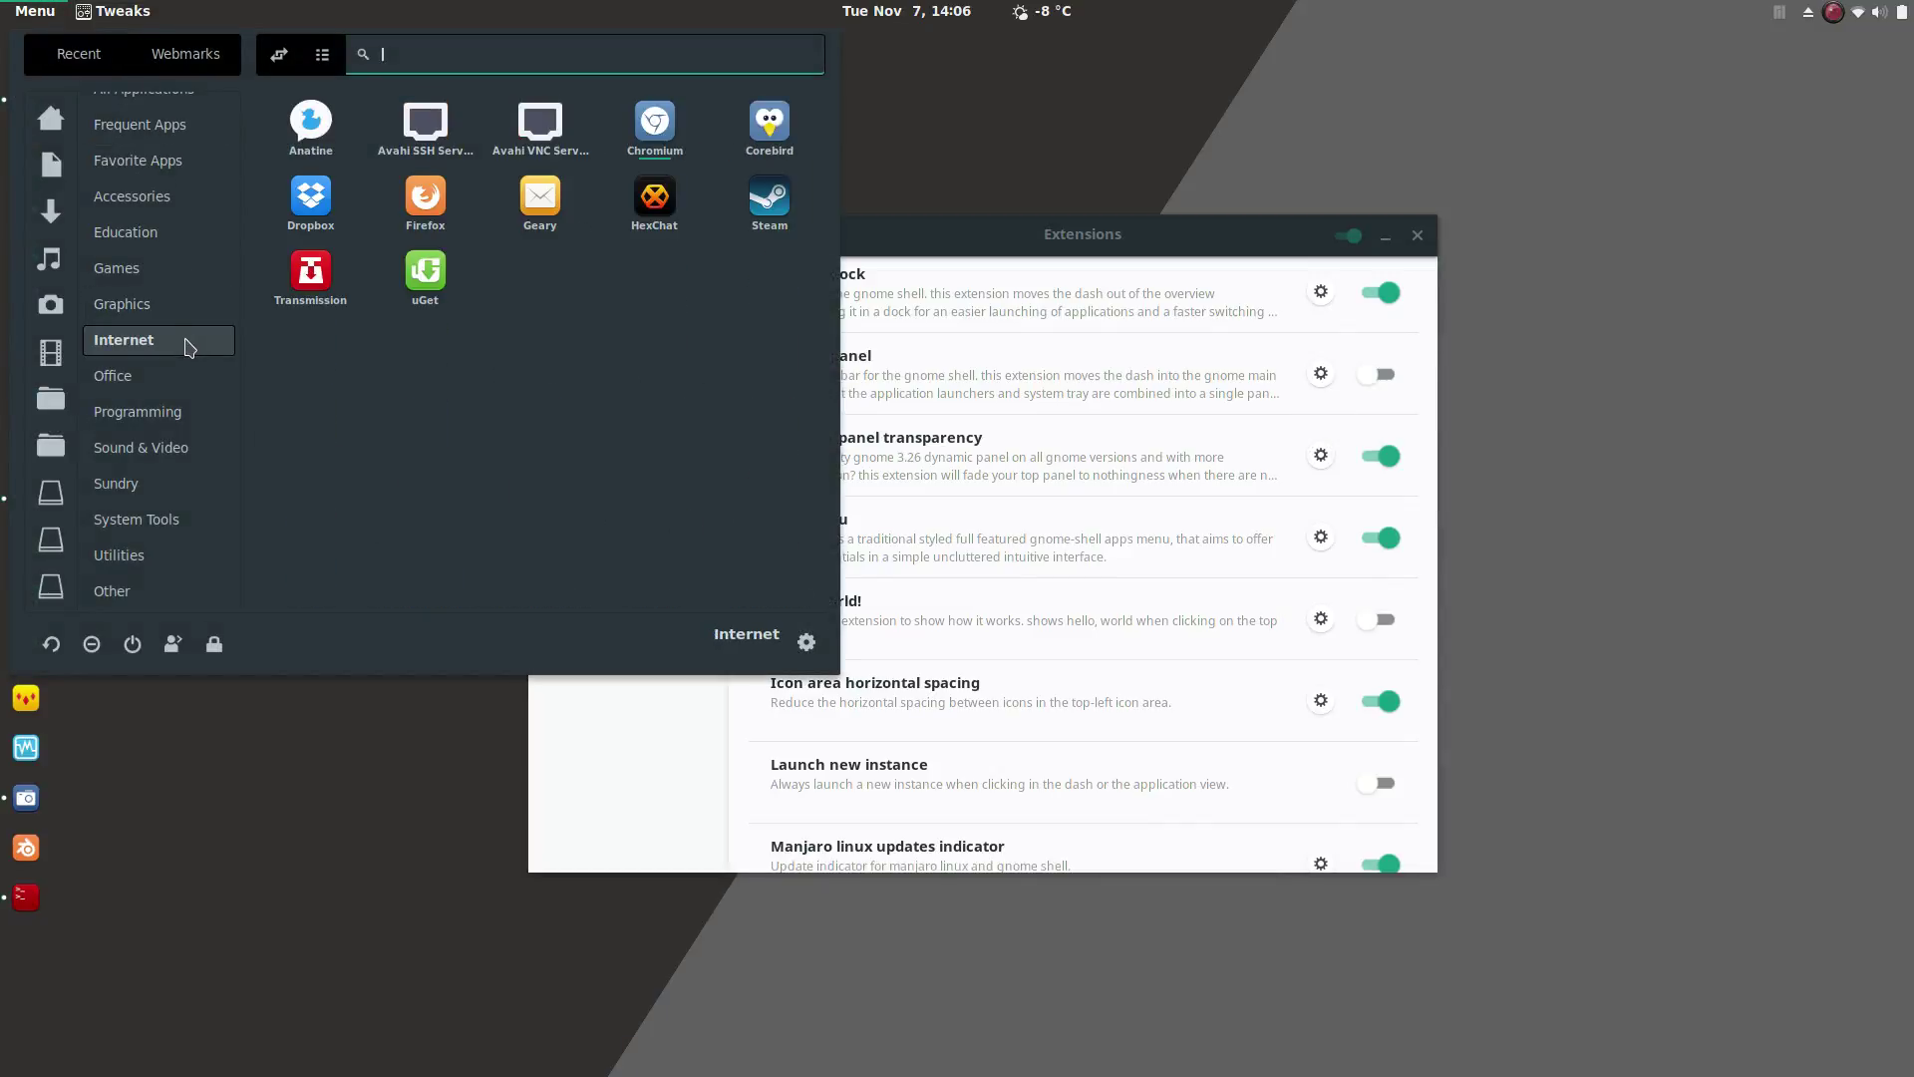
pyautogui.moveTo(176, 387)
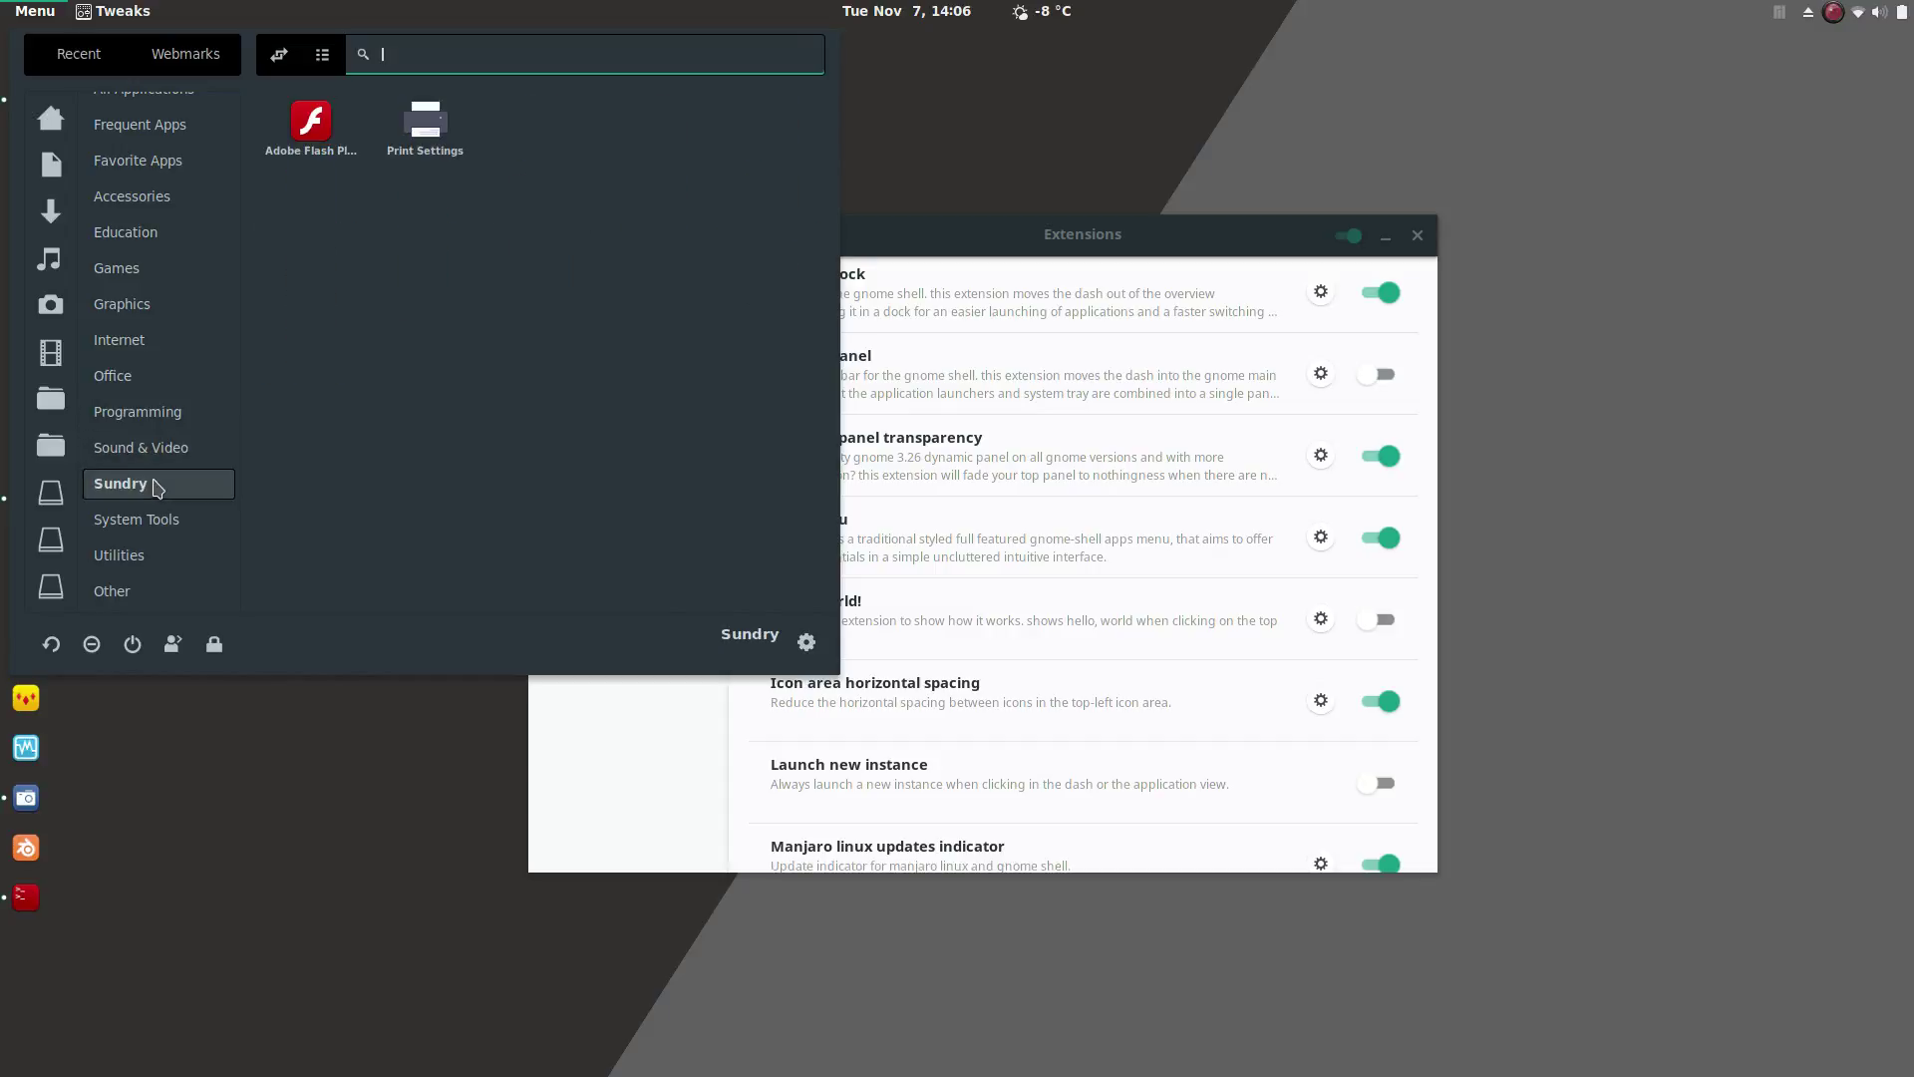
pyautogui.moveTo(150, 188)
pyautogui.moveTo(156, 120)
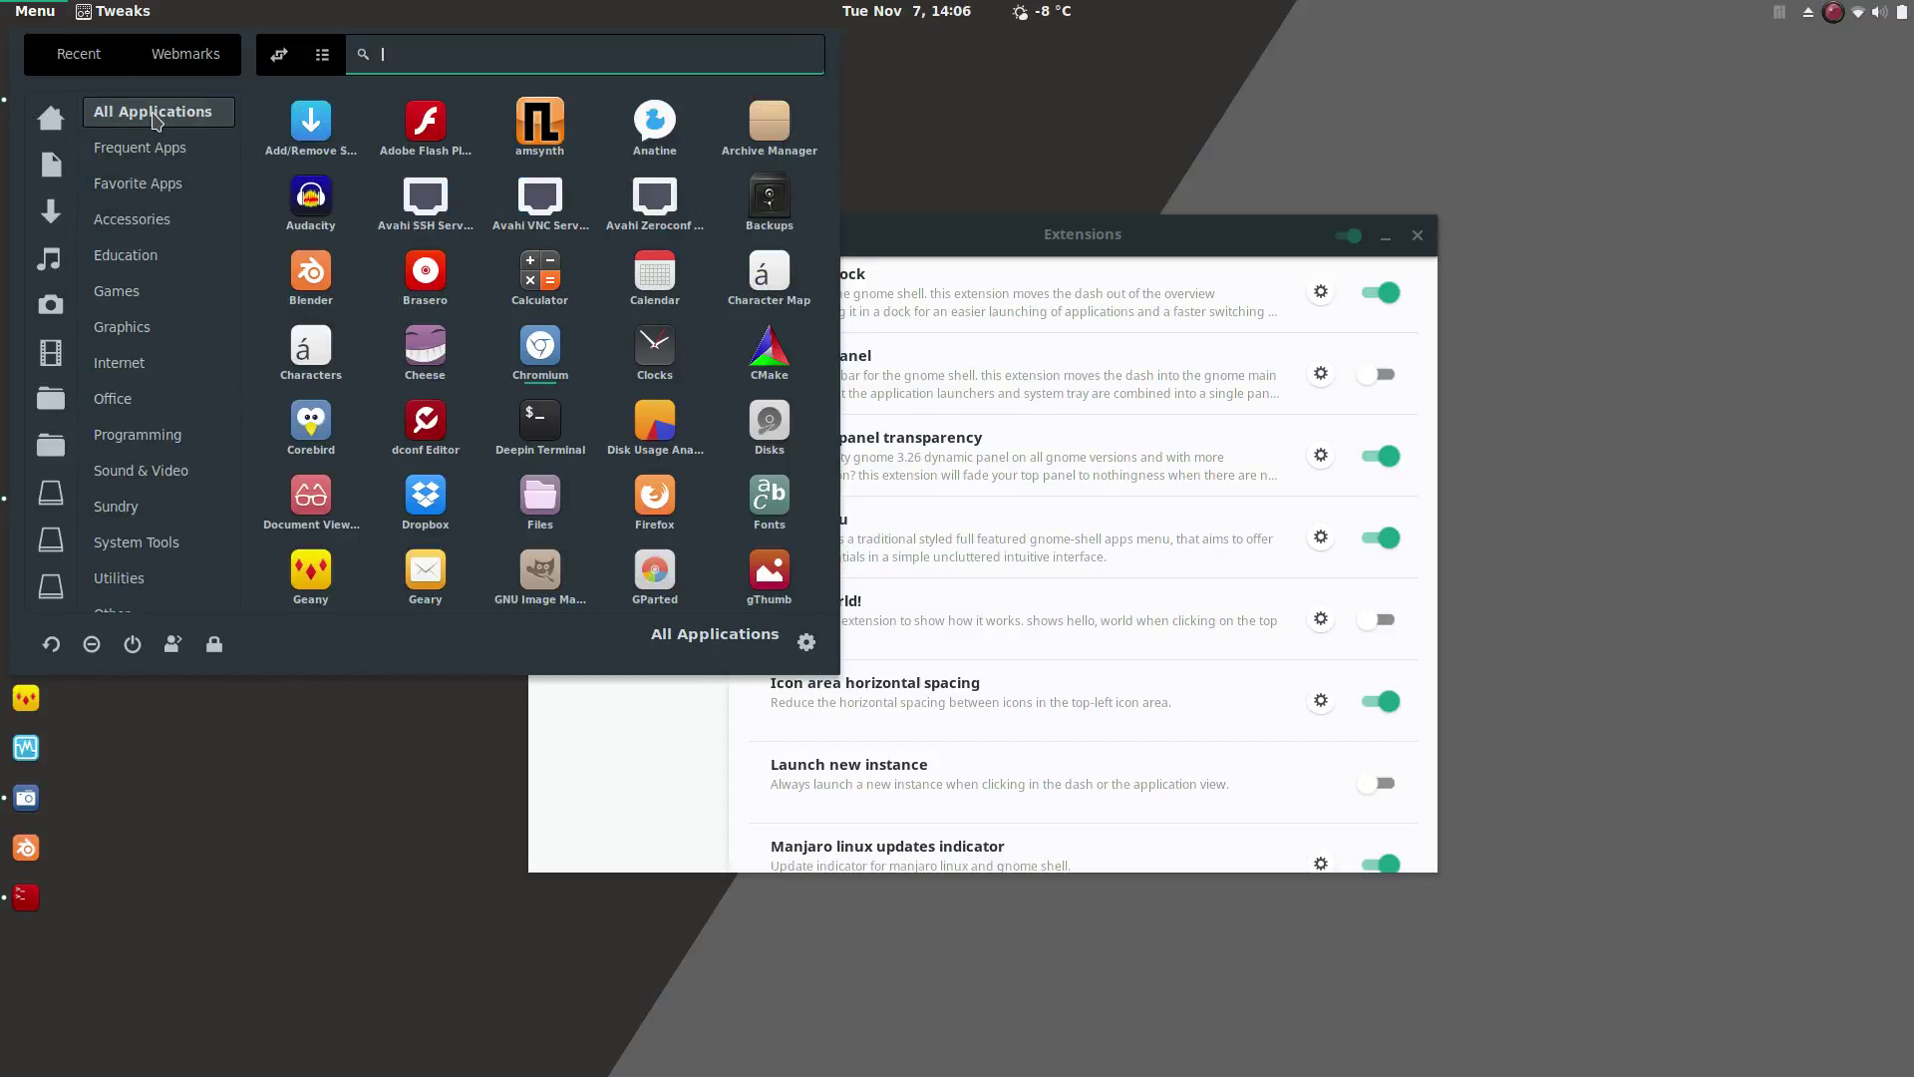
pyautogui.moveTo(170, 284)
pyautogui.scroll(-1, 170, 284)
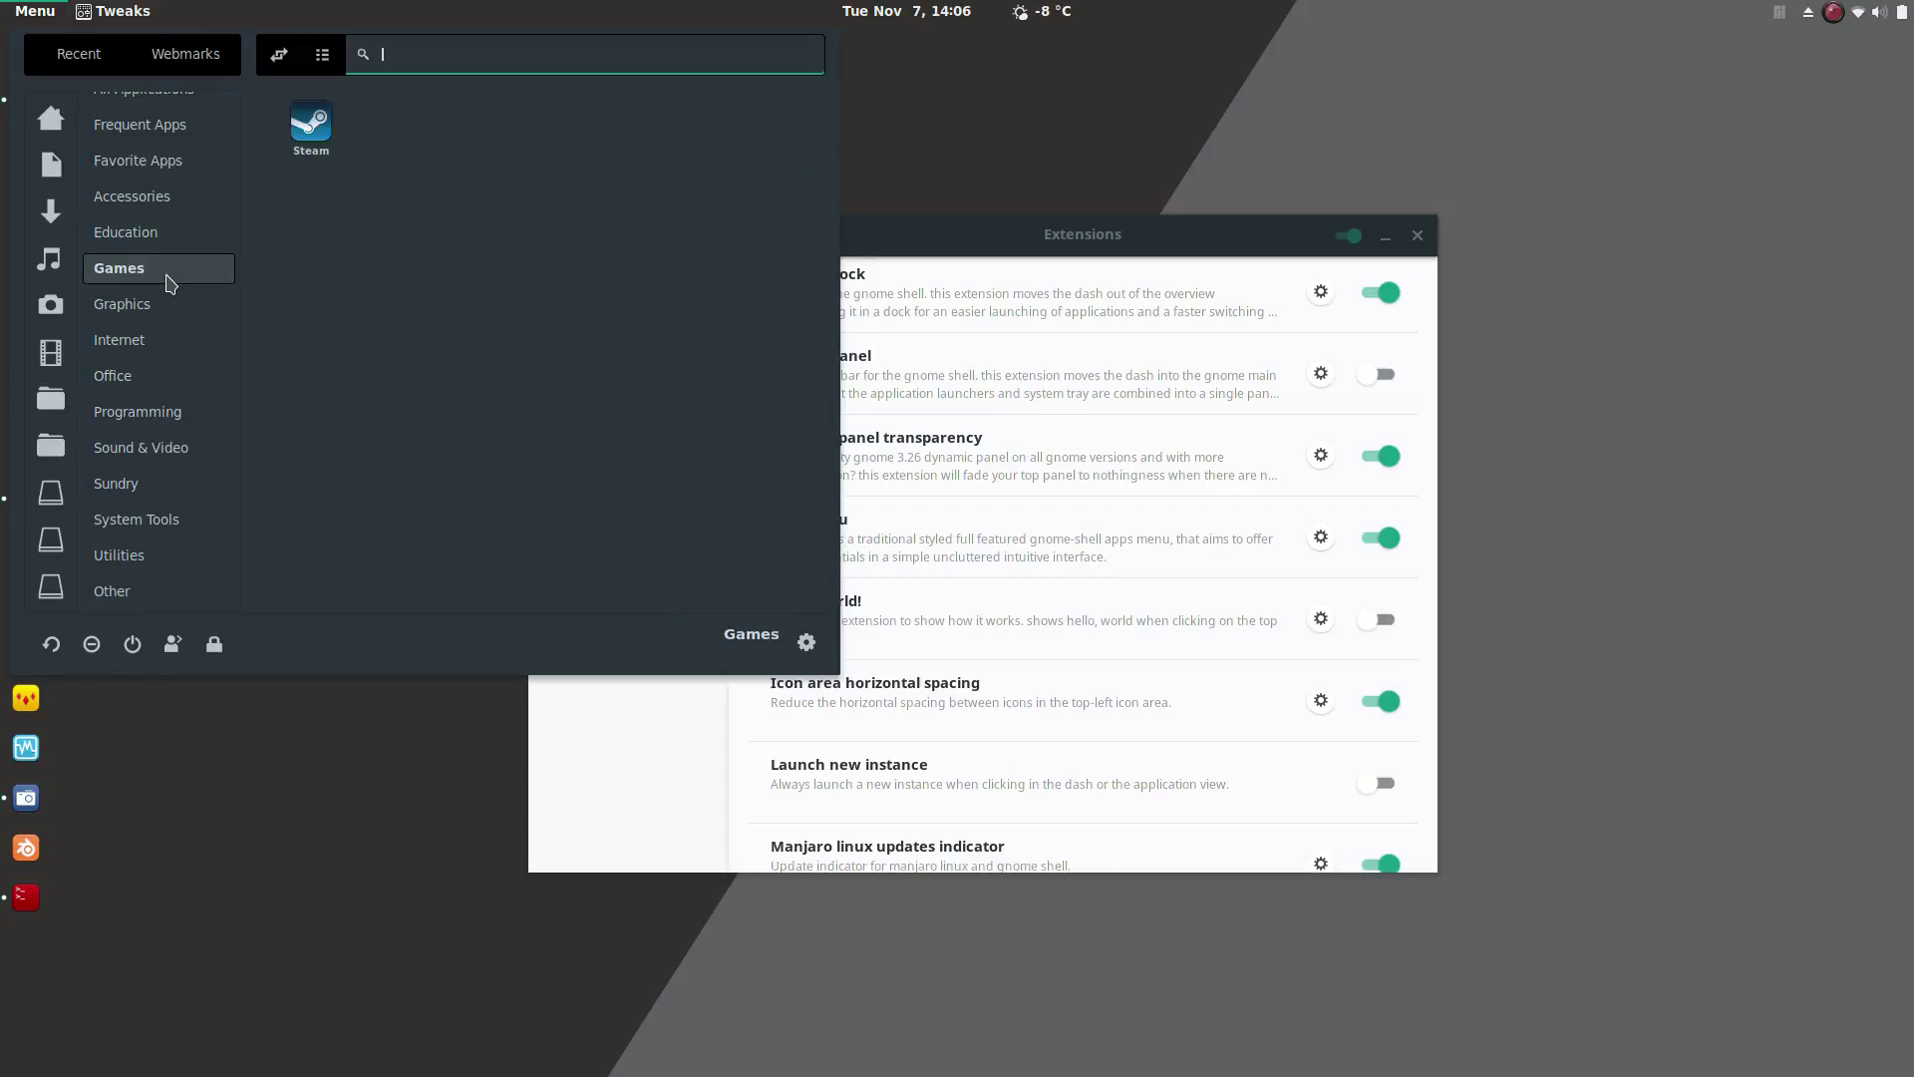
pyautogui.click(27, 9)
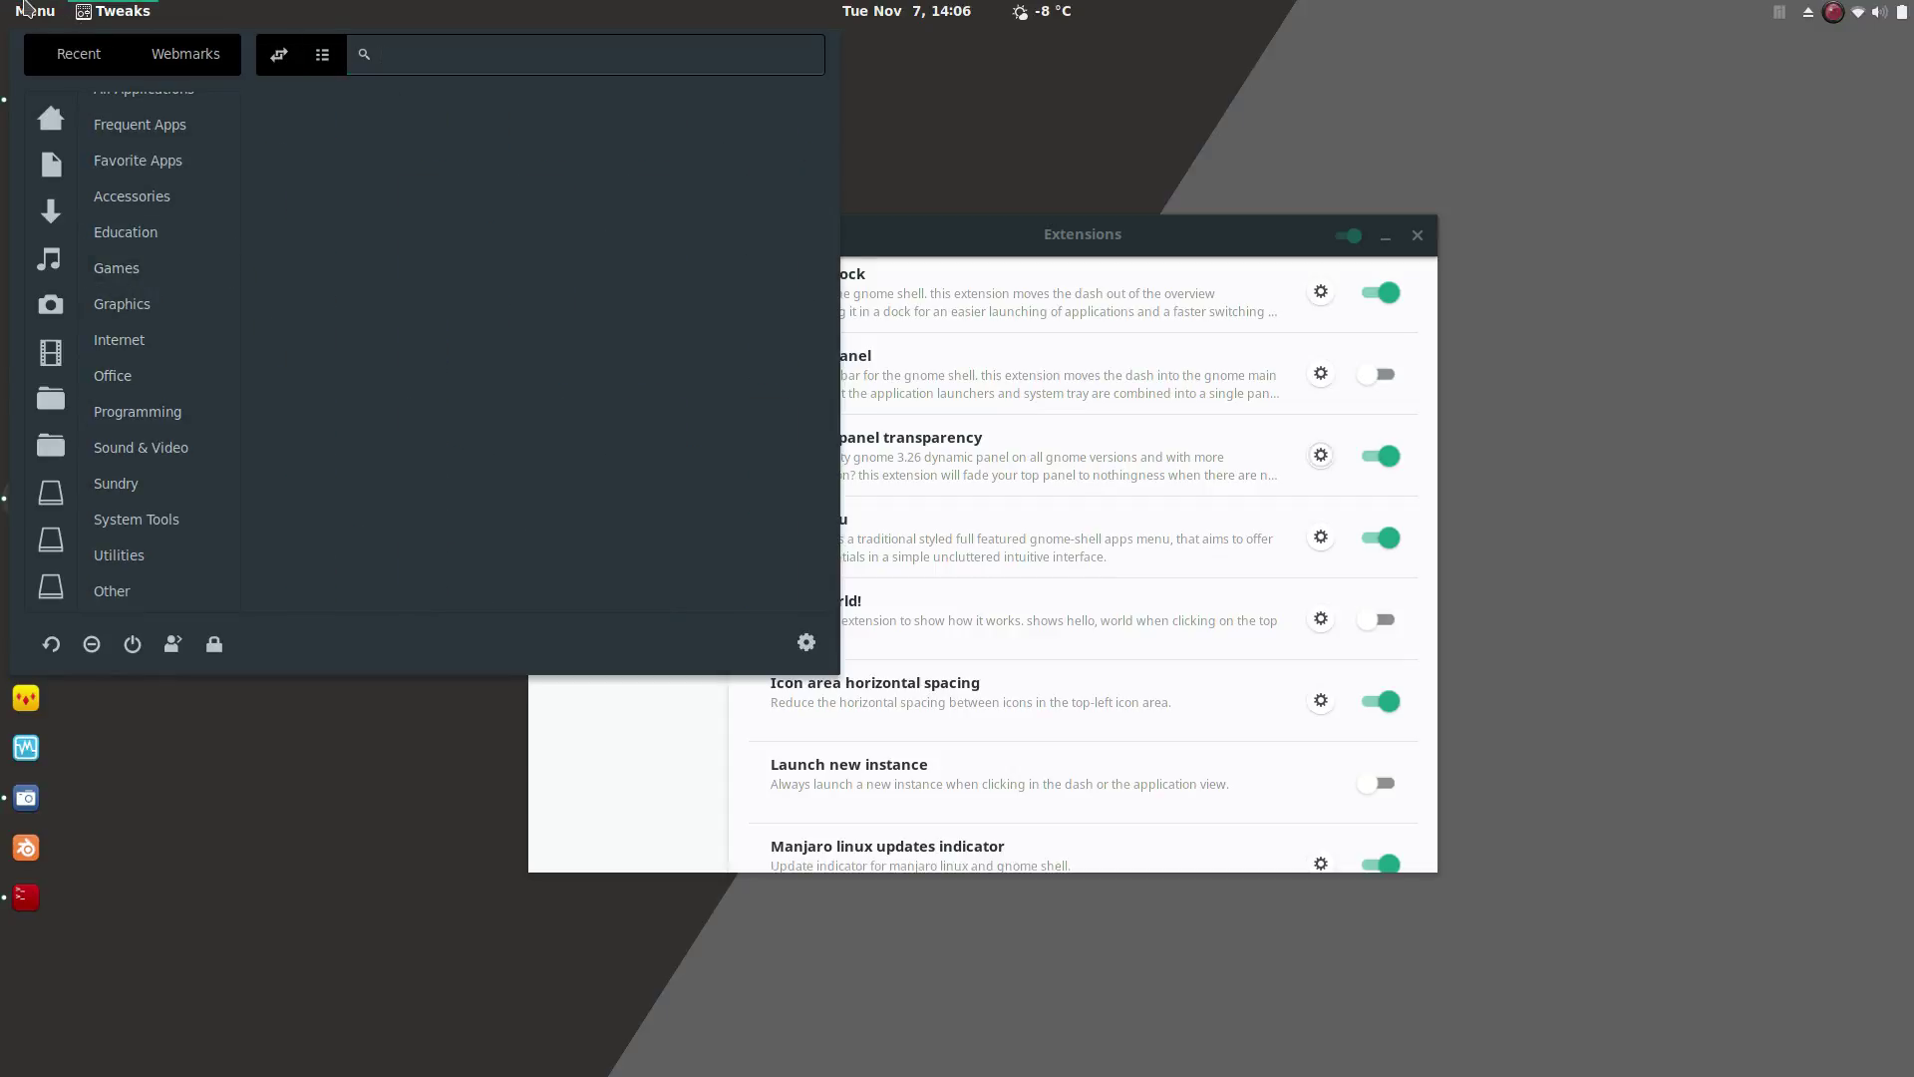
pyautogui.click(30, 10)
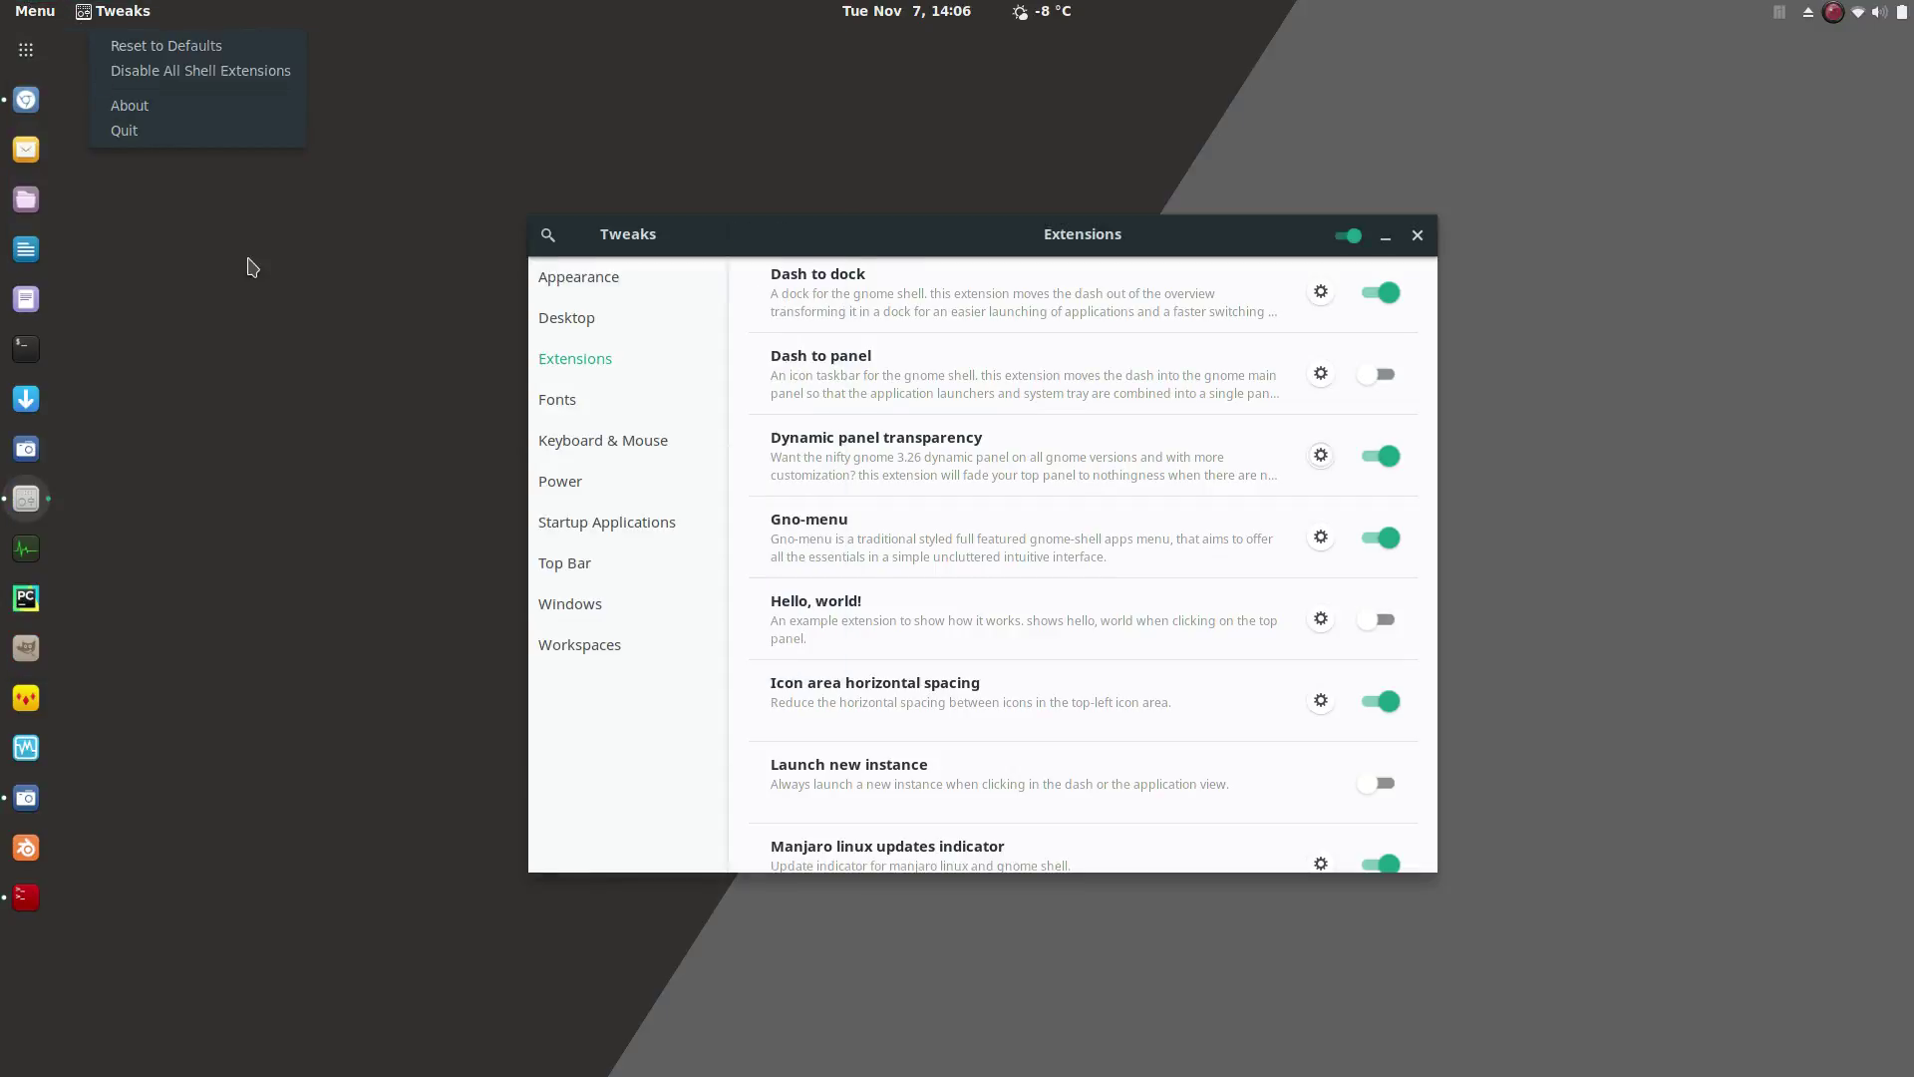
# Launch Manjaro Settings Manager from the Other category of the Gno-menu
pyautogui.click(55, 10)
pyautogui.click(35, 10)
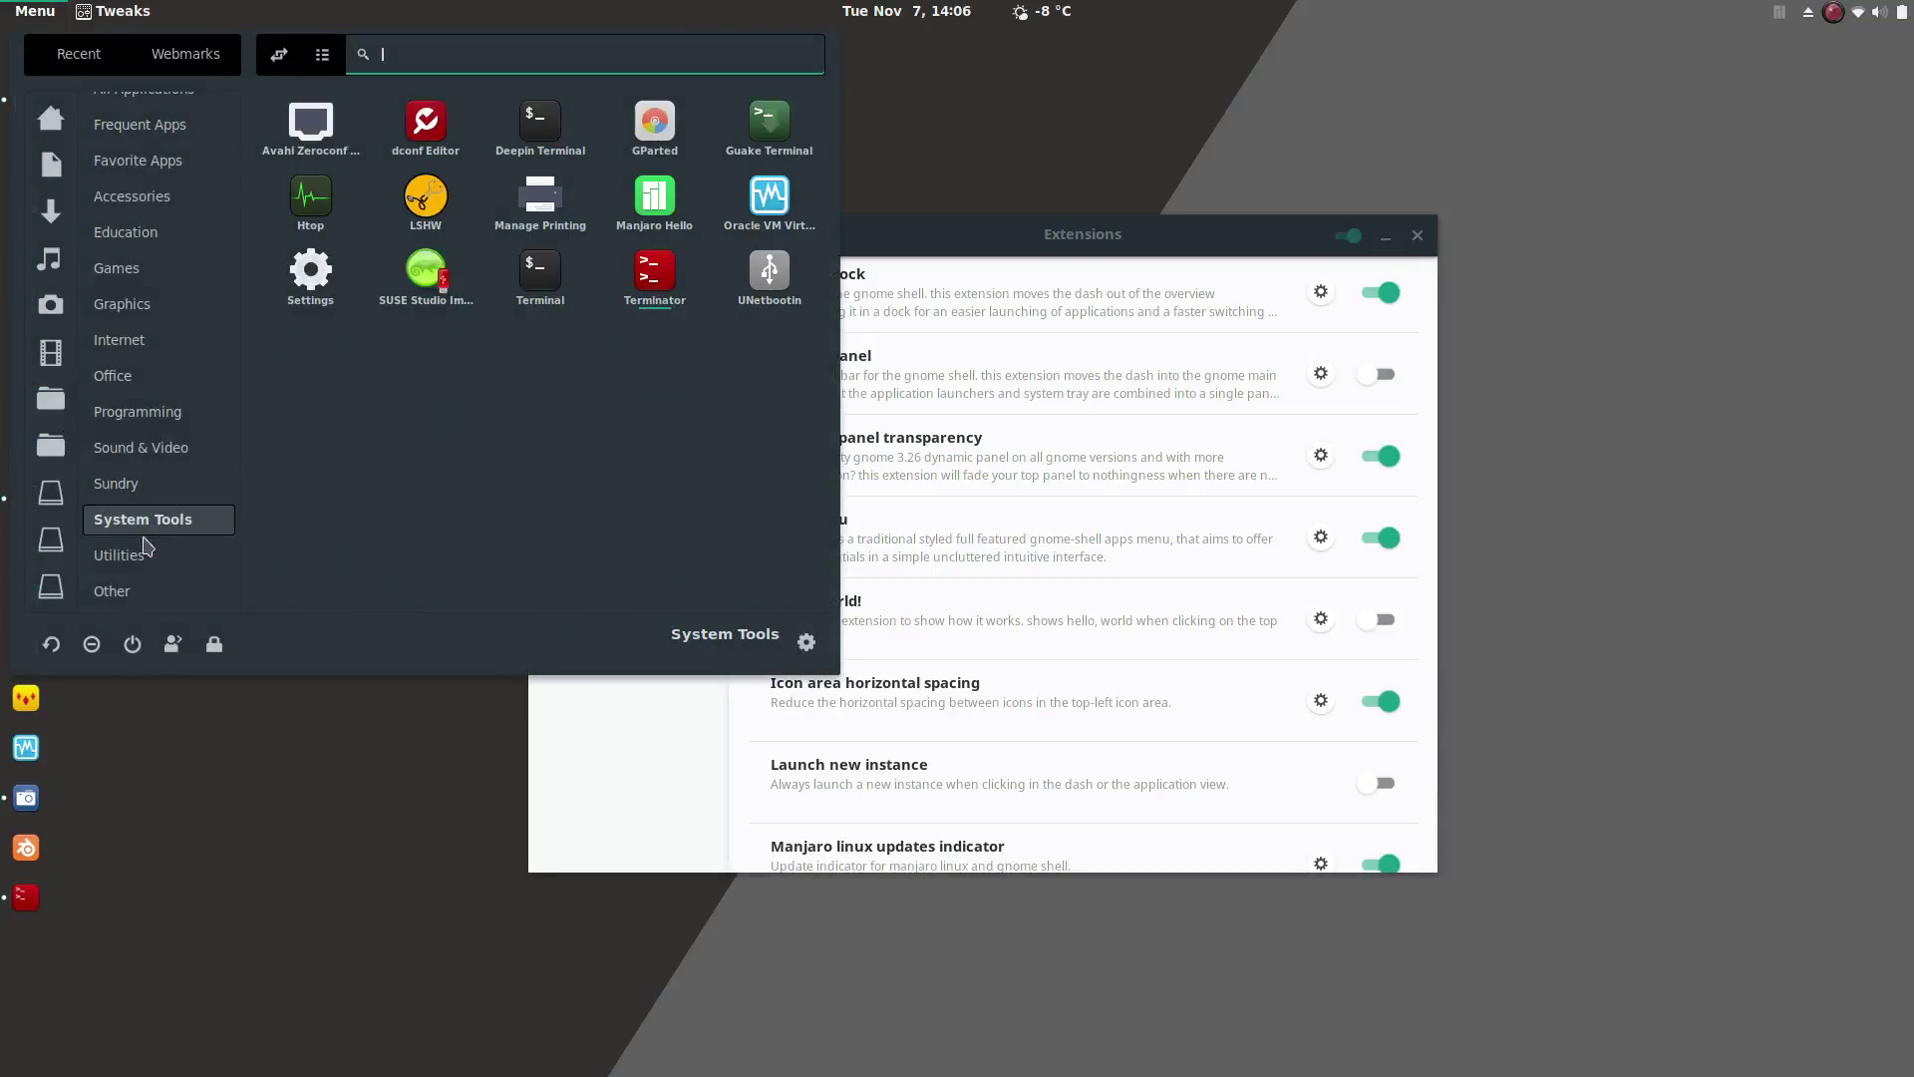
pyautogui.moveTo(143, 596)
pyautogui.click(658, 124)
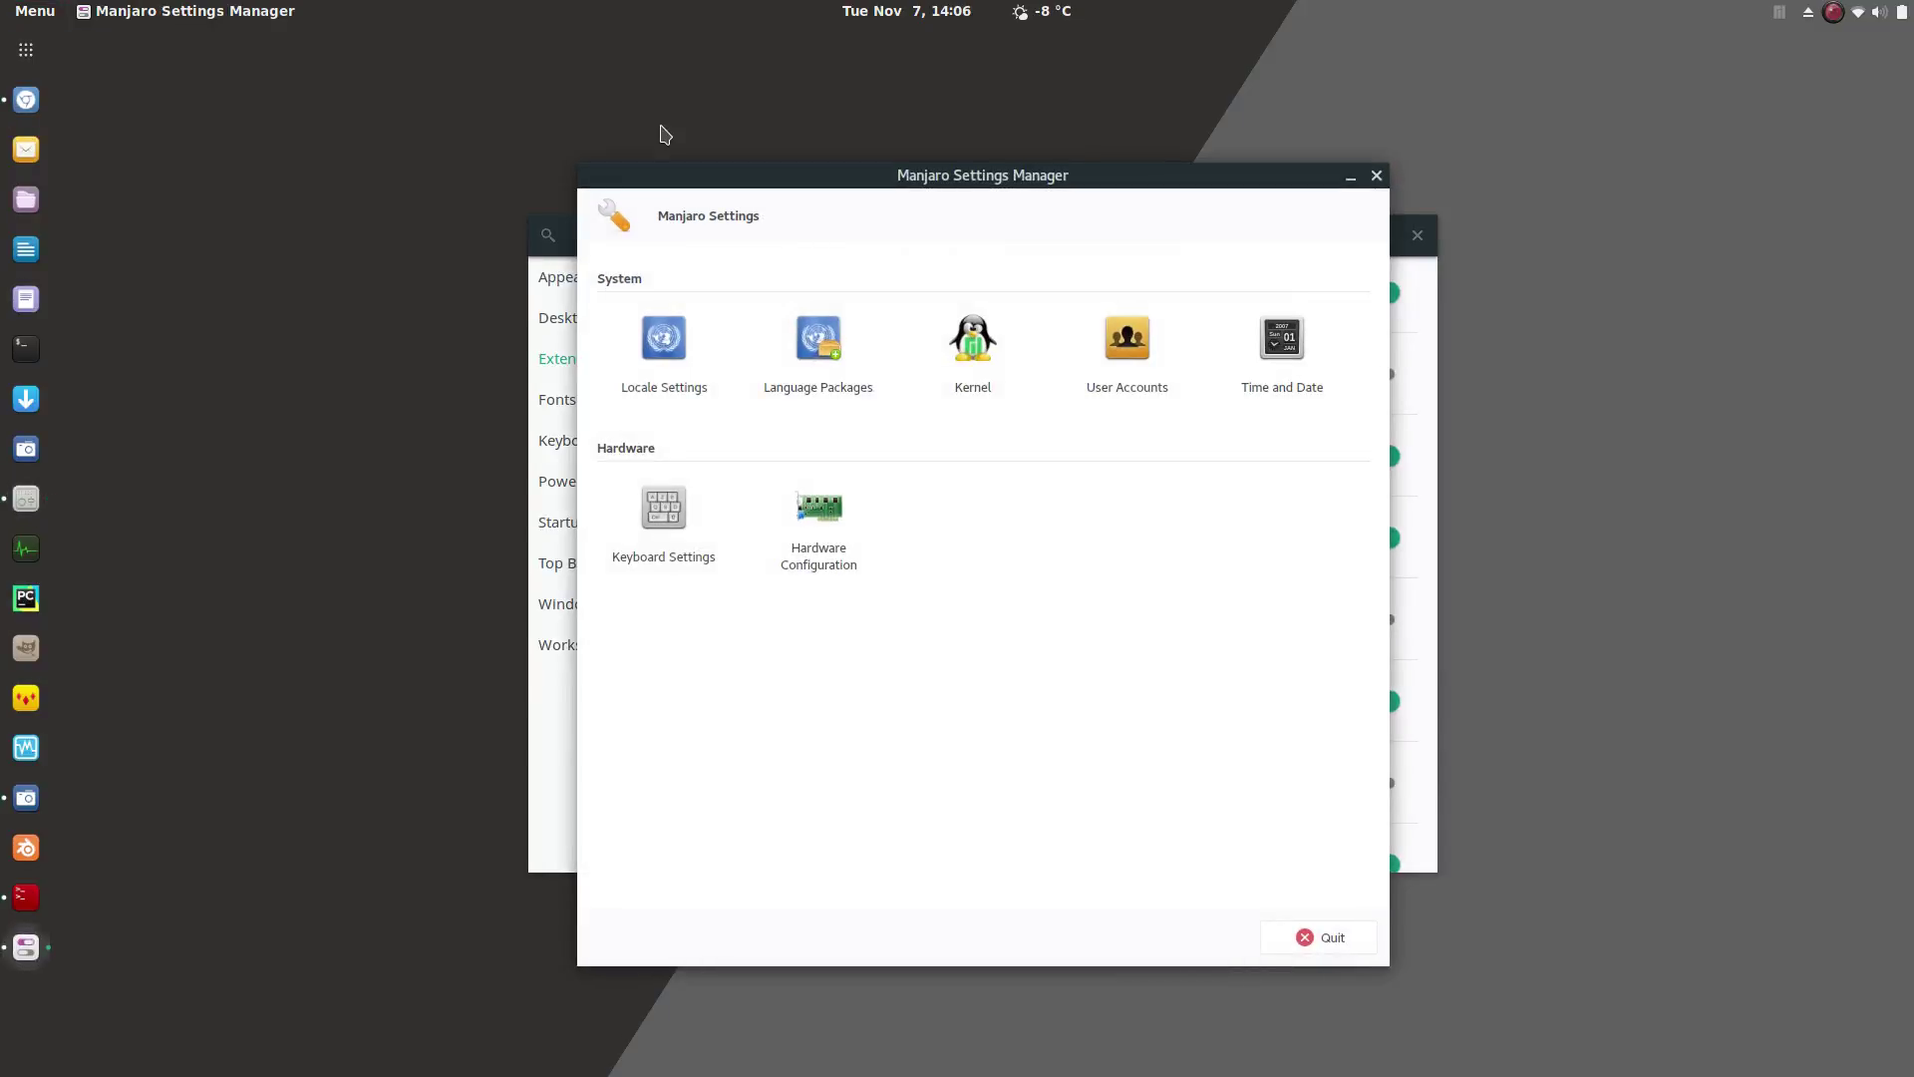
# Glance at the system status menu and open the Kernel page of Manjaro Settings Manager
pyautogui.click(1899, 9)
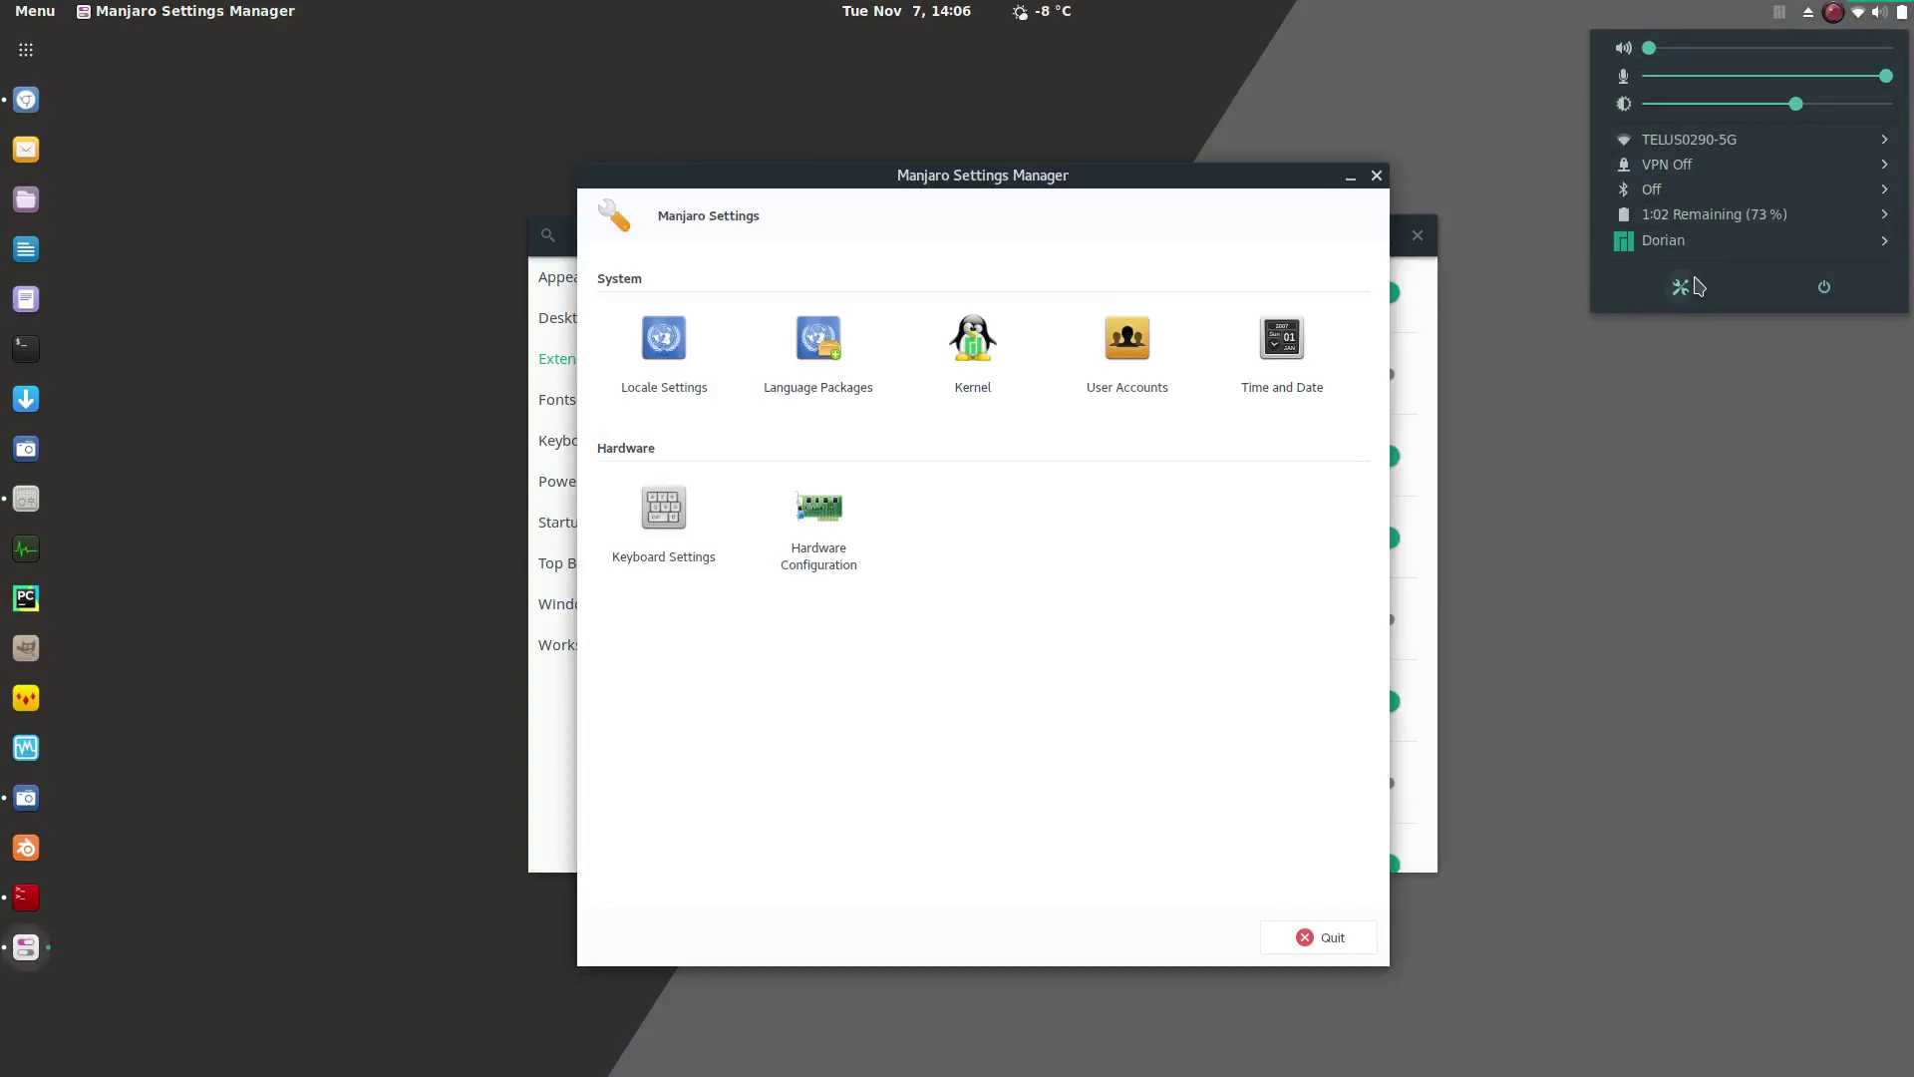
pyautogui.click(1029, 586)
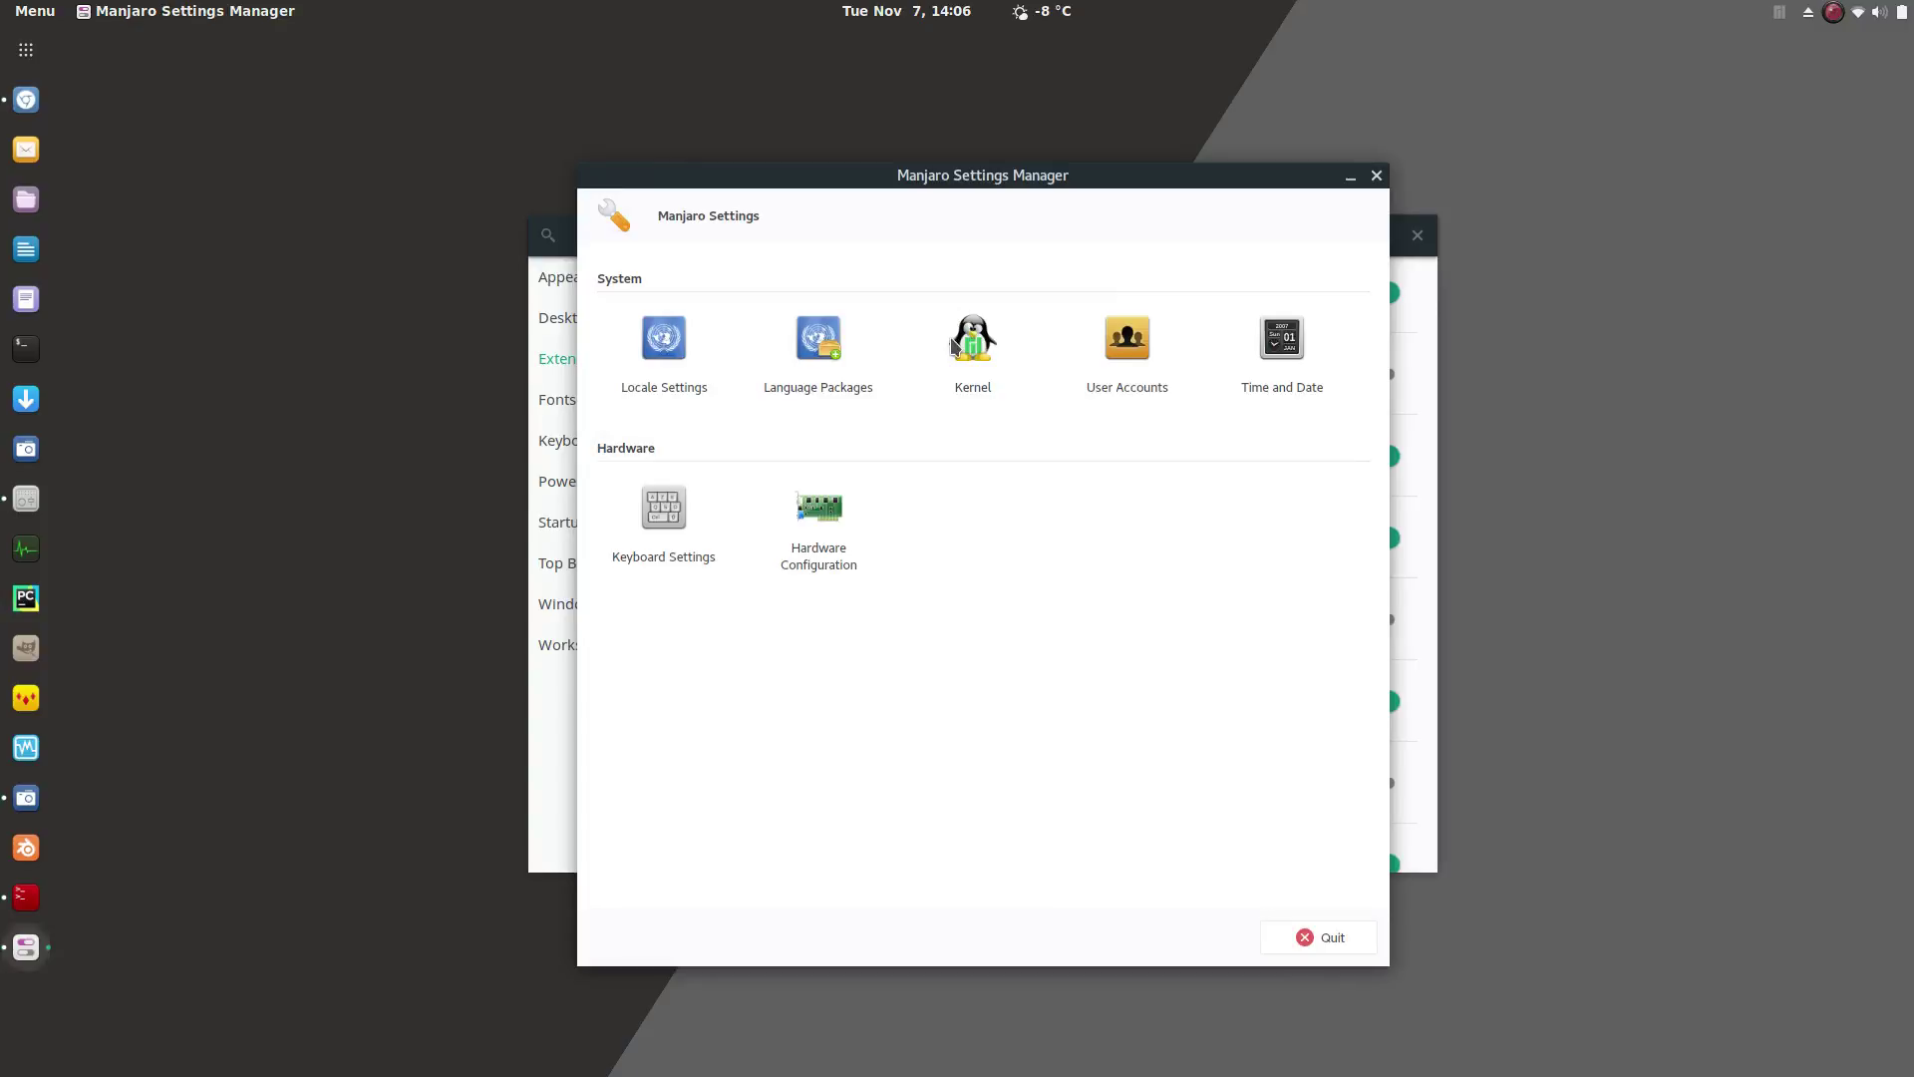
pyautogui.click(817, 521)
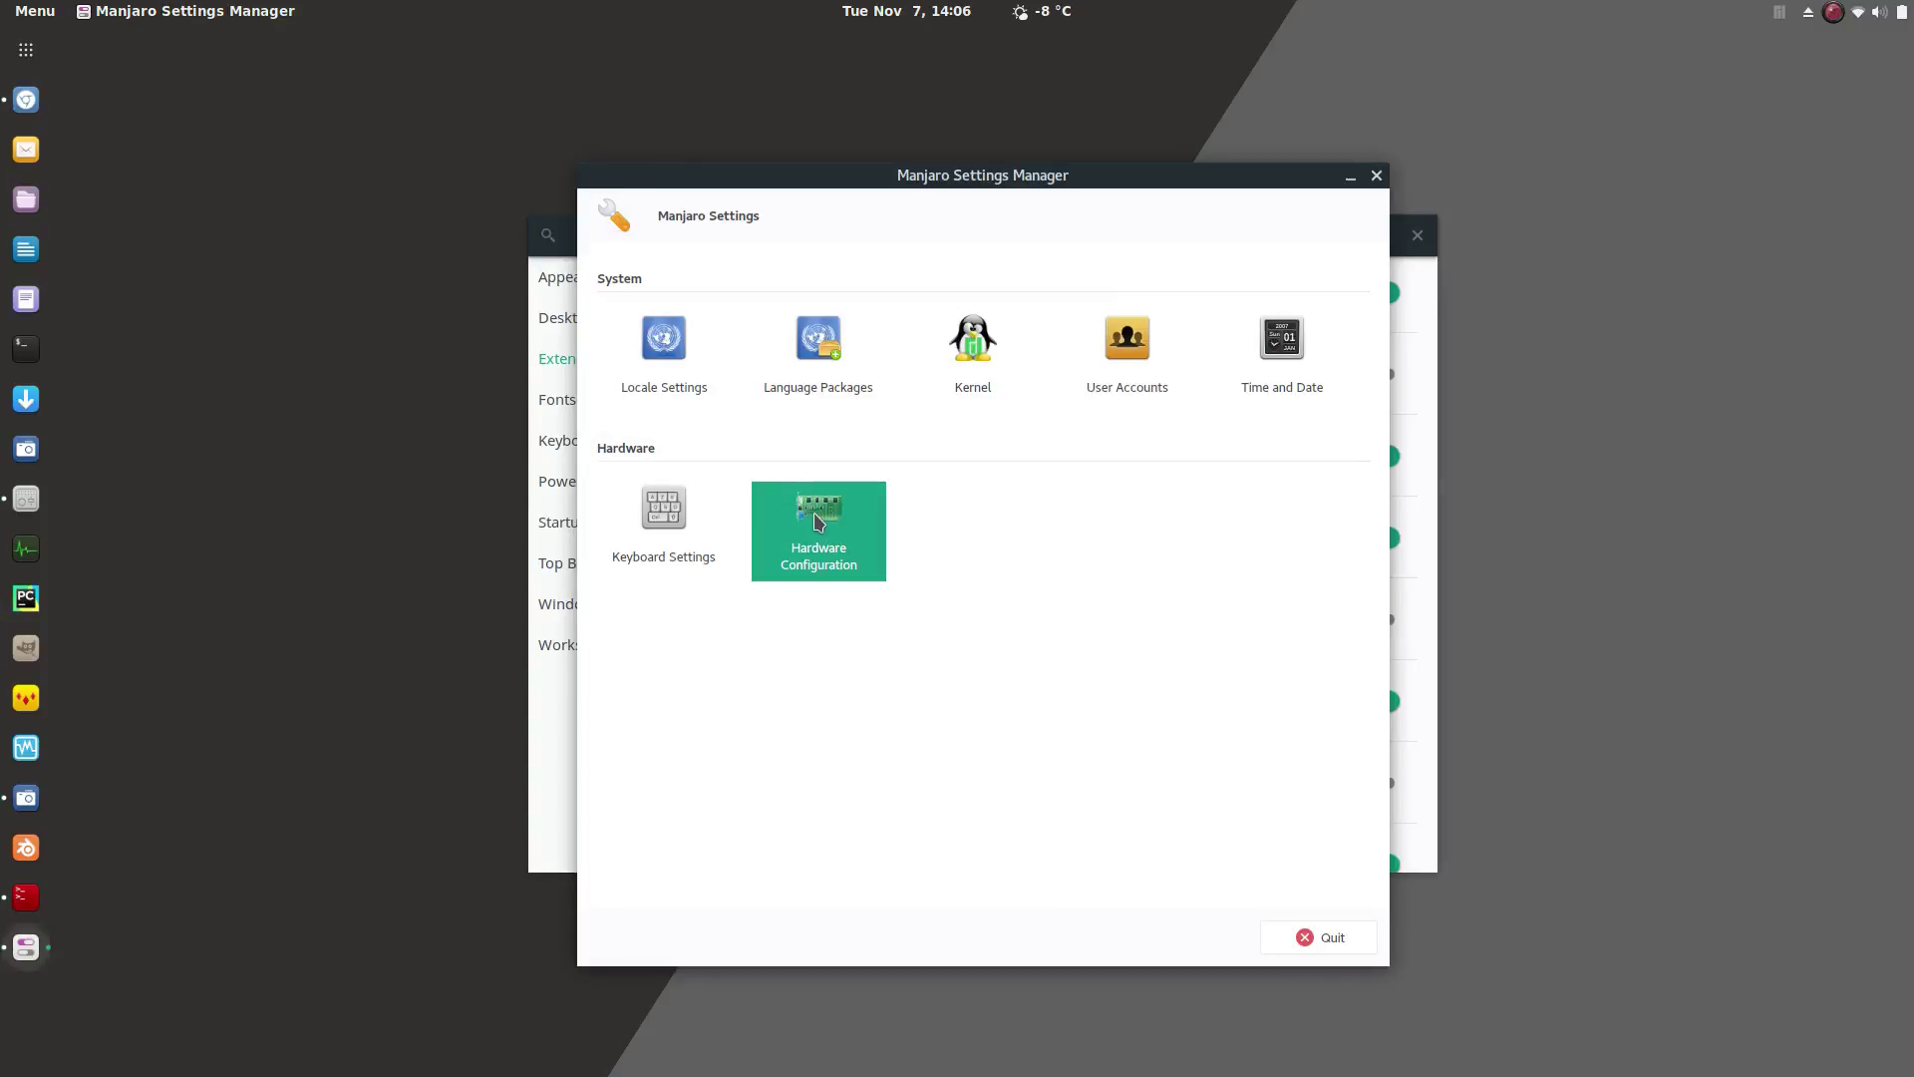
pyautogui.doubleClick(982, 342)
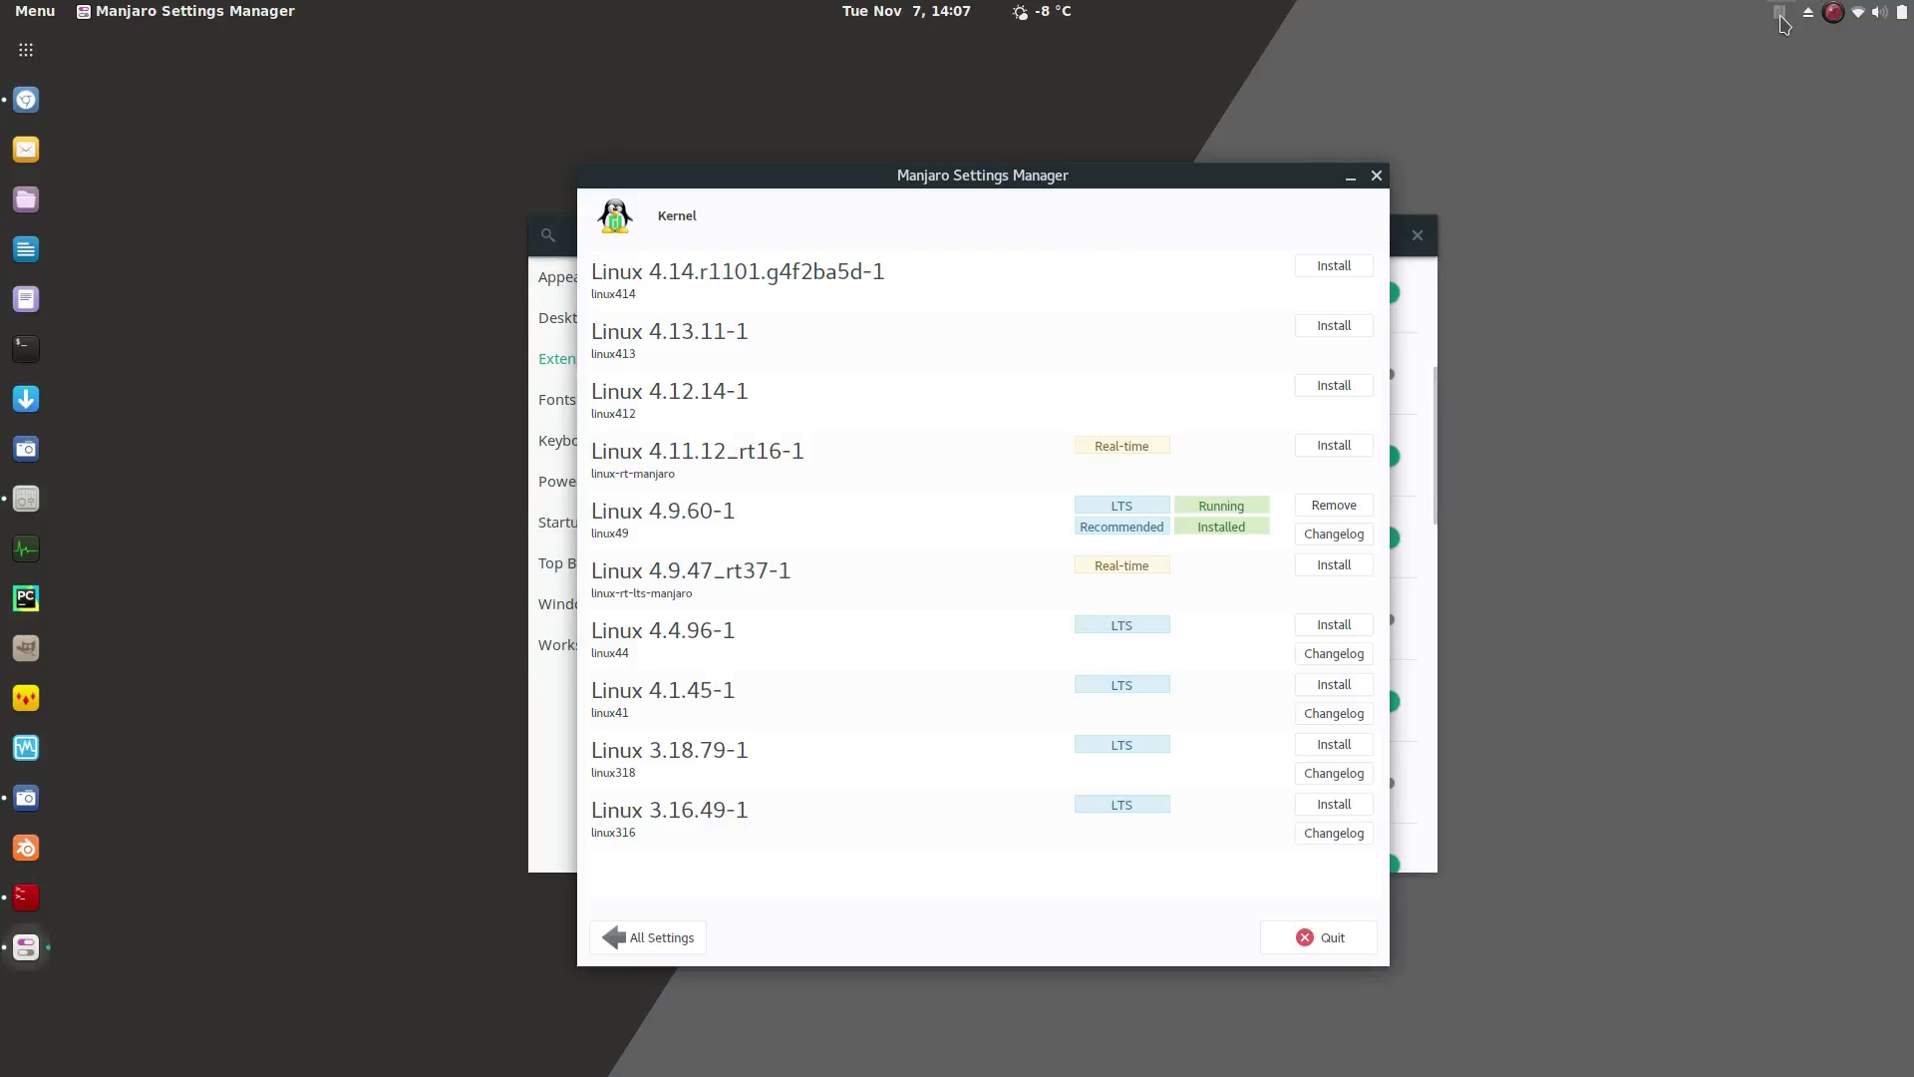
# Close Manjaro Settings Manager and view the options of the Manjaro updates indicator
pyautogui.click(1780, 15)
pyautogui.press('Escape')
pyautogui.hotkey('alt', 'F4')
pyautogui.click(1780, 15)
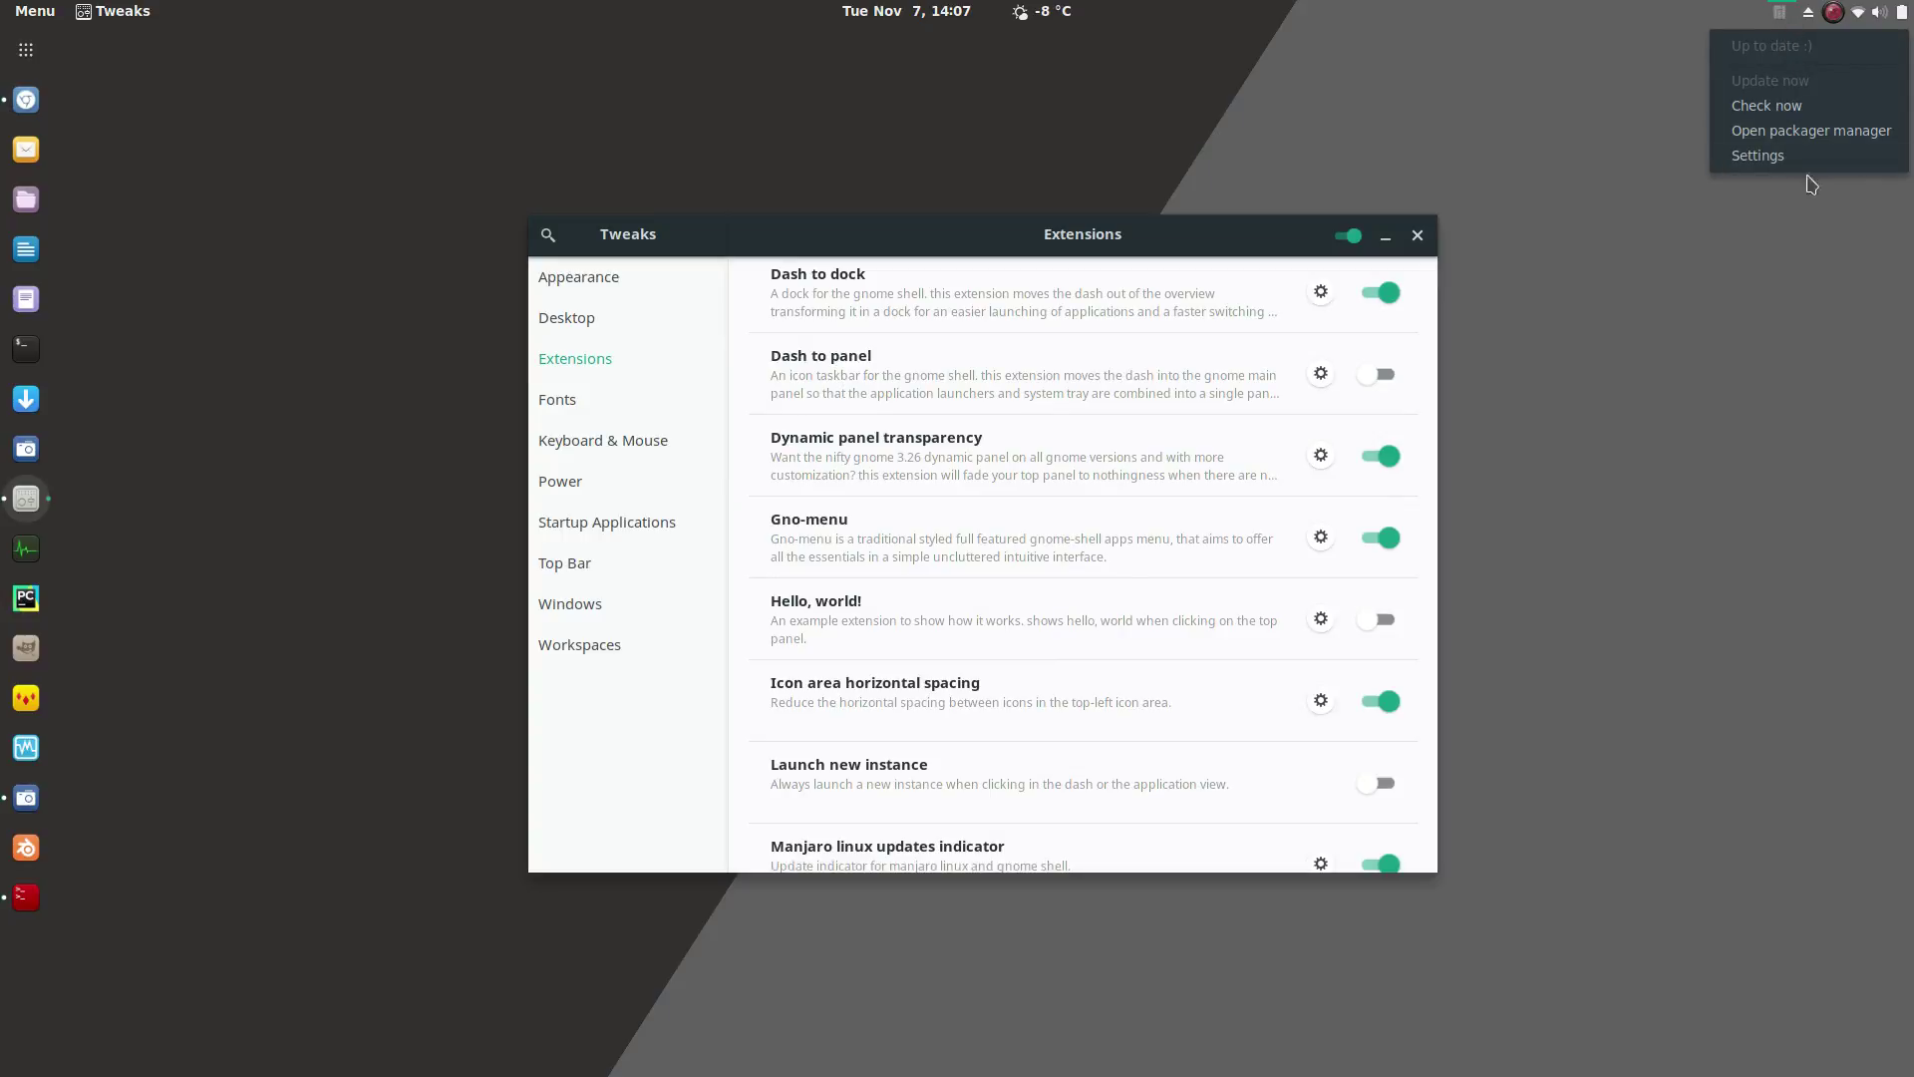
pyautogui.click(1621, 321)
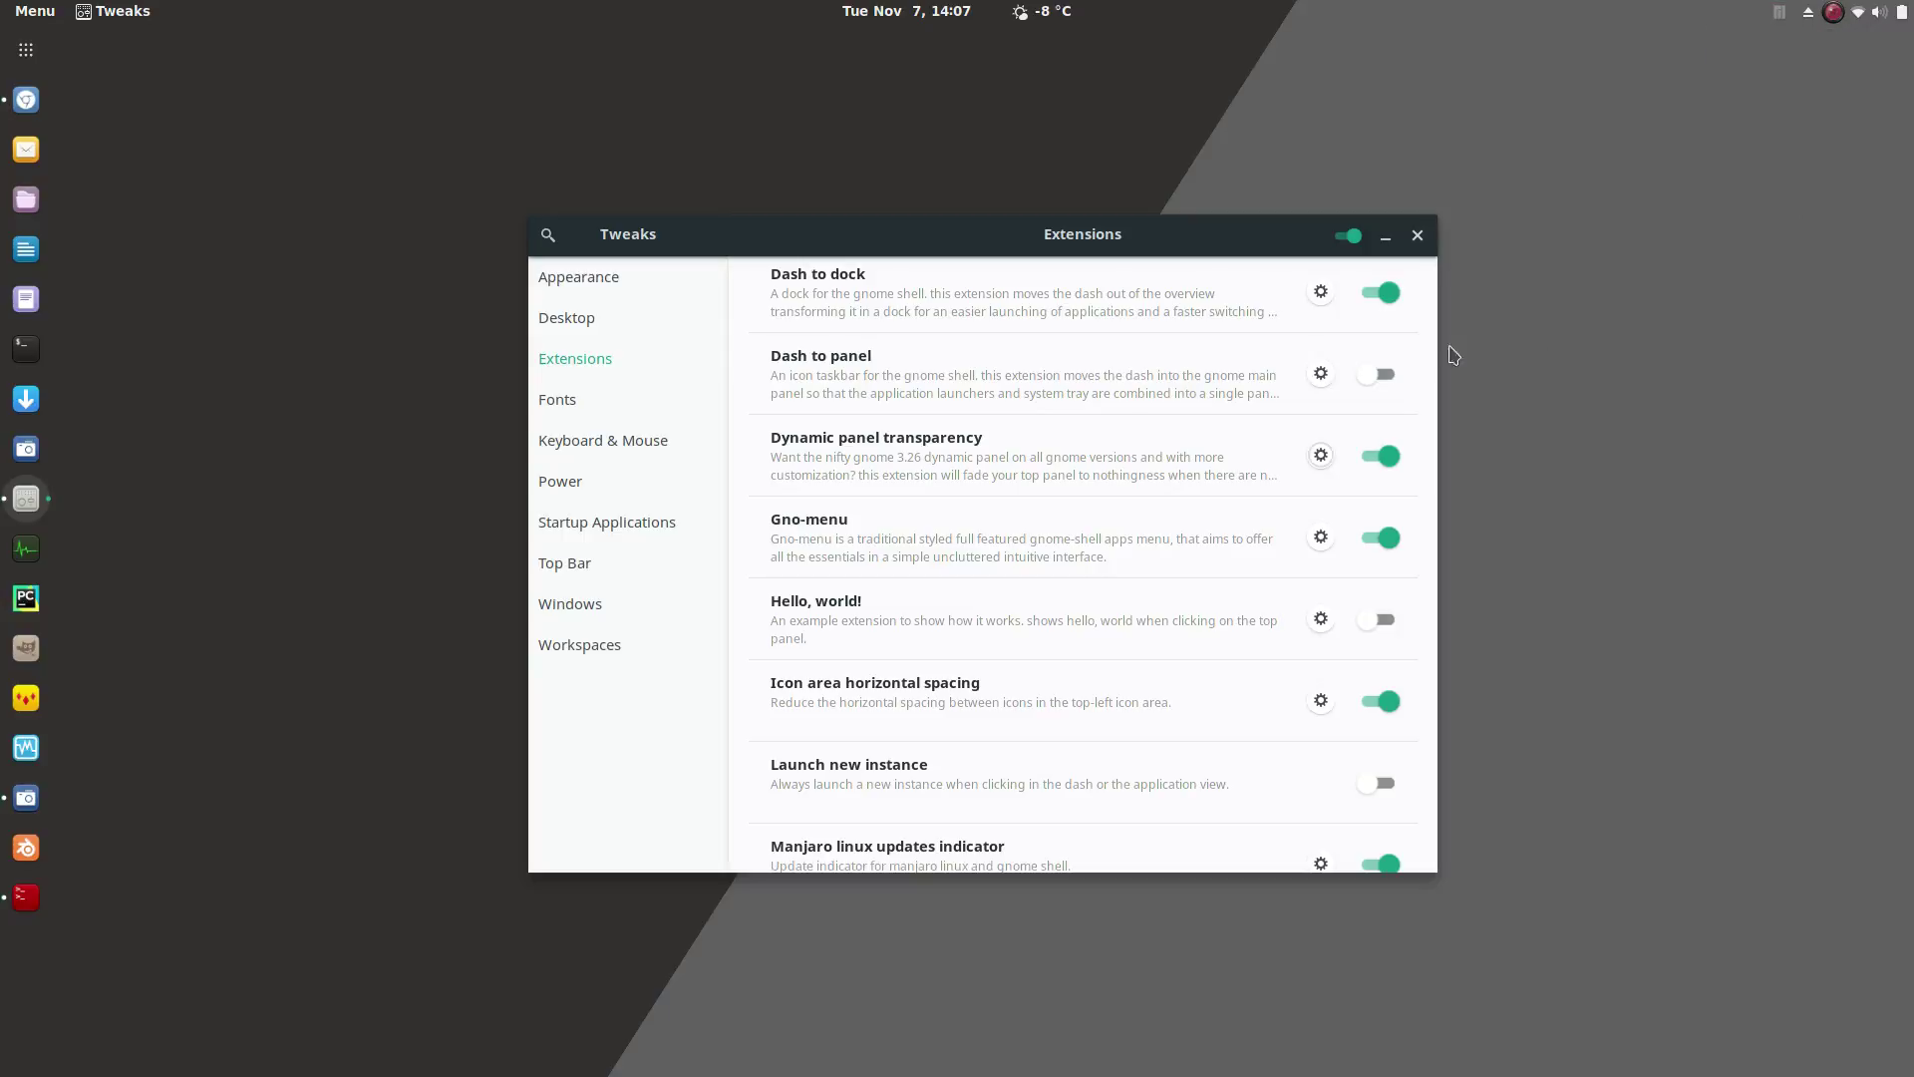
# Review the remaining extensions in Tweaks, from the Manjaro linux updates indicator down to Windownavigator
pyautogui.scroll(-5, 1189, 589)
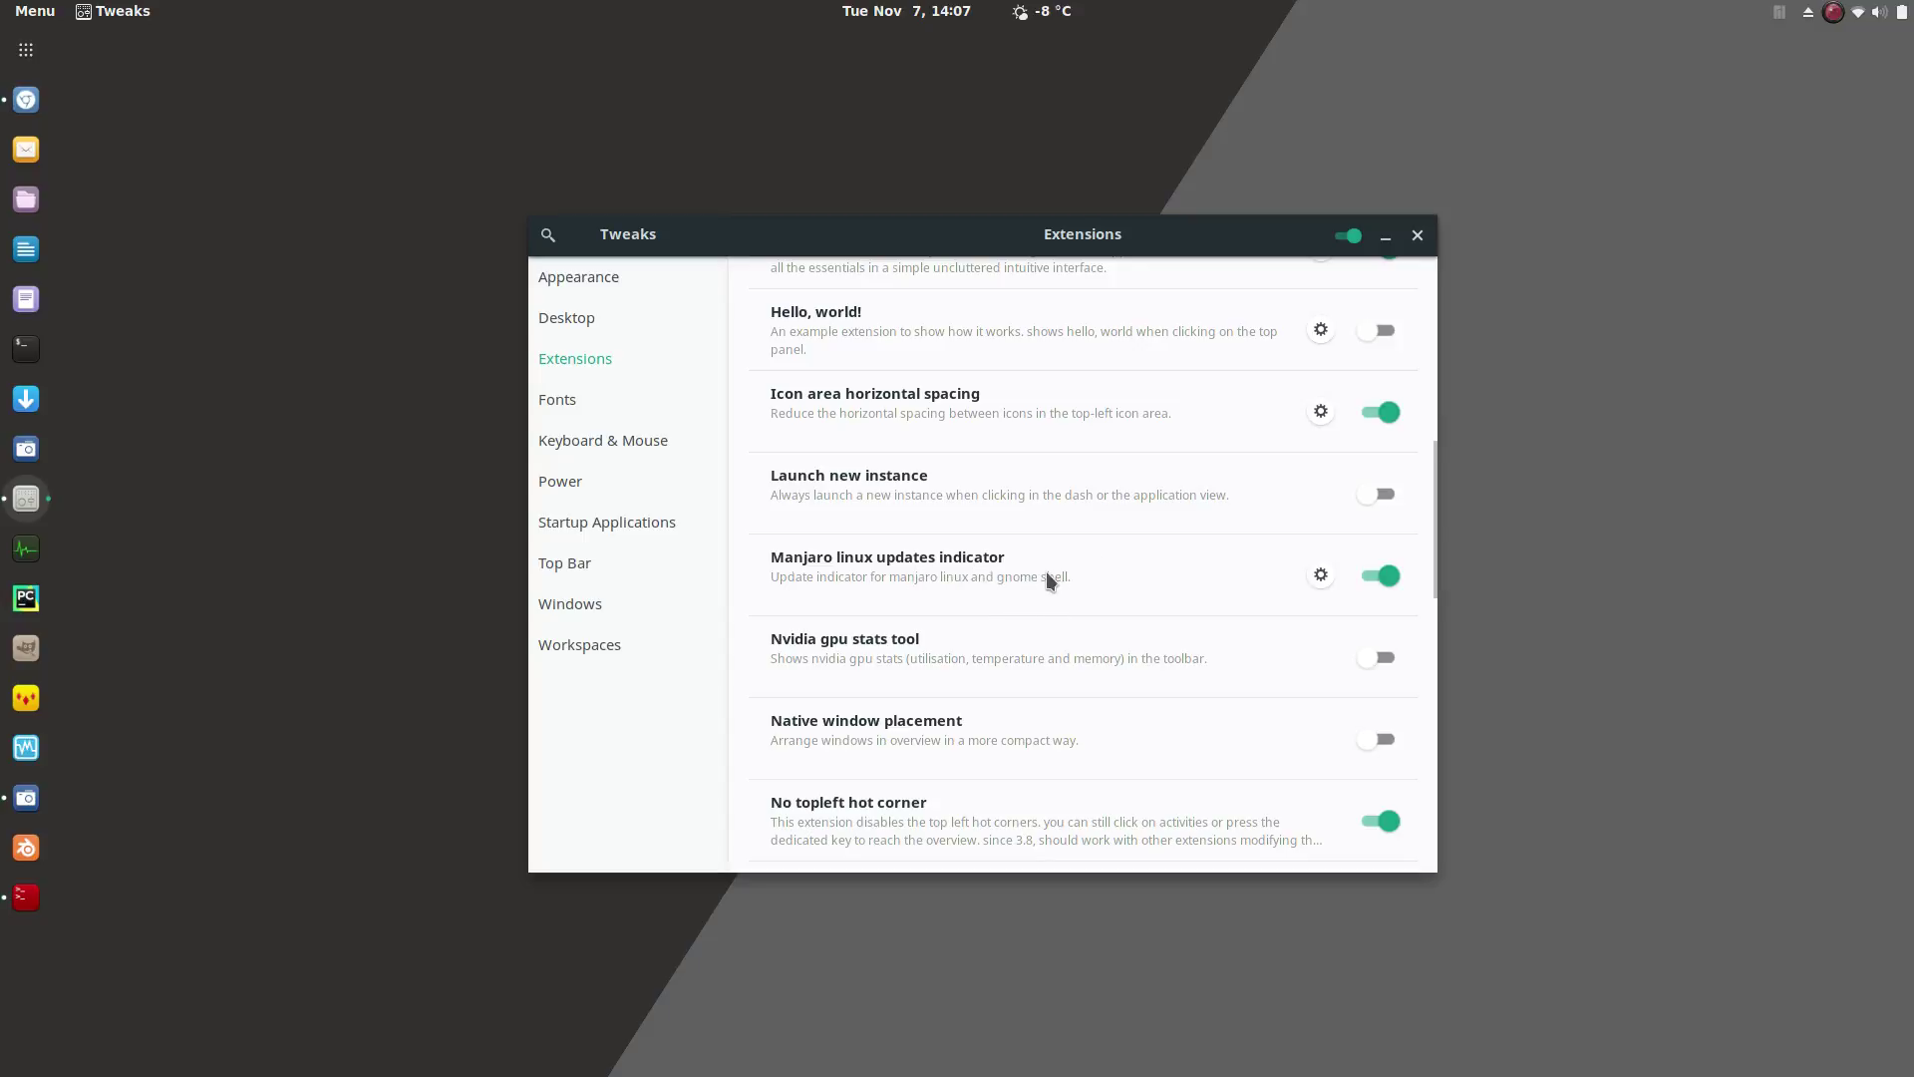
pyautogui.scroll(-3, 1049, 575)
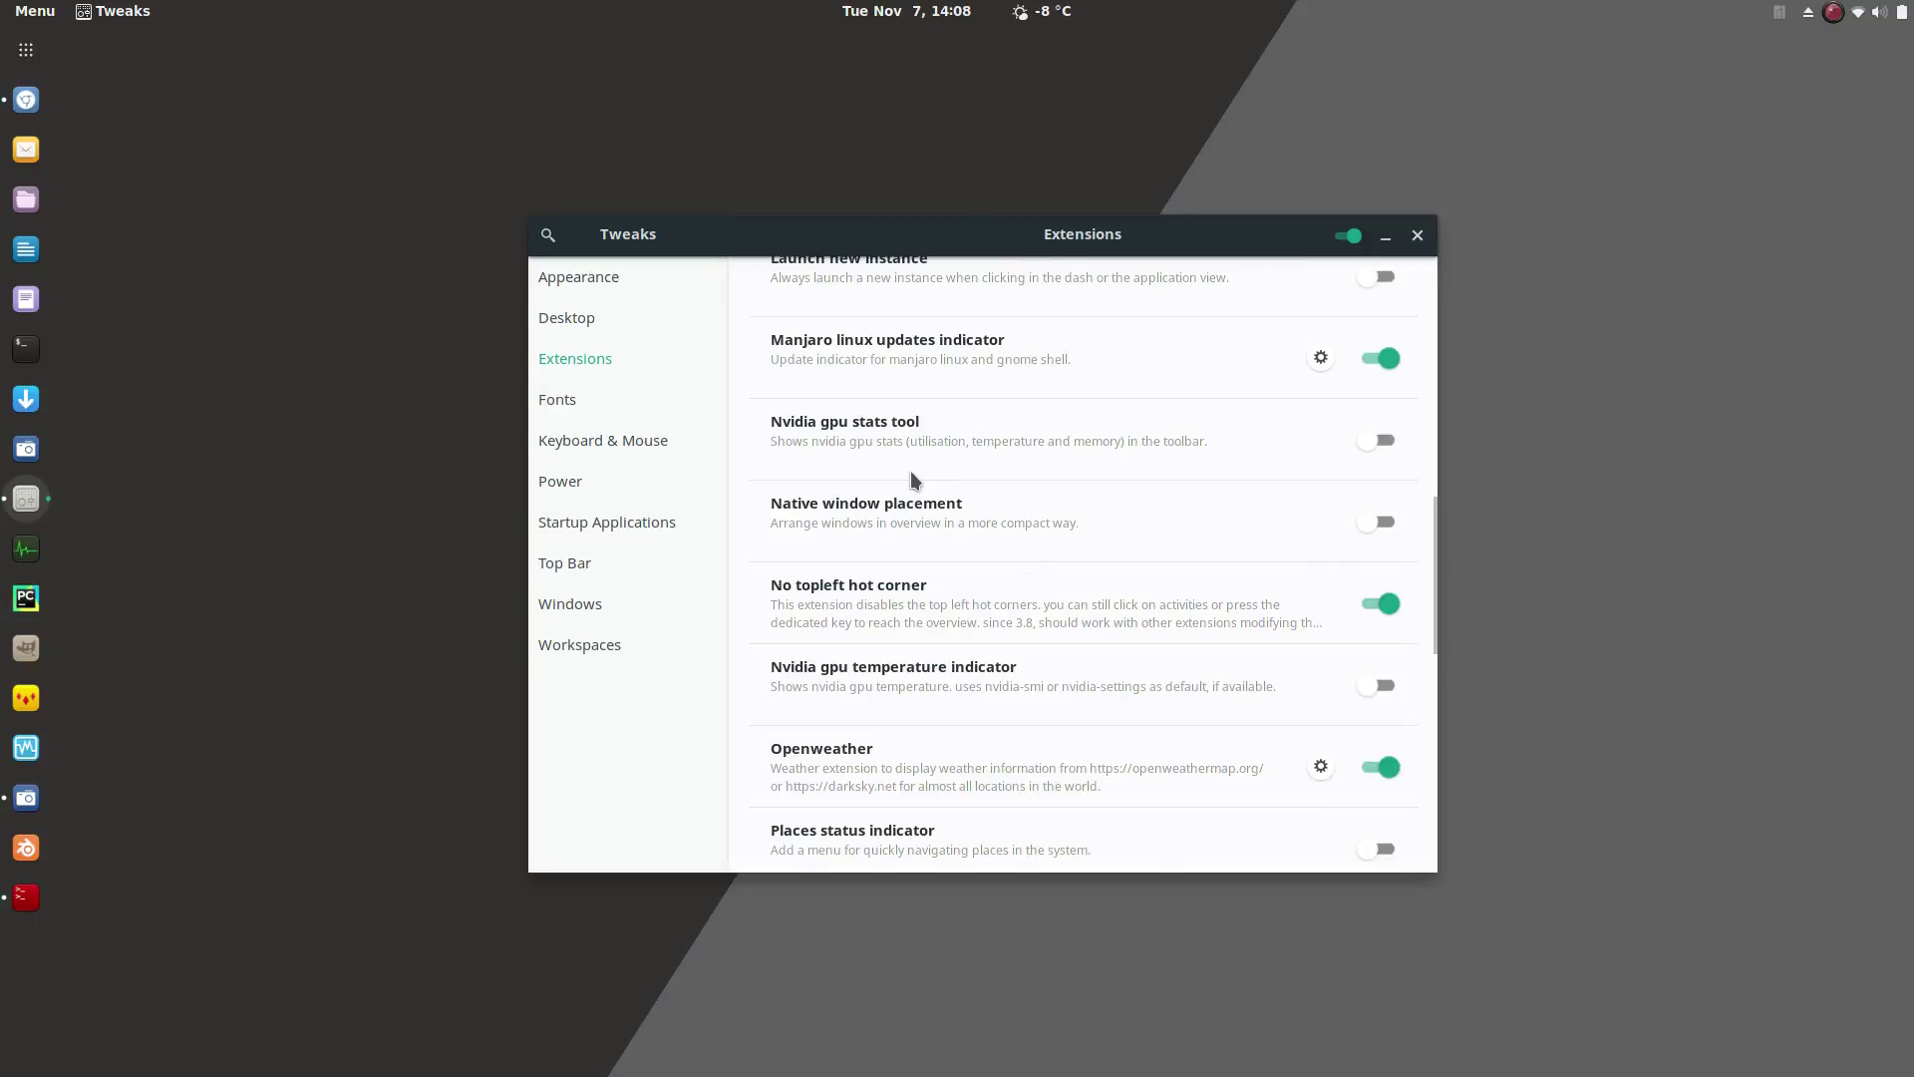
pyautogui.scroll(-2, 934, 493)
pyautogui.scroll(-5, 930, 489)
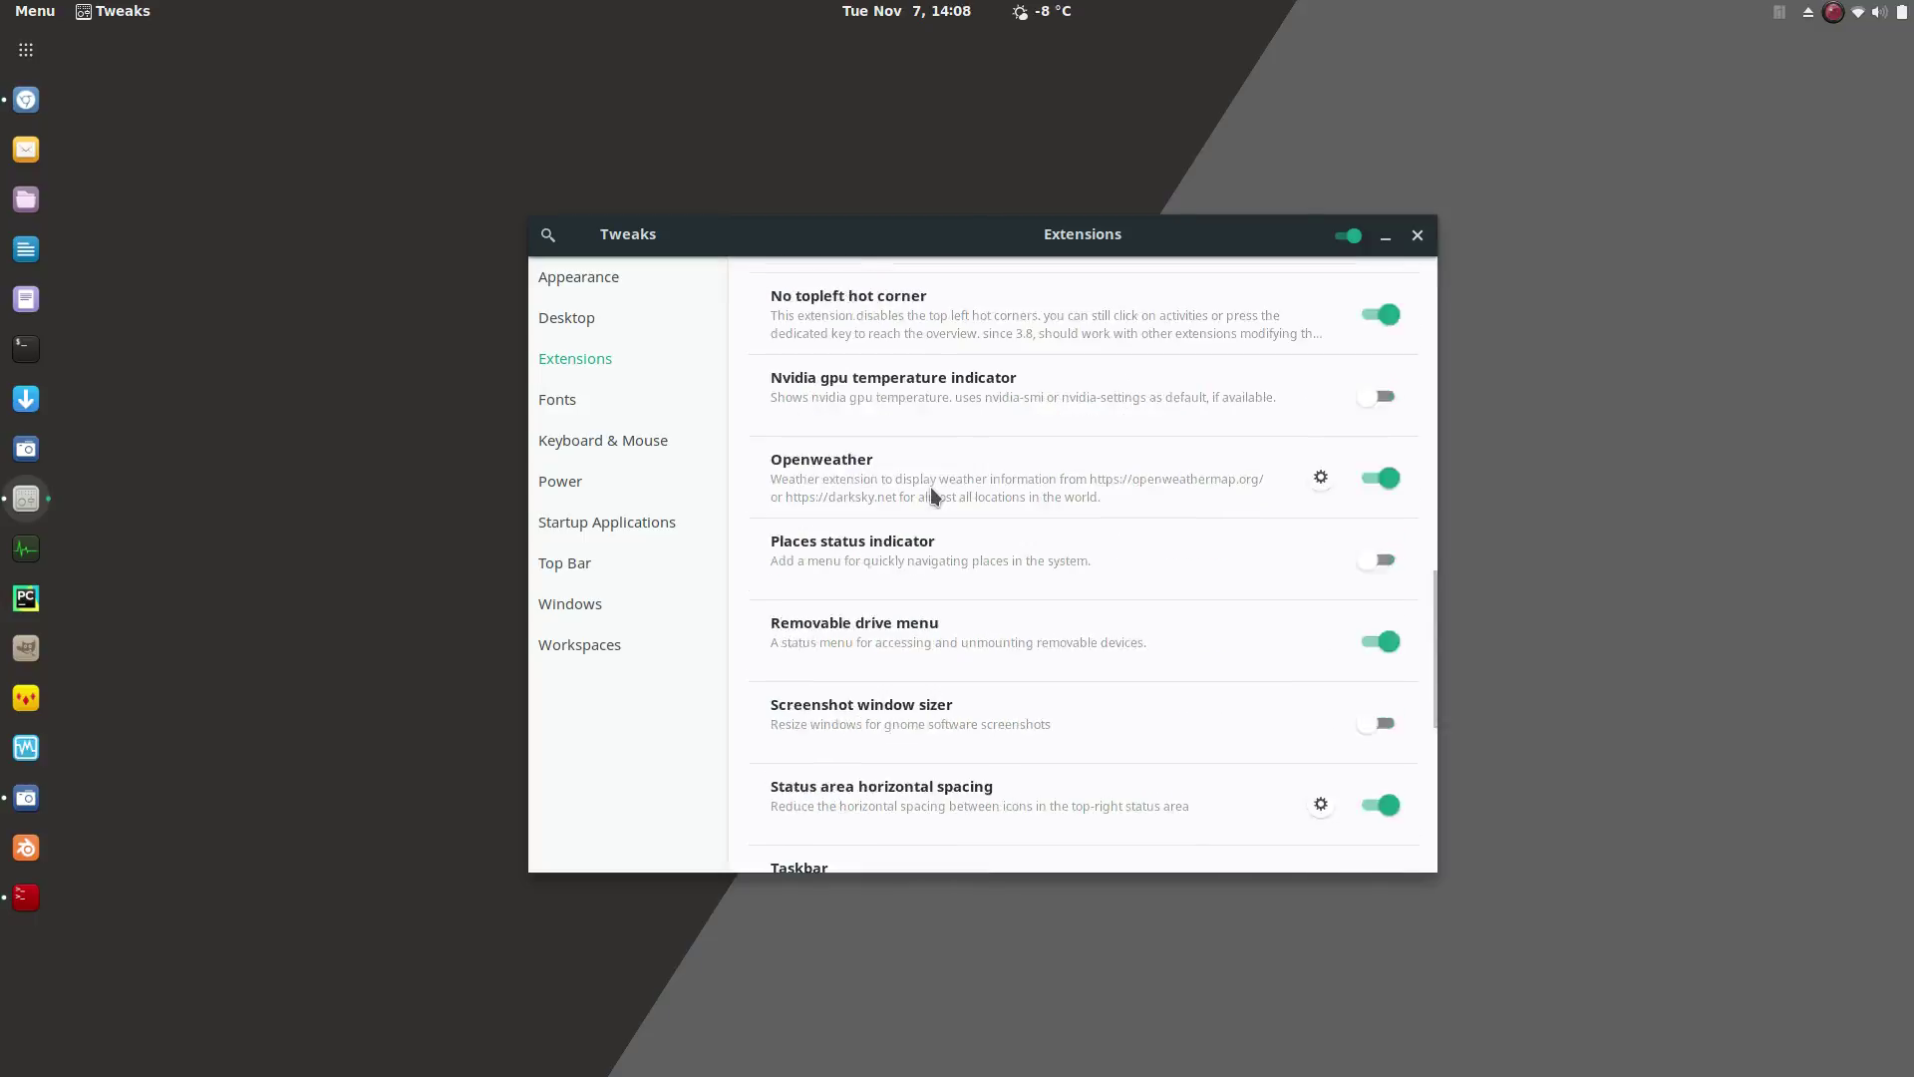
pyautogui.scroll(-2, 934, 494)
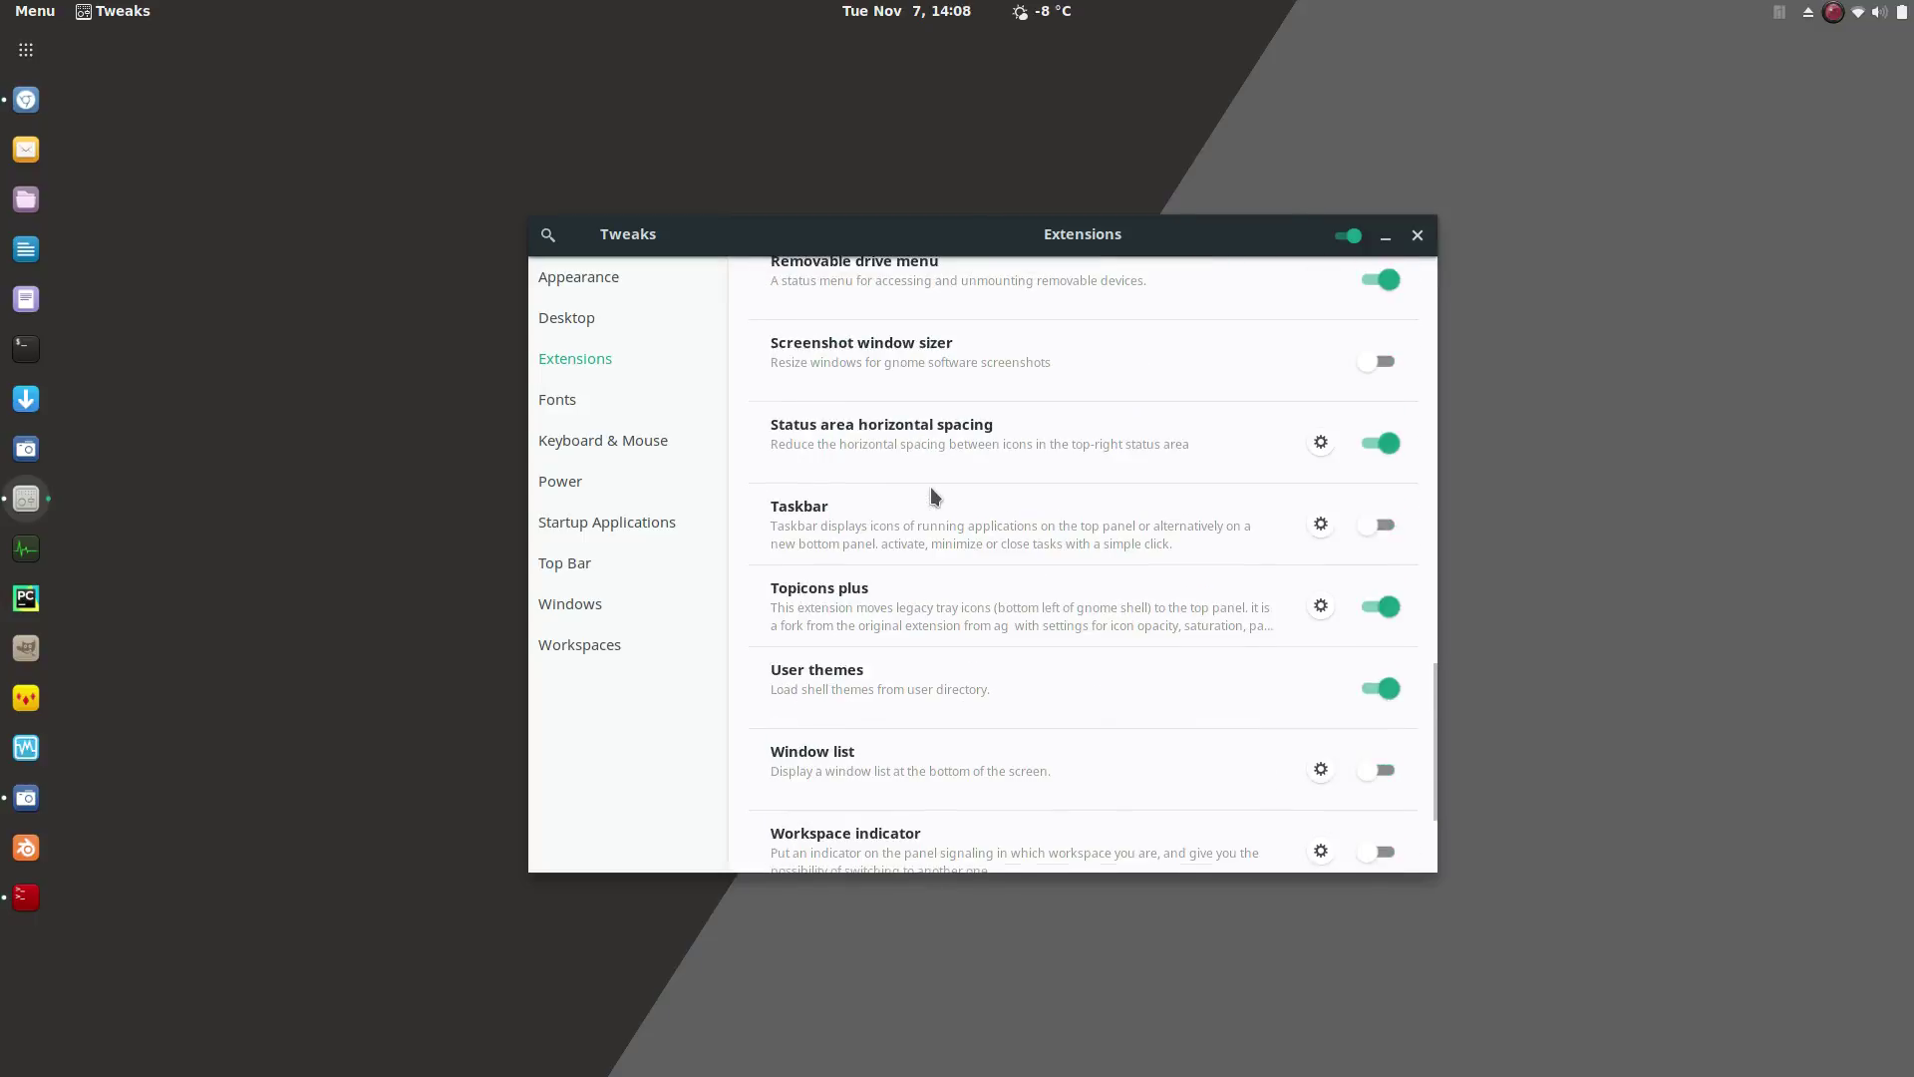
pyautogui.scroll(-3, 934, 494)
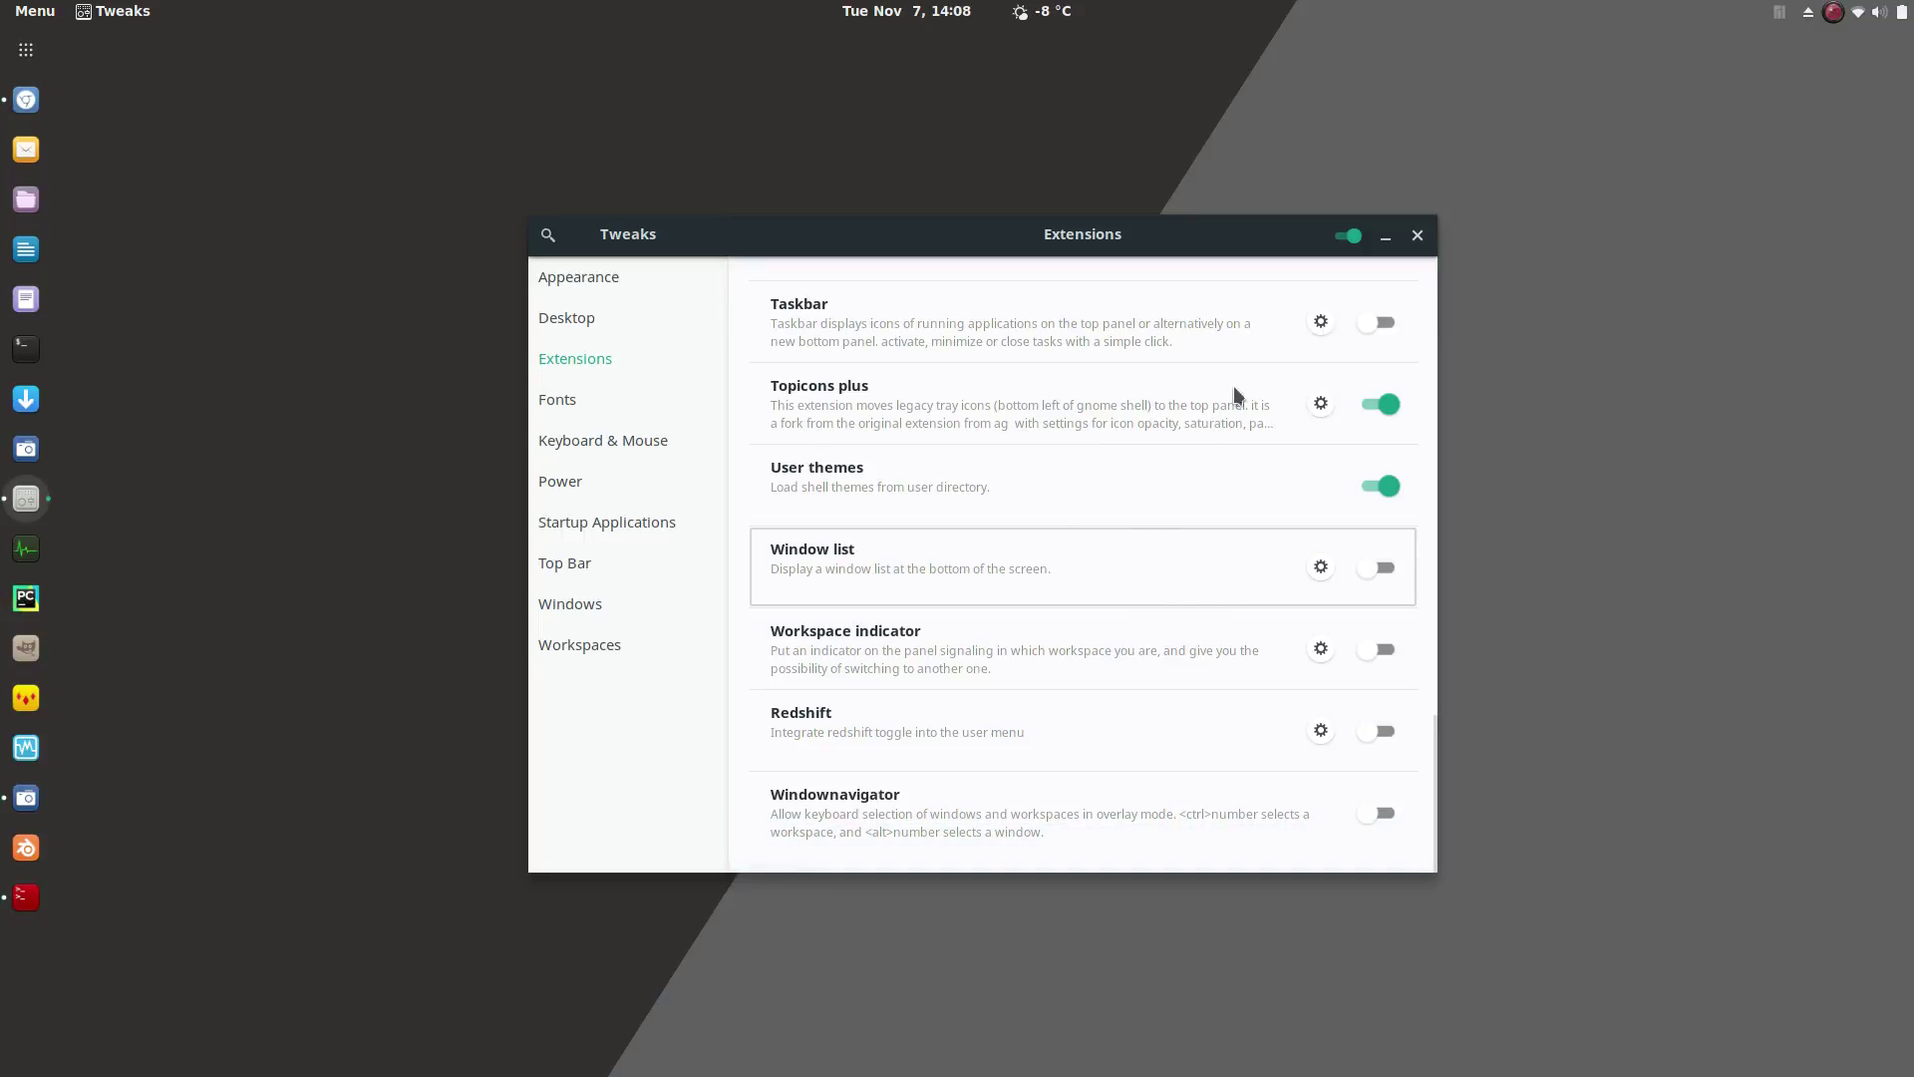
# Open the system Settings beside Tweaks and bring up the Night Light options for the displays
pyautogui.click(1890, 10)
pyautogui.click(1673, 286)
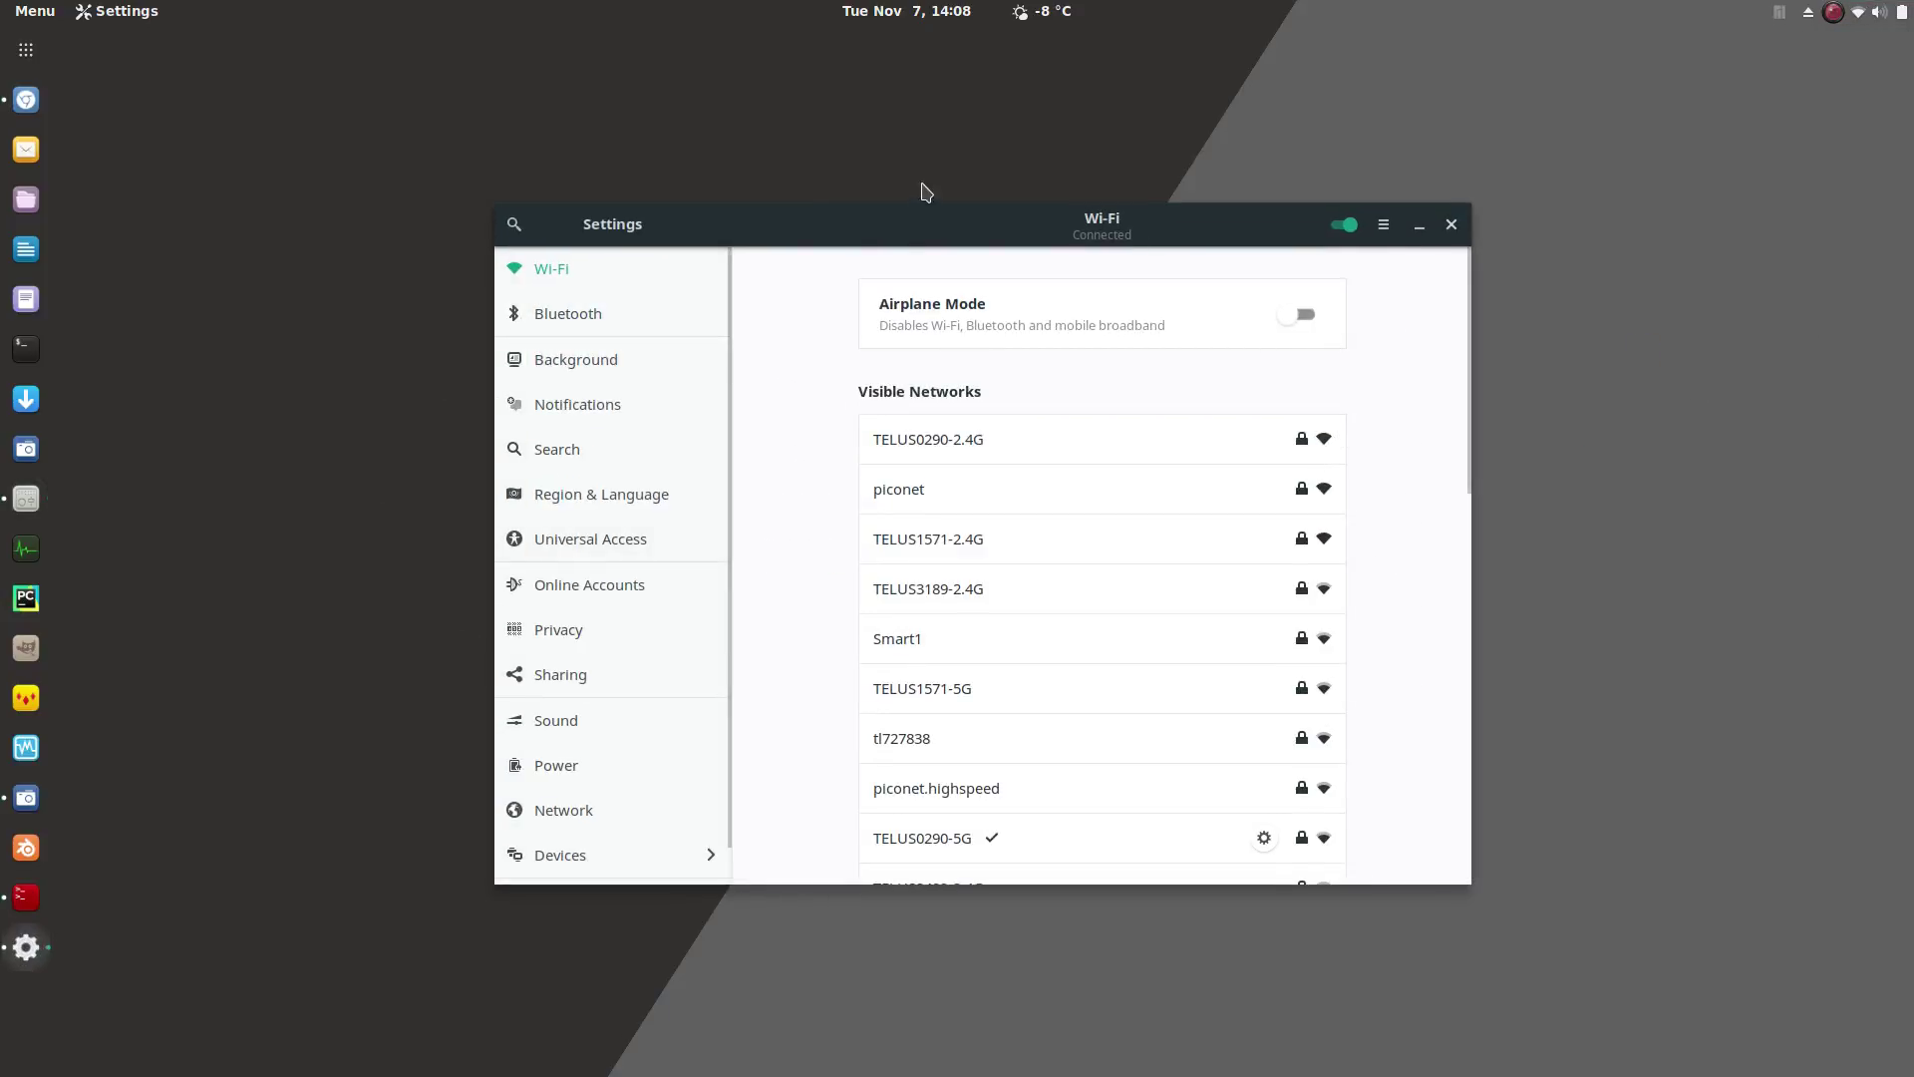
pyautogui.moveTo(901, 222); pyautogui.dragTo(654, 106)
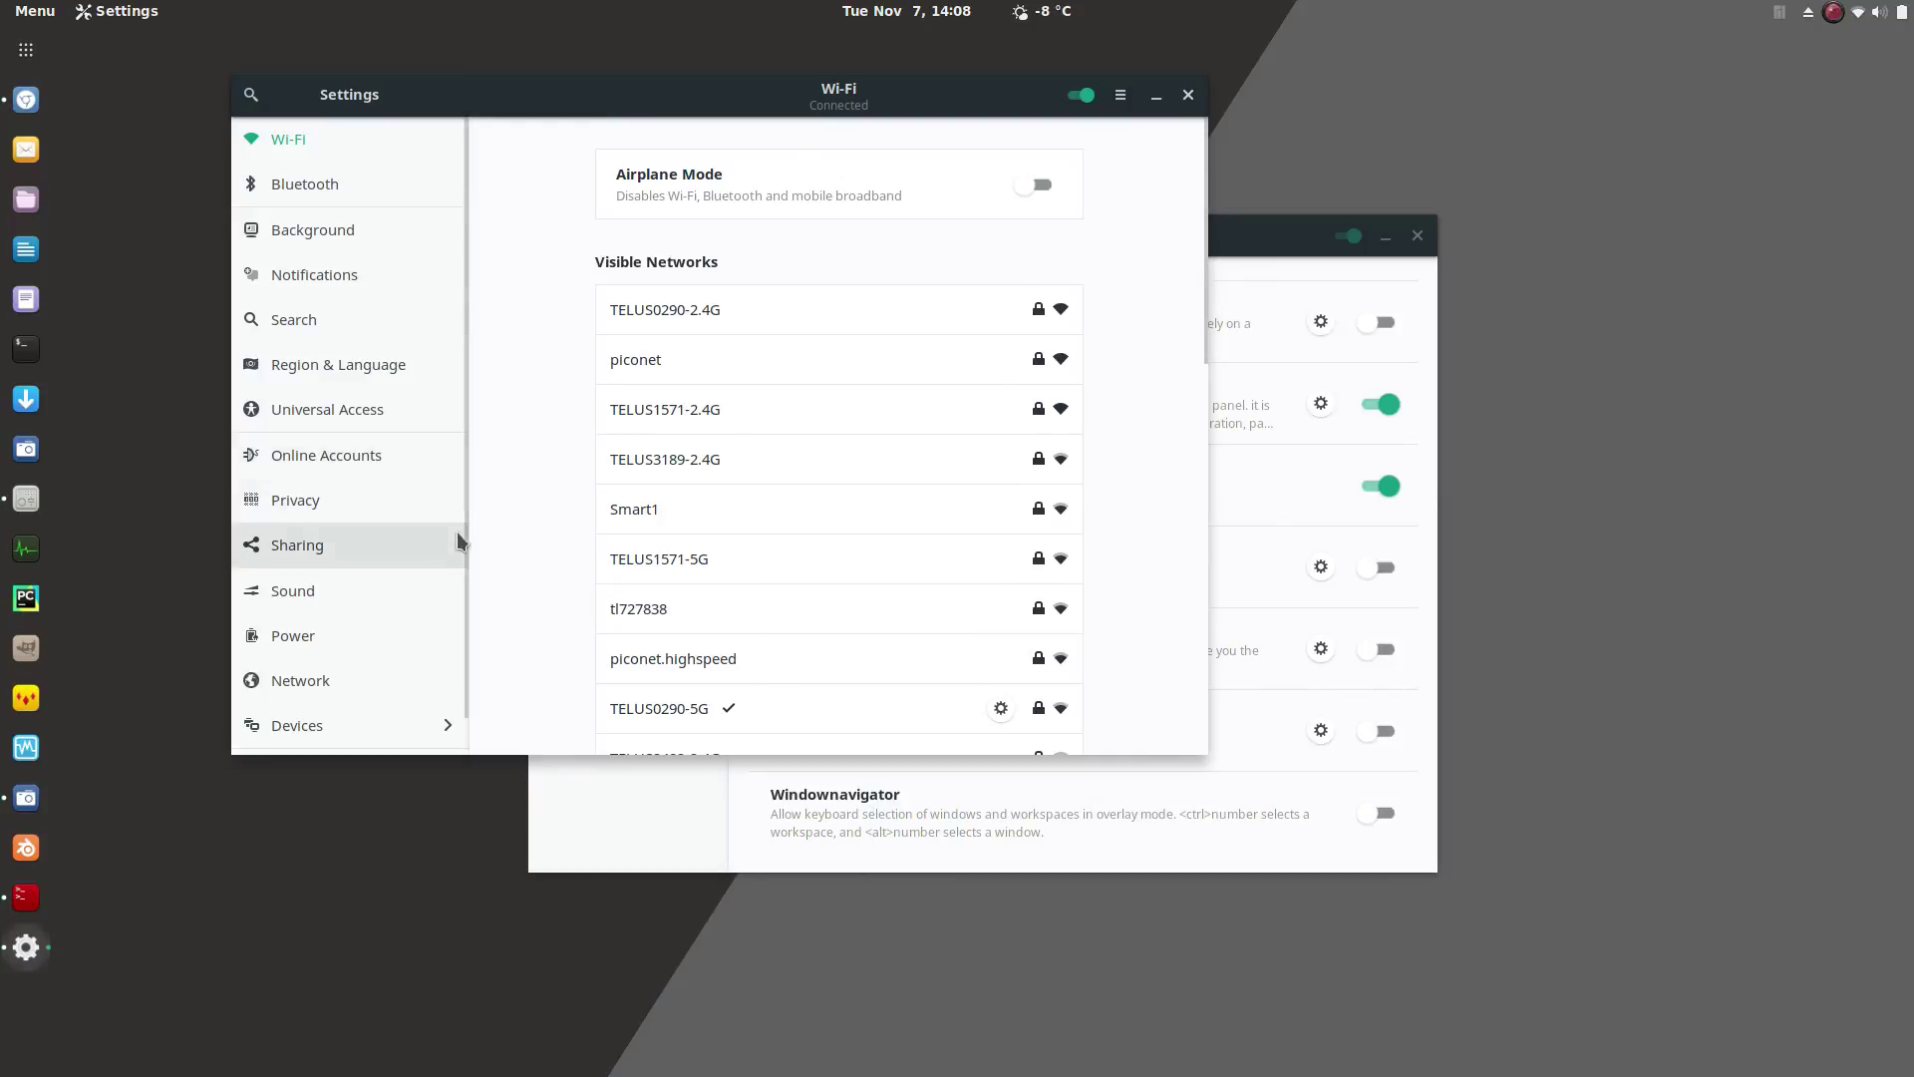
pyautogui.scroll(-1, 398, 698)
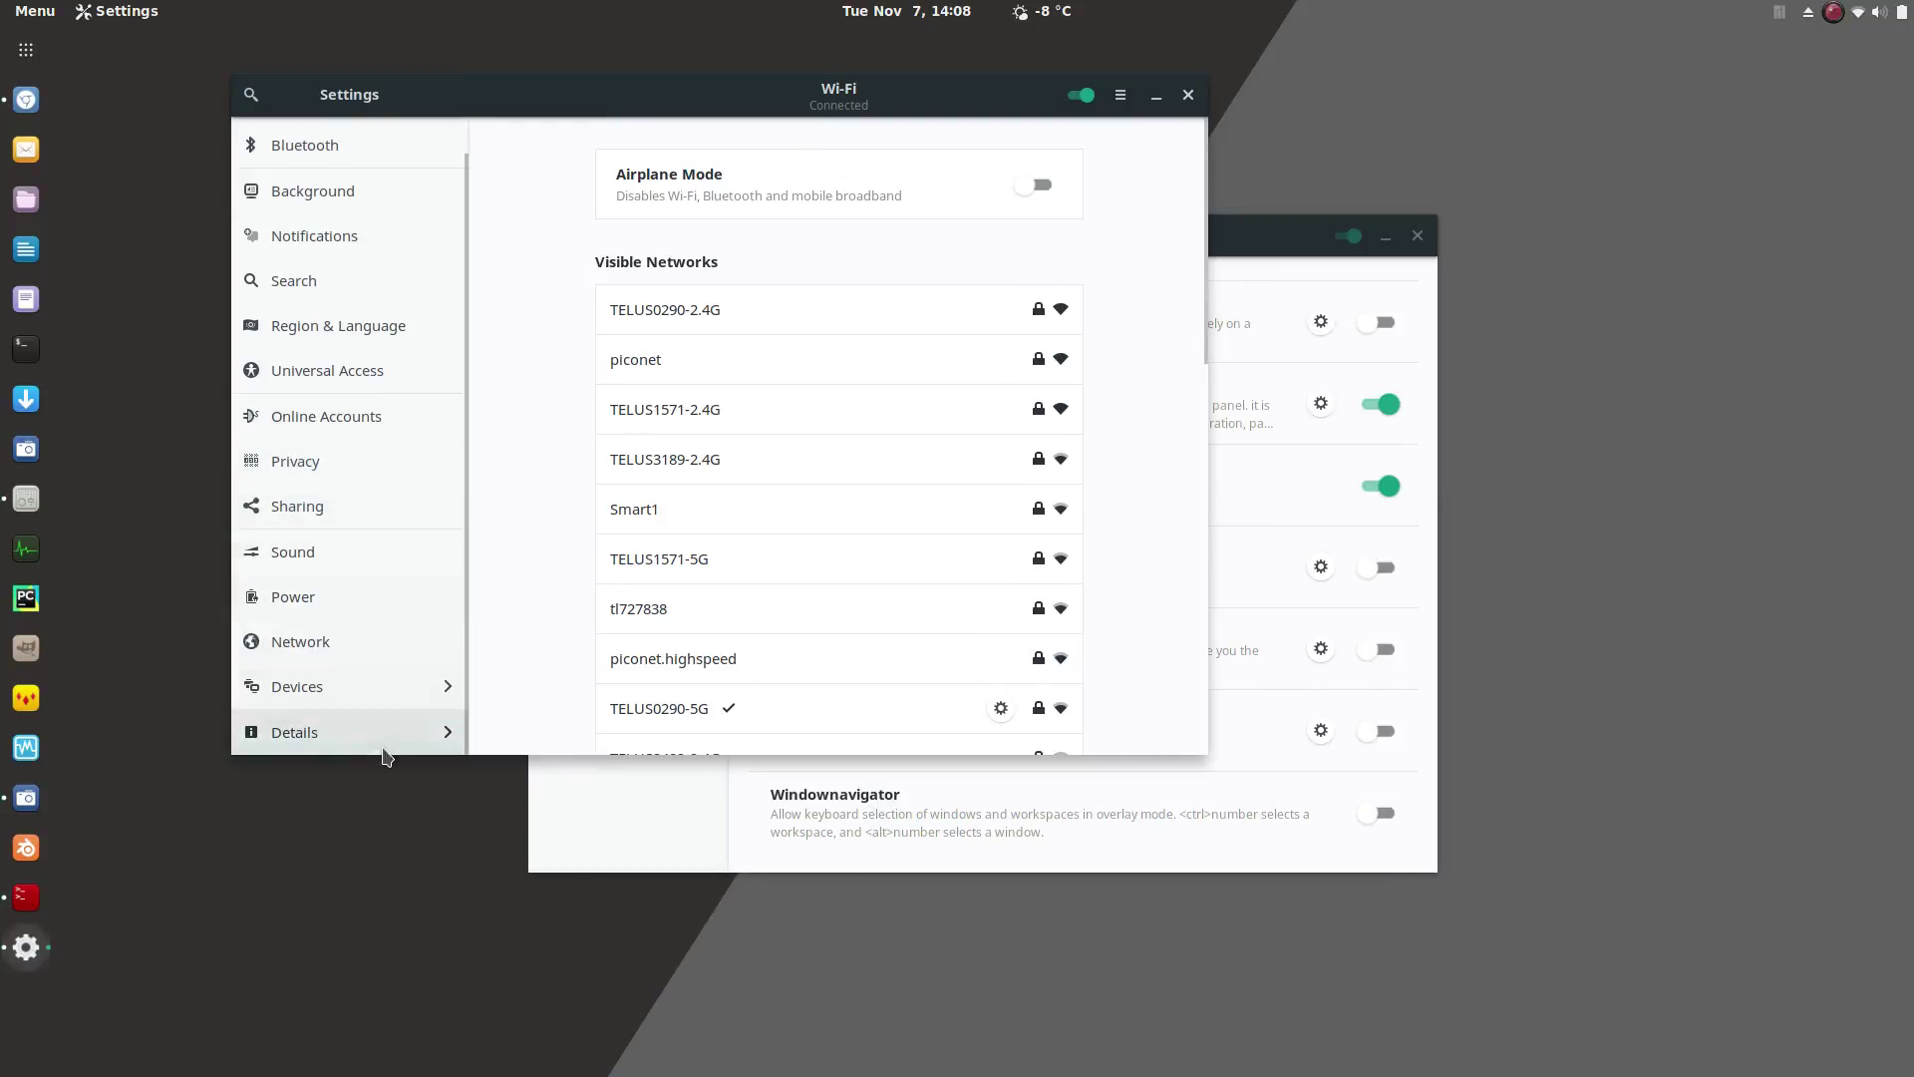
pyautogui.click(375, 685)
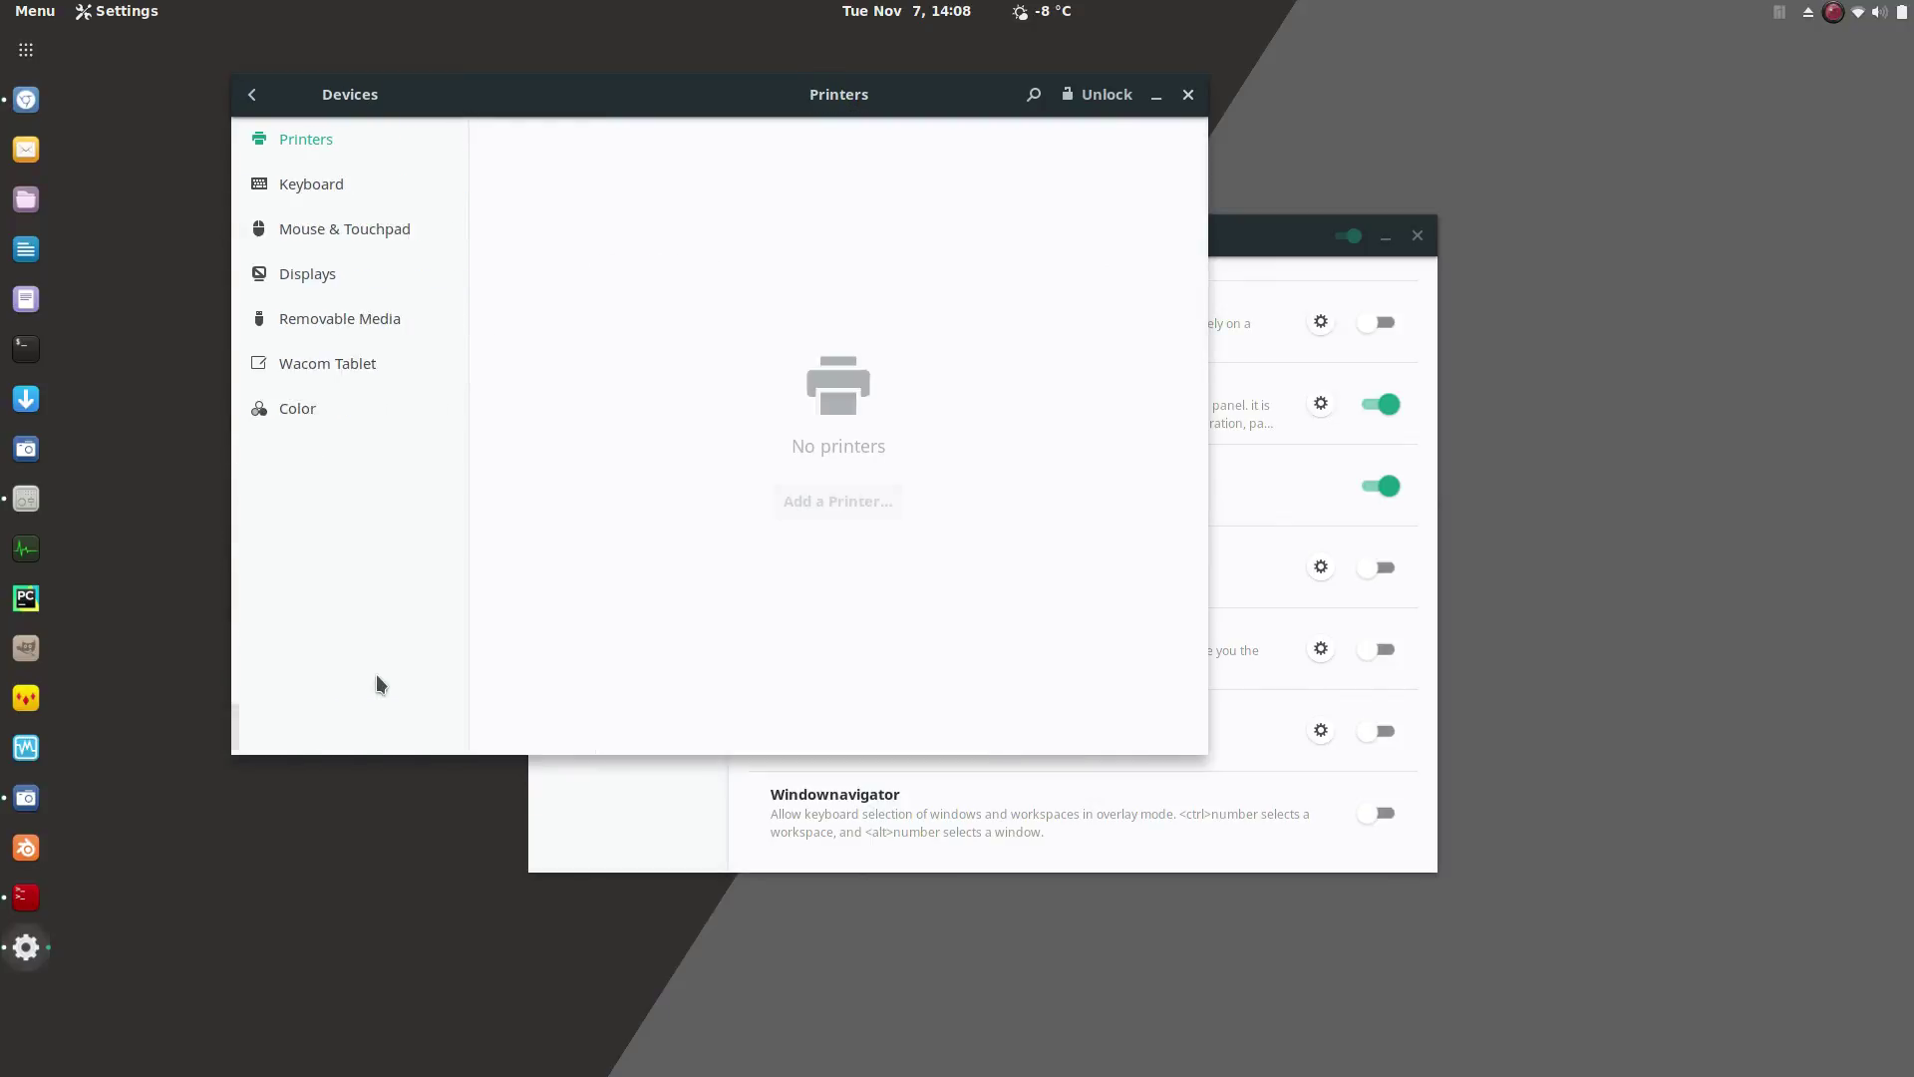
pyautogui.click(312, 270)
pyautogui.click(1031, 401)
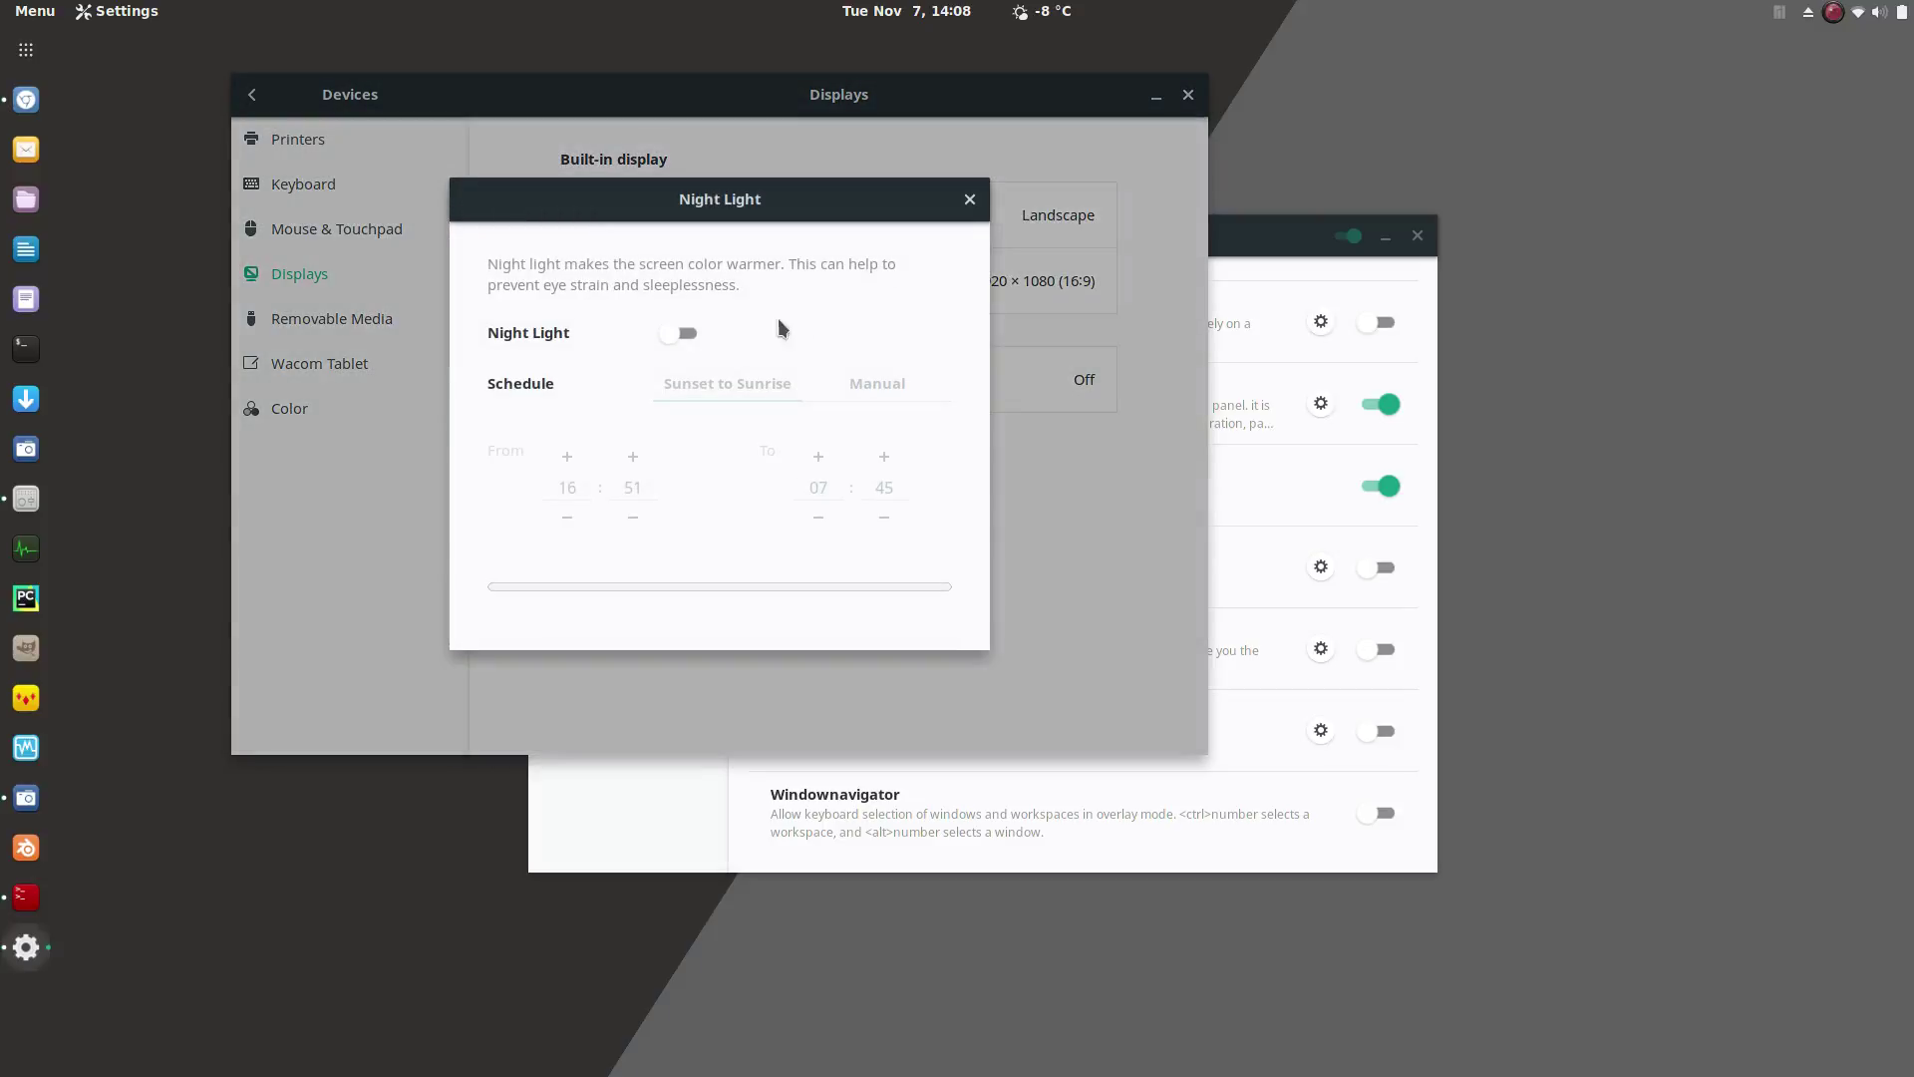
# Turn on Night Light with a manual schedule starting at 14:00
pyautogui.click(679, 334)
pyautogui.click(889, 377)
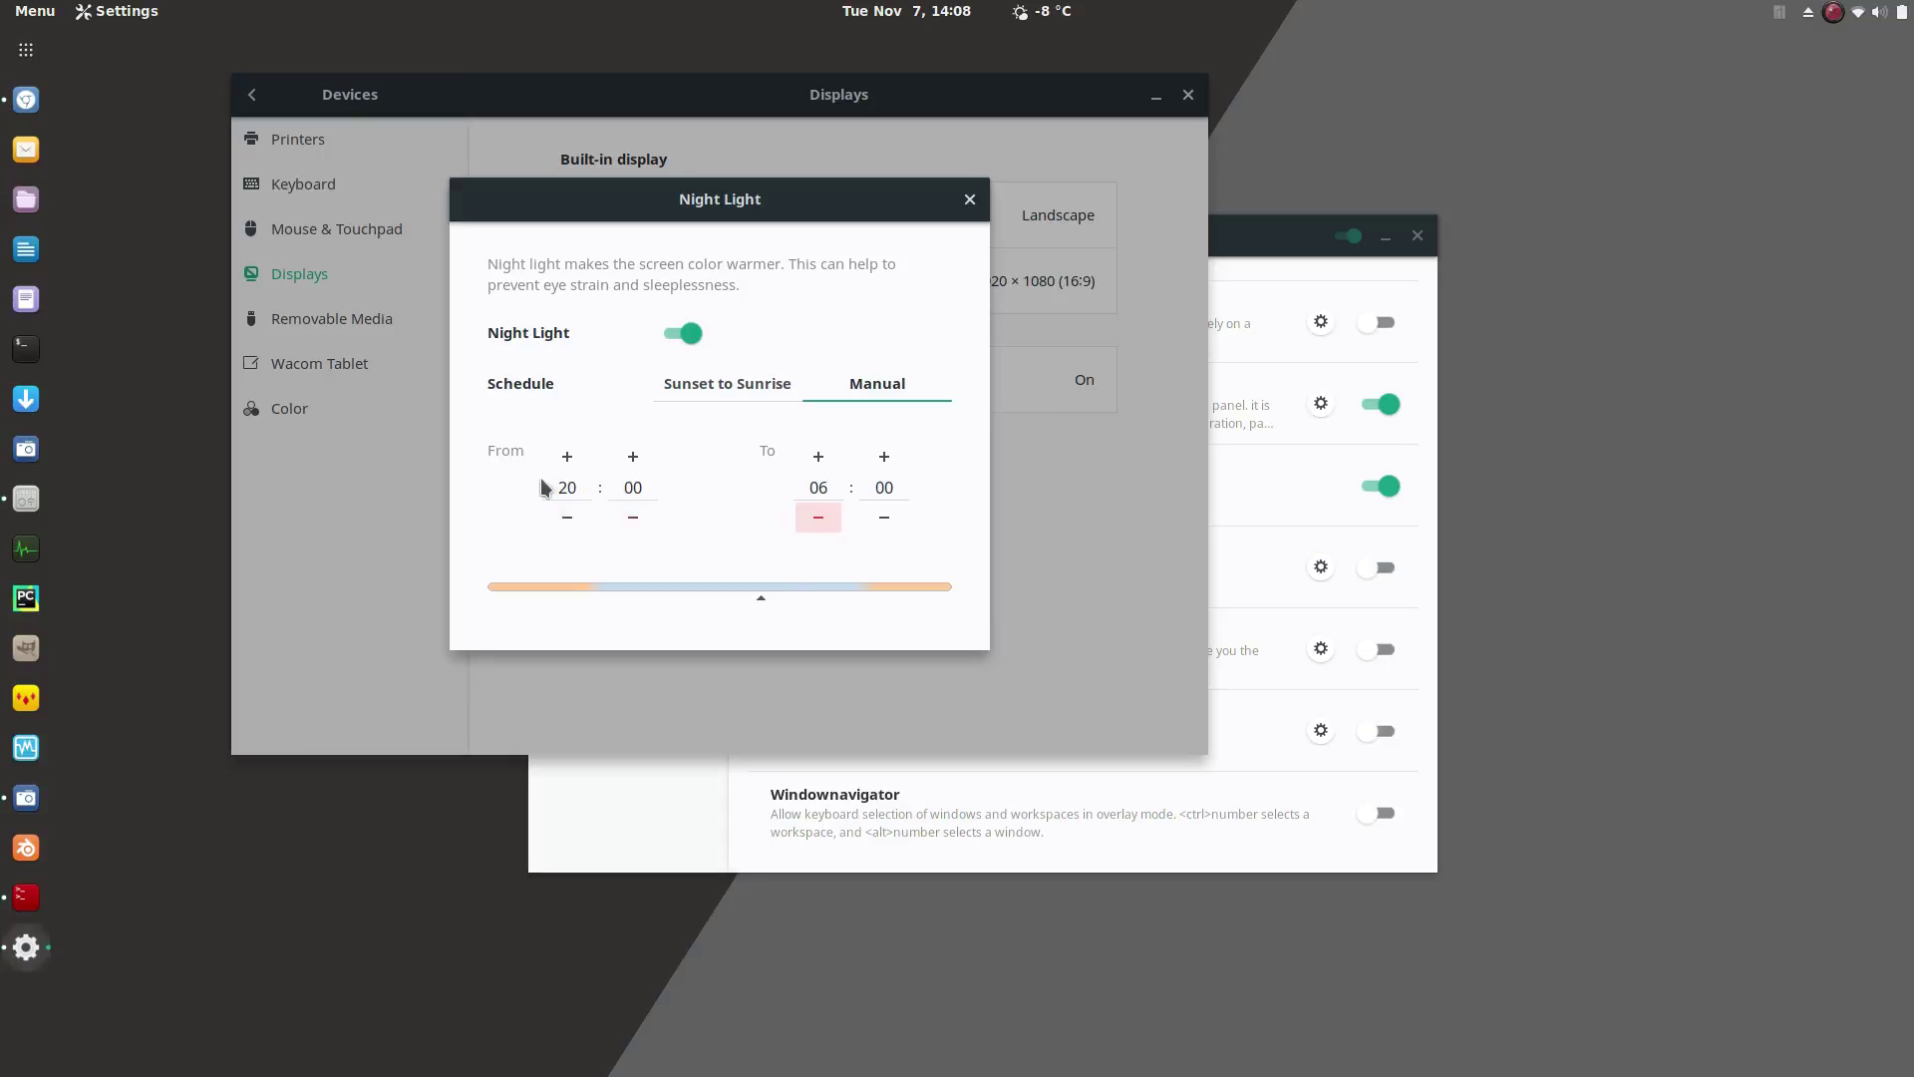
pyautogui.click(570, 518)
pyautogui.click(569, 517)
pyautogui.click(569, 518)
pyautogui.click(574, 519)
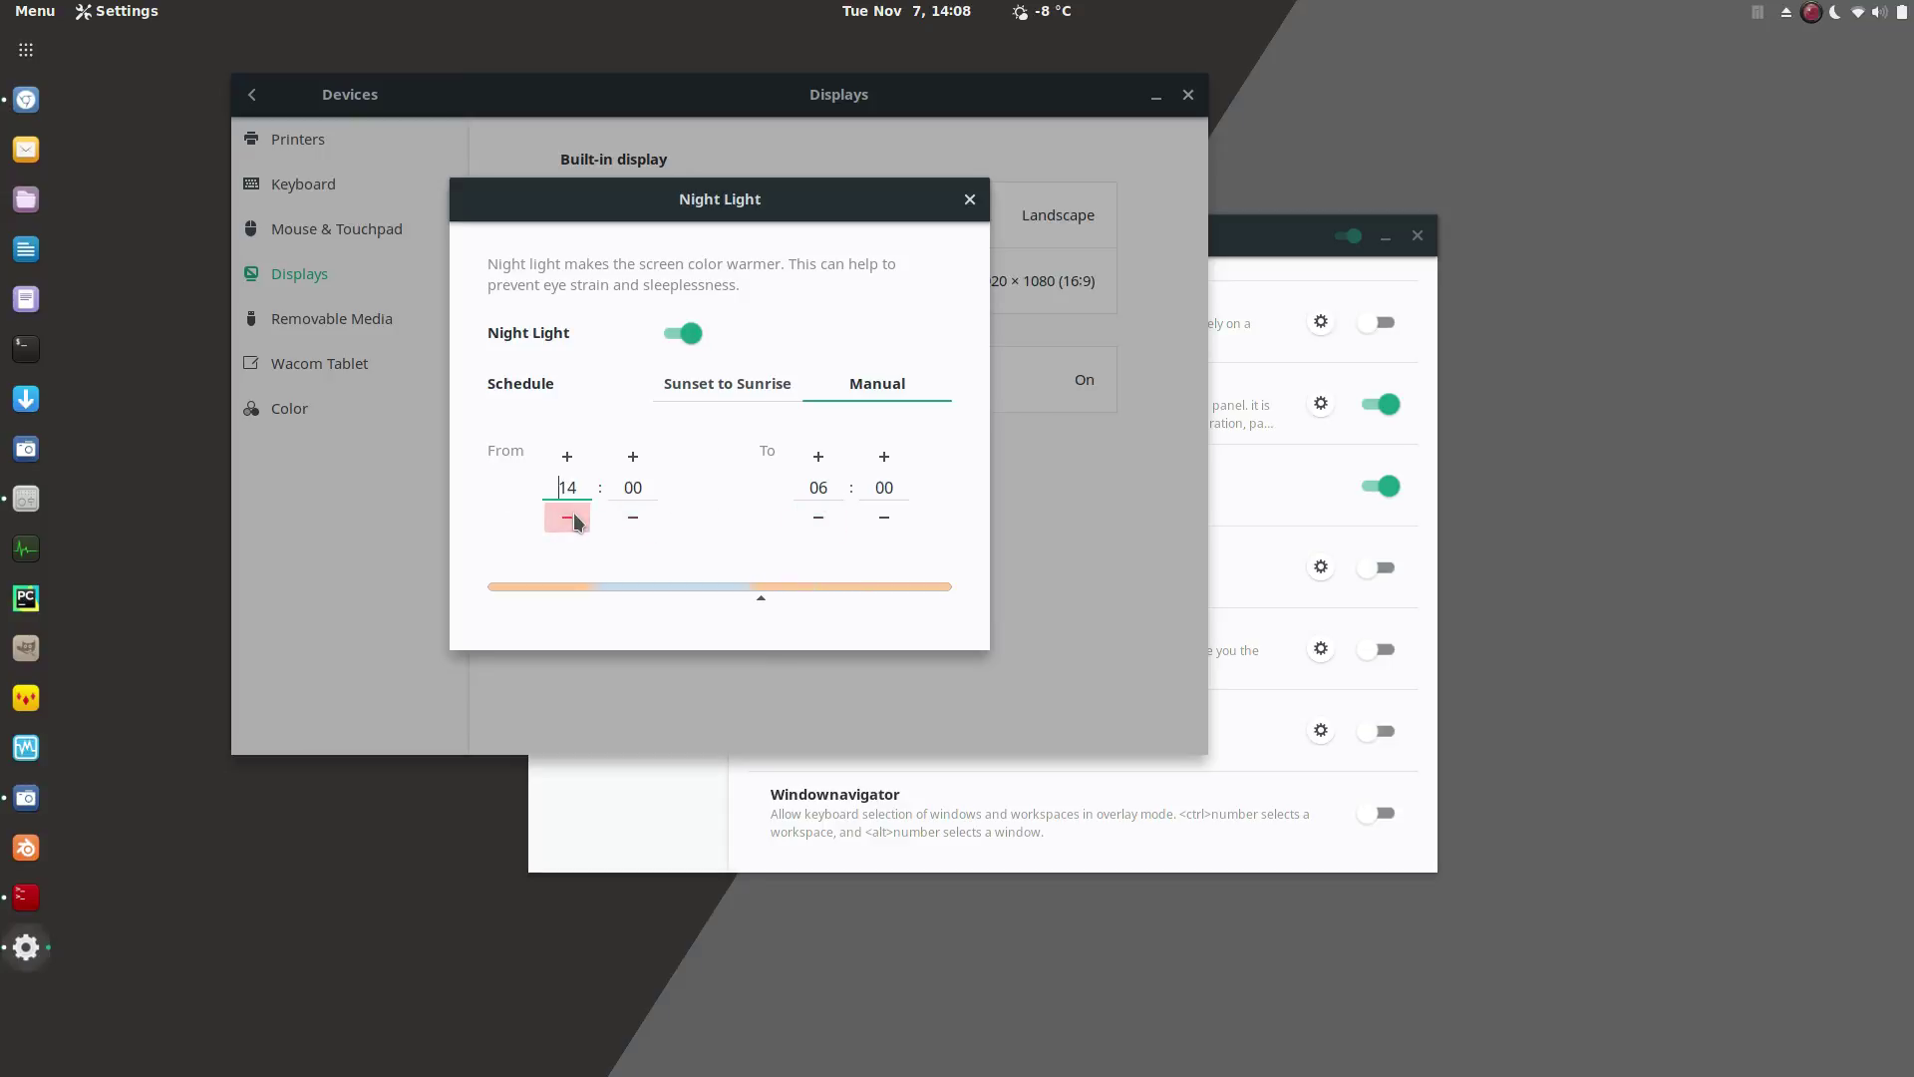
# Set the start time of the manual Night Light schedule to 19:00
pyautogui.click(574, 519)
pyautogui.click(567, 456)
pyautogui.click(568, 457)
pyautogui.click(567, 457)
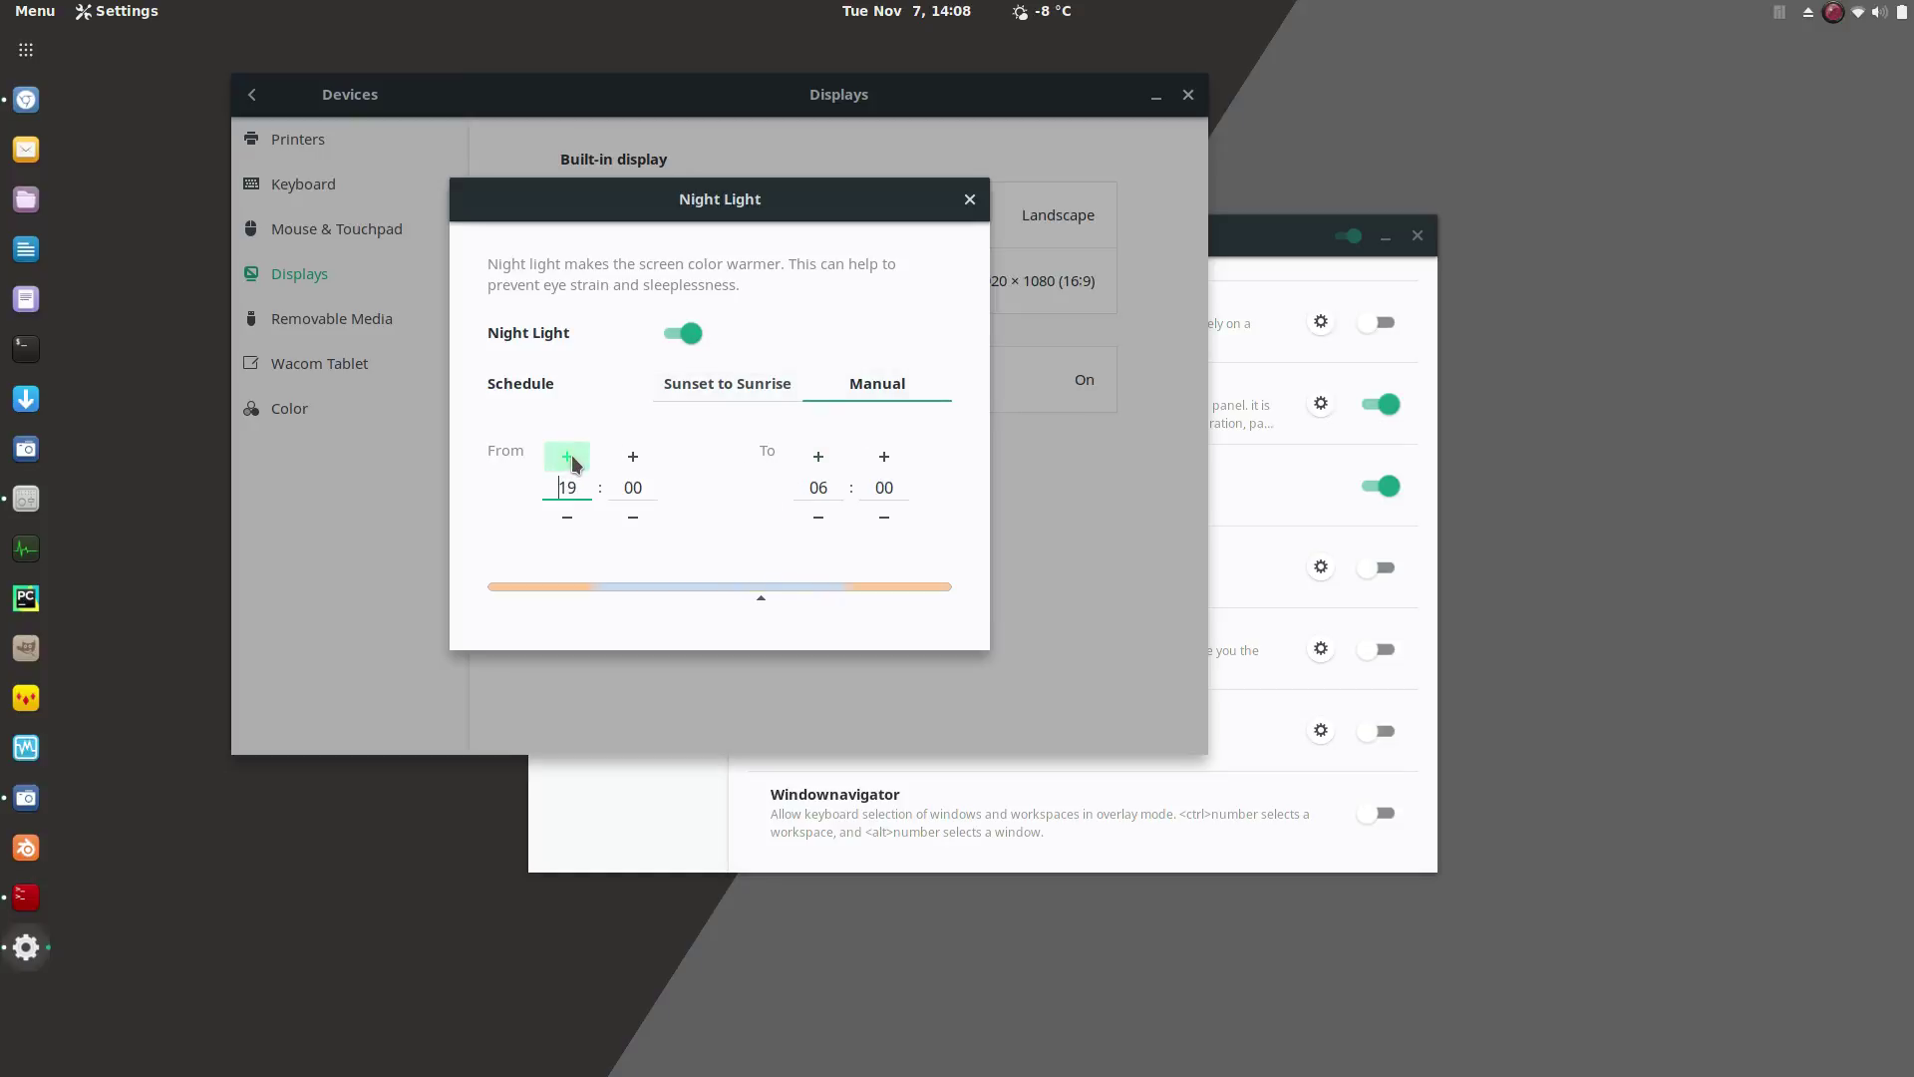
# Set the Night Light schedule to Sunset to Sunrise, then turn Night Light off and close its options
pyautogui.click(684, 389)
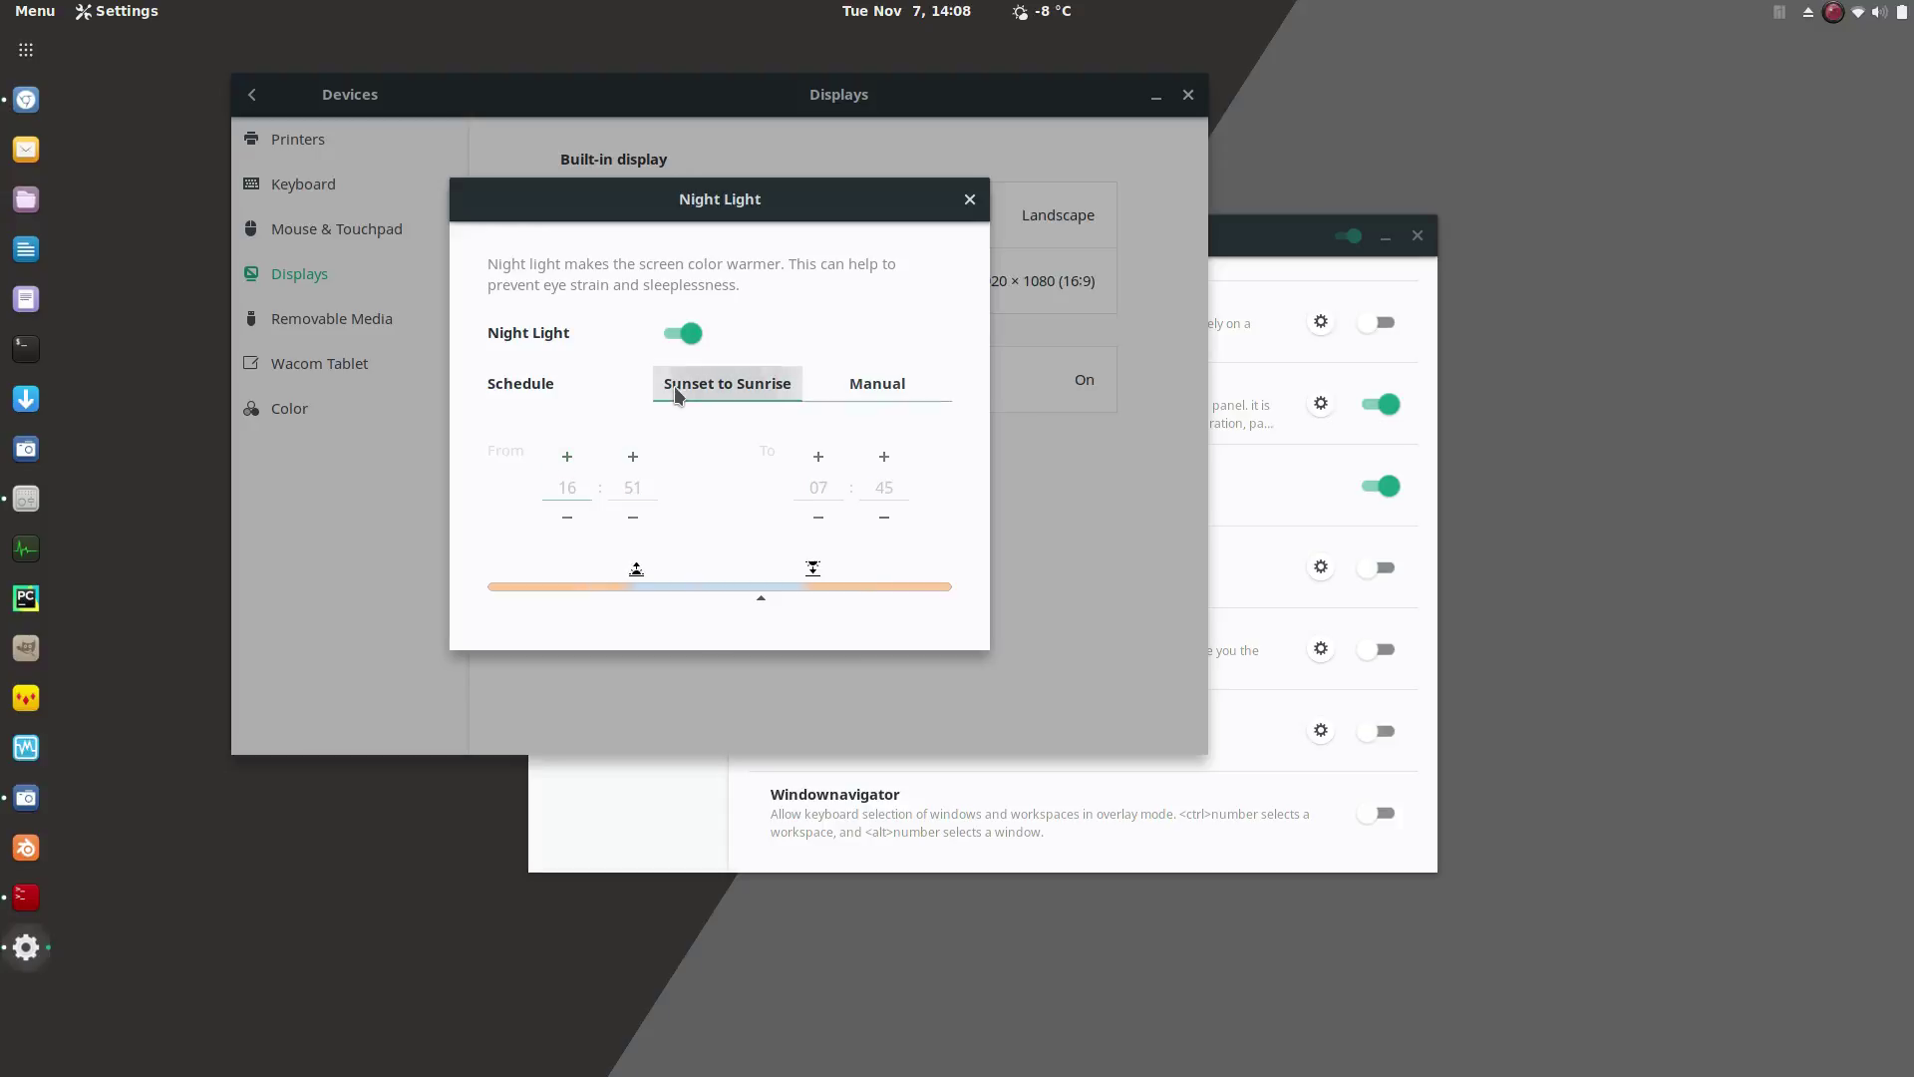
pyautogui.click(678, 336)
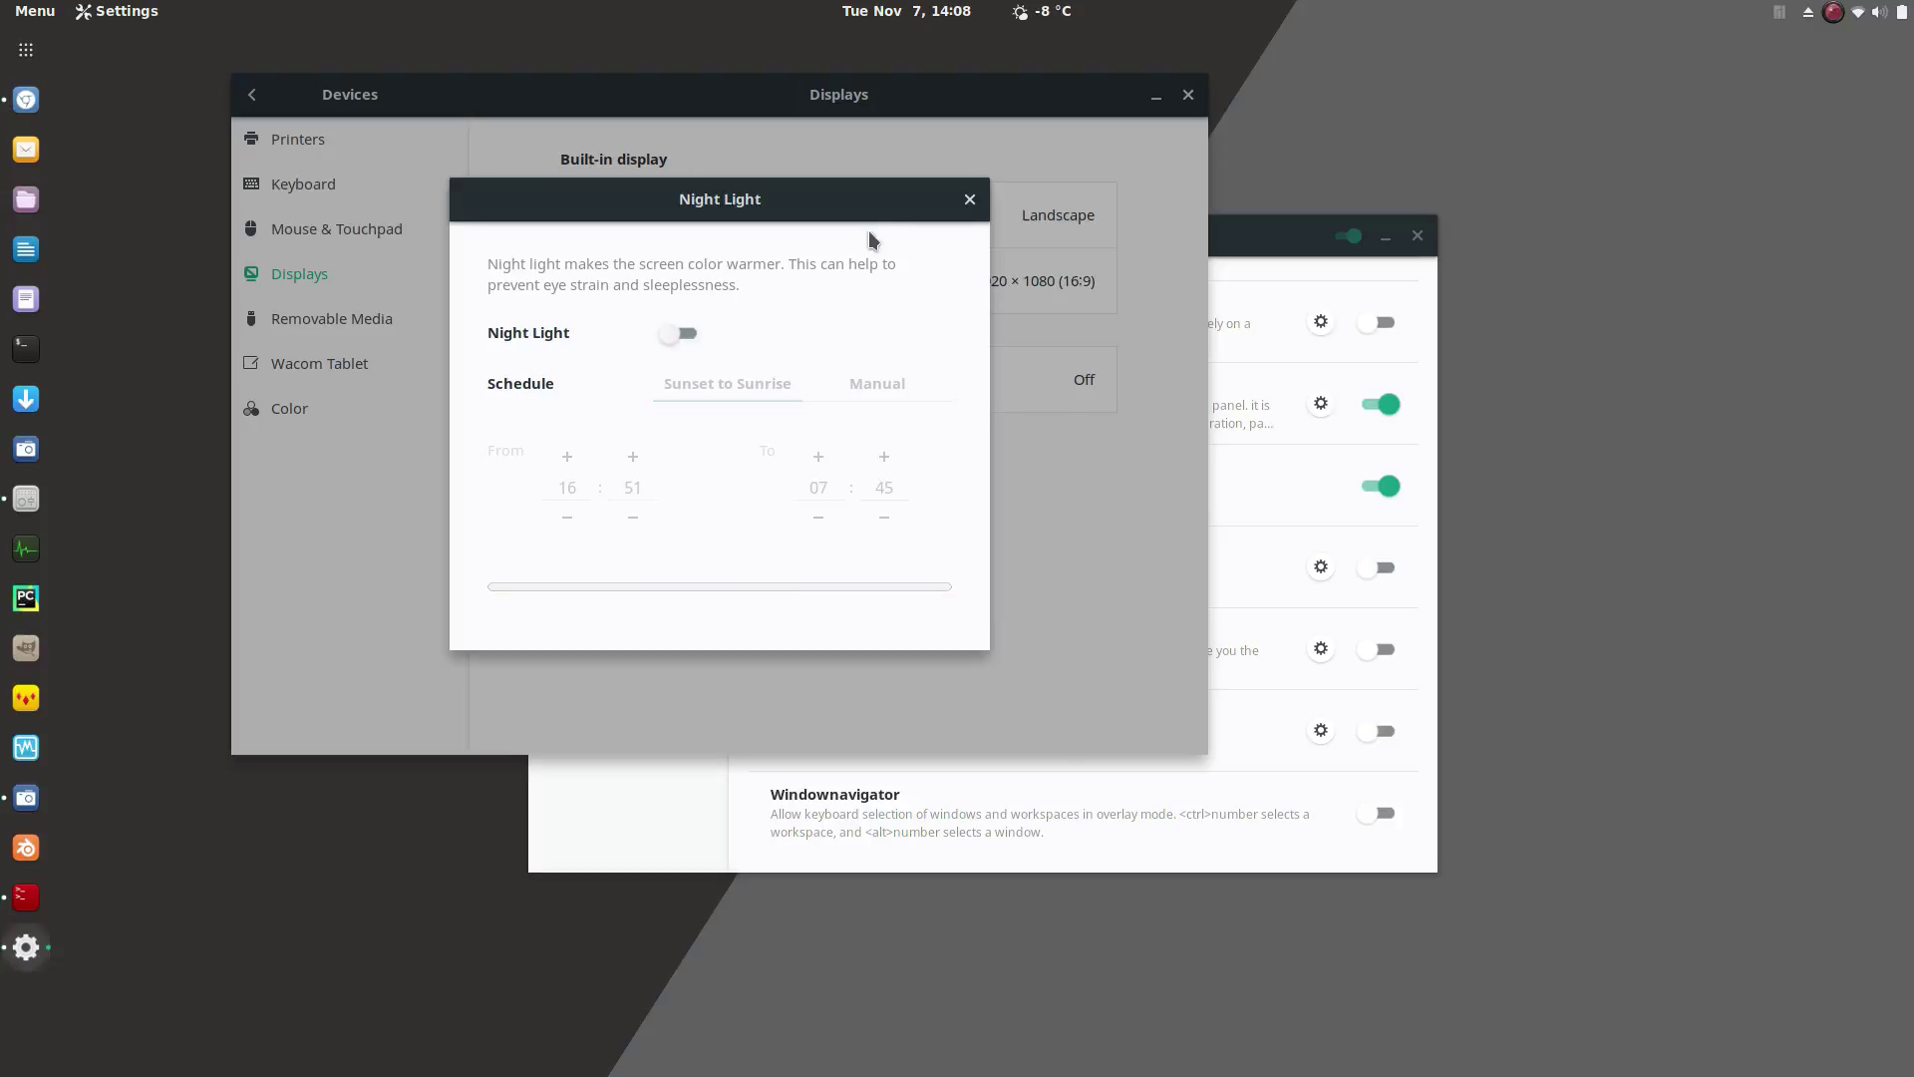
pyautogui.click(968, 199)
# Launch Redshift from the full application list and look at its status and color temperature info
pyautogui.click(20, 52)
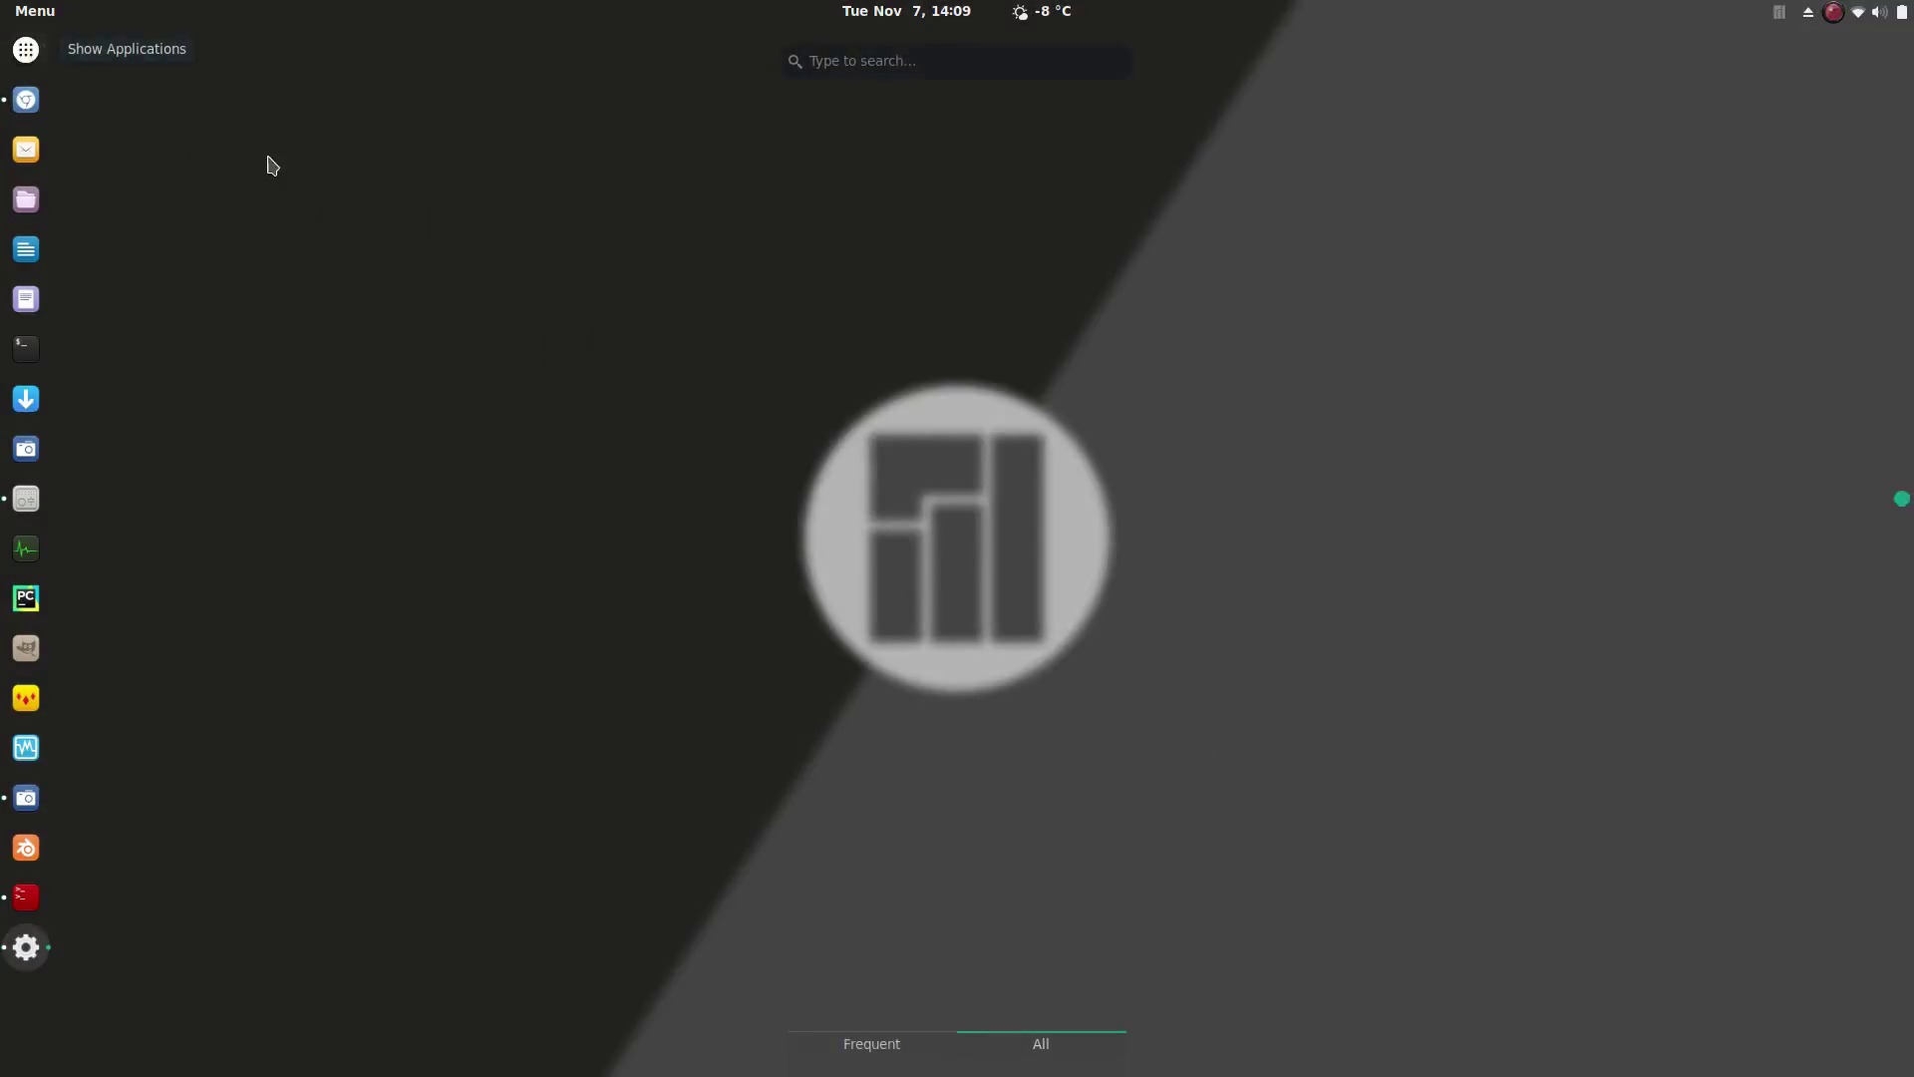
pyautogui.scroll(-3, 1005, 504)
pyautogui.scroll(1, 1003, 511)
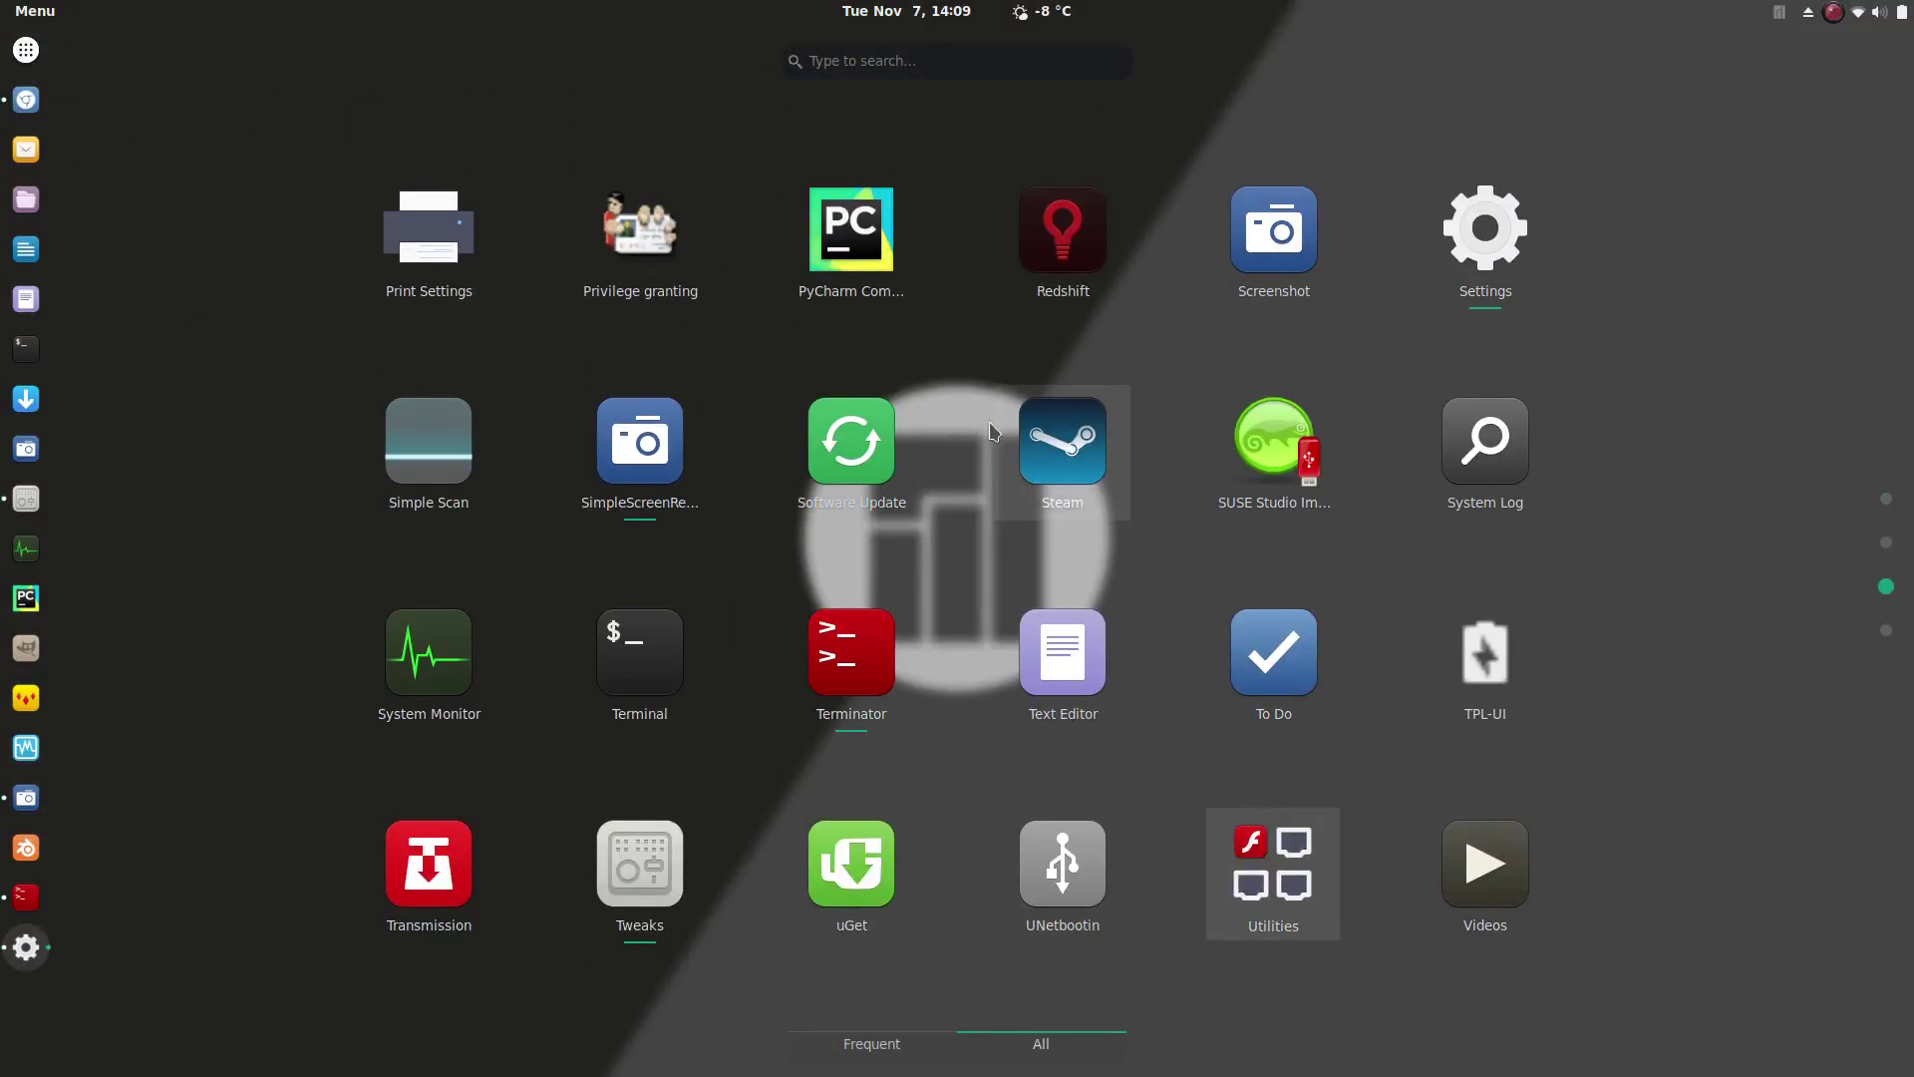
pyautogui.click(1037, 235)
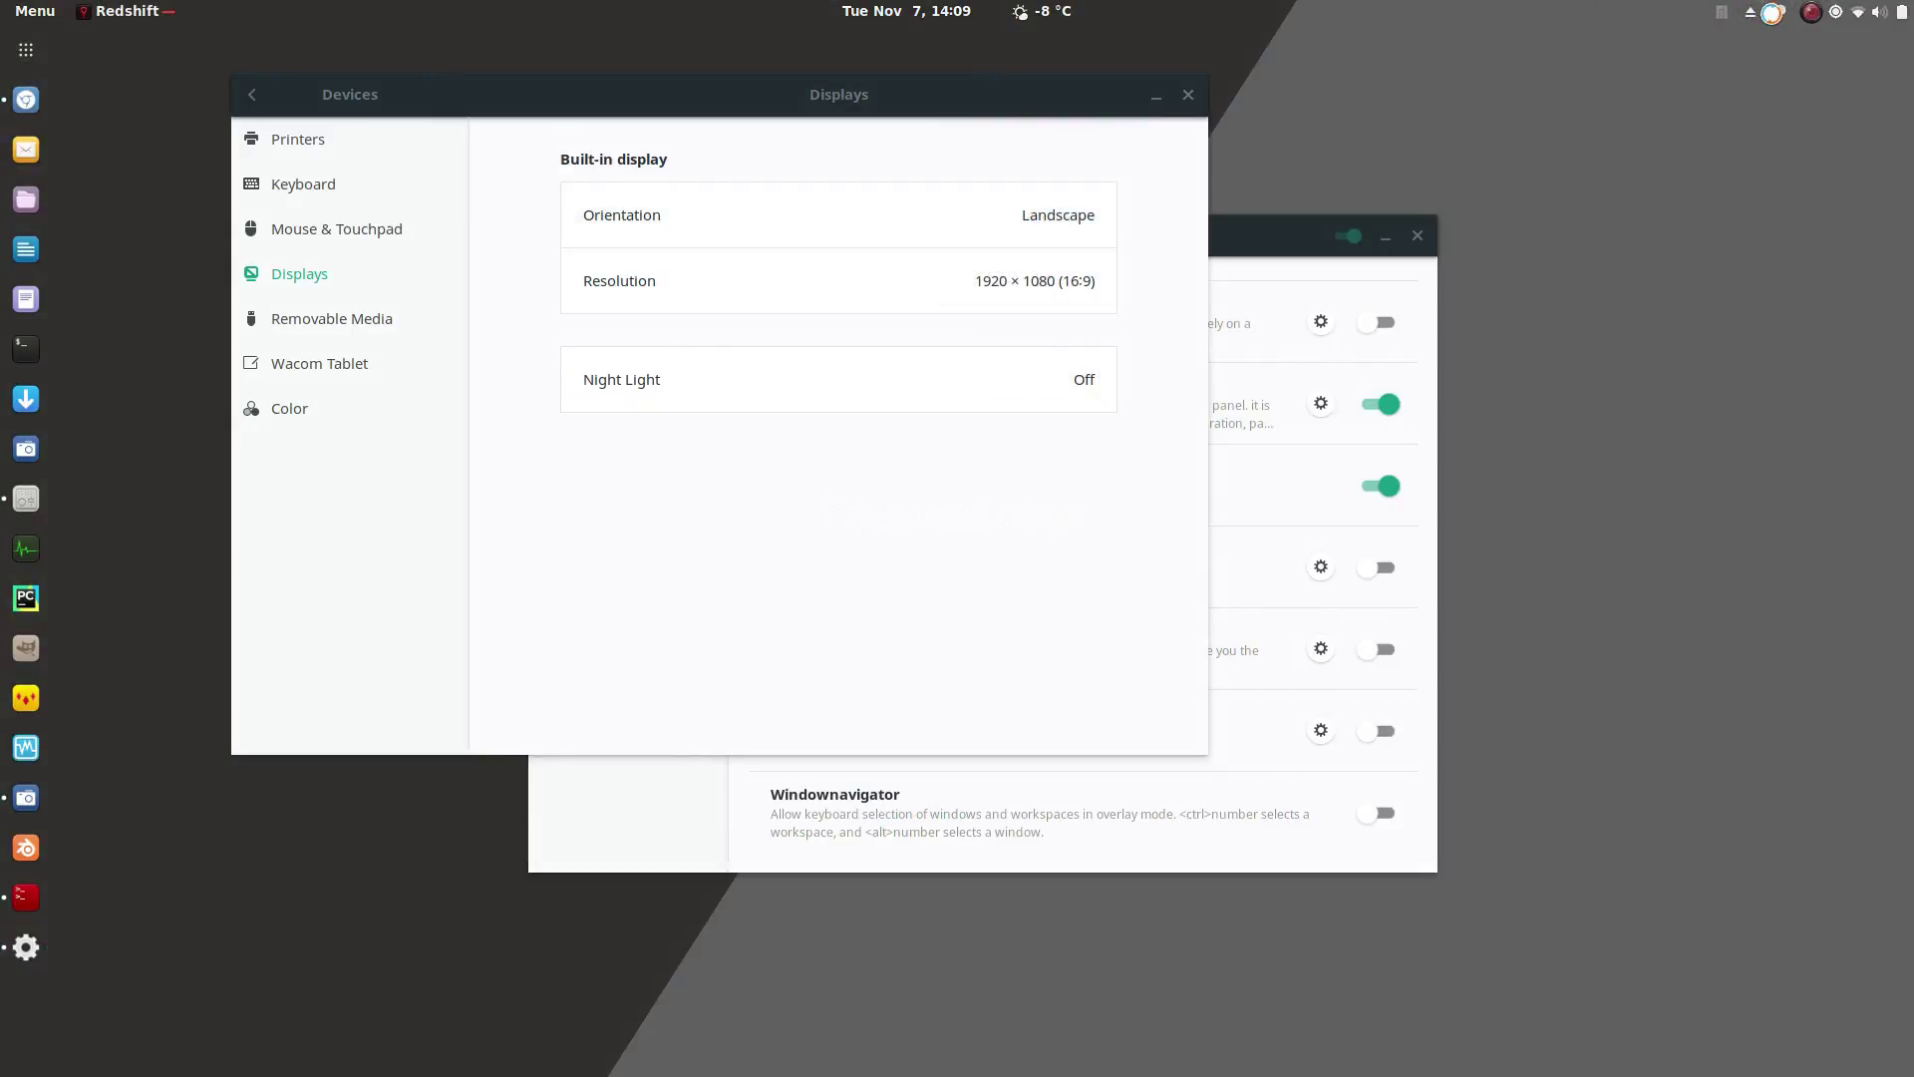
pyautogui.click(1771, 13)
pyautogui.click(1703, 139)
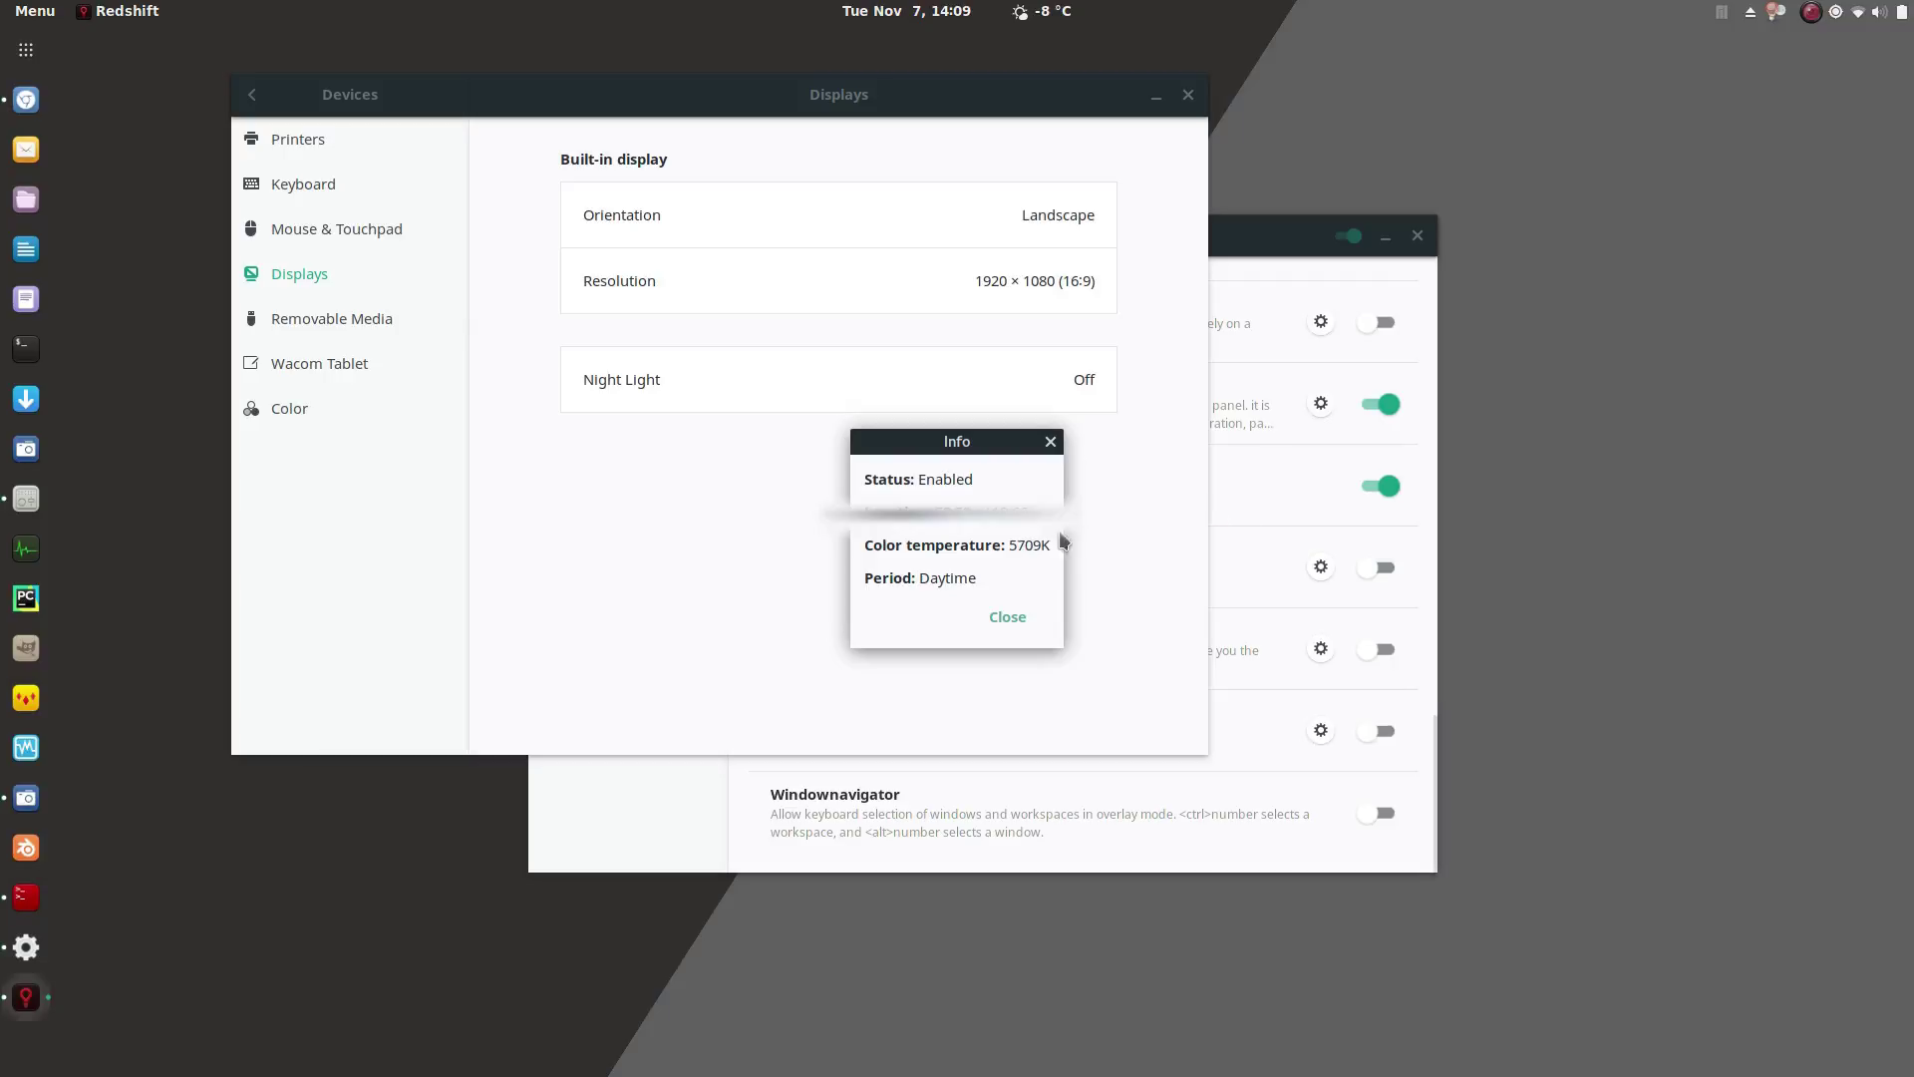
pyautogui.click(1005, 620)
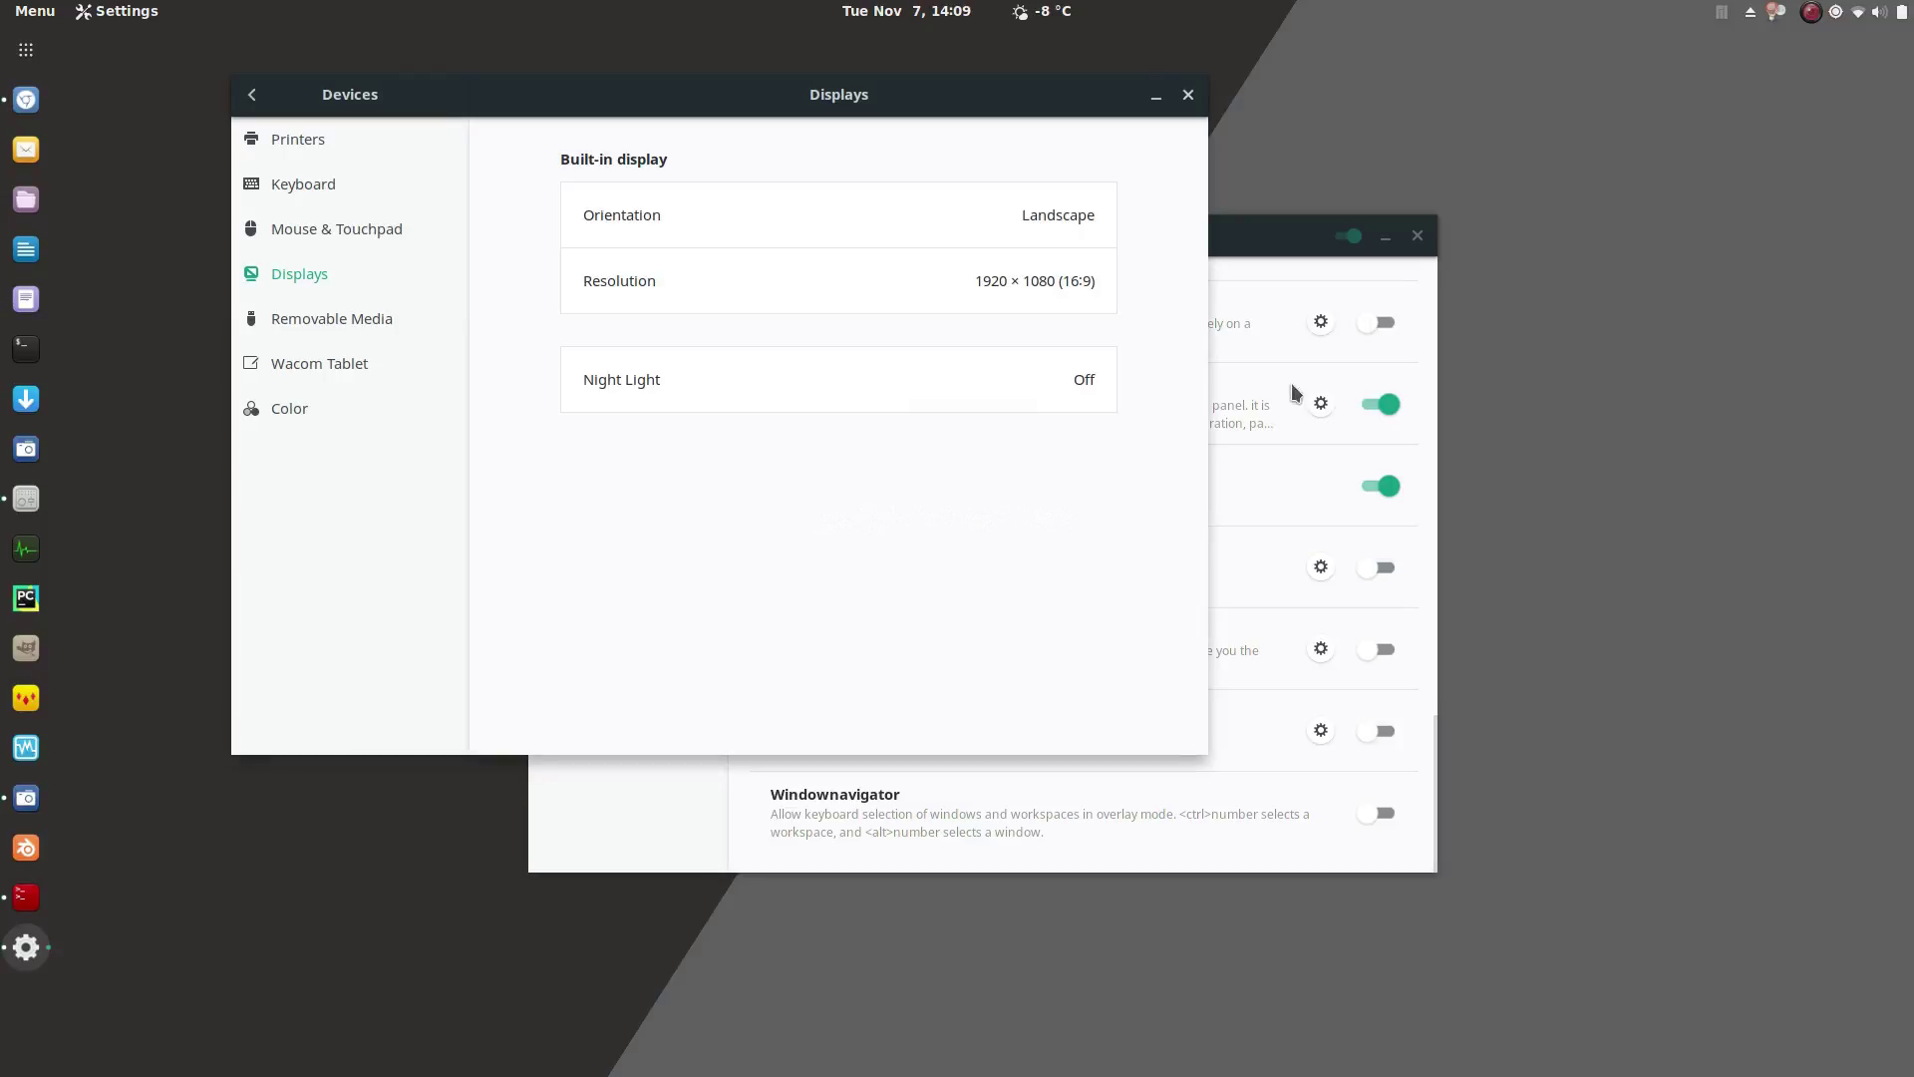
# Disable Redshift and check its status info again
pyautogui.click(1777, 17)
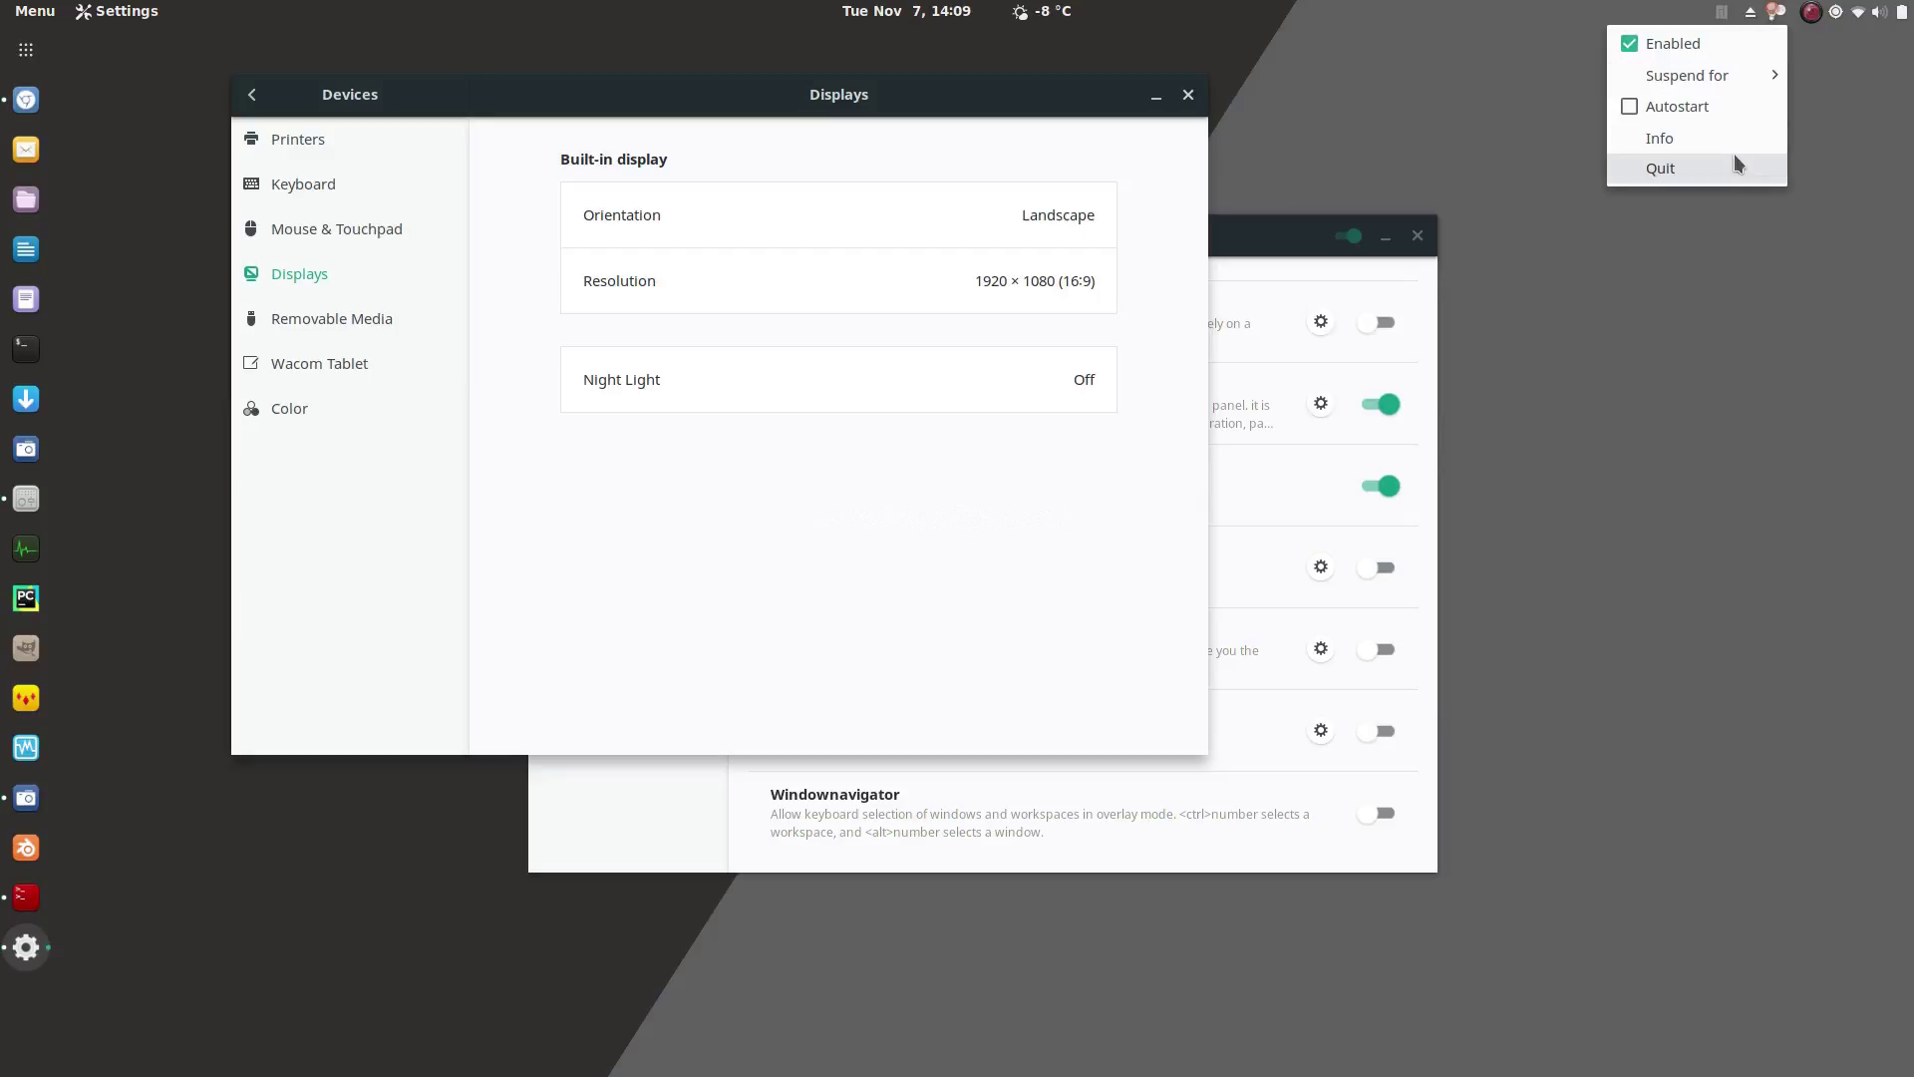
pyautogui.click(1731, 44)
pyautogui.click(1774, 22)
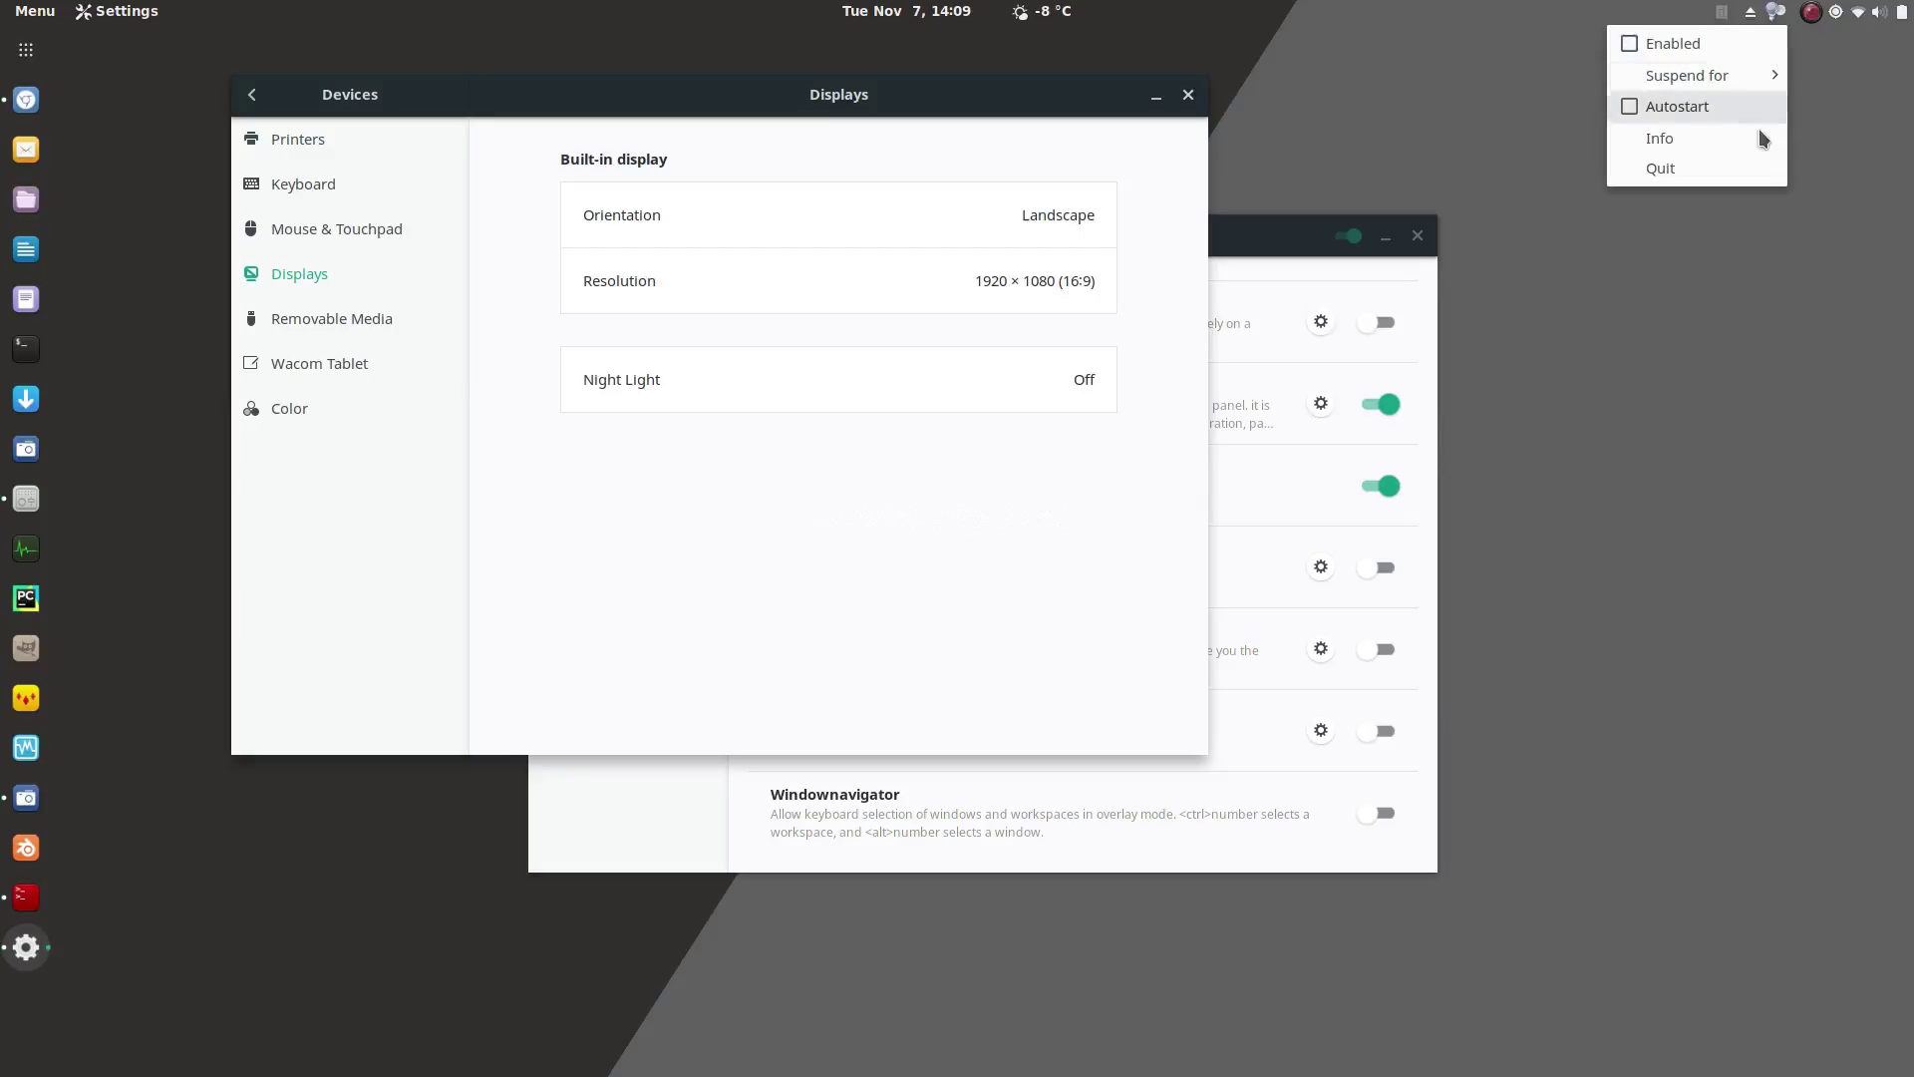
pyautogui.click(1655, 138)
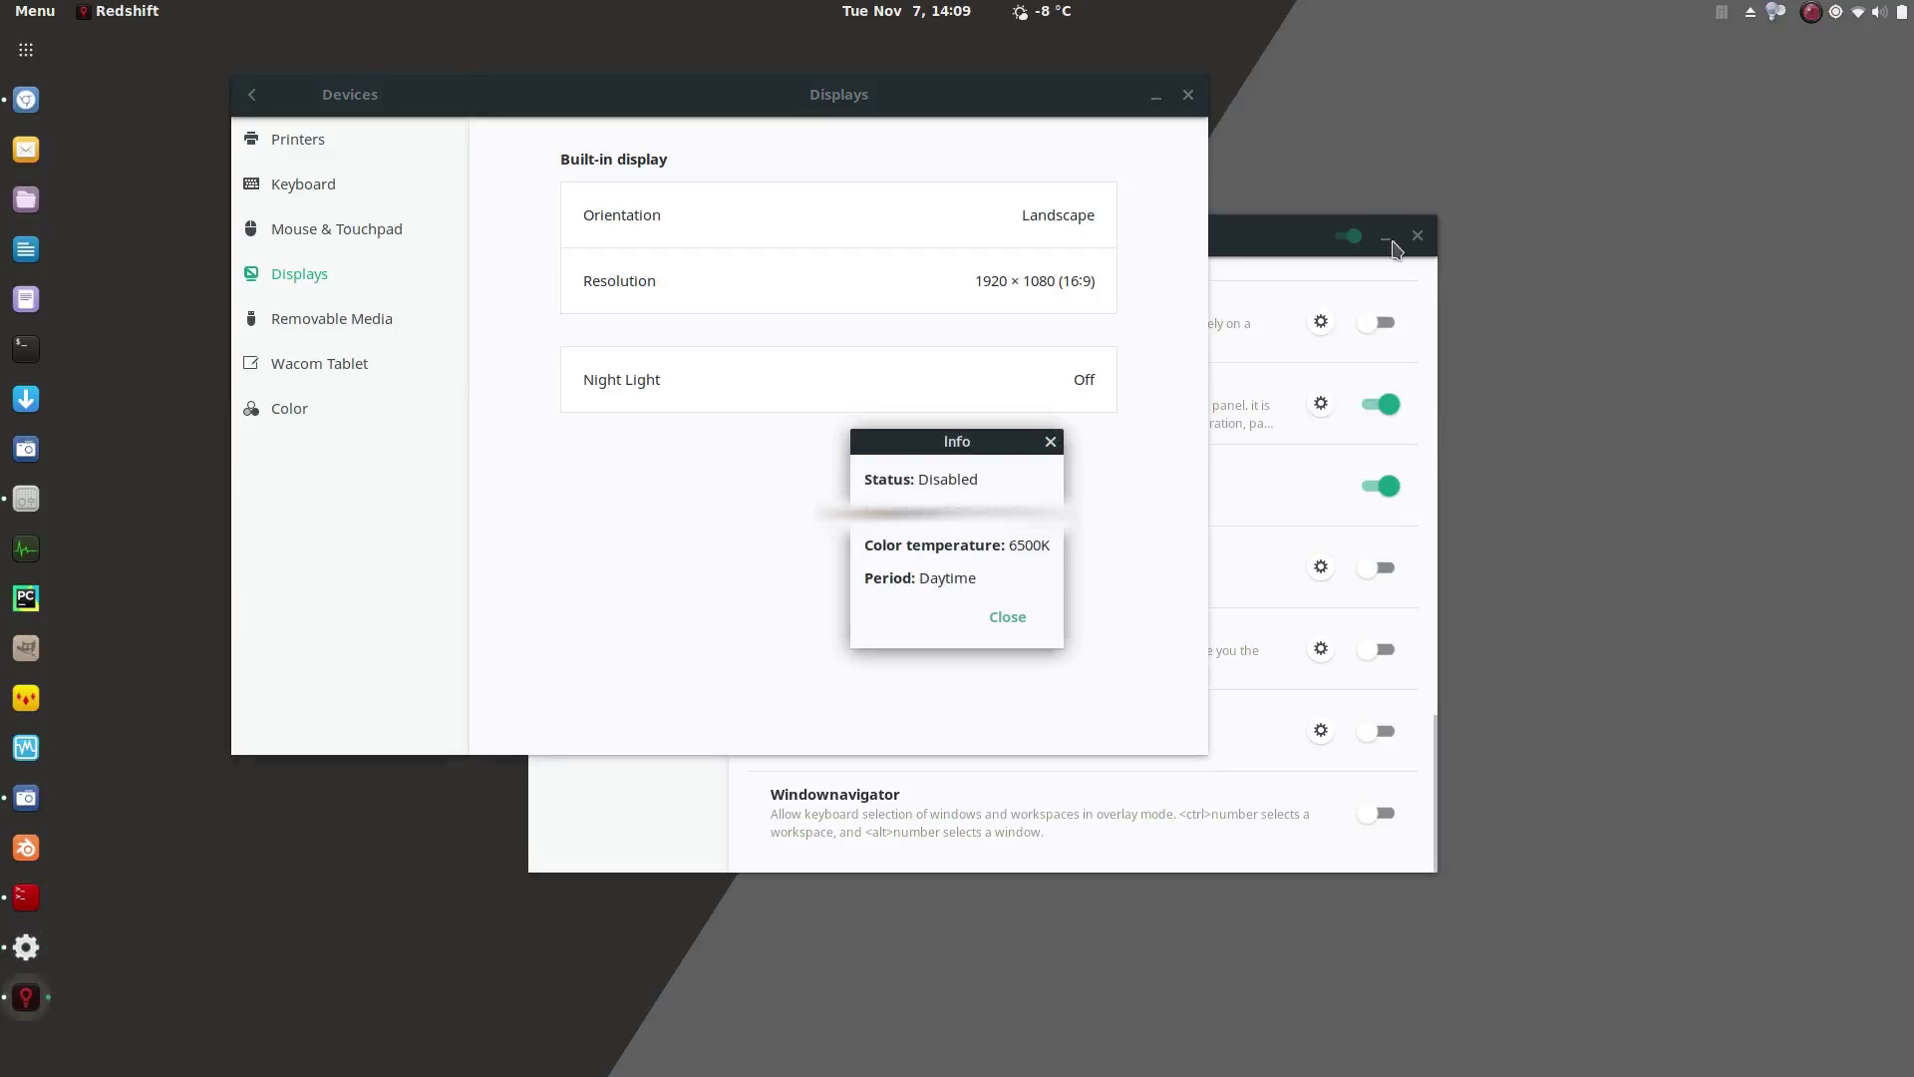
pyautogui.click(1050, 441)
# Quit Redshift and close the Settings and Tweaks windows
pyautogui.click(1777, 14)
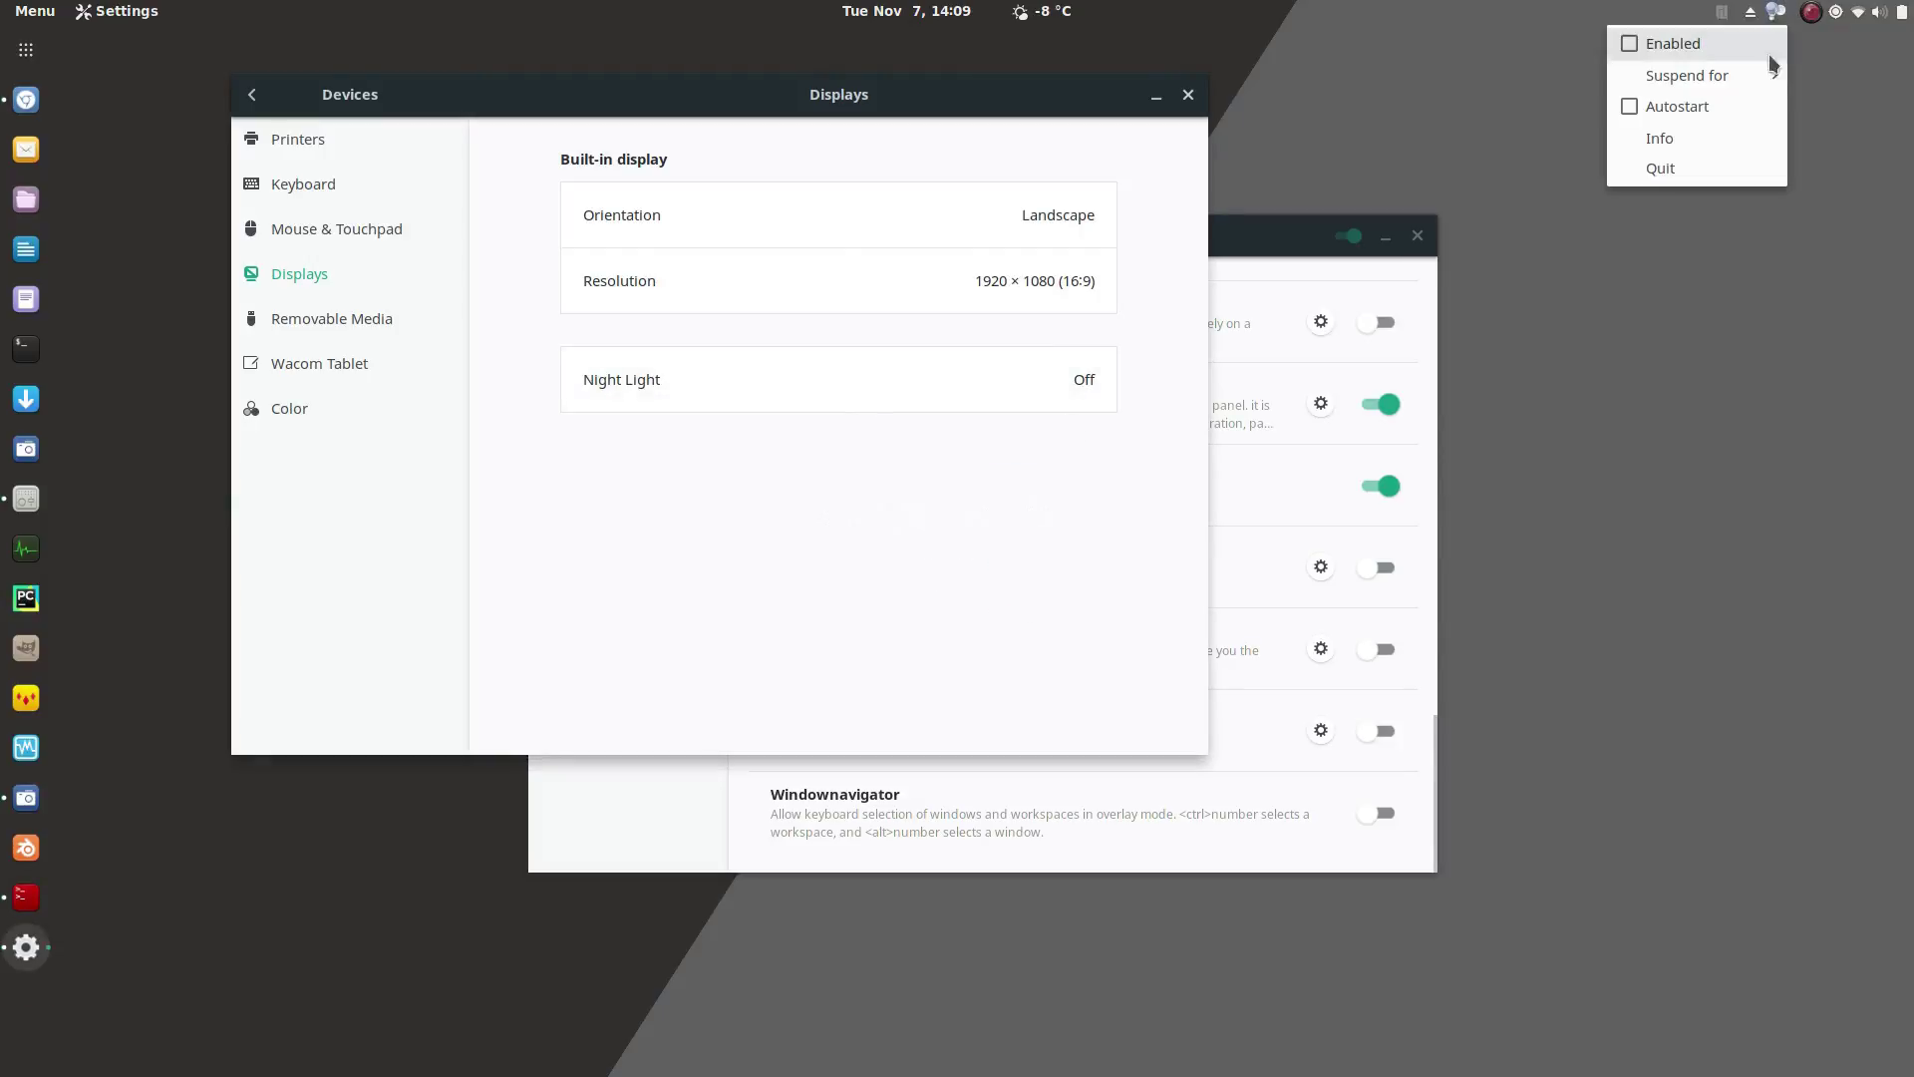
pyautogui.click(1754, 170)
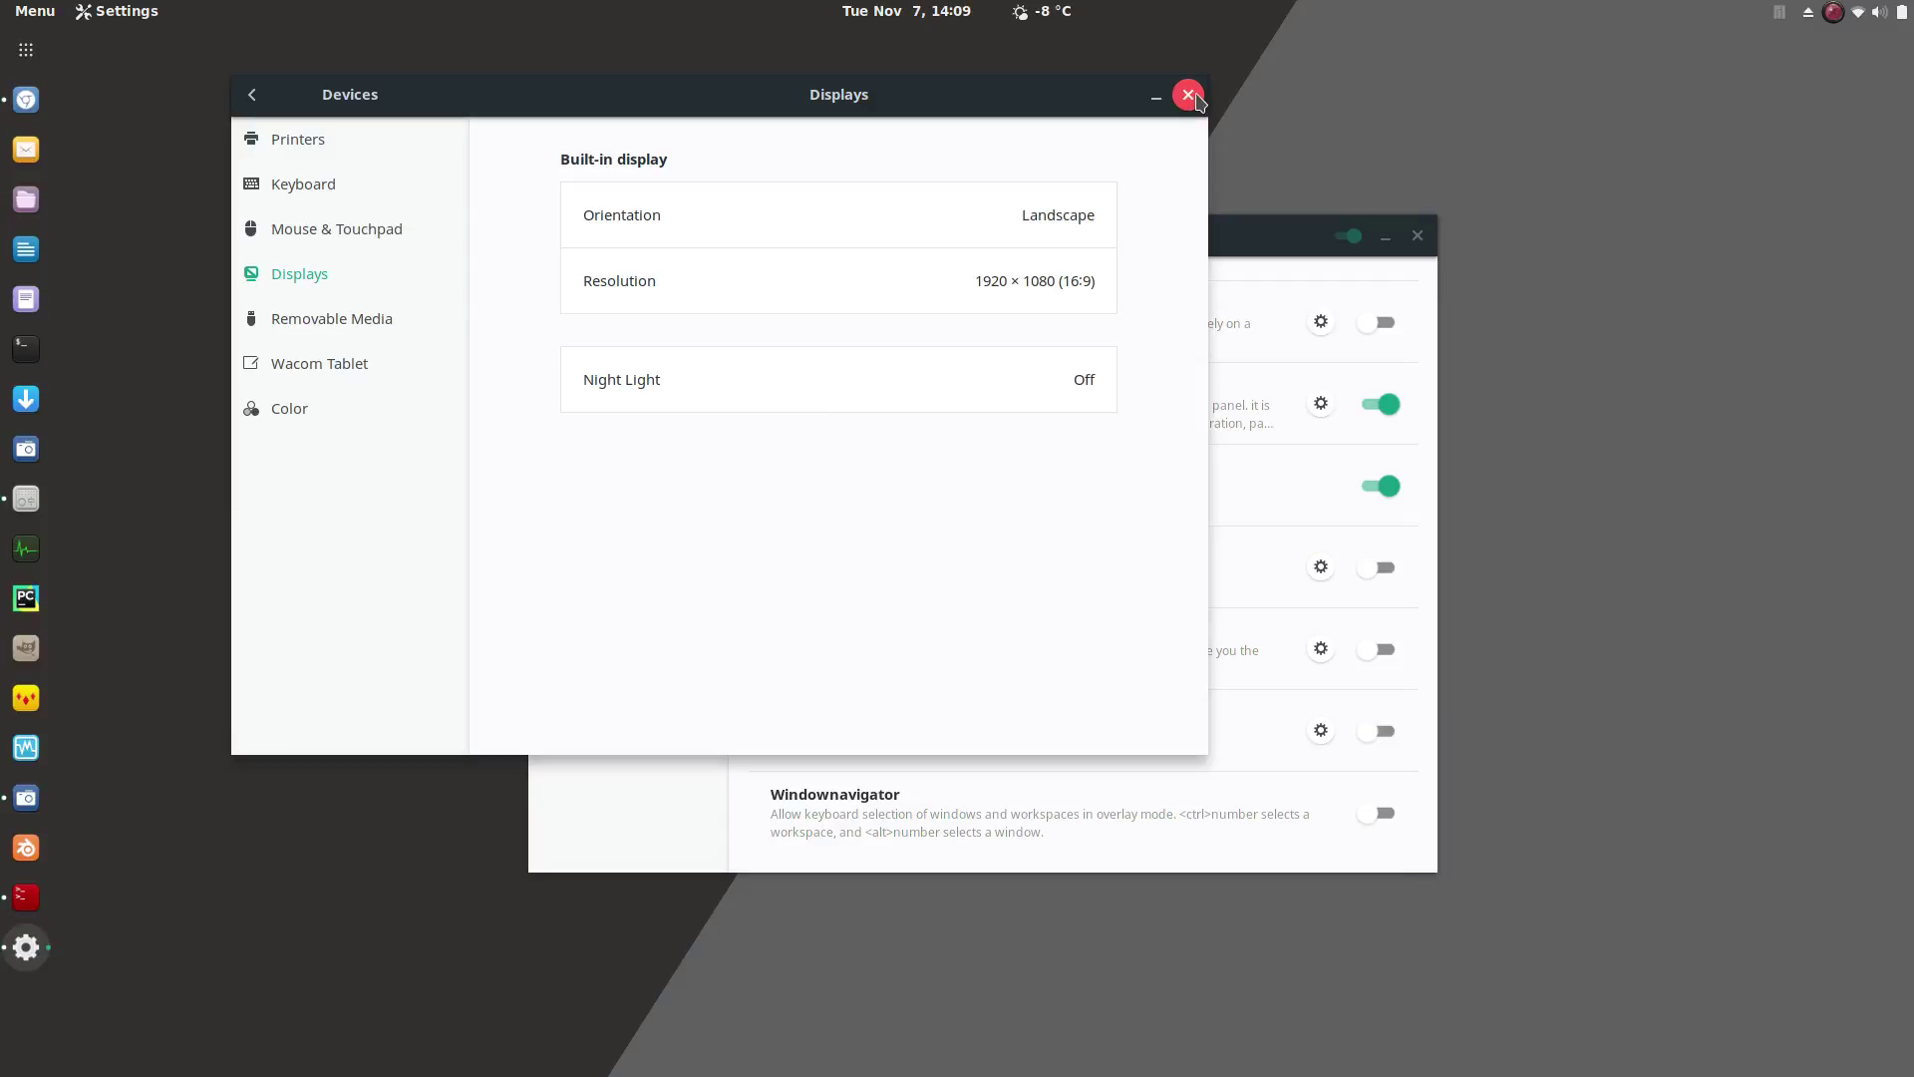
pyautogui.click(1188, 95)
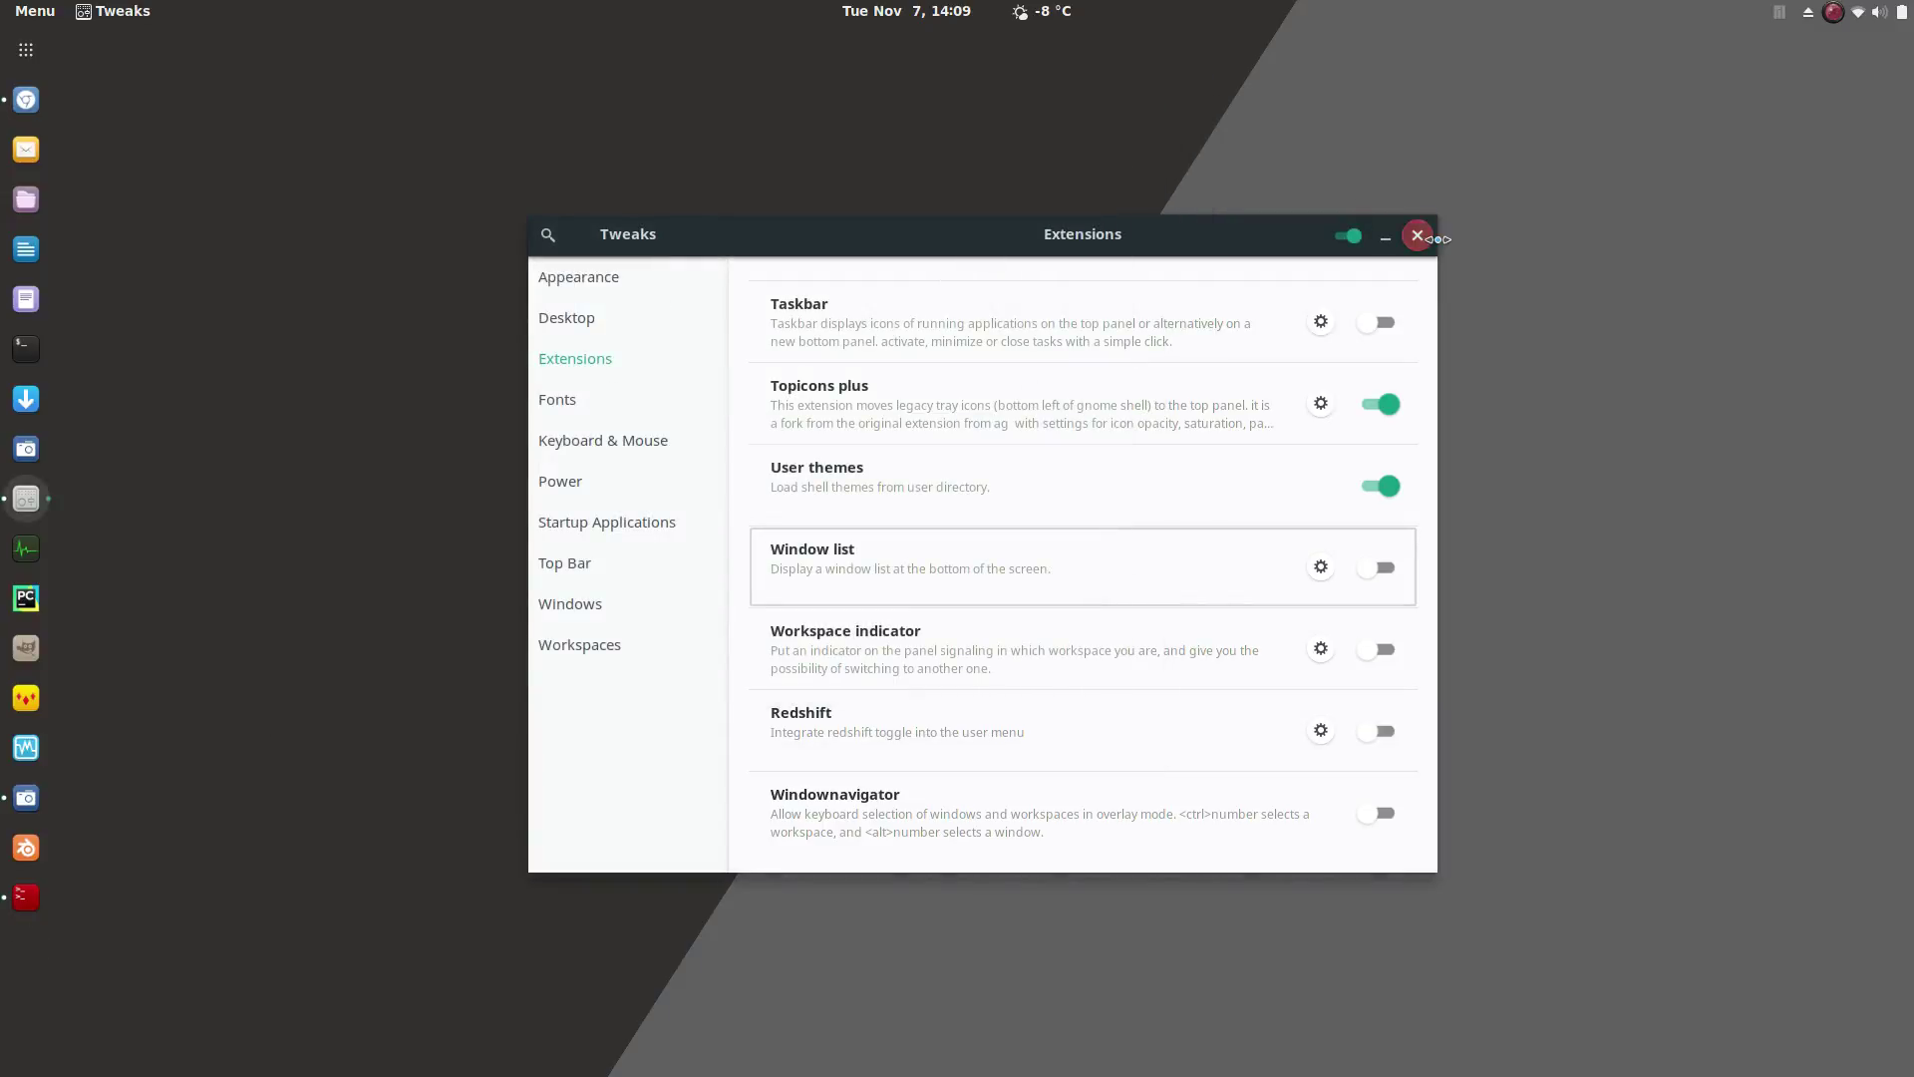
pyautogui.click(1423, 245)
# Open Geany to examine the Vsync-disabling export lines in /etc/profile.d/custom.sh, then close the editor
pyautogui.click(25, 697)
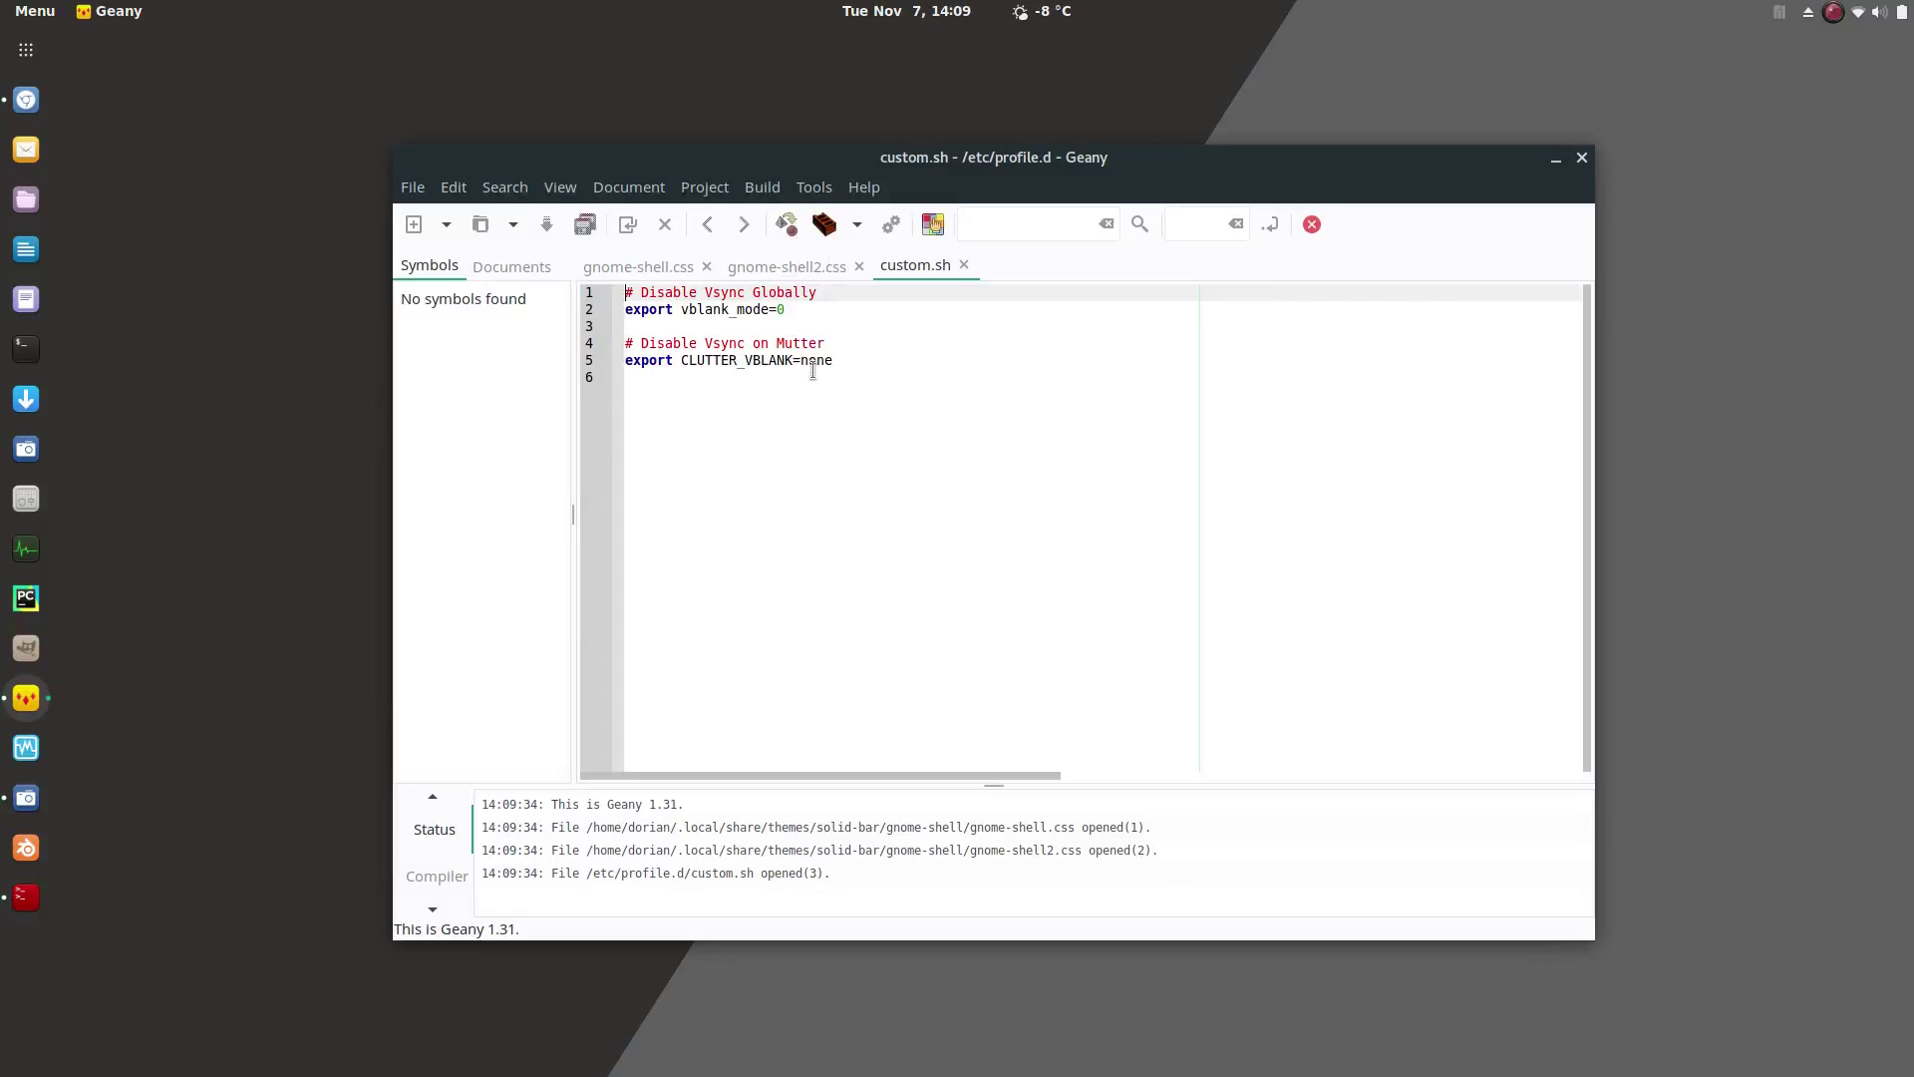
pyautogui.moveTo(851, 351); pyautogui.dragTo(622, 289)
pyautogui.click(851, 355)
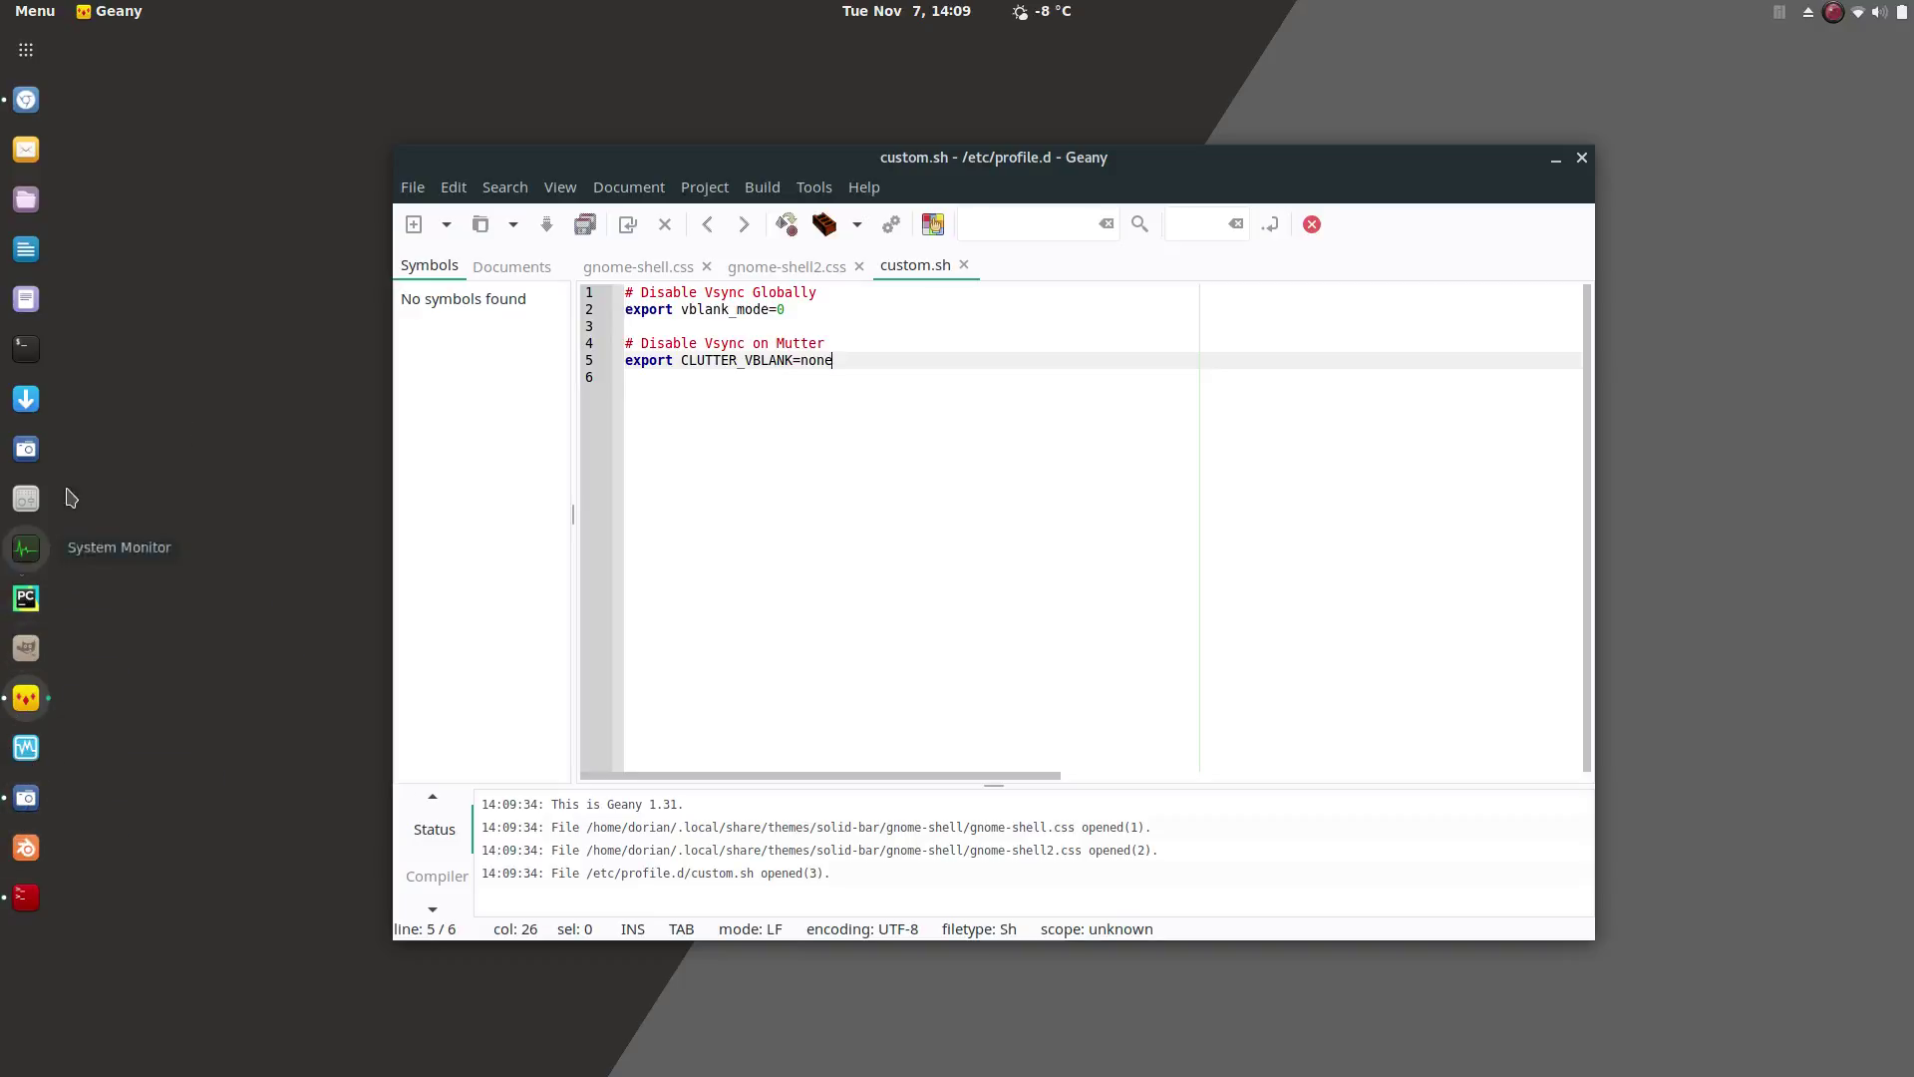
pyautogui.click(1579, 157)
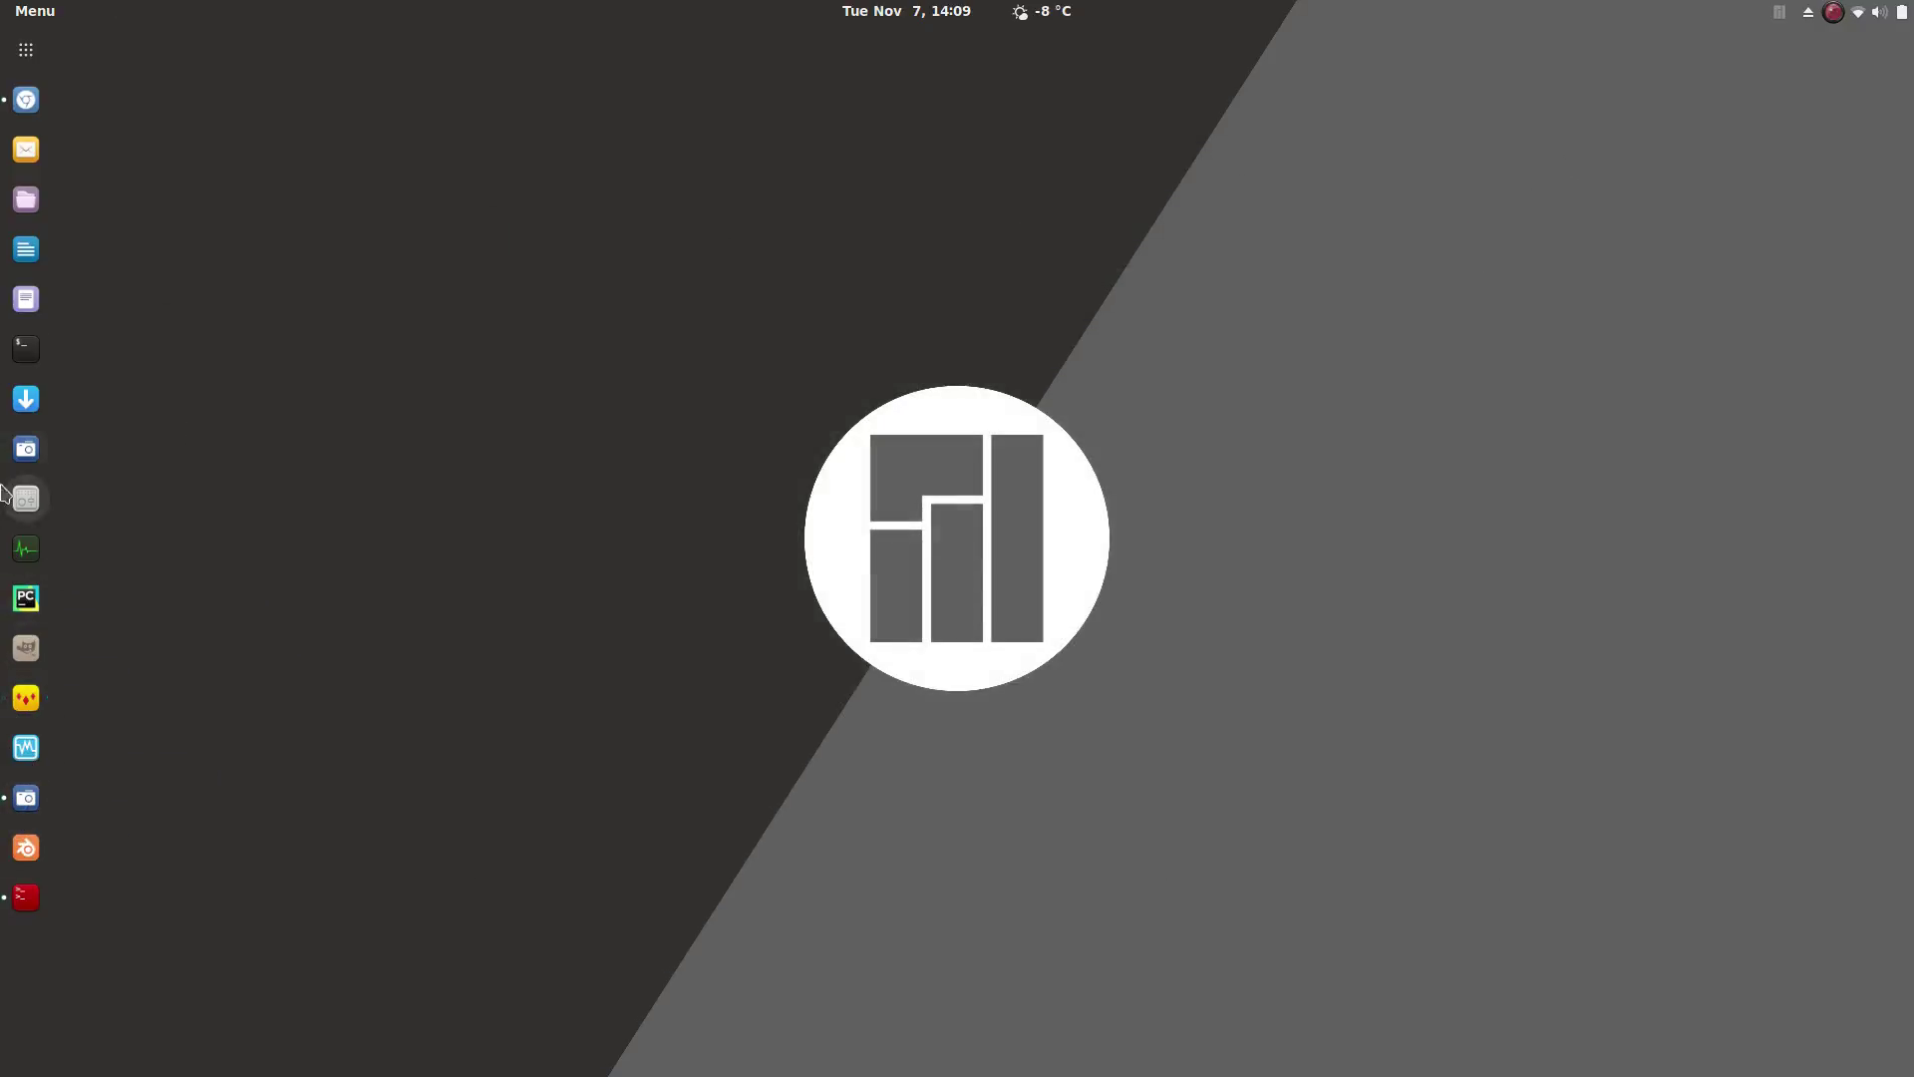
# Open System Monitor, place its window near the middle of the desktop and show the CPU, memory and network graphs
pyautogui.click(28, 549)
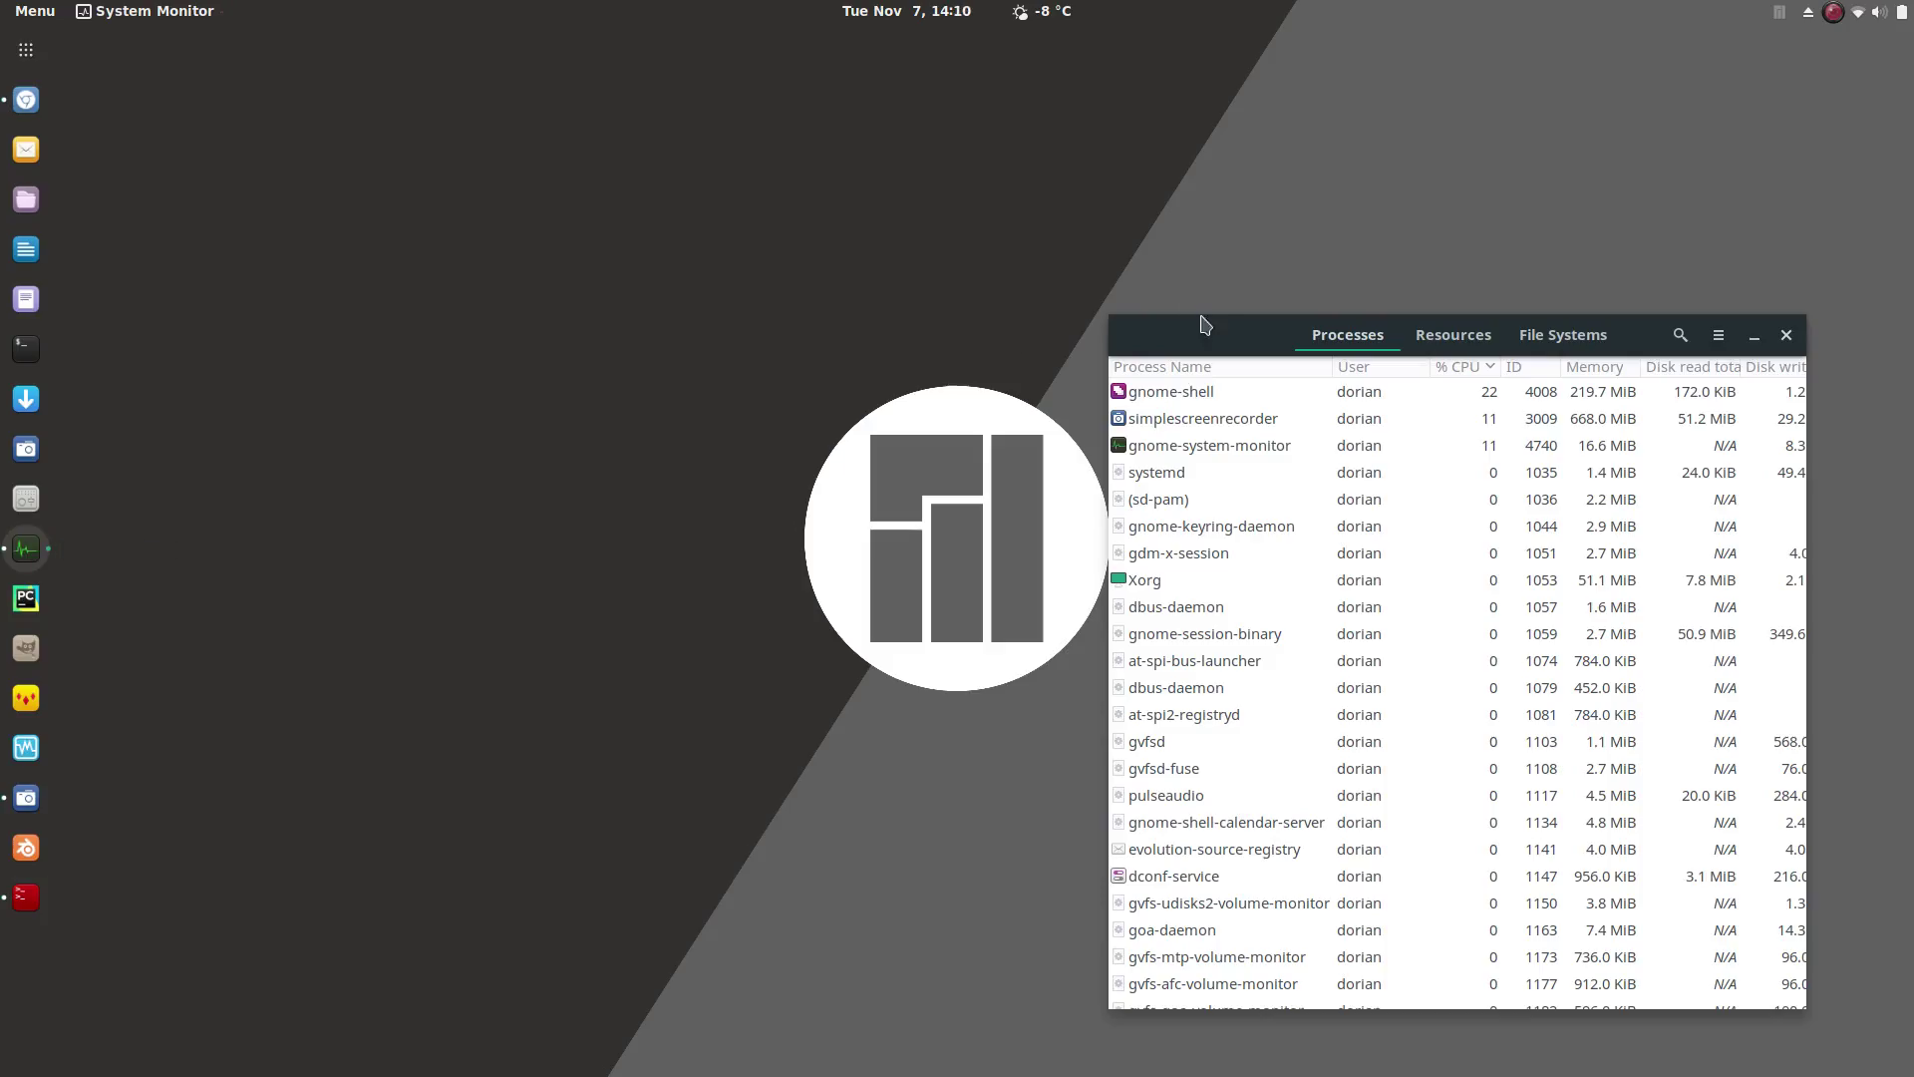
pyautogui.moveTo(1209, 327); pyautogui.dragTo(679, 208)
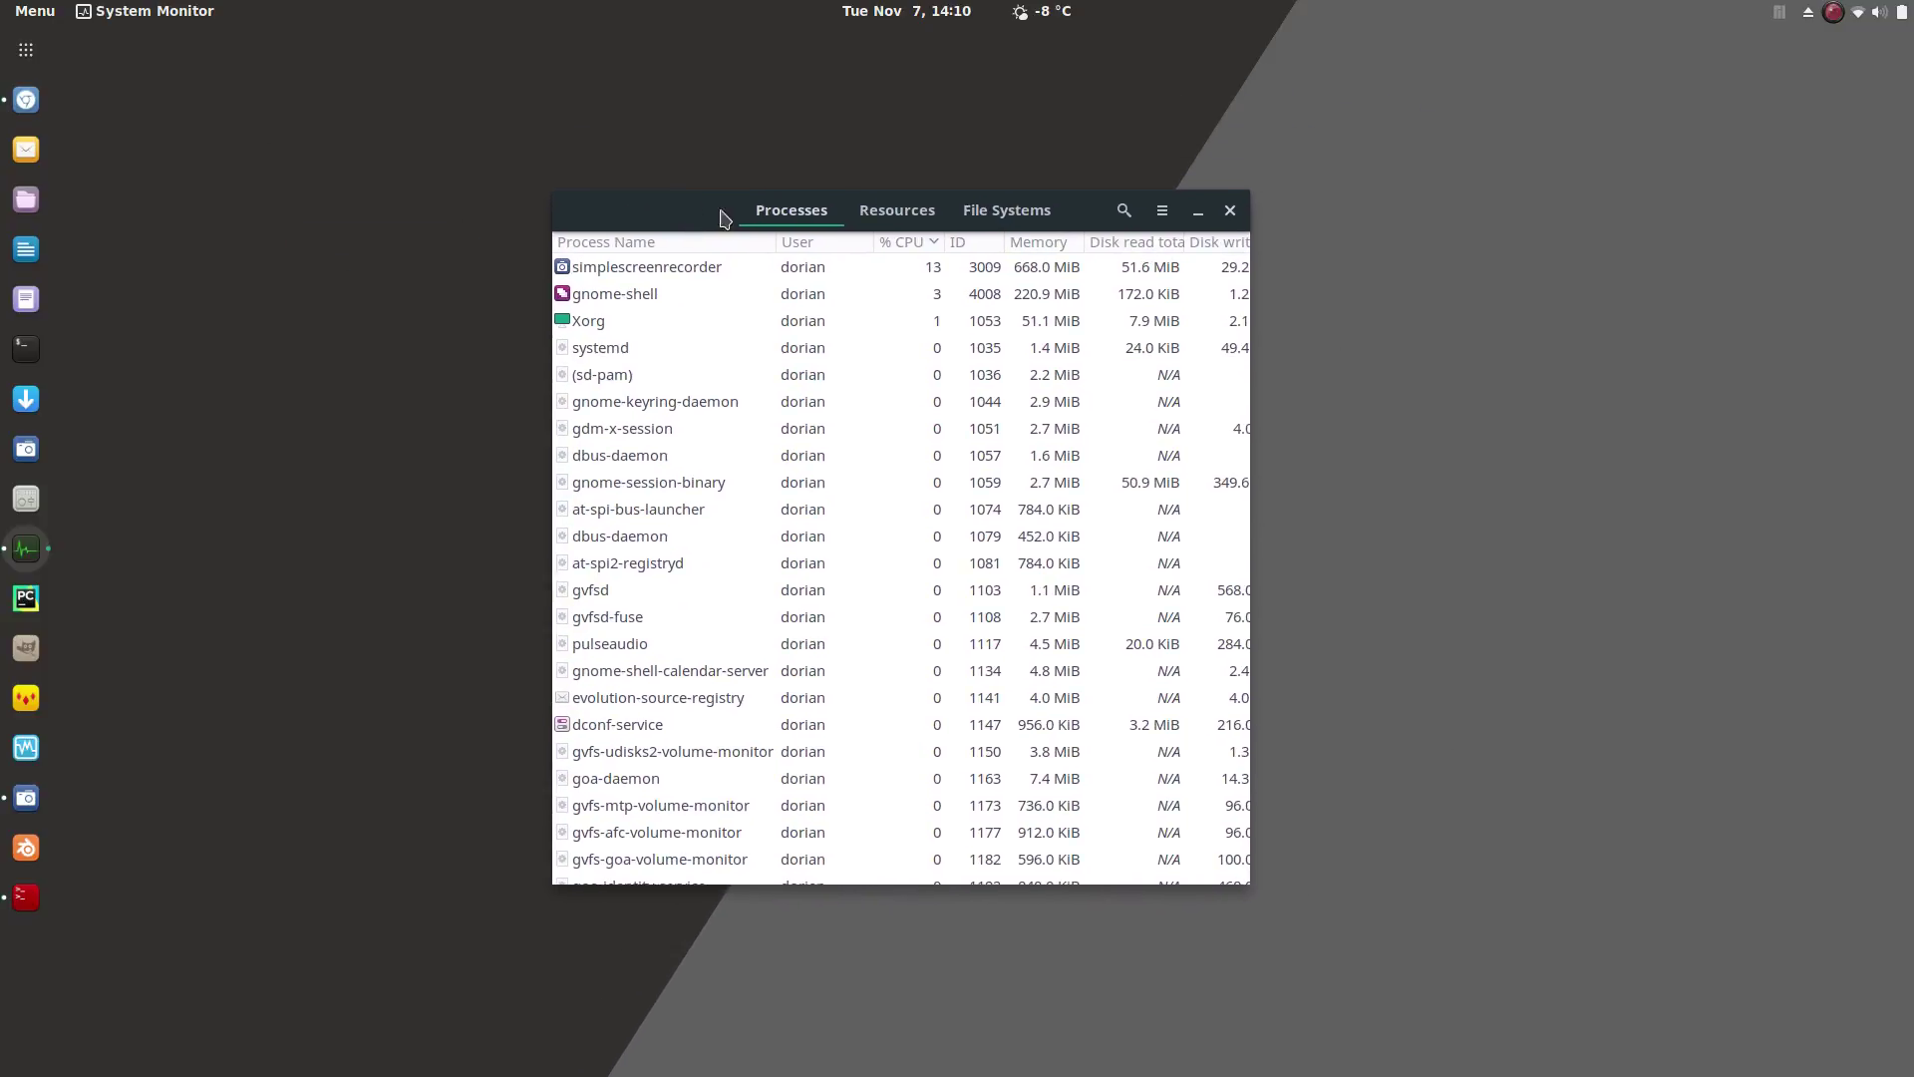
pyautogui.click(896, 210)
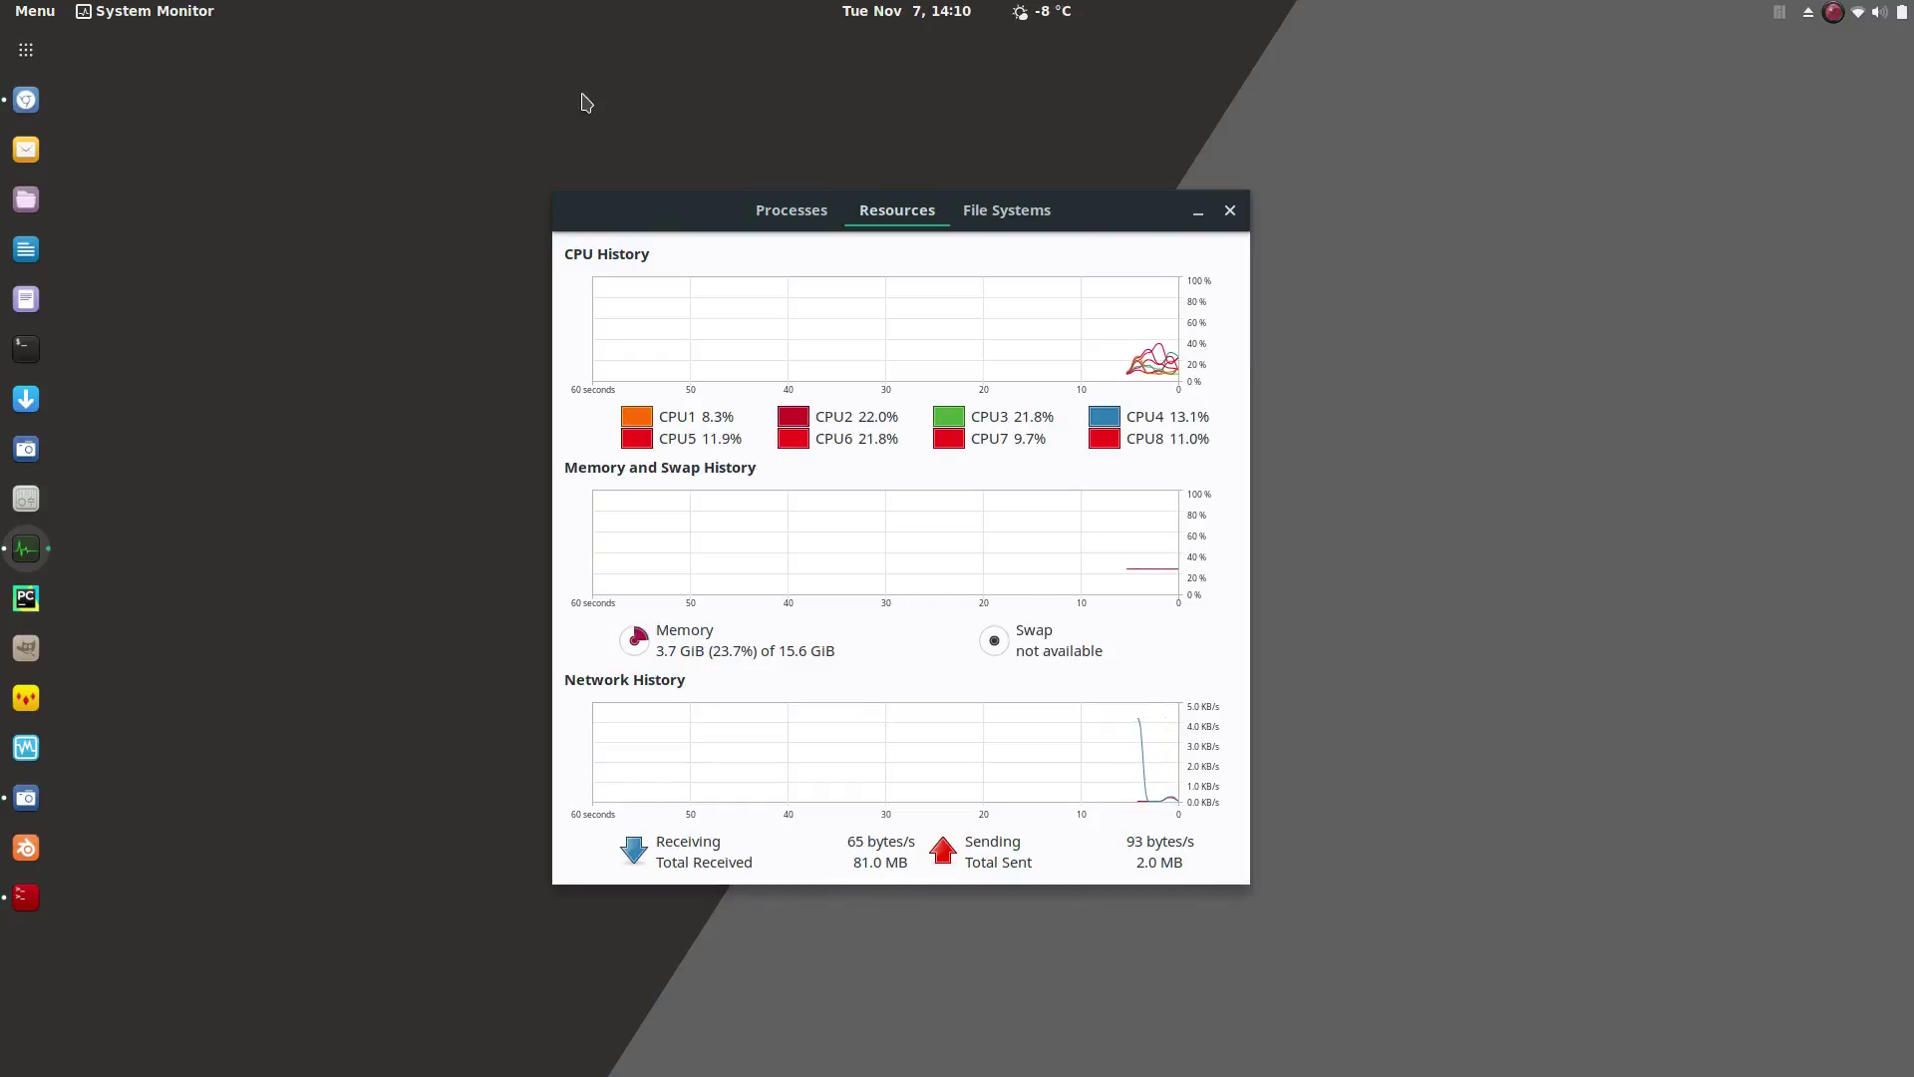
# Quit the web browser to compare memory use in the resource graphs, then close System Monitor
pyautogui.rightClick(26, 100)
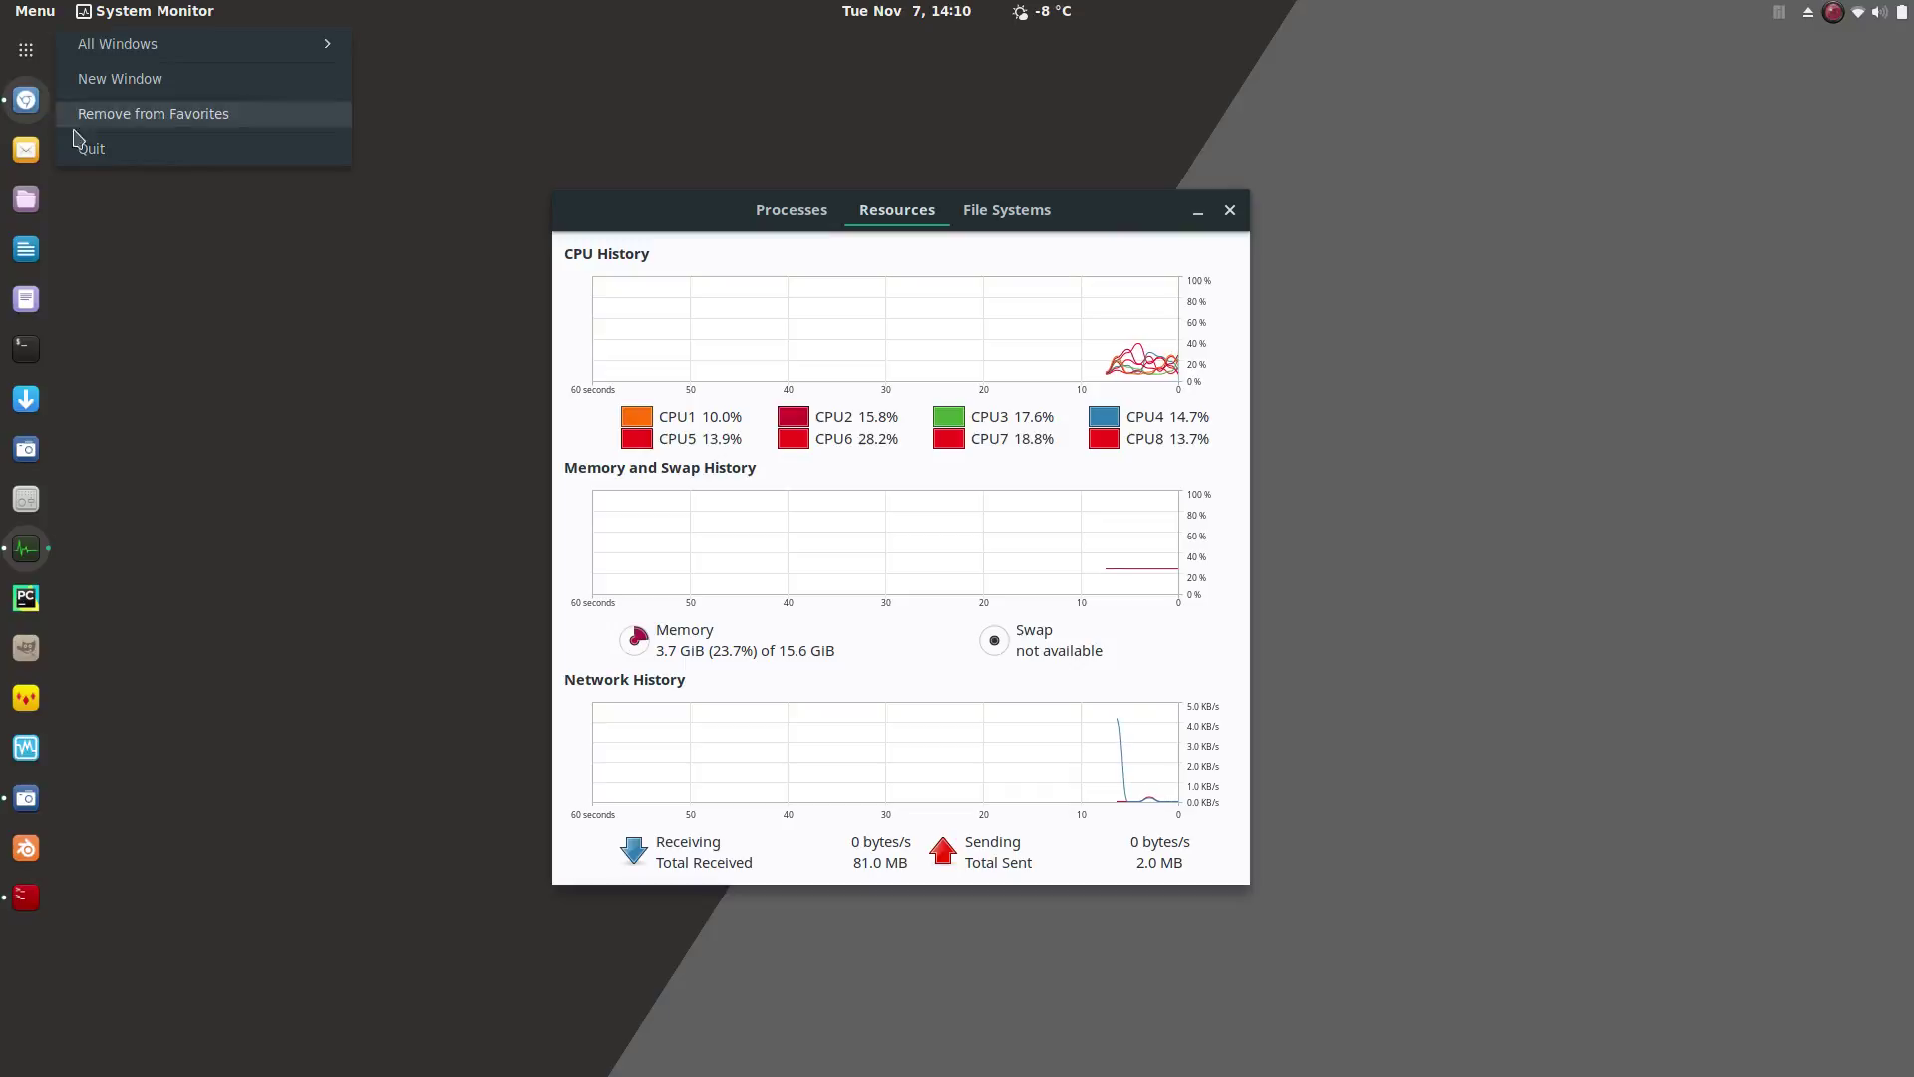
pyautogui.click(122, 146)
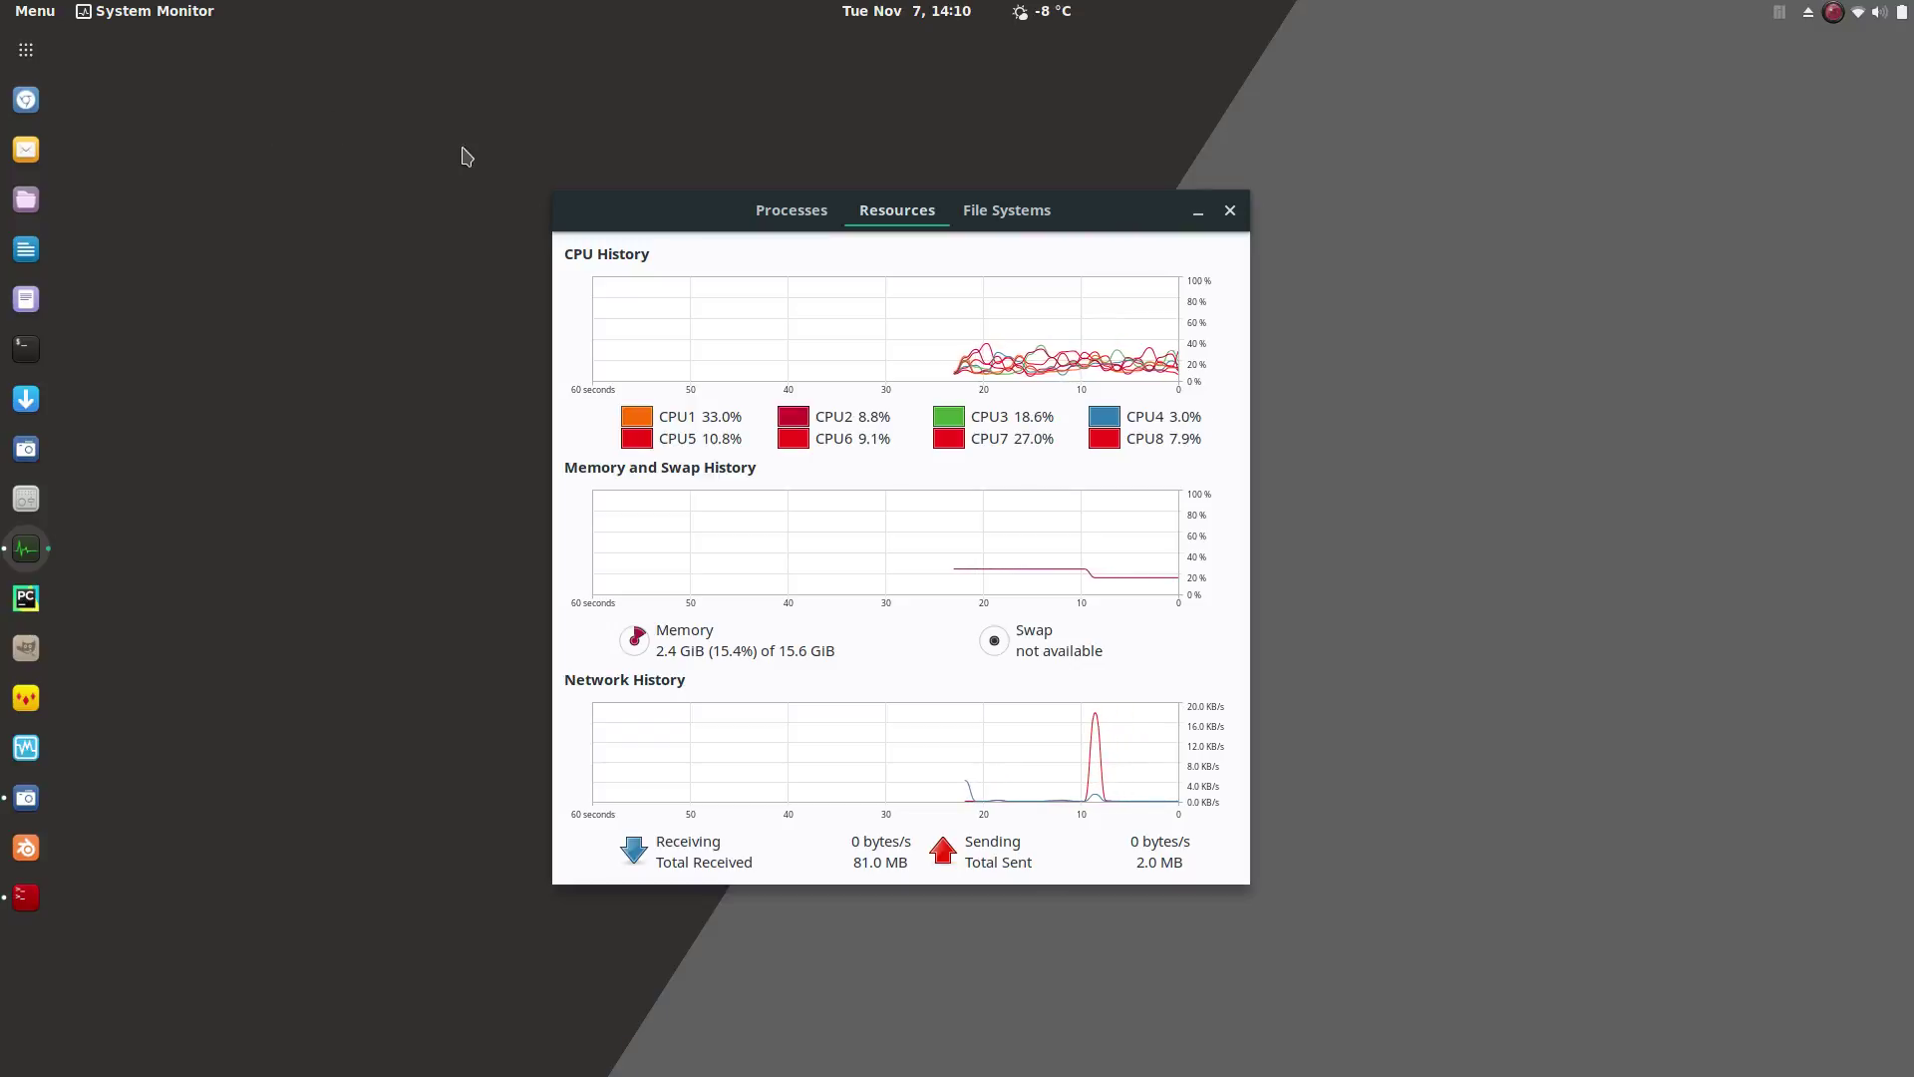
pyautogui.moveTo(586, 211); pyautogui.dragTo(633, 212)
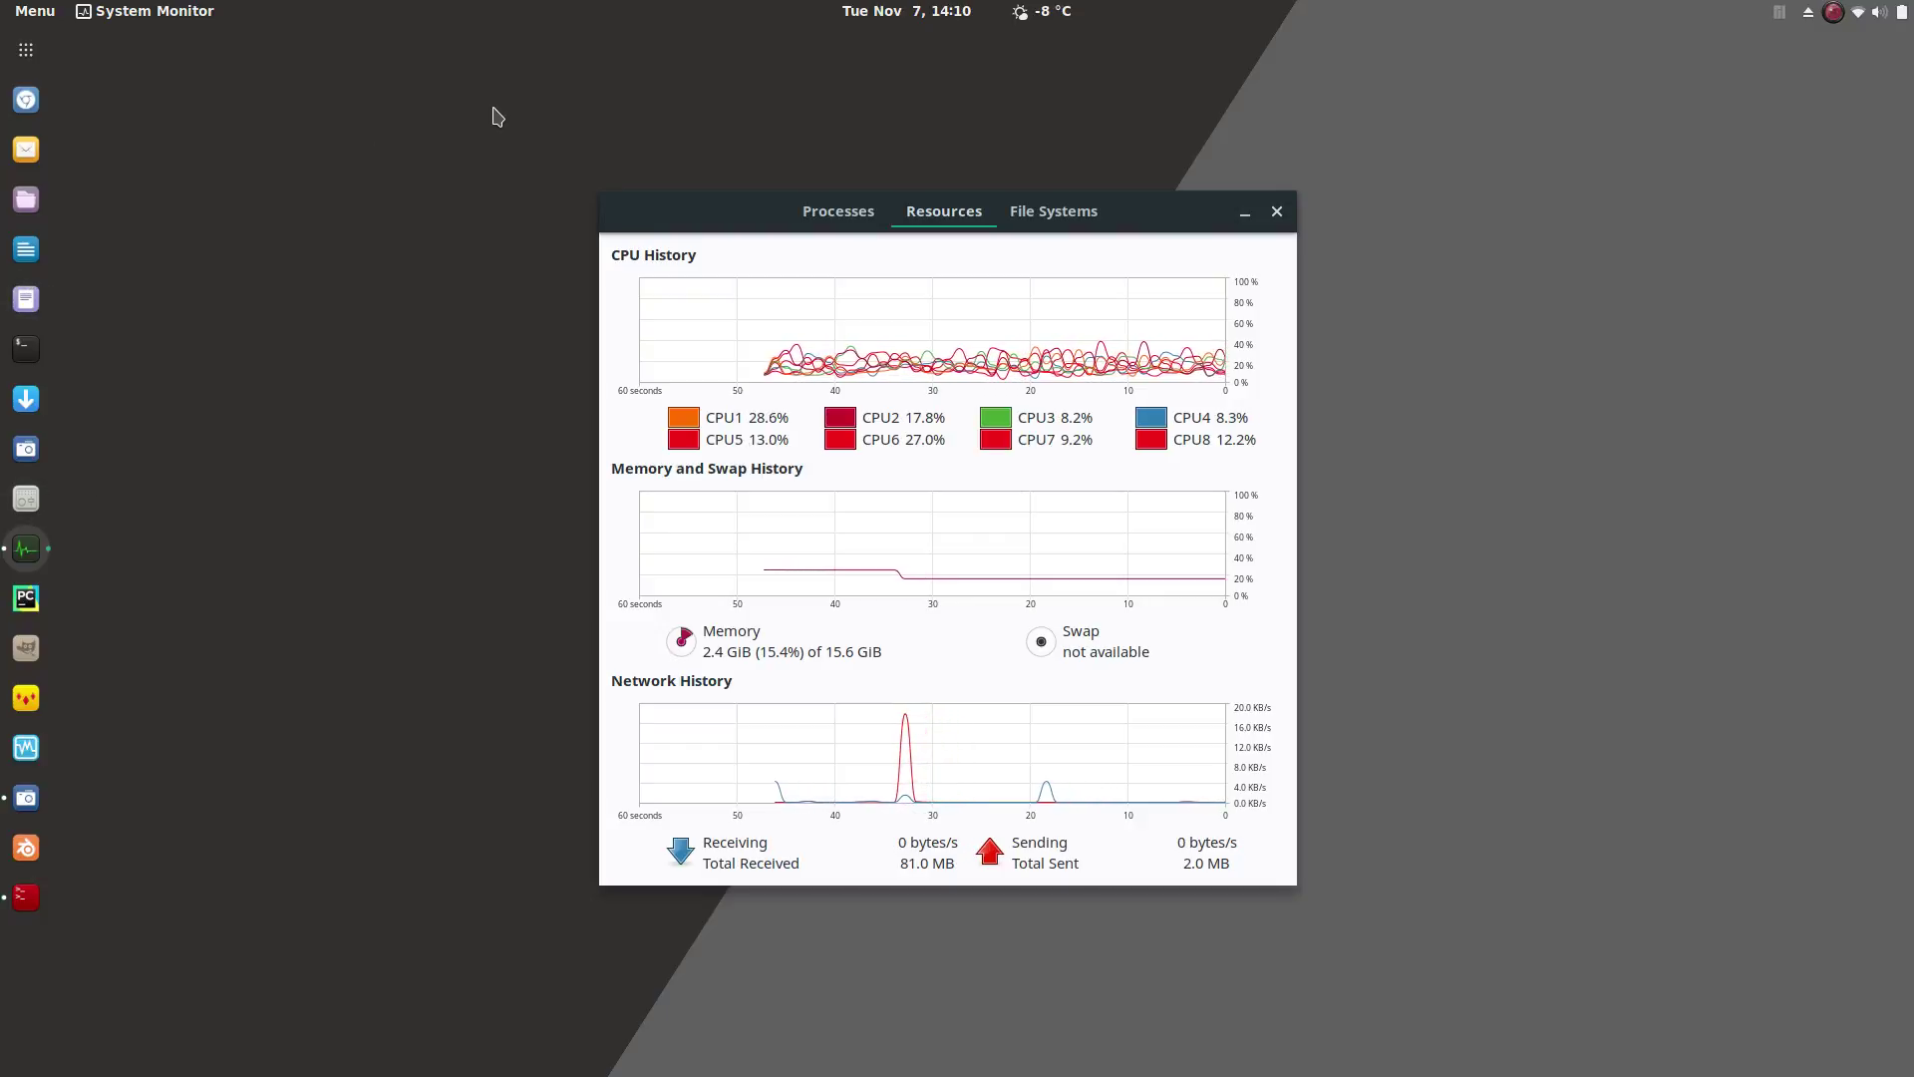
pyautogui.click(1274, 213)
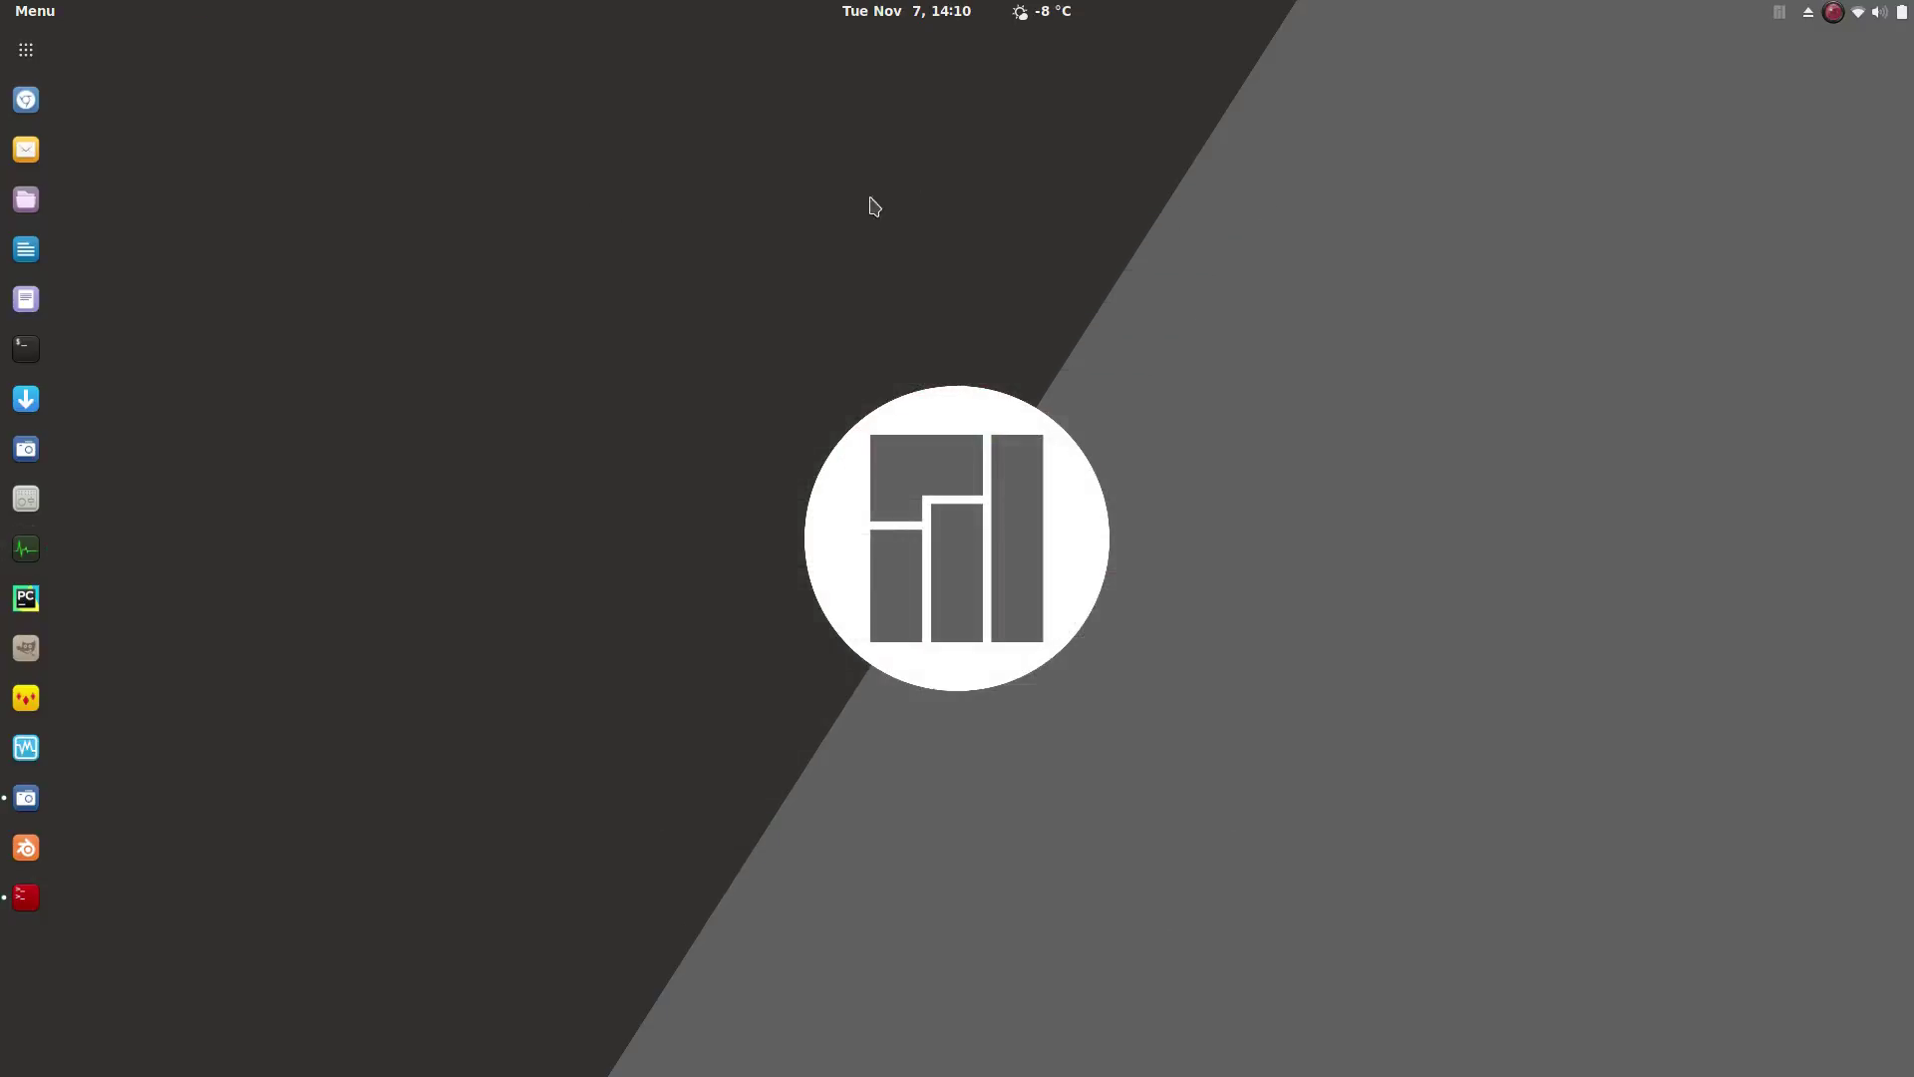
pyautogui.rightClick(842, 317)
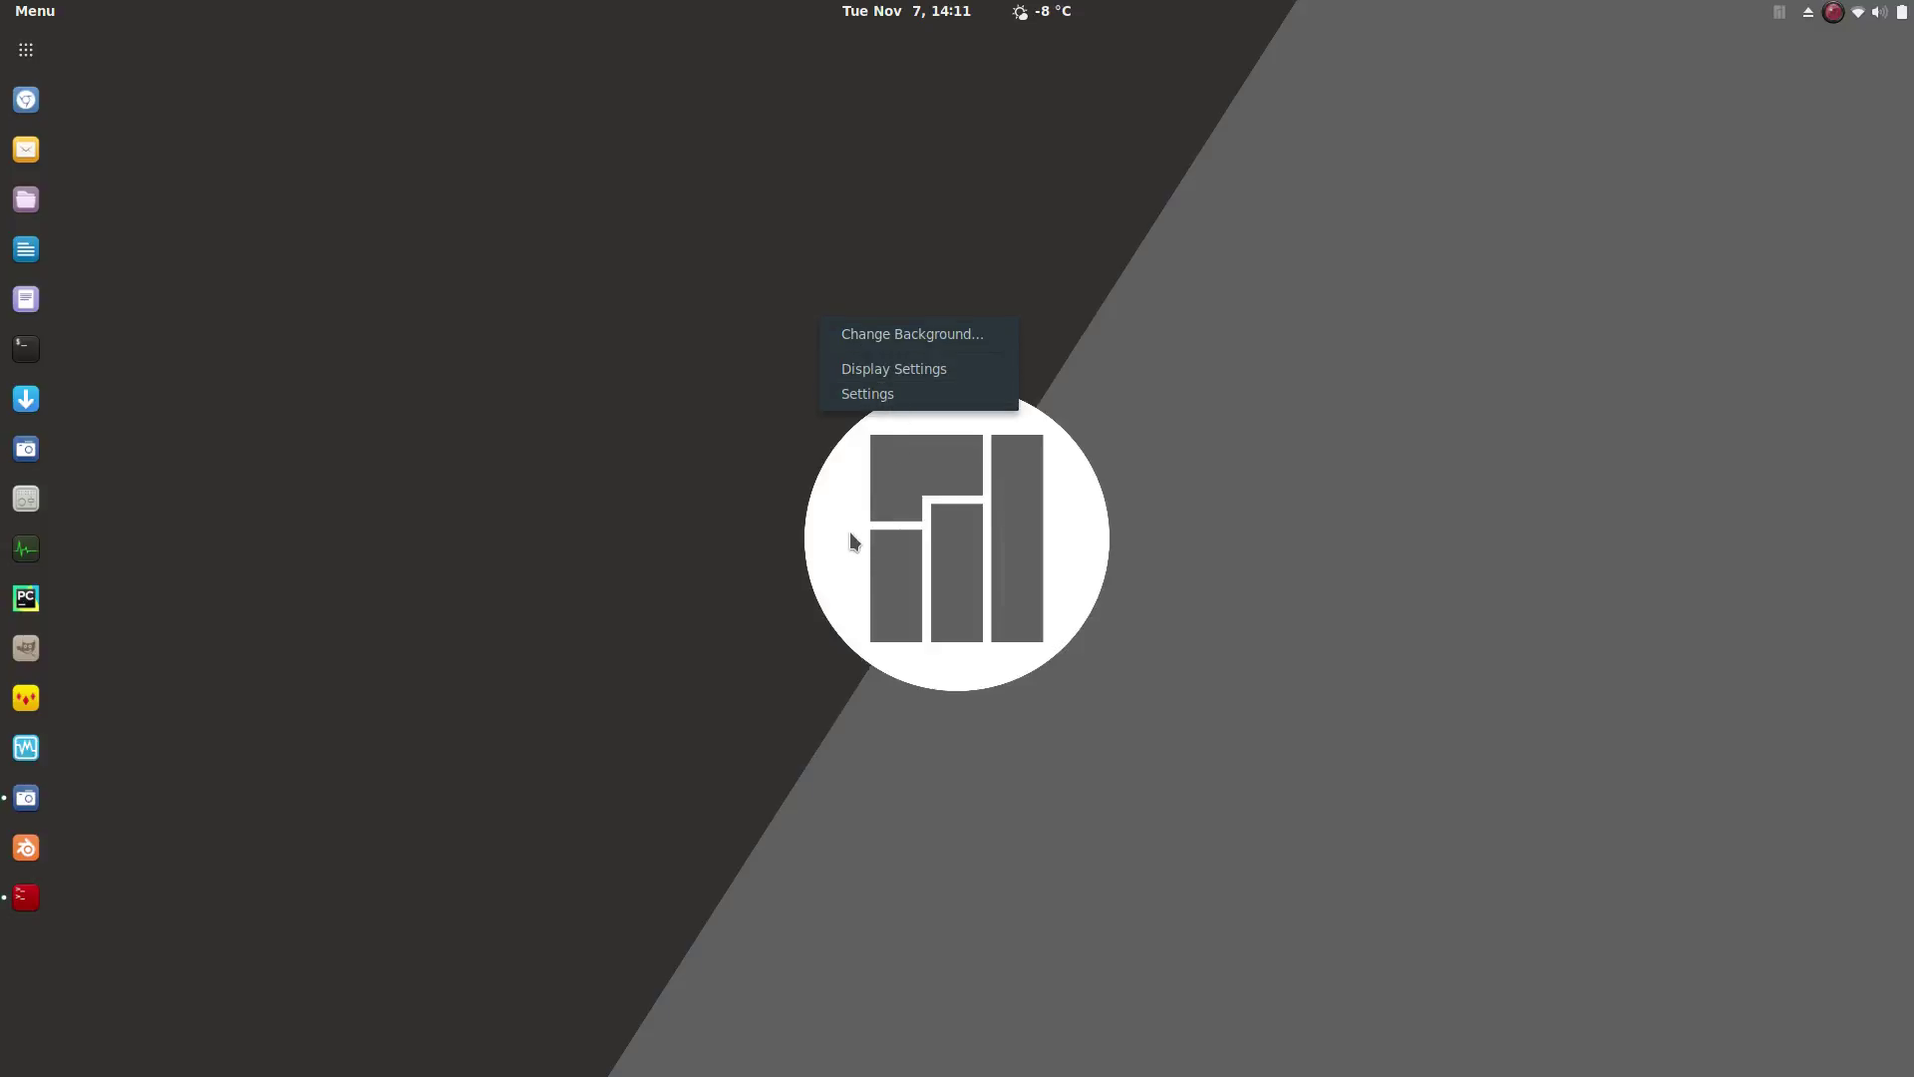
pyautogui.click(787, 537)
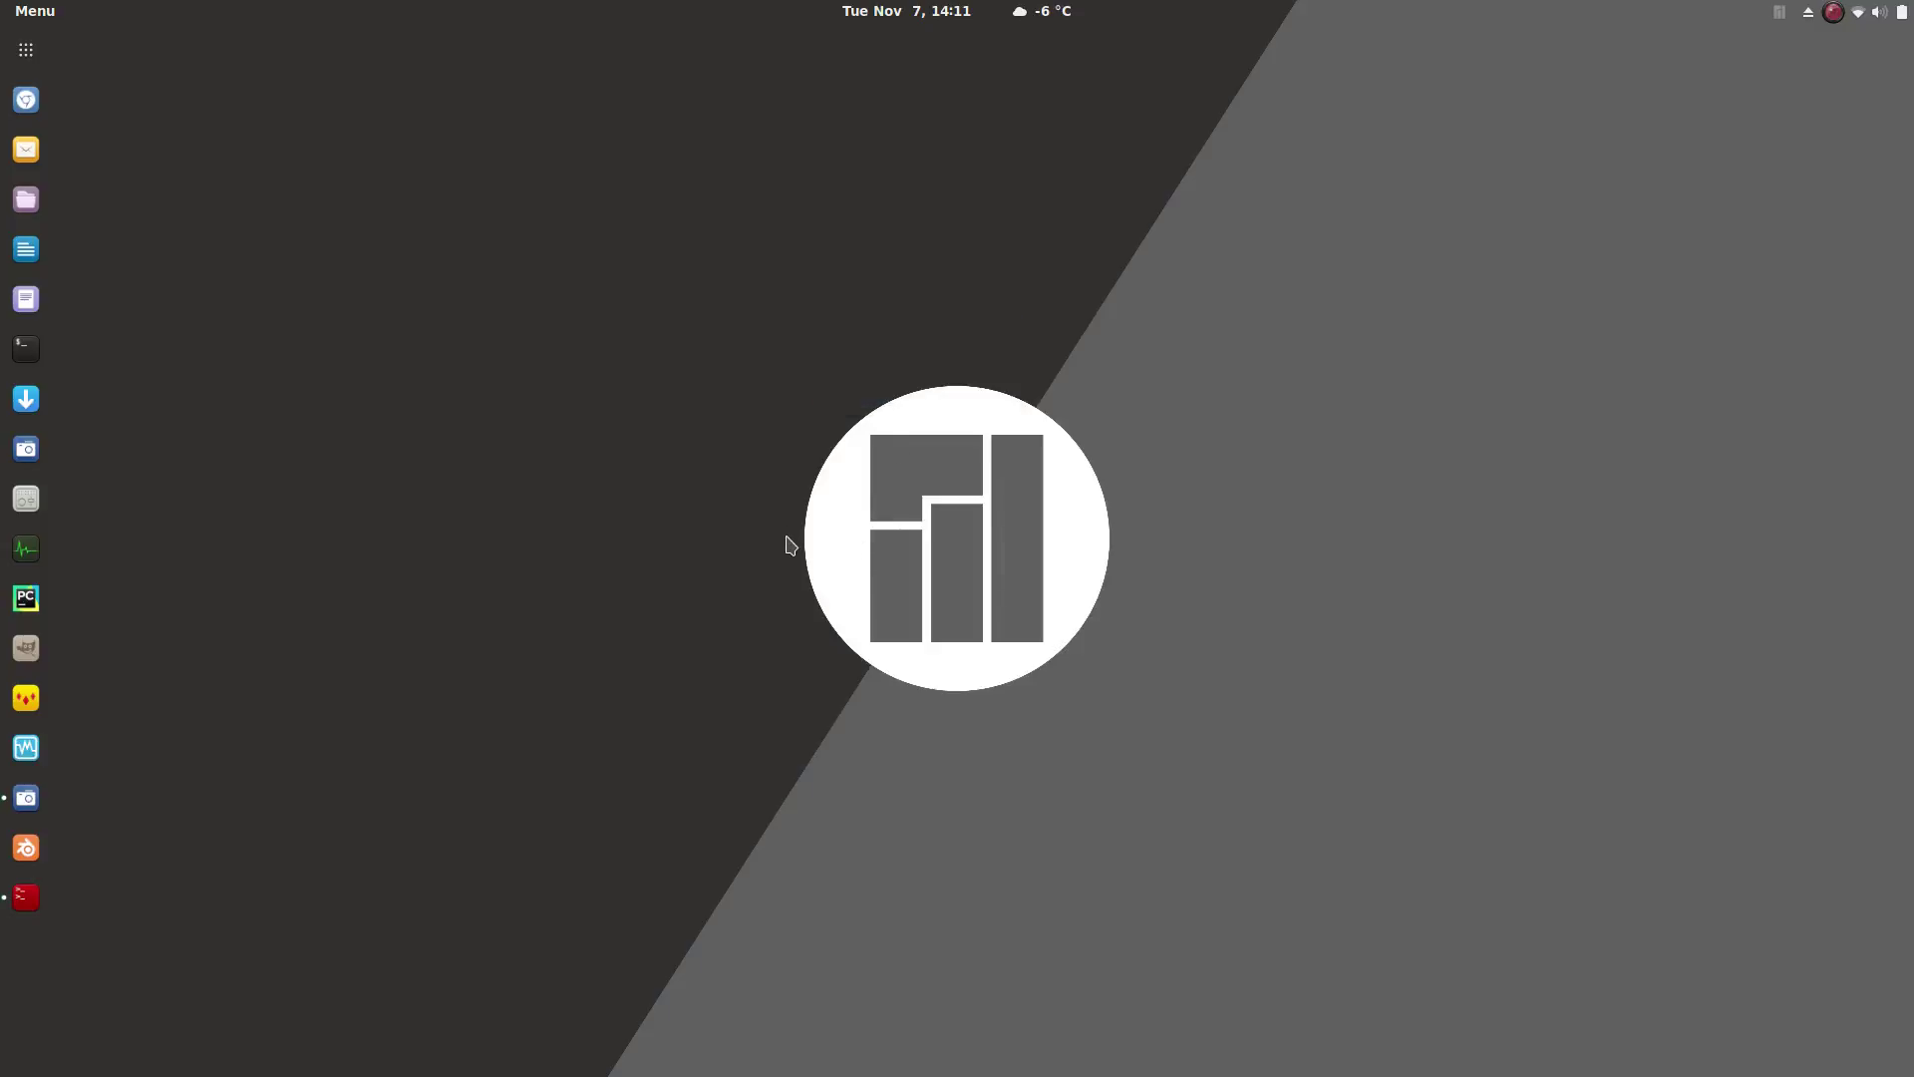
# Bring up the running Terminator terminal window and close it
pyautogui.click(26, 896)
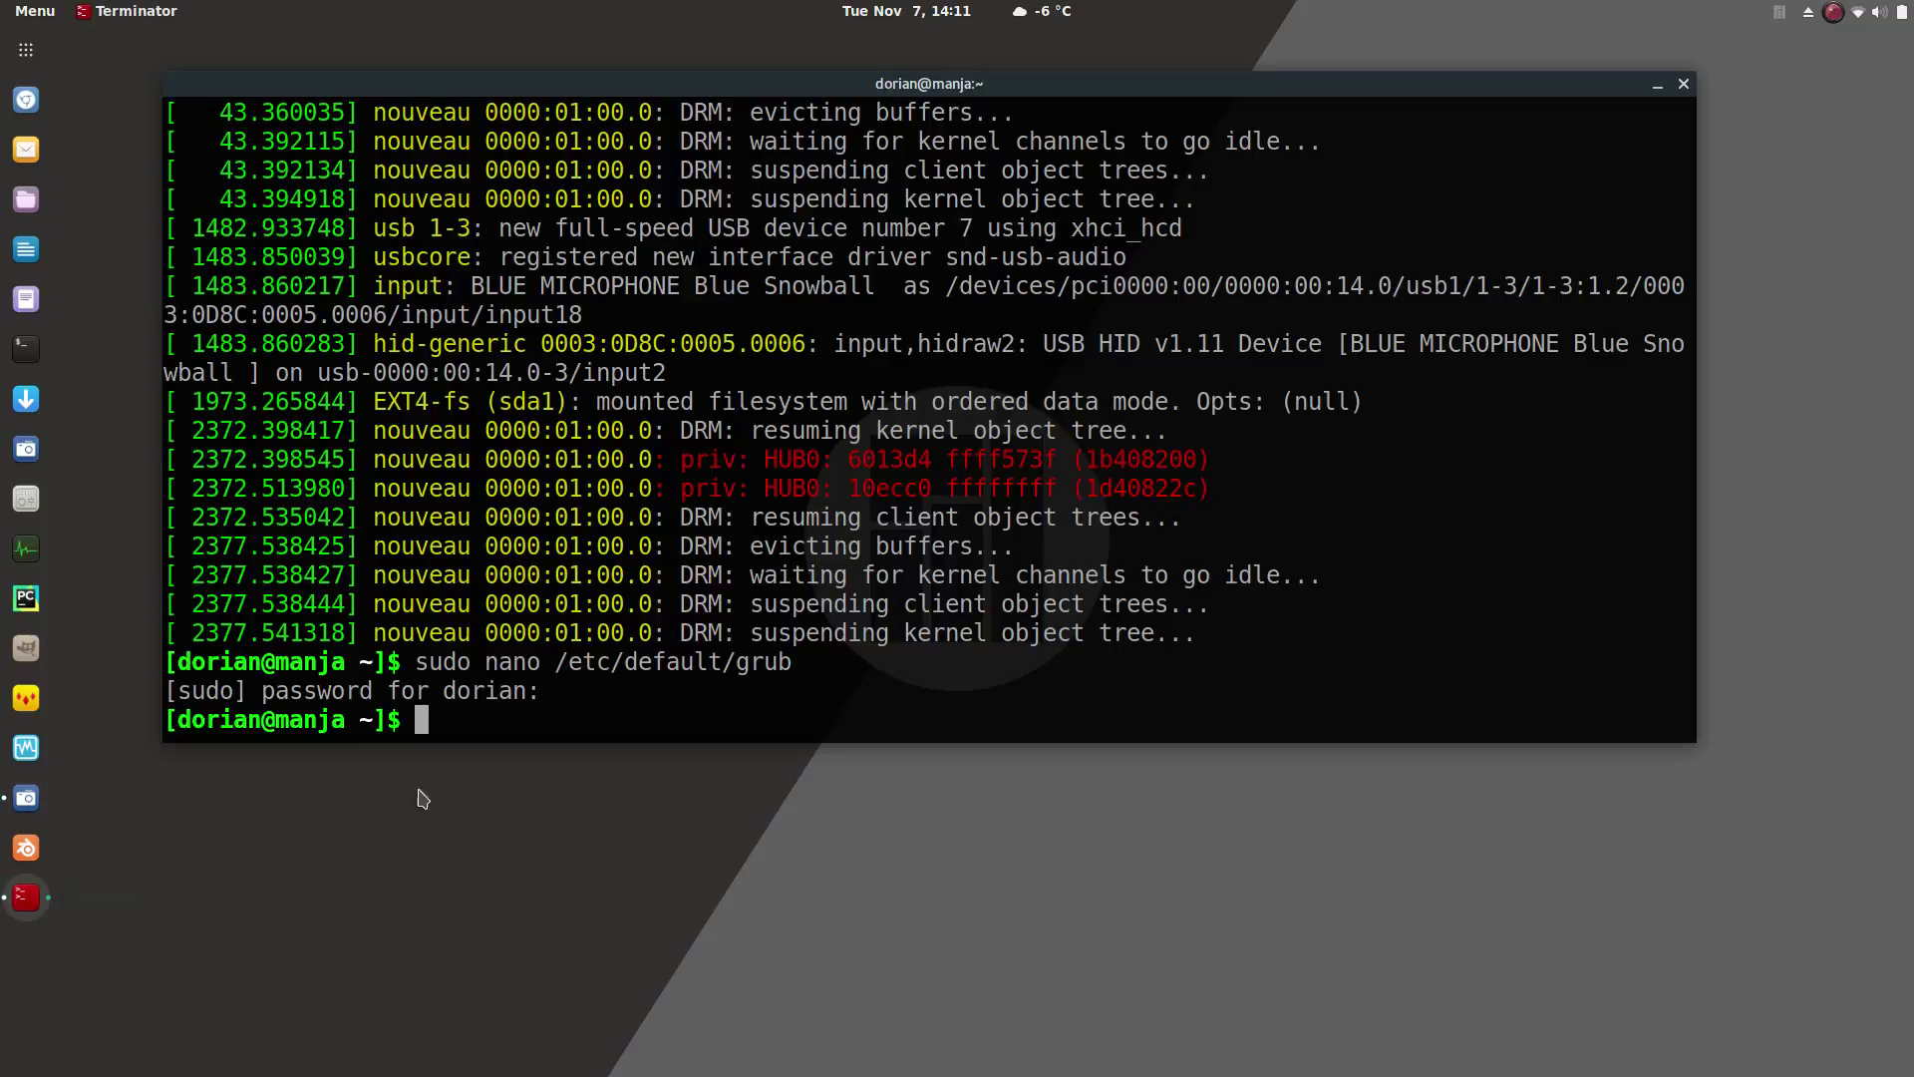
pyautogui.click(1683, 86)
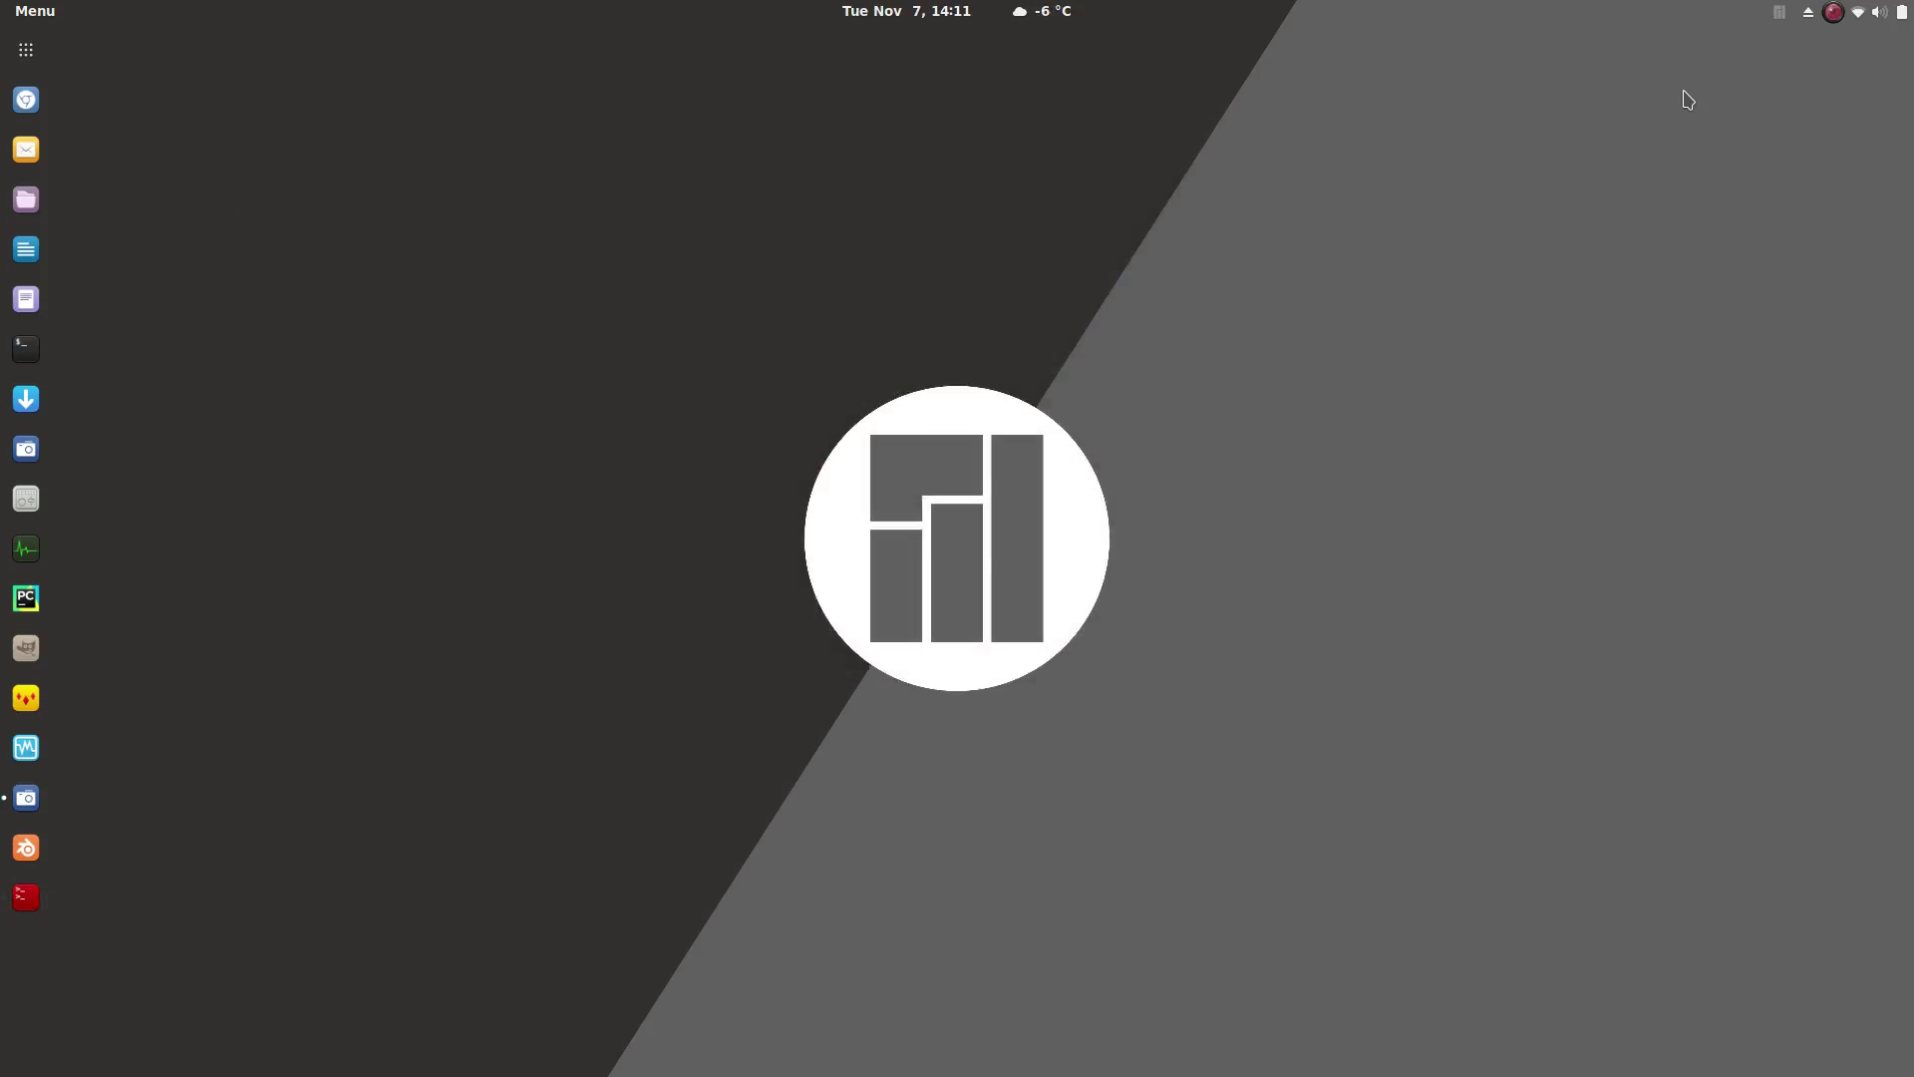